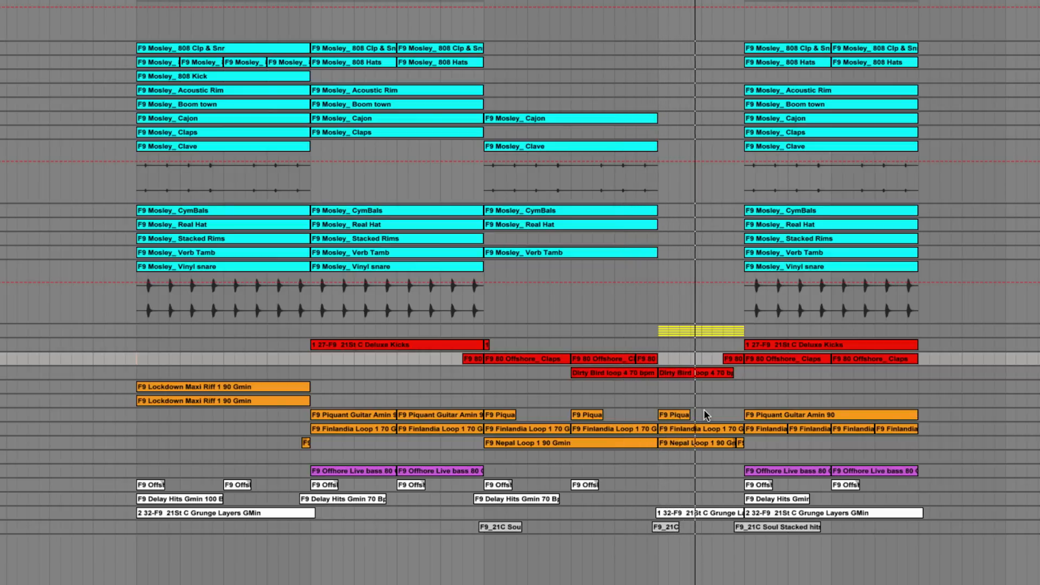
- Open the Beat Stem Demos folder inside F9 21st Century Beat Stems in the F9 21st Century Soul Deluxe V1 MAC library
key("alt+u")
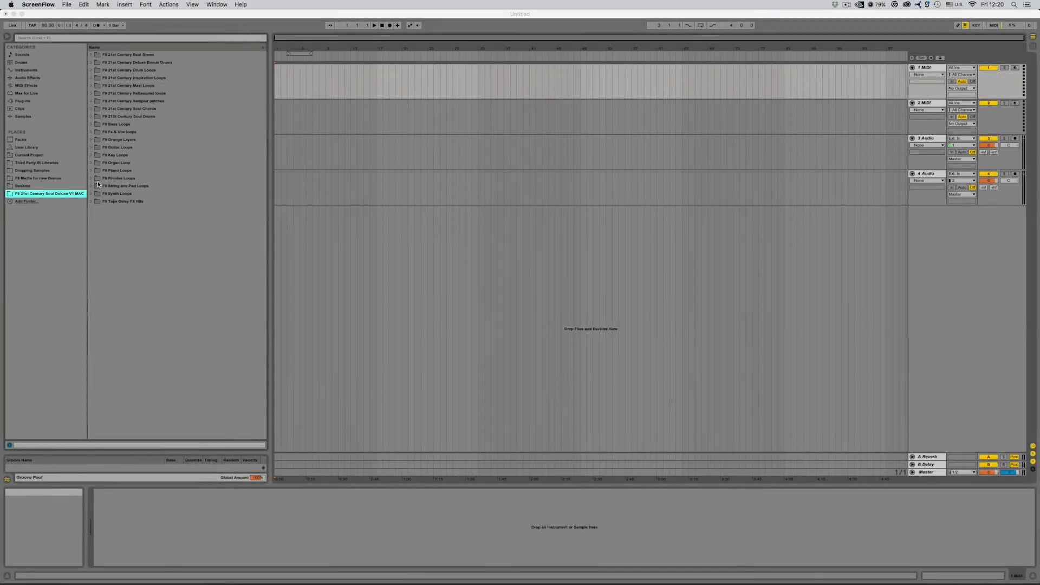
left_click(64, 195)
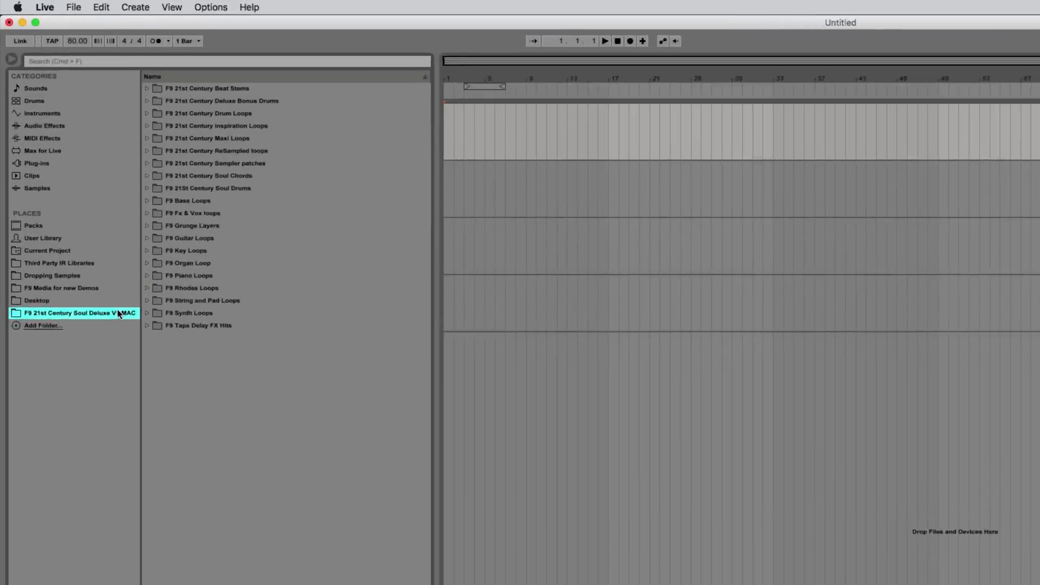
left_click(236, 102)
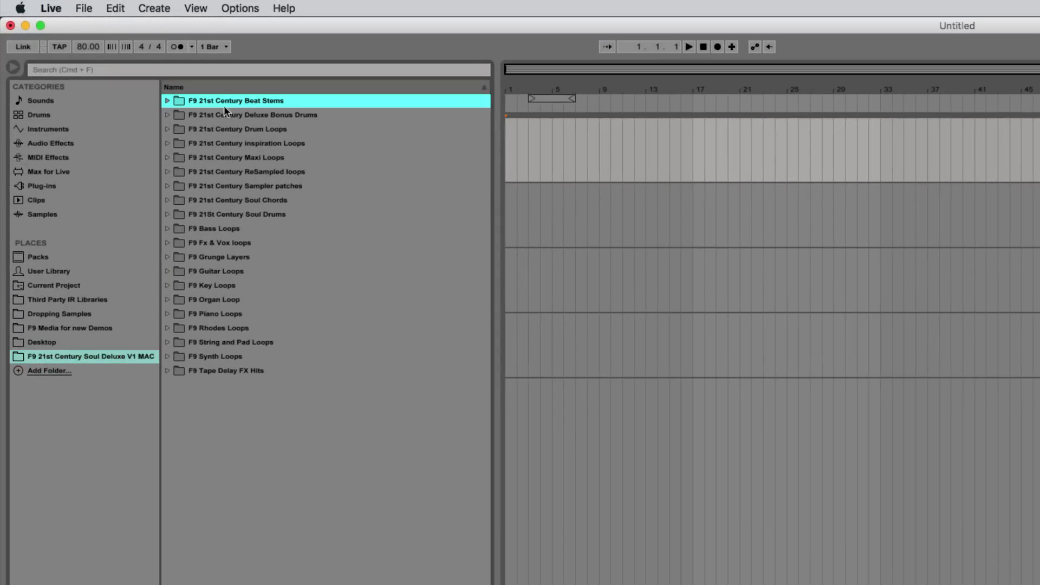
left_click(167, 101)
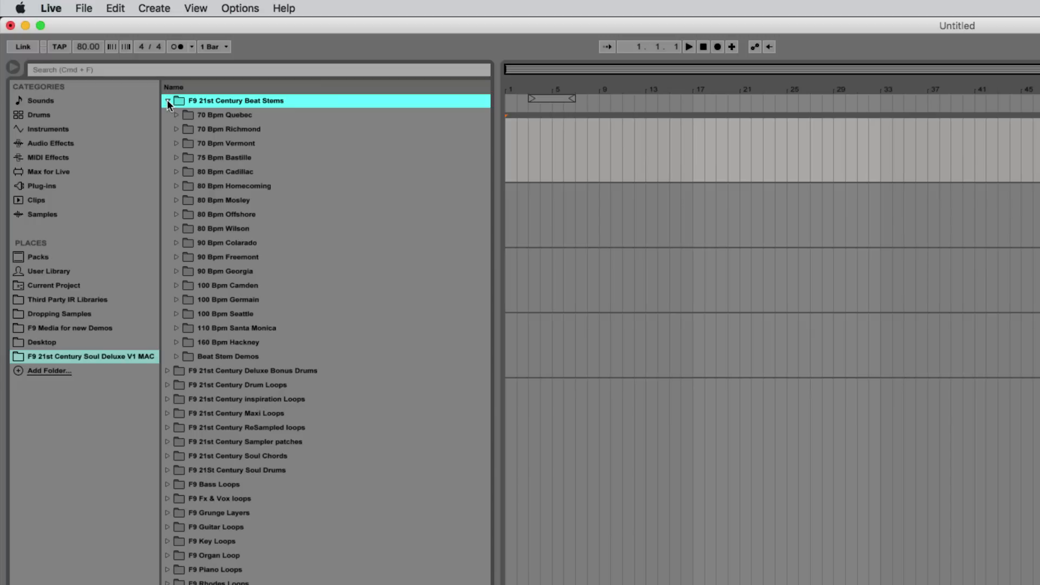
left_click(176, 357)
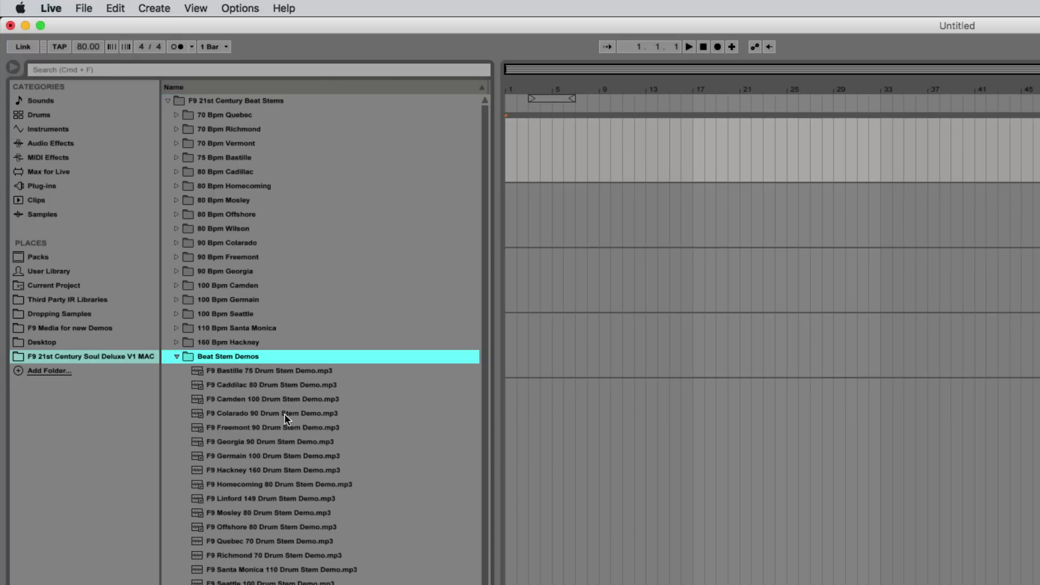
- Audition the Caddilac 80, Mosley 80 and Homecoming 80 drum stem demos
left_click(263, 386)
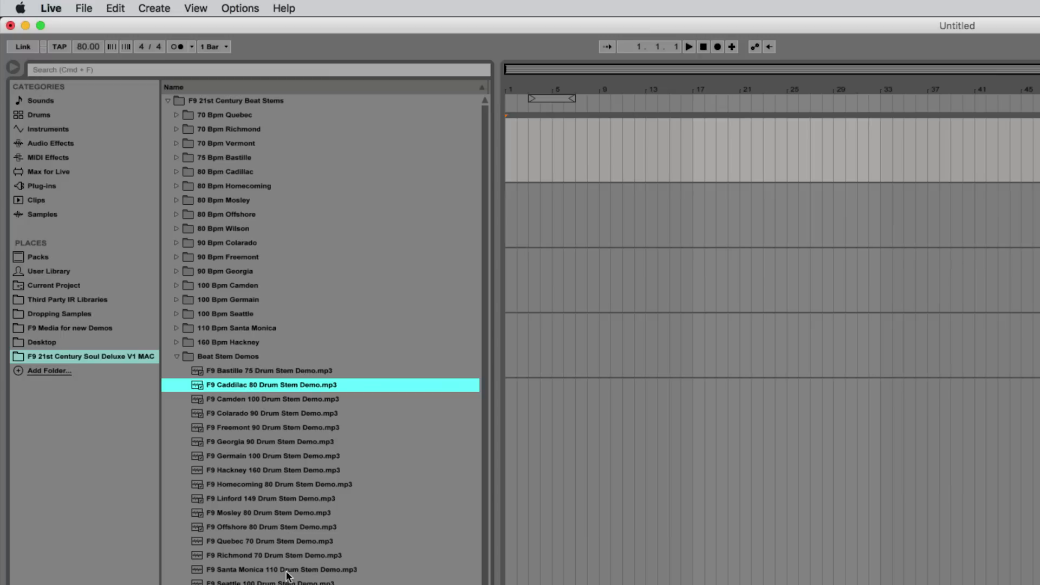
left_click(224, 514)
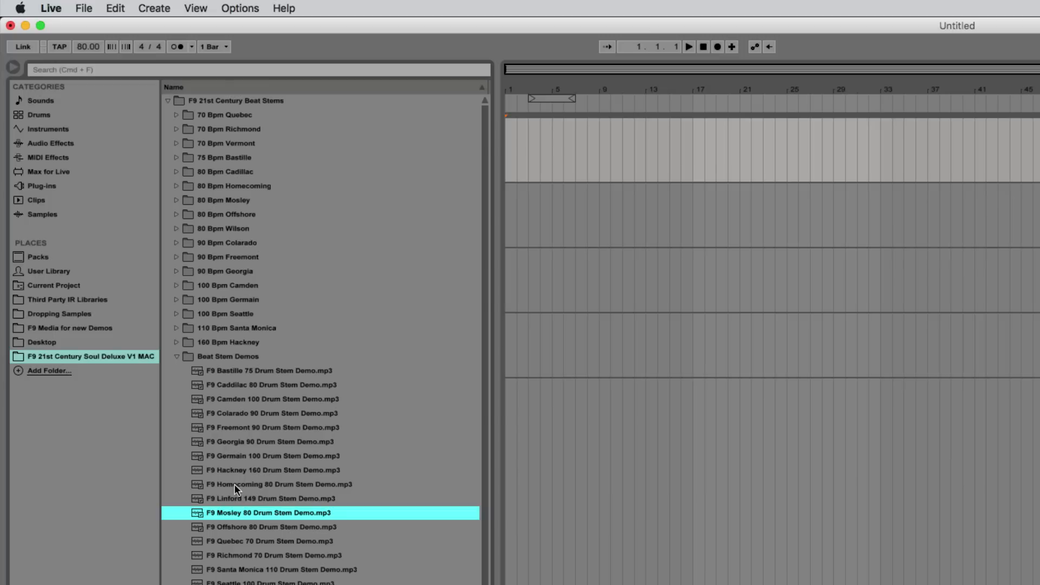
left_click(265, 486)
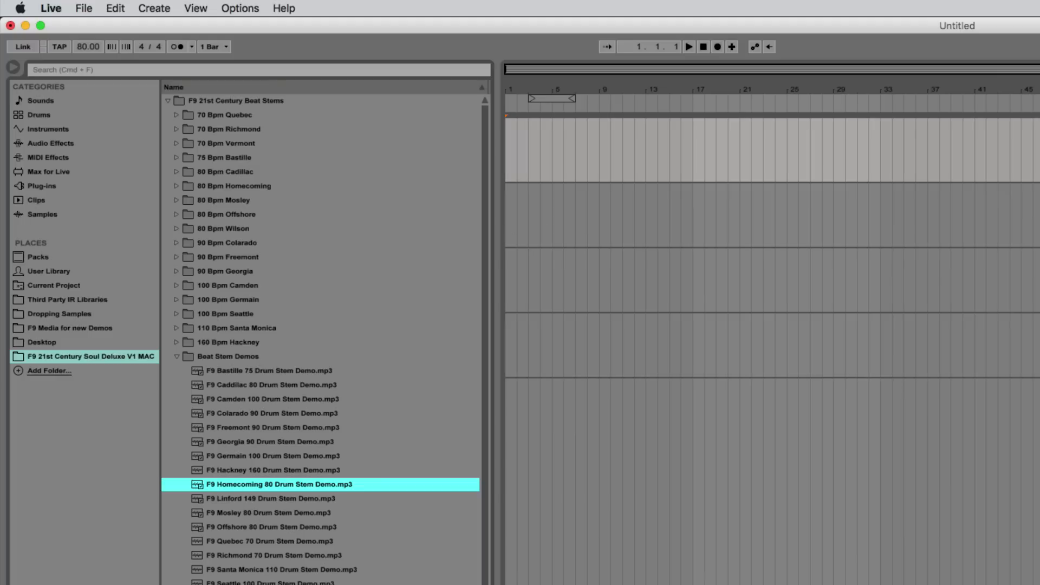
- Delete the two MIDI tracks and one audio track, keeping a single empty audio track in the set
left_click(89, 49)
left_click(89, 49)
key("Delete")
key("Delete")
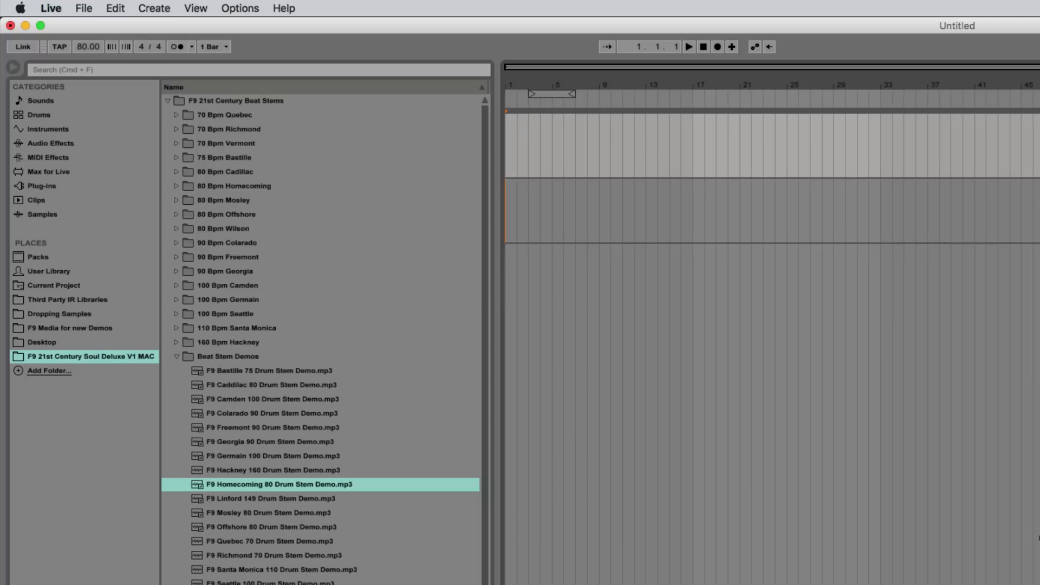
key("Delete")
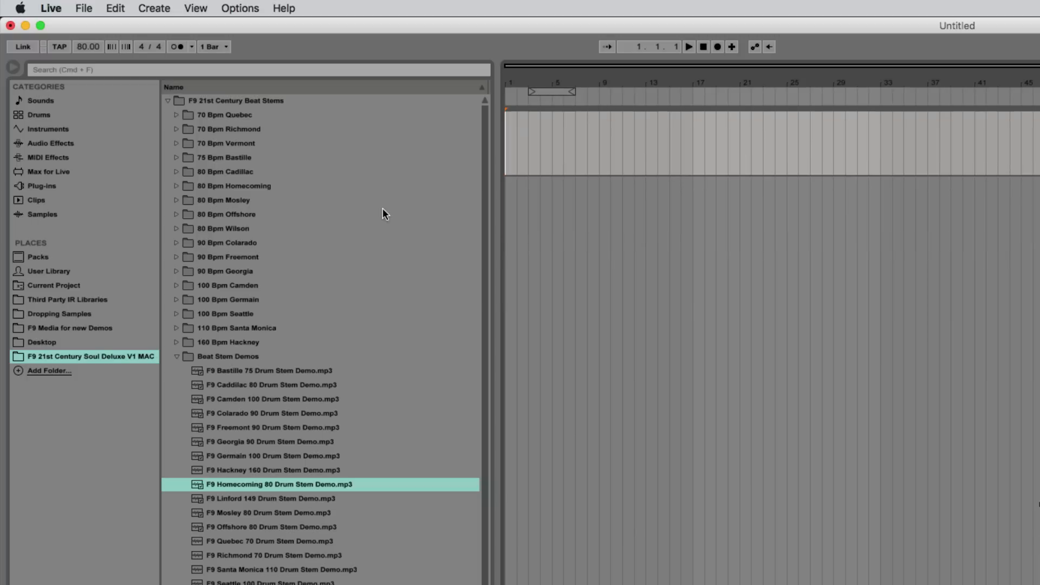
- Collapse the Beat Stem Demos folder and select all thirteen stem files in the 80 Bpm Mosley folder
left_click(179, 358)
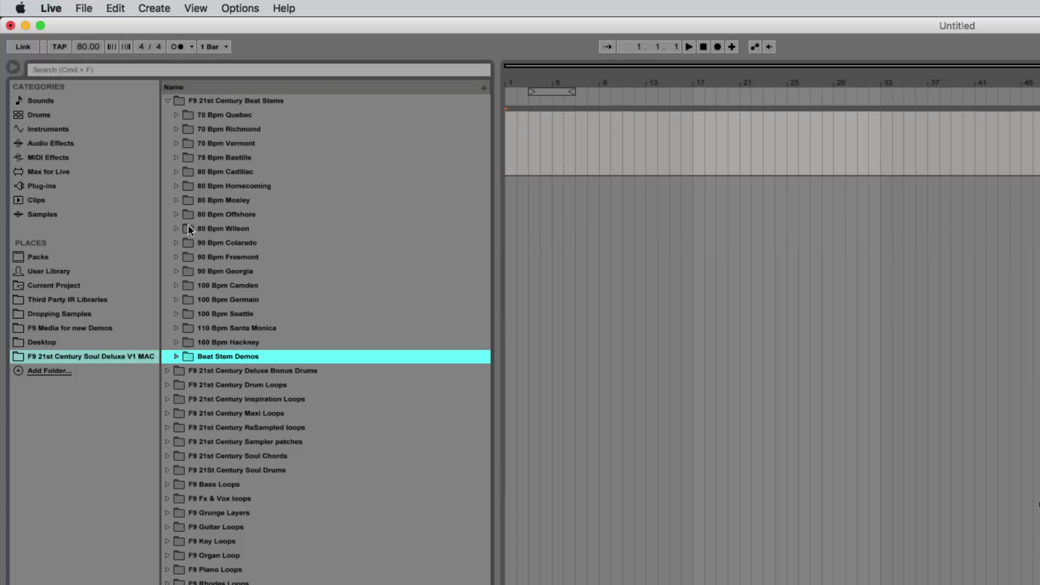
left_click(222, 200)
key("Down")
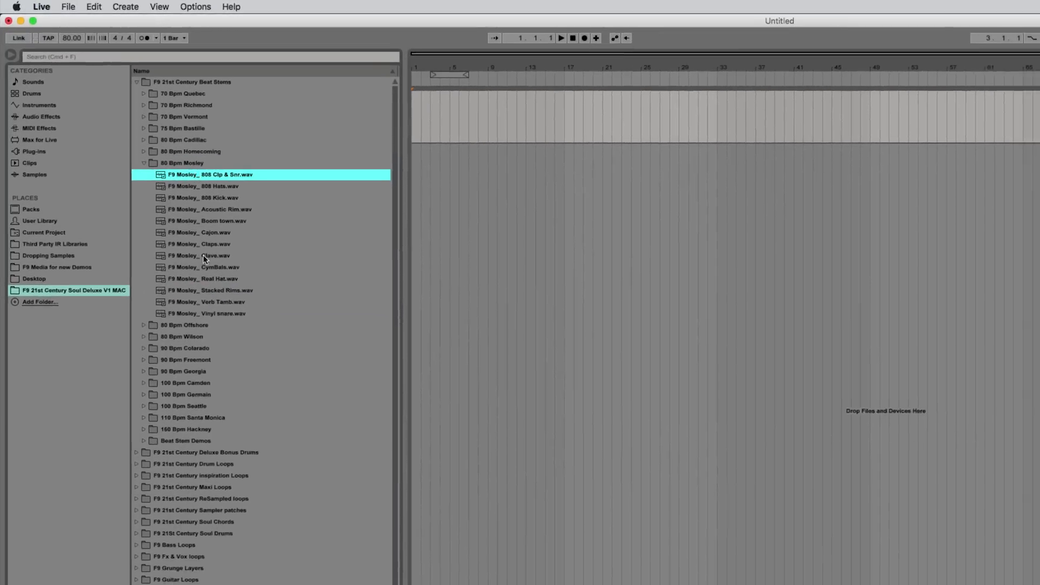
key("shift+Down")
key("shift+Down")
key("shift+Down")
key("shift+Down")
key("shift+Down")
key("shift+Down")
key("shift+Down")
key("shift+Down")
key("shift+Down")
key("shift+Down")
key("shift+Down")
key("shift+Down")
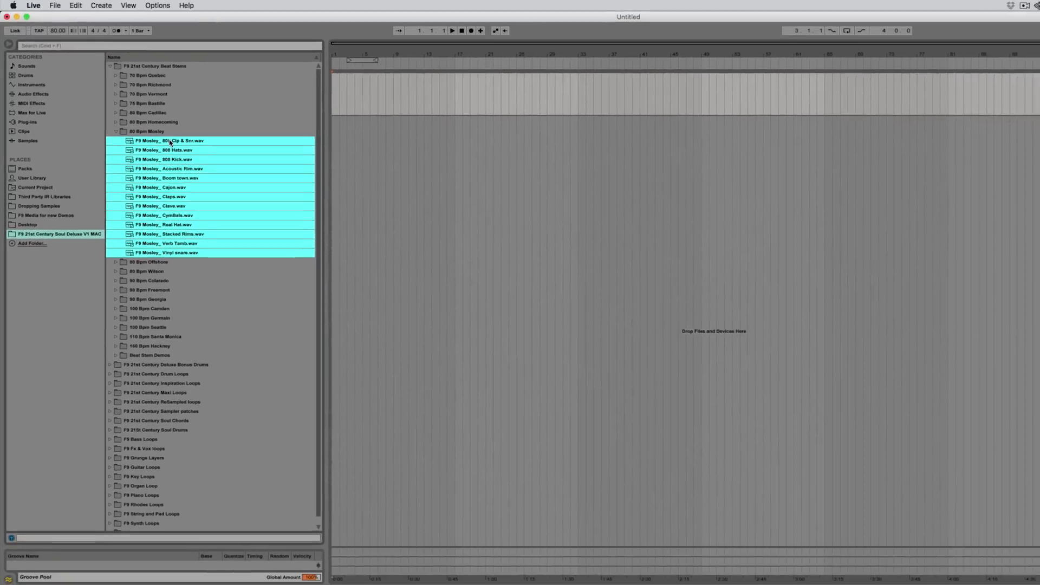
- Place the selected Mosley stems in the arrangement at bar 41, each on its own audio track
left_click_drag(204, 256, 786, 114)
left_click_drag(590, 87, 599, 89)
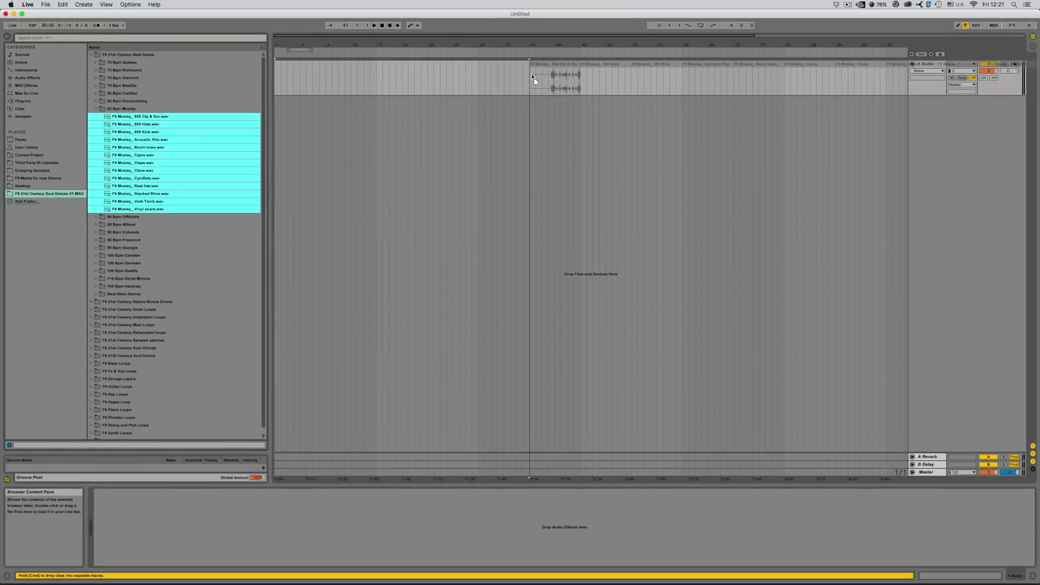
key("super")
left_click_drag(532, 77, 533, 76)
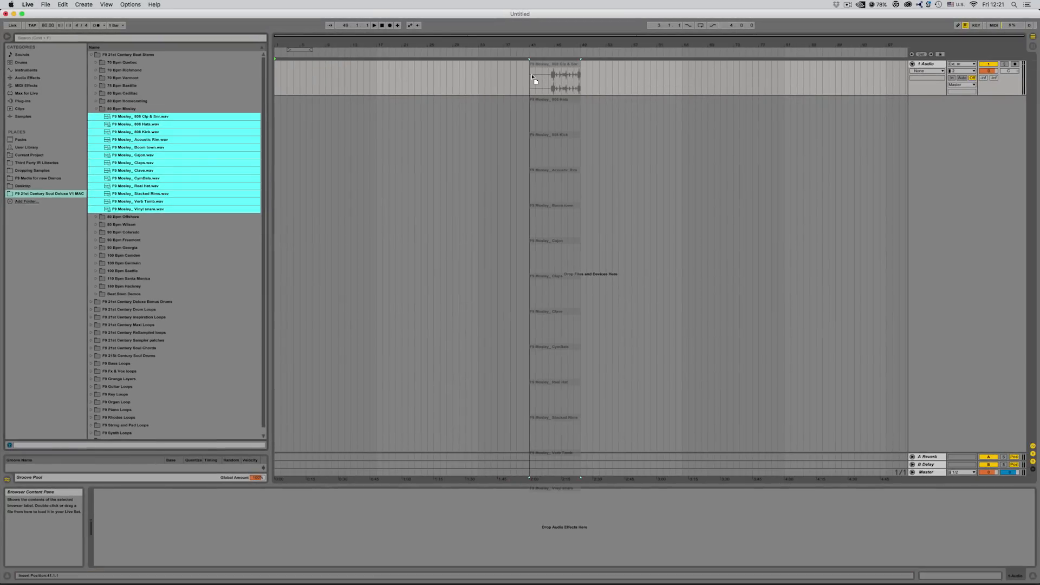
key("super")
left_click_drag(533, 76, 532, 76)
key("super")
key("super")
key("super")
key("super")
key("super")
left_click_drag(533, 76, 533, 76)
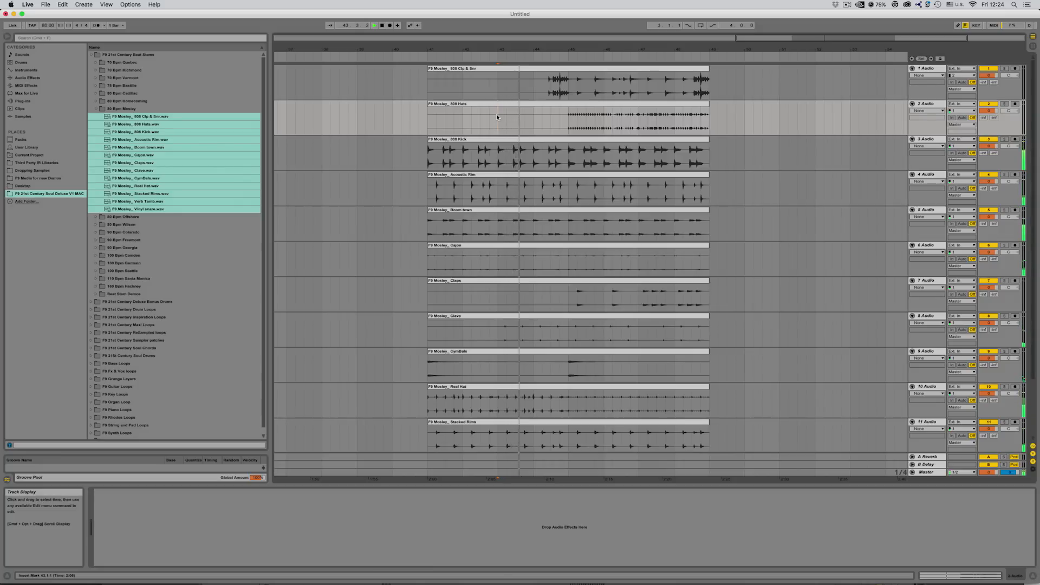
- Listen to the imported Mosley stems and stop playback
scroll(560, 177, "down", 3)
scroll(561, 177, "up", 3)
left_click(890, 113)
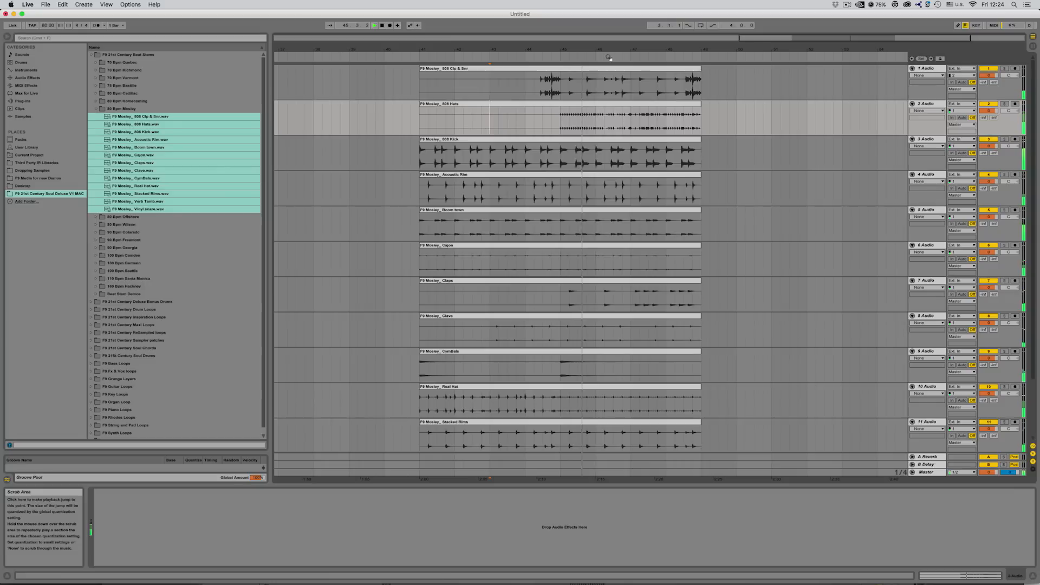
key("space")
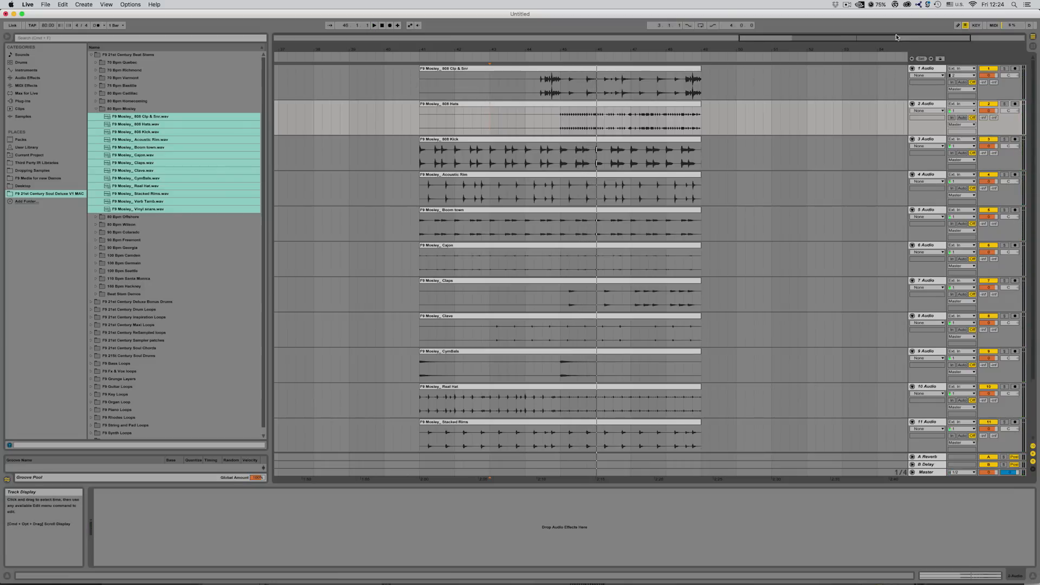
- Set the volume of all thirteen audio tracks together to -7.0 dB
left_click(927, 69)
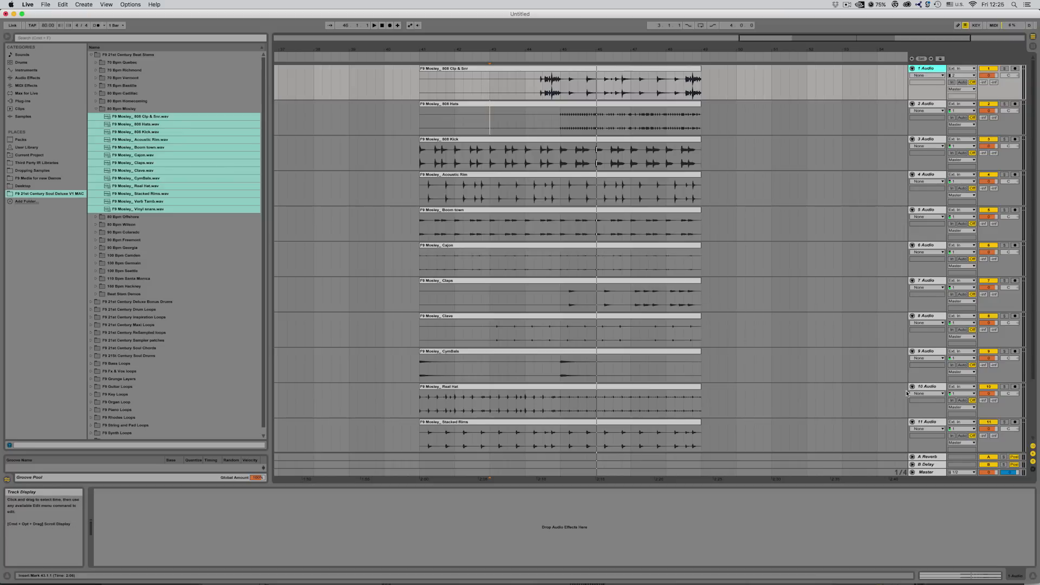
scroll(739, 338, "down", 5)
left_click(918, 422, "shift")
scroll(925, 408, "up", 5)
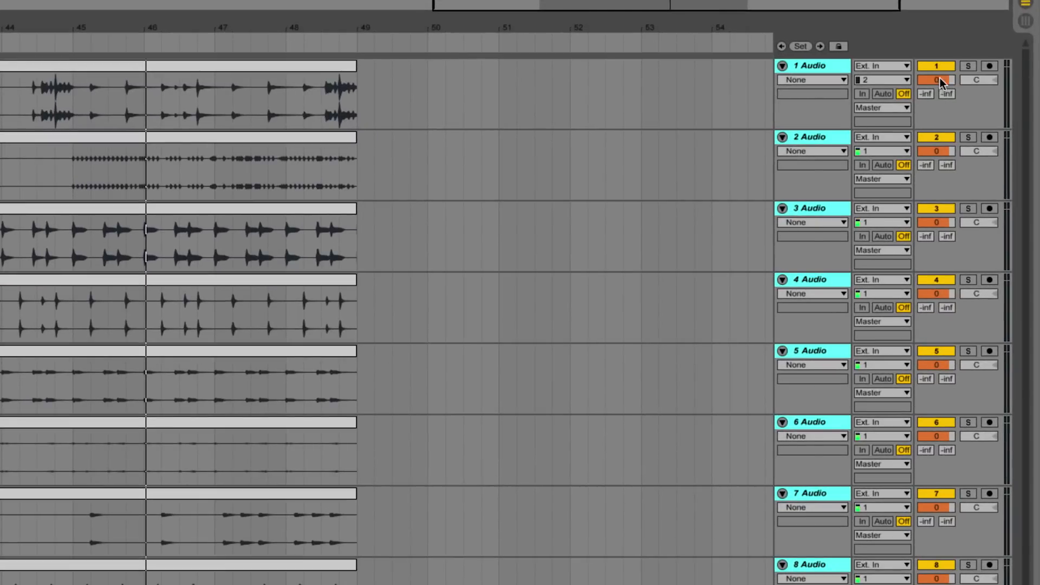
left_click_drag(940, 82, 941, 109)
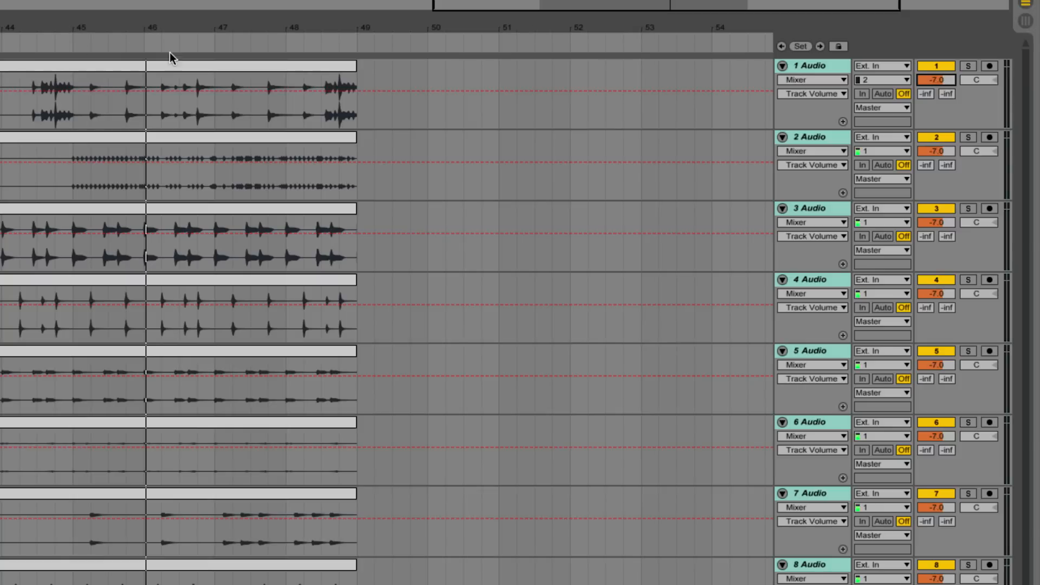
- Colour all the Mosley stem clips cyan, from 808 Clp & Snr through Vinyl snare
left_click(3, 66)
scroll(108, 320, "down", 5)
left_click(423, 515, "shift")
right_click(423, 516)
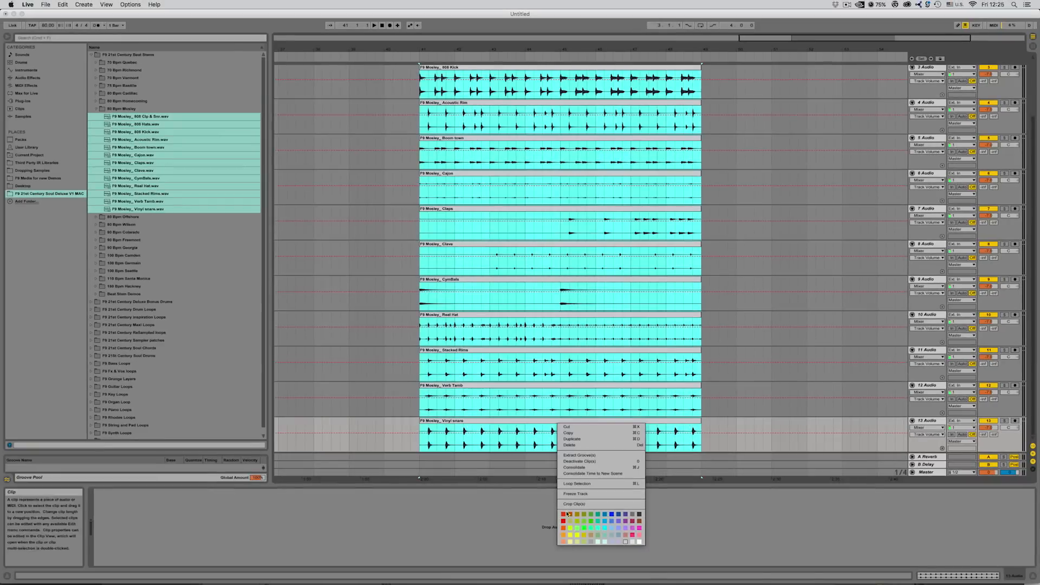
left_click(604, 528)
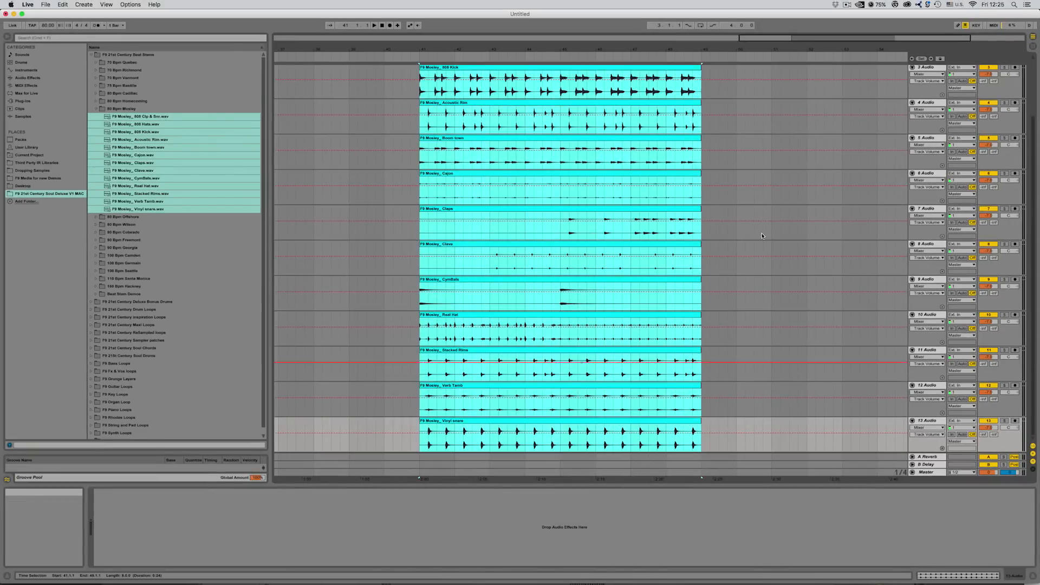
- Group all thirteen drum stem tracks into one group track
scroll(872, 68, "up", 3)
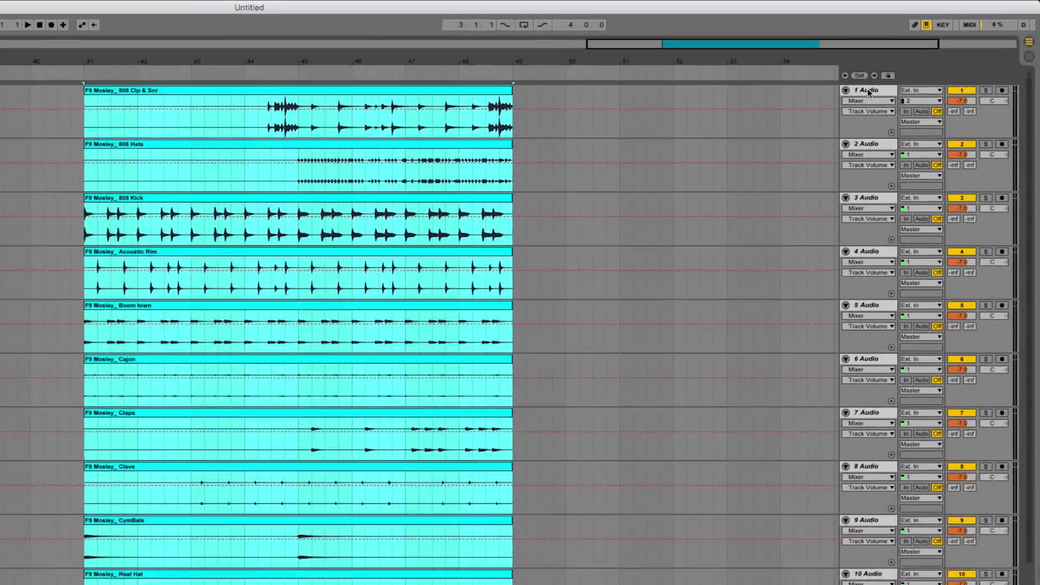
scroll(872, 68, "down", 2)
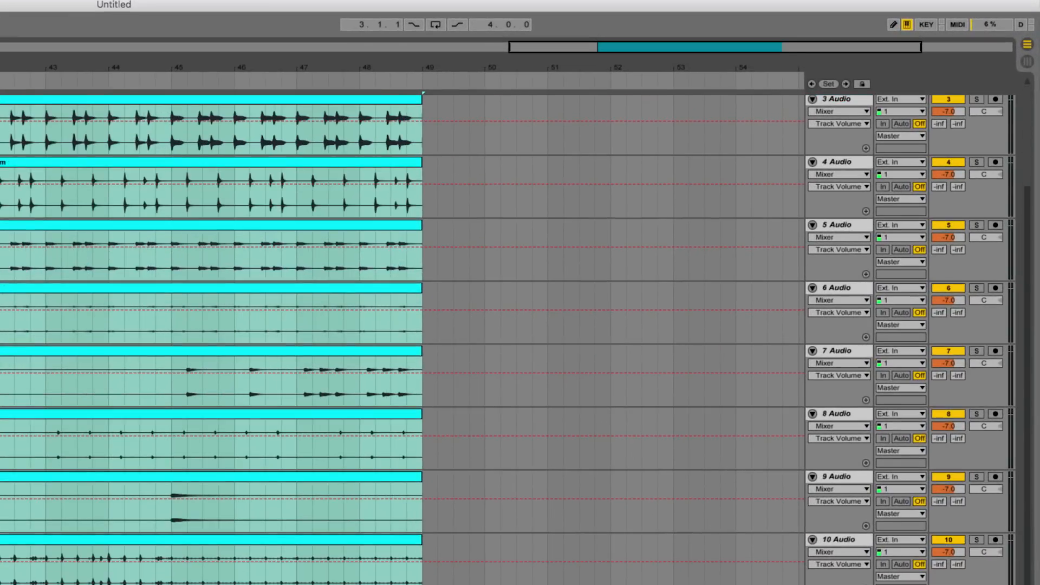
scroll(841, 193, "up", 2)
right_click(840, 101)
left_click(865, 185)
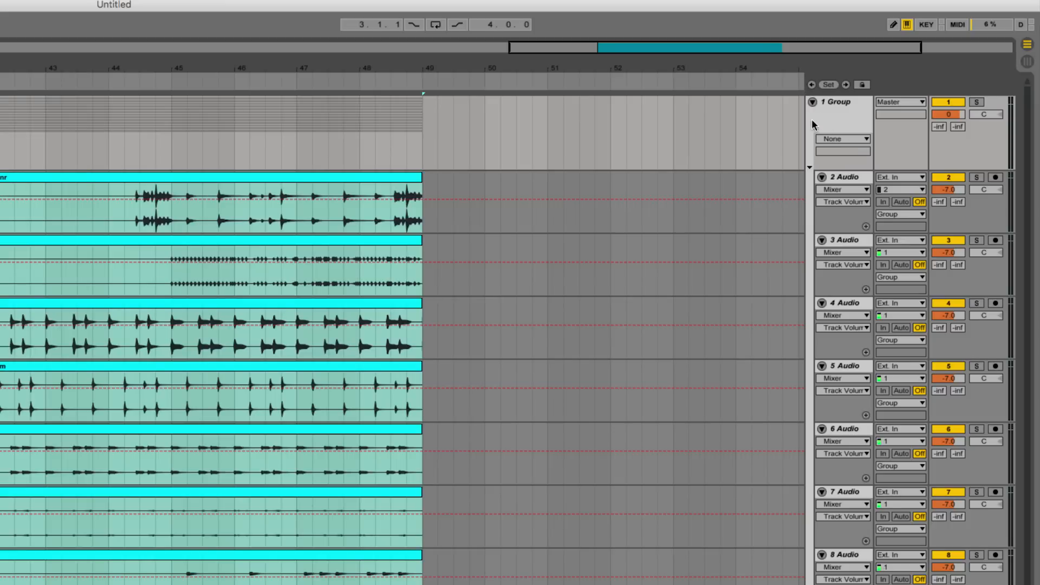
- Fold tracks 5 Audio through 14 Audio in the group to their minimum height
left_click(827, 187)
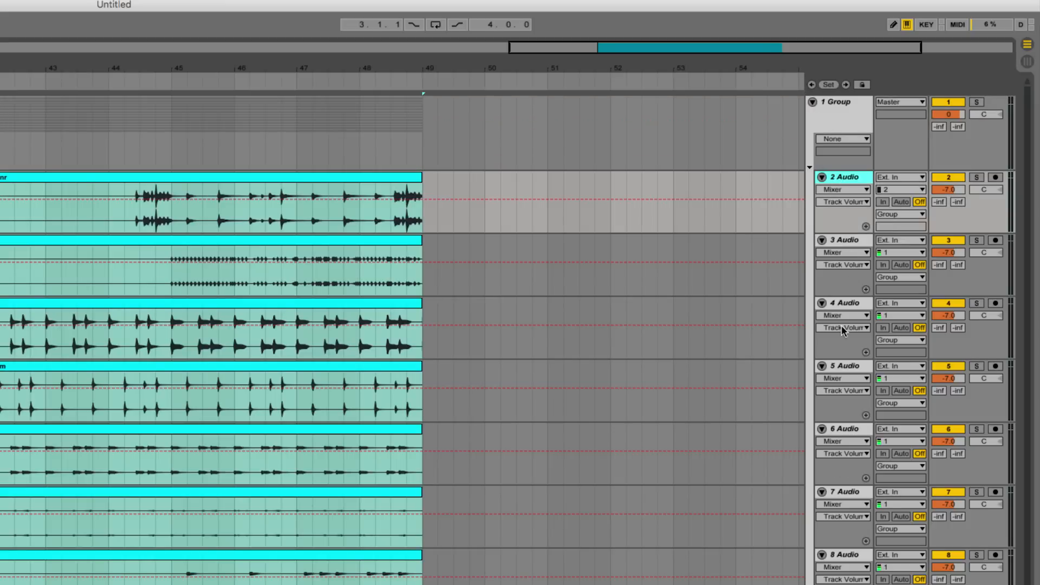
left_click(831, 373)
scroll(831, 373, "down", 3)
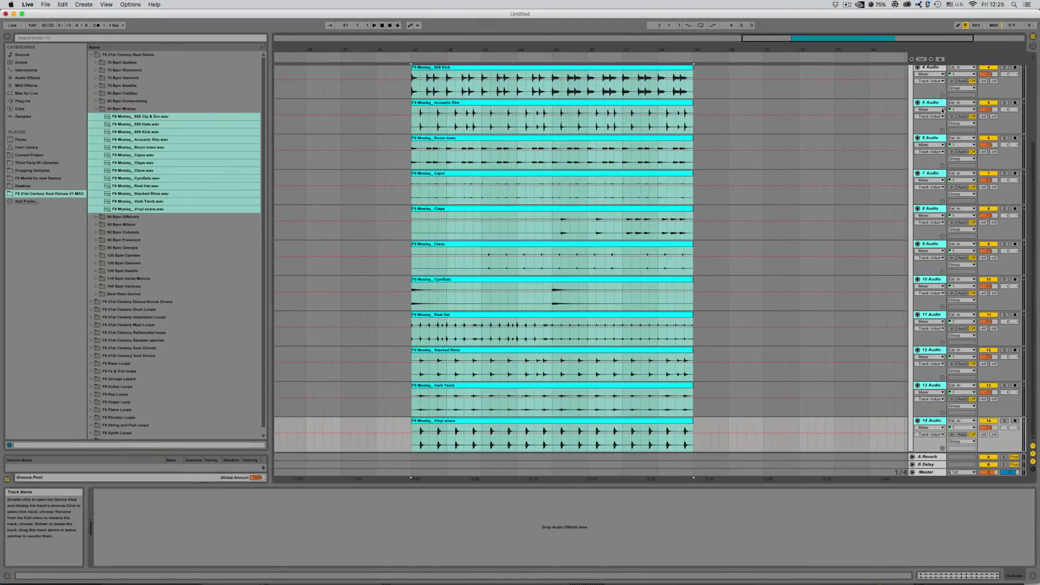
left_click(917, 104)
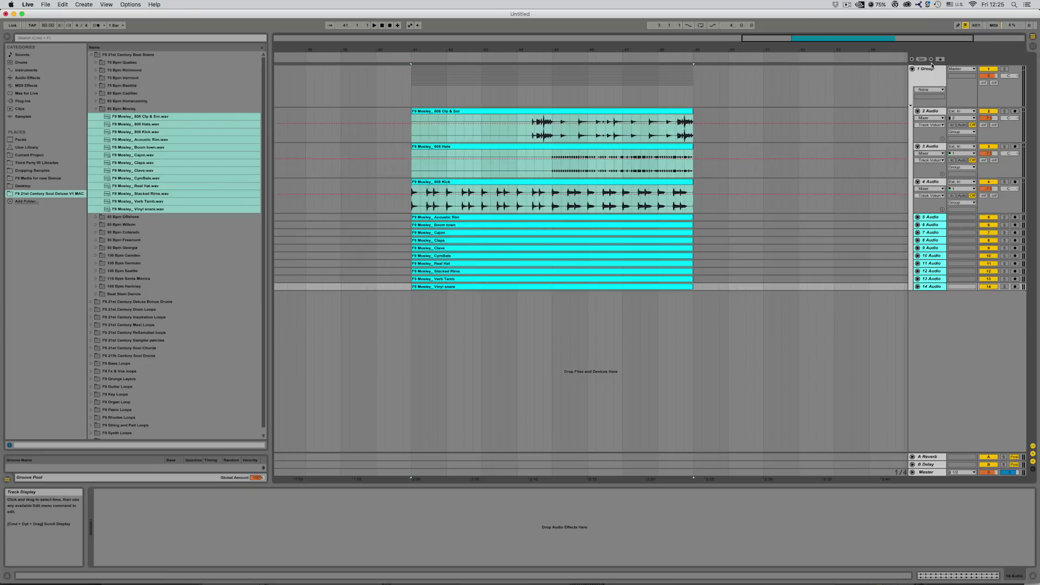
- Select the group track and play the stems from bar 41
left_click(915, 69)
left_click(915, 69)
left_click(914, 69)
left_click(414, 87)
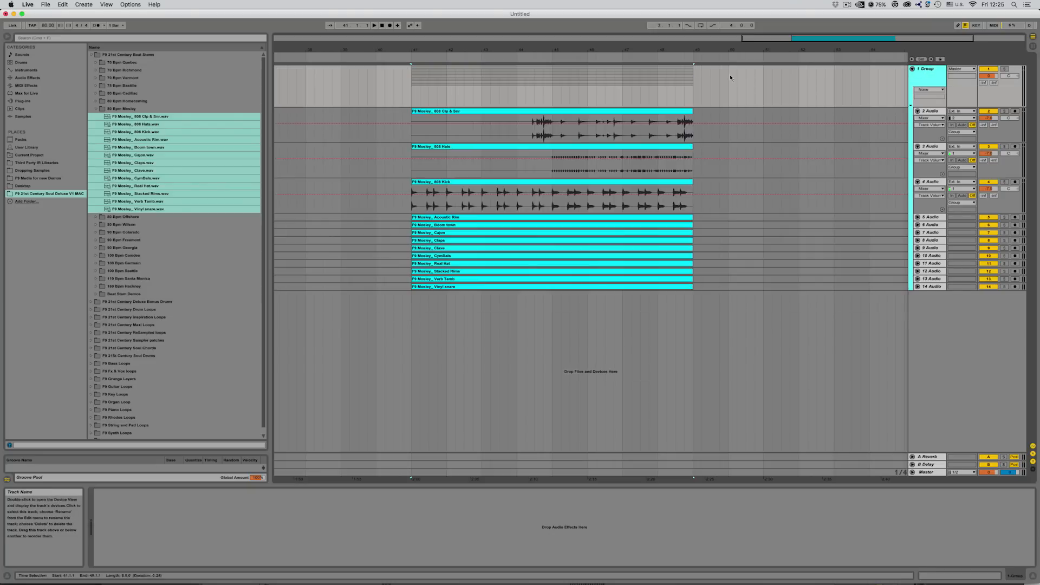
left_click(411, 90)
key("space")
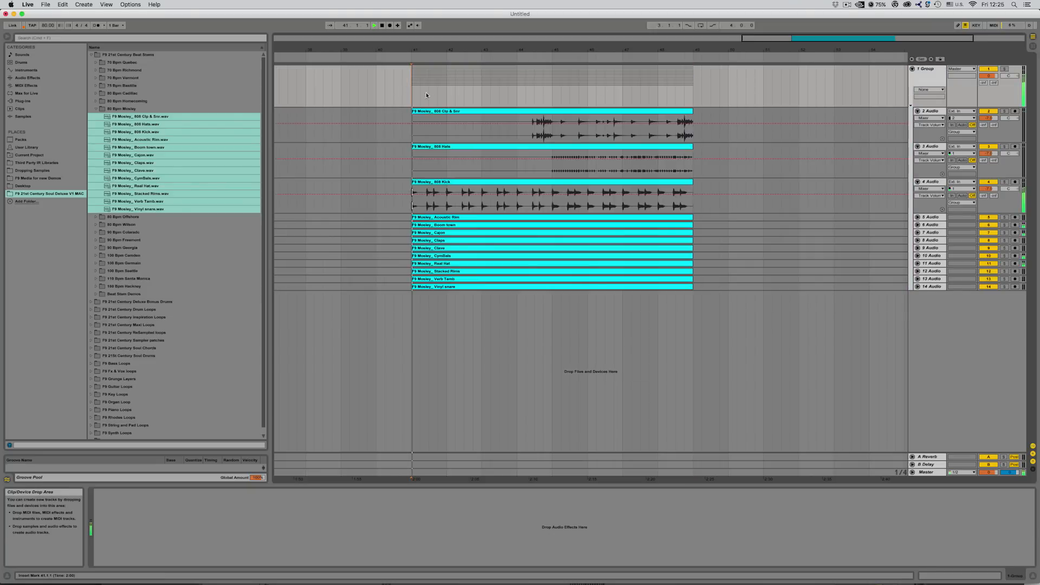
- Stop playback and duplicate the second half of all stems, from bar 45 onward, directly after the existing clips
left_click(553, 126)
key("space")
left_click(667, 286, "shift")
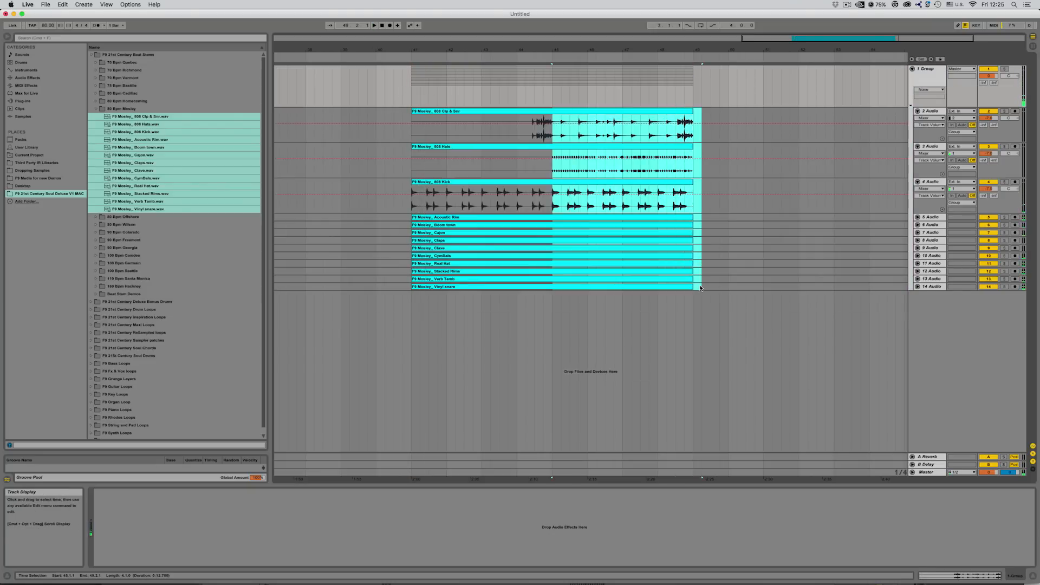
key("super+d")
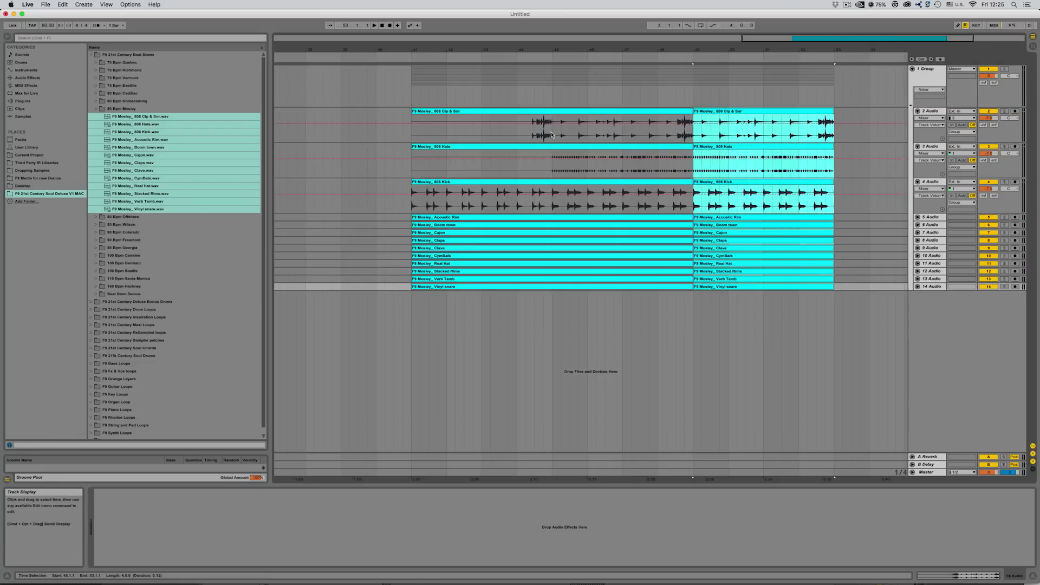
- Split the first 808 Clp & Snr clip at bar 47, isolating its last two bars
left_click_drag(554, 134, 618, 136)
key("super+e")
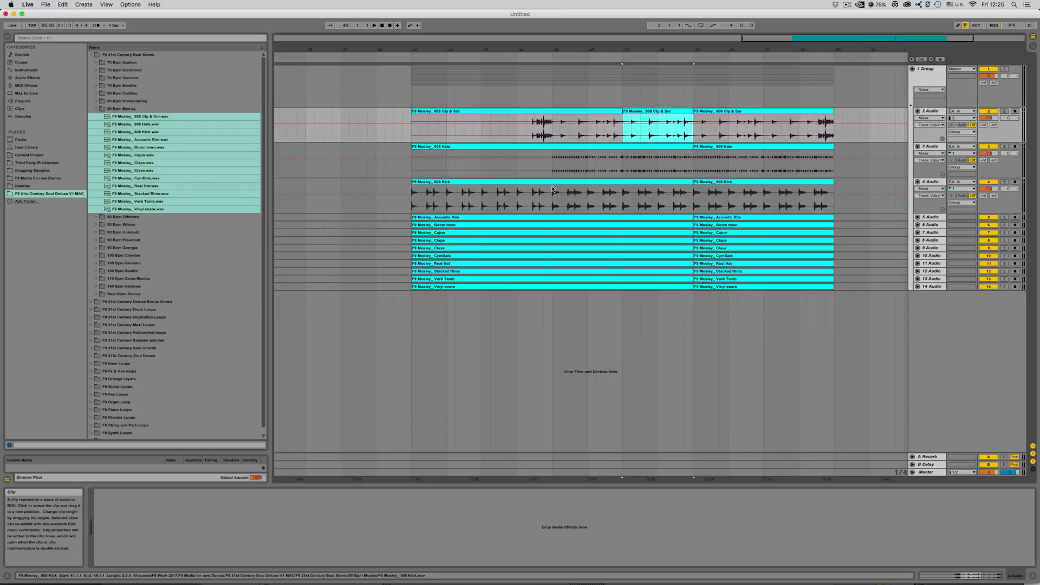
- Solo the 808 Kick track and audition its first four bars and the four bars from bar 45
left_click_drag(552, 198, 543, 197)
left_click(424, 187, "shift")
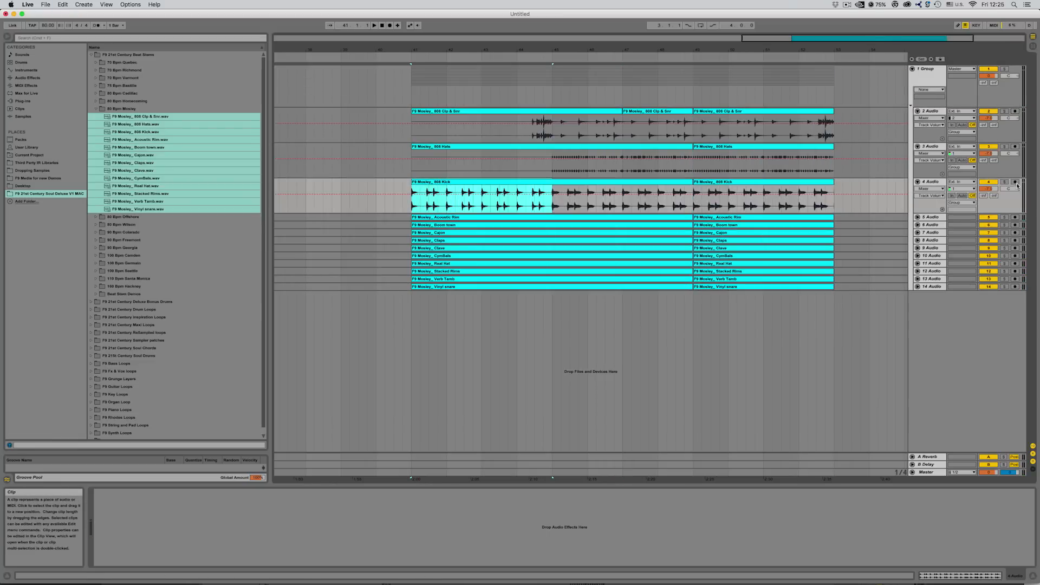
left_click(1004, 182)
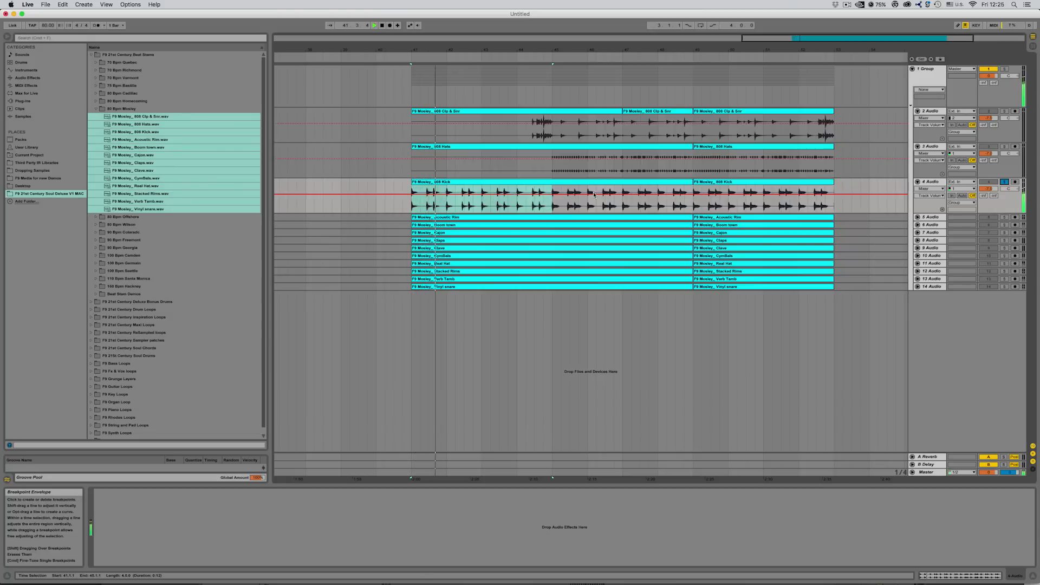
key("space")
left_click_drag(552, 193, 694, 193)
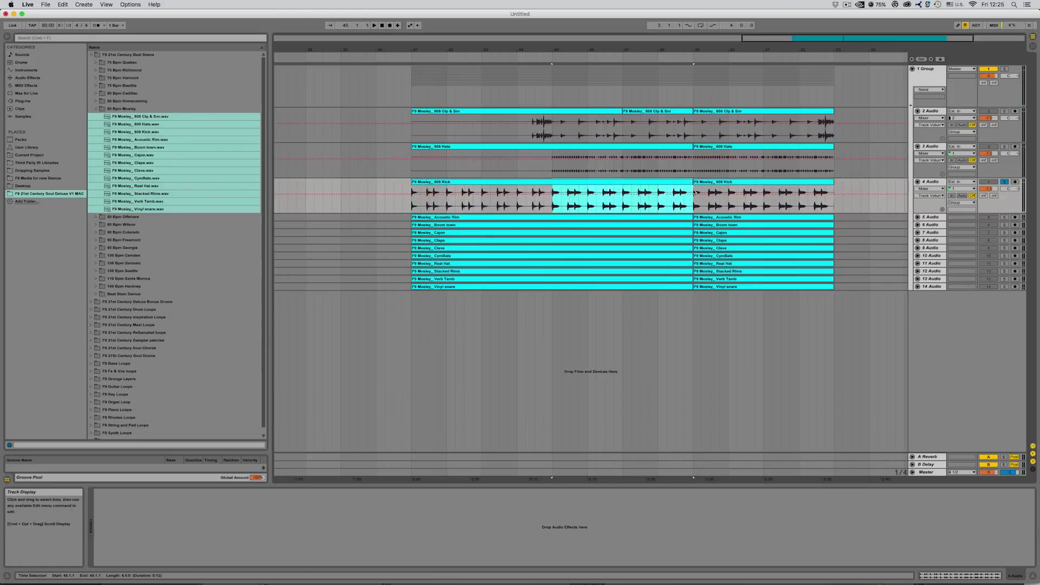
key("space")
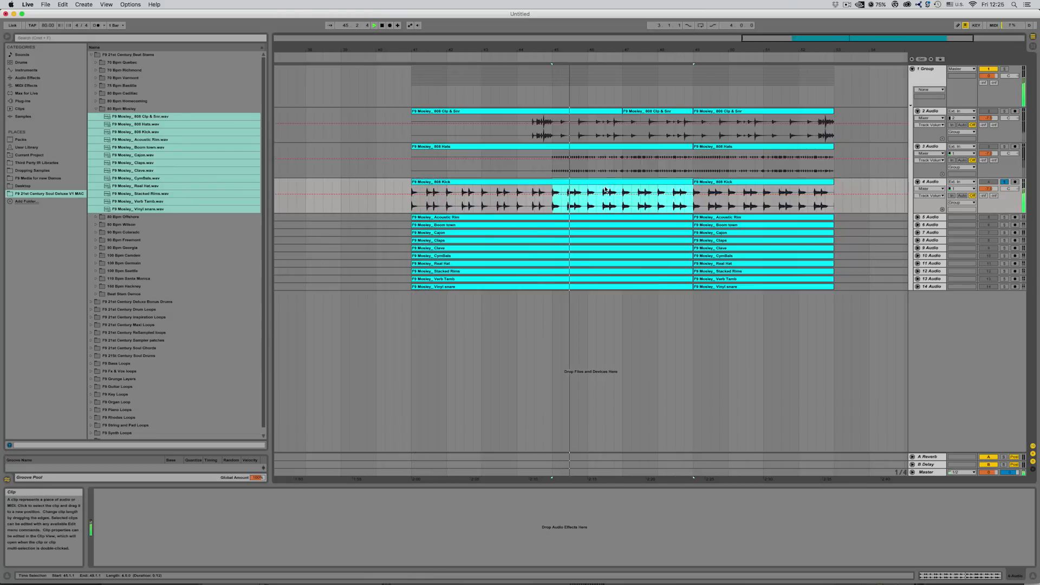
key("space")
- Duplicate the first four bars of the 808 Kick, bars 41 to 45, twice so they replace the kick up to bar 53
left_click_drag(411, 197, 565, 207)
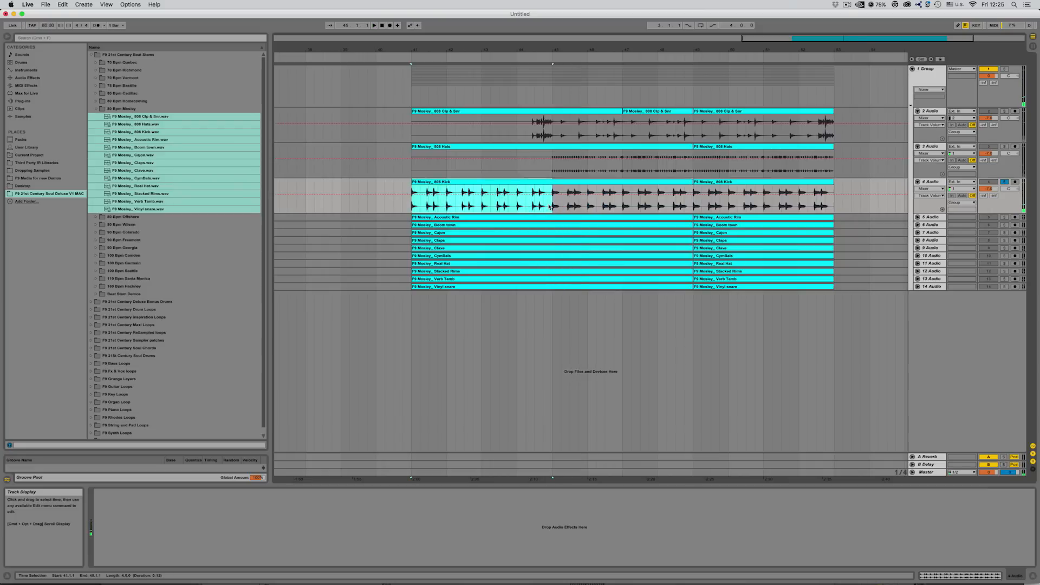
key("super+d")
key("super+d")
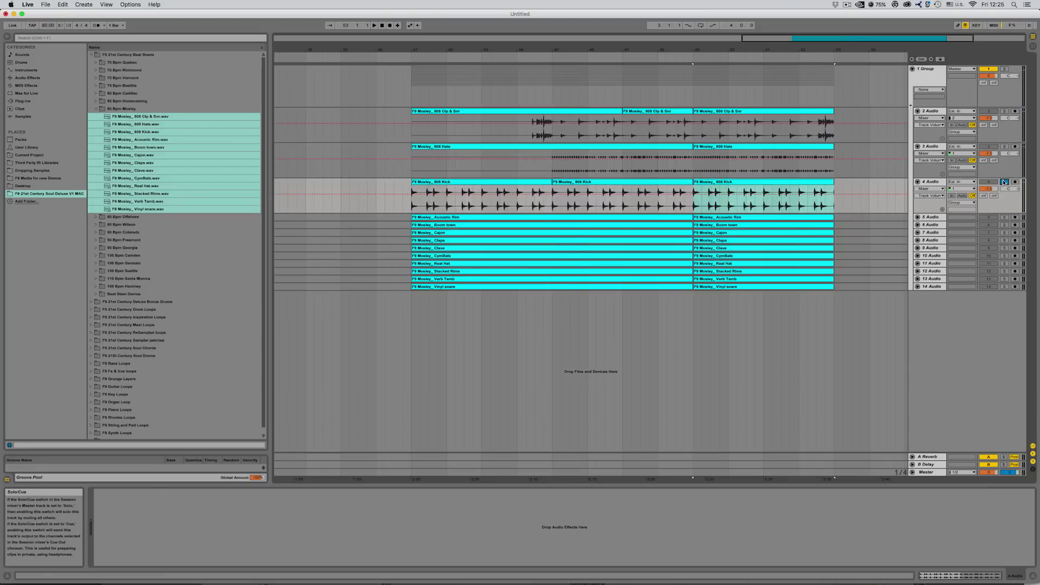
- Unsolo the 808 Kick track and play the full arrangement from bar 41
left_click(1004, 183)
left_click(411, 87)
key("space")
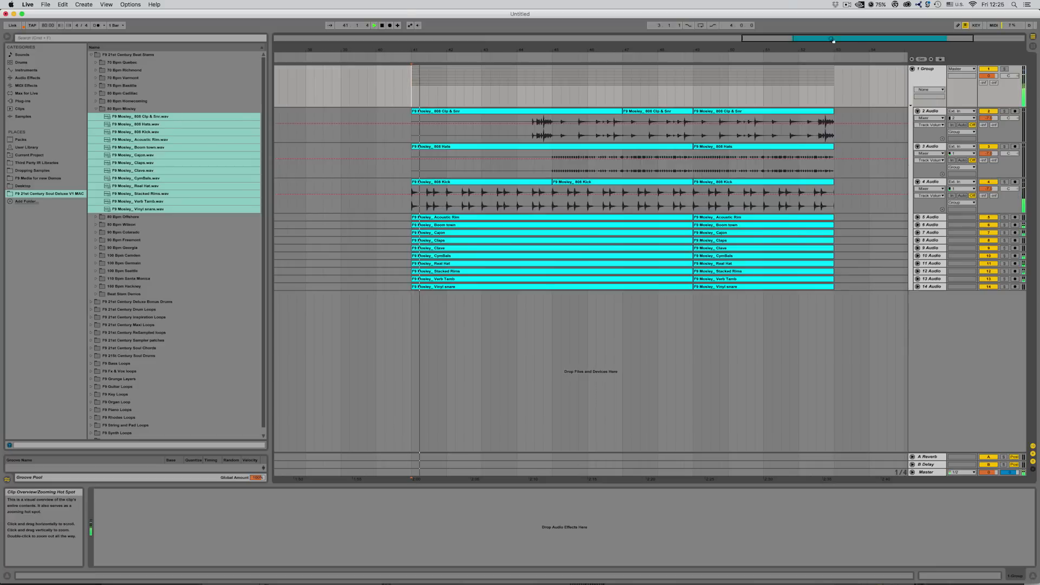
- Add all five 80 Bpm Homecoming stems on separate new tracks below the Mosley group, starting at bar 53
left_click(97, 109)
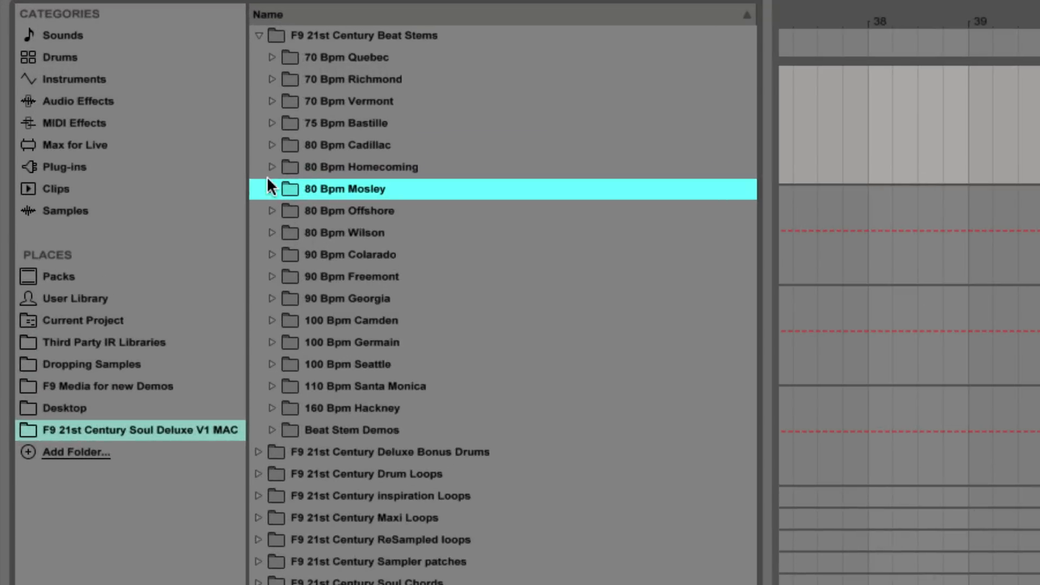
left_click(96, 101)
left_click(393, 185)
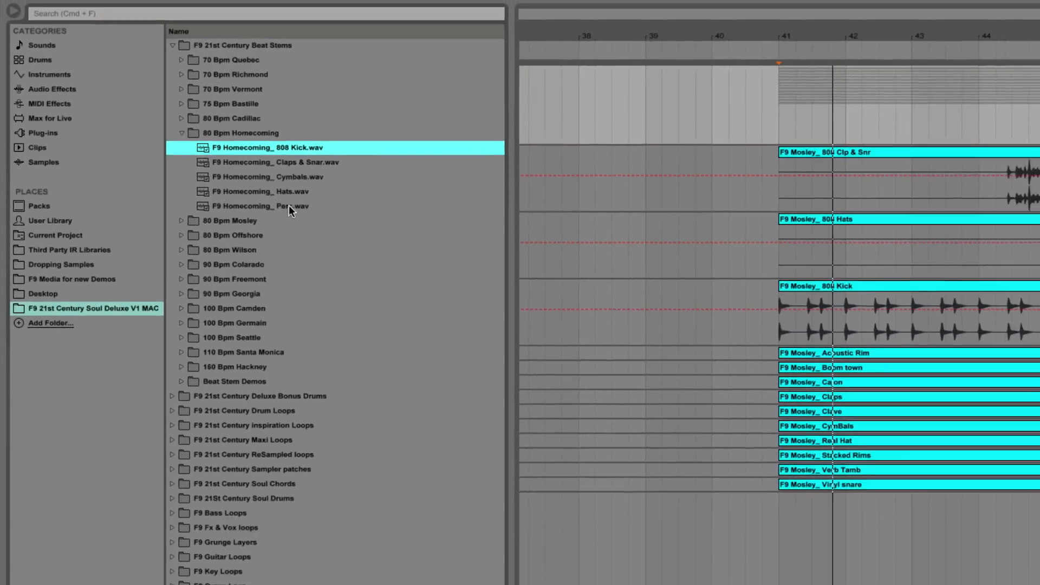
left_click(288, 206, "shift")
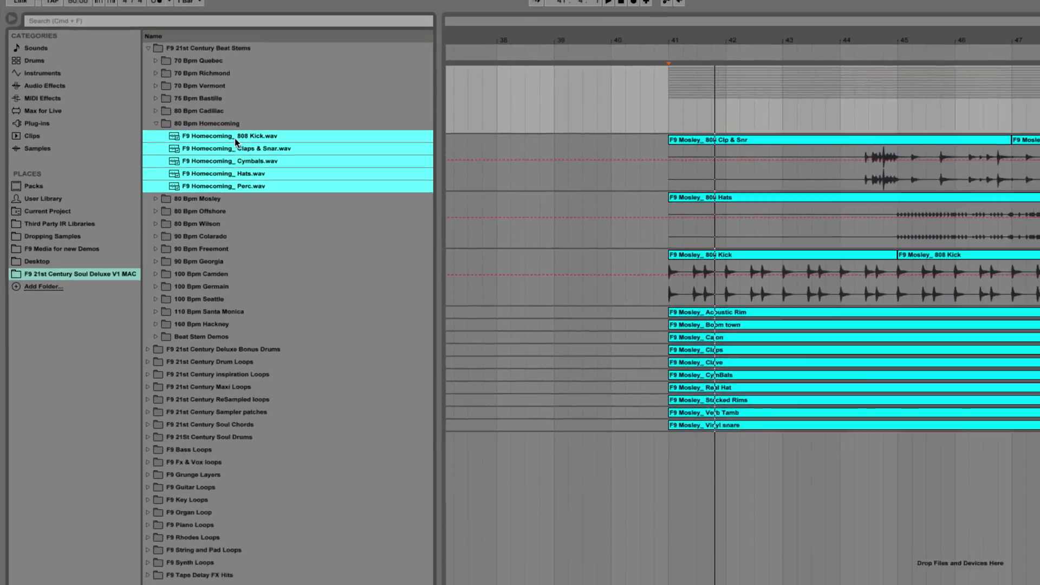
left_click_drag(279, 157, 1039, 506)
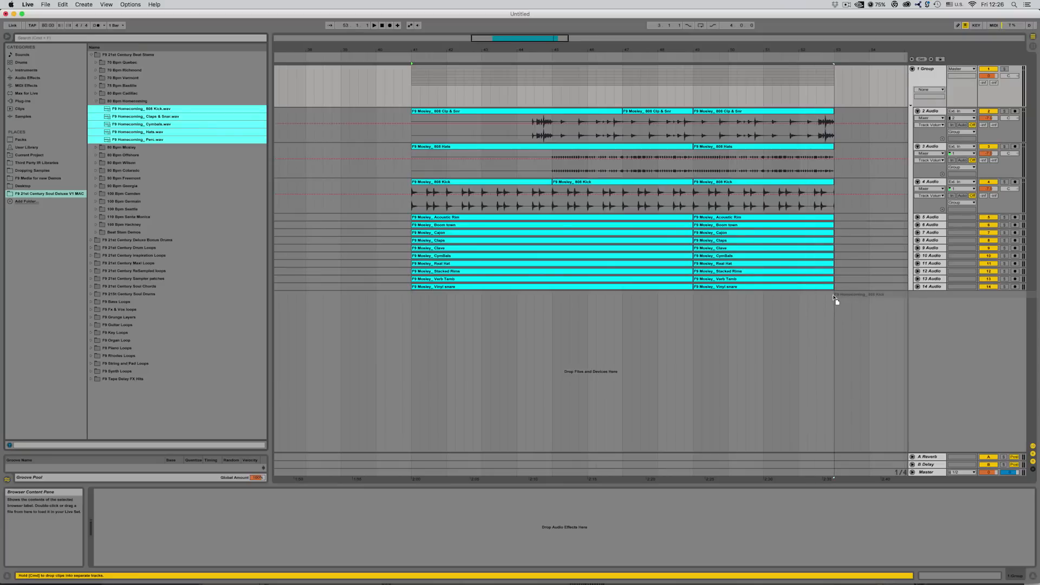
left_click_drag(835, 299, 836, 299)
- Set the segment BPM of the Homecoming 808 Kick clip to 80
scroll(710, 310, "right", 10)
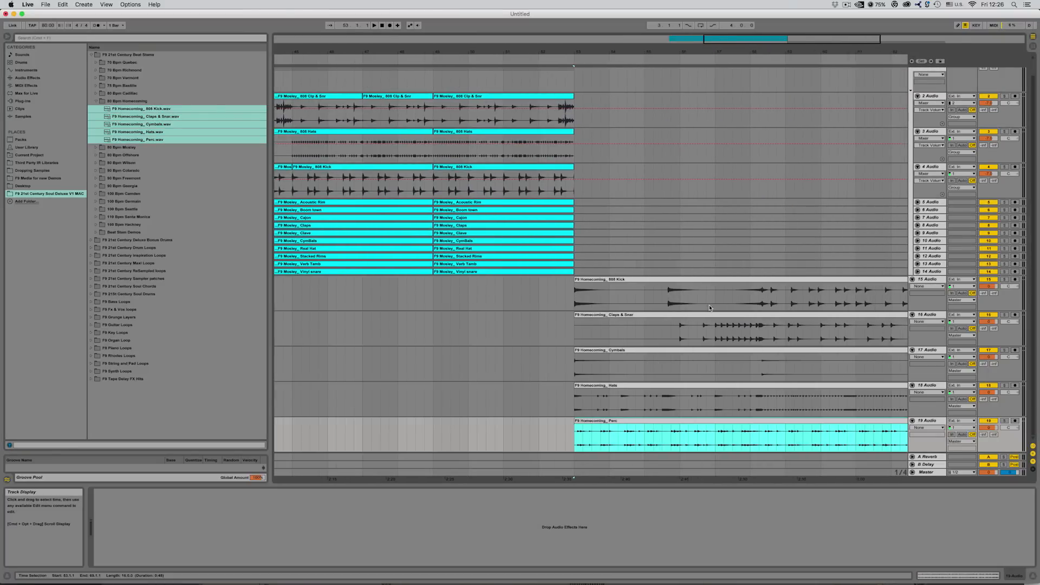
scroll(639, 305, "left", 7)
scroll(583, 297, "right", 5)
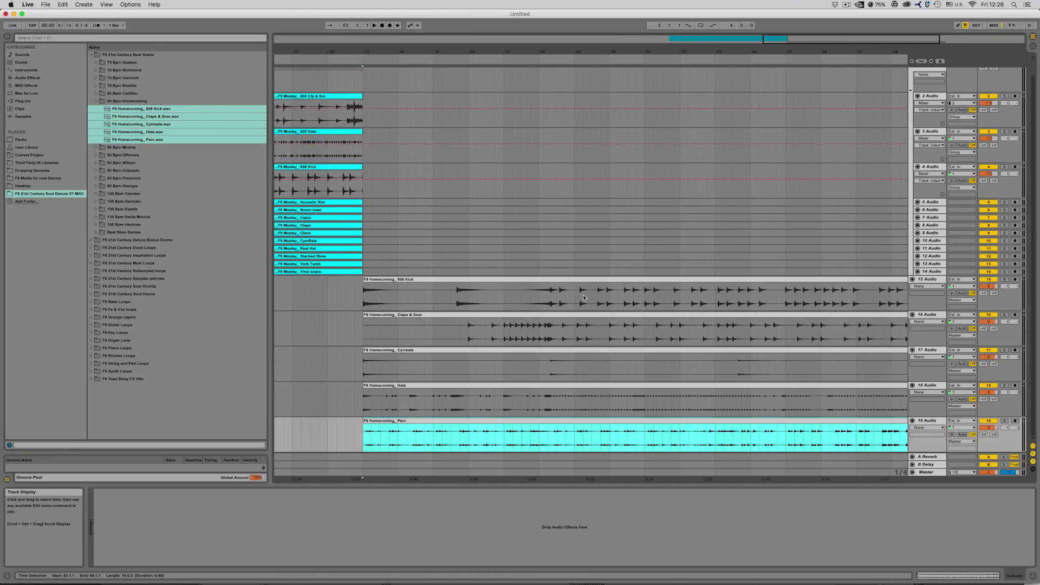
double_click(390, 279)
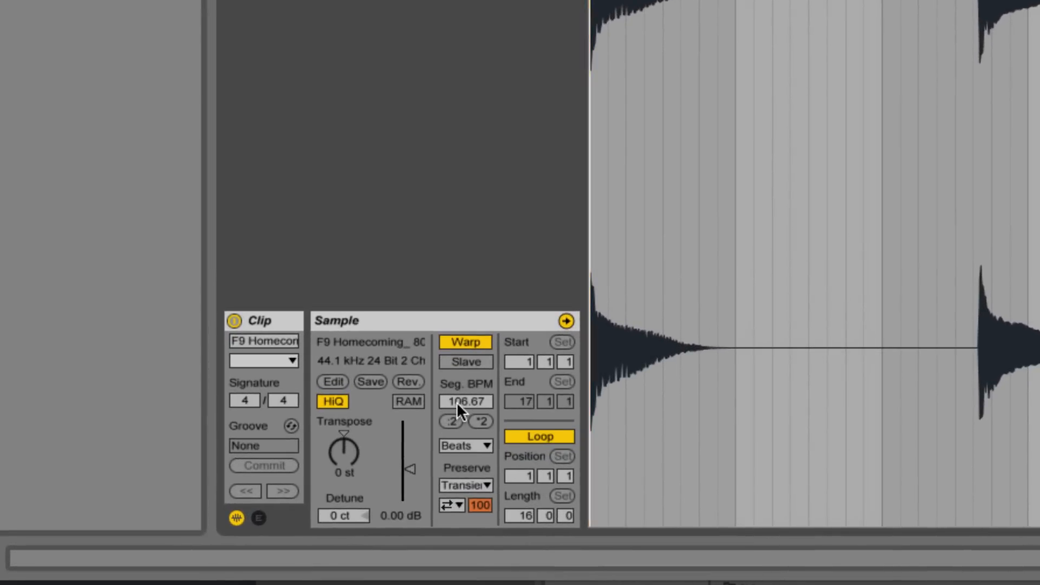
left_click(457, 402)
type("80")
key("Return")
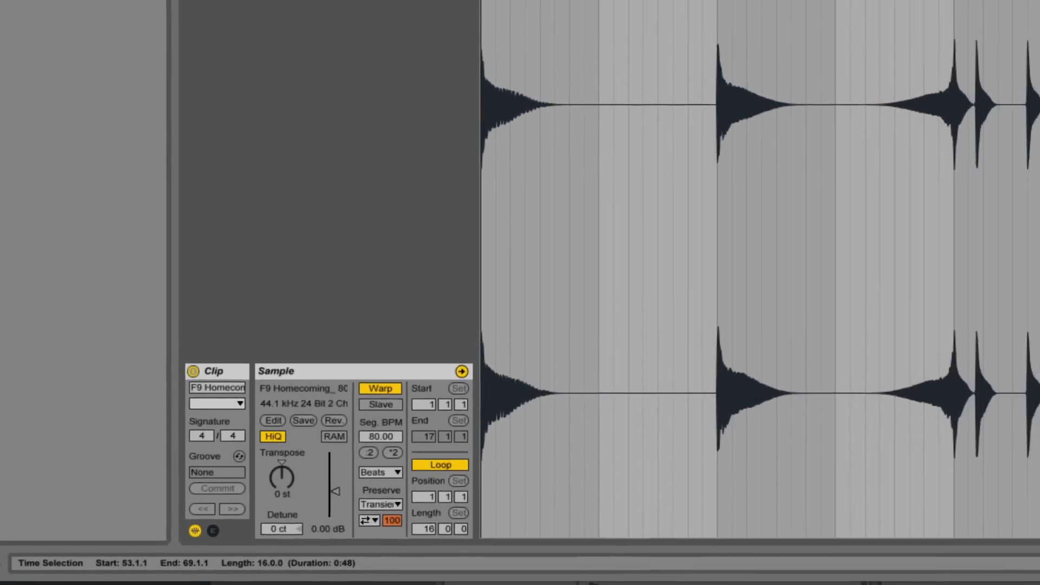
- Set the segment BPM of the Homecoming Claps & Snar and Cymbals clips to 80
key("super+z")
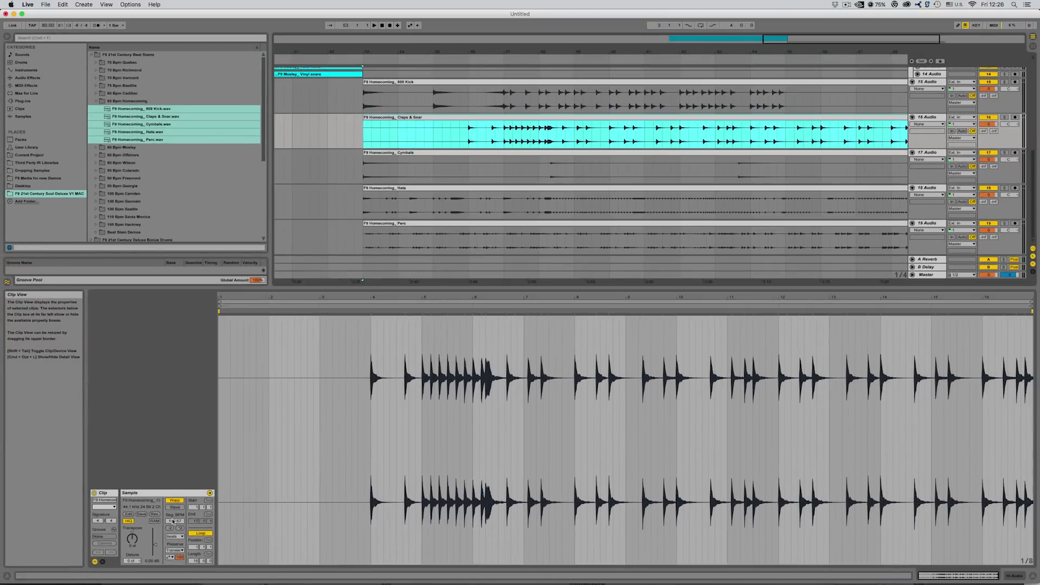
left_click(174, 521)
left_click(518, 156)
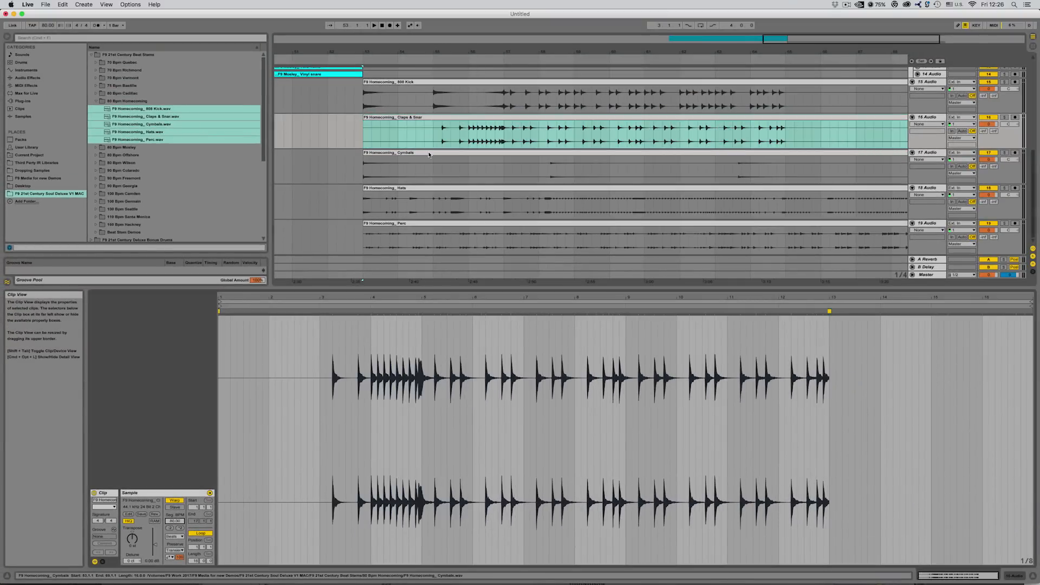
left_click(173, 521)
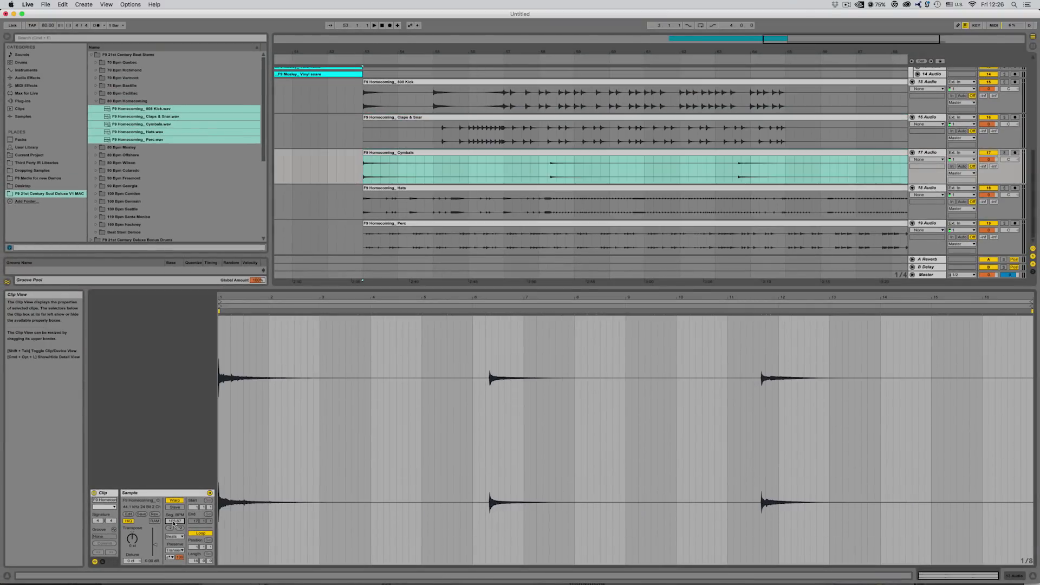
type("80")
key("Return")
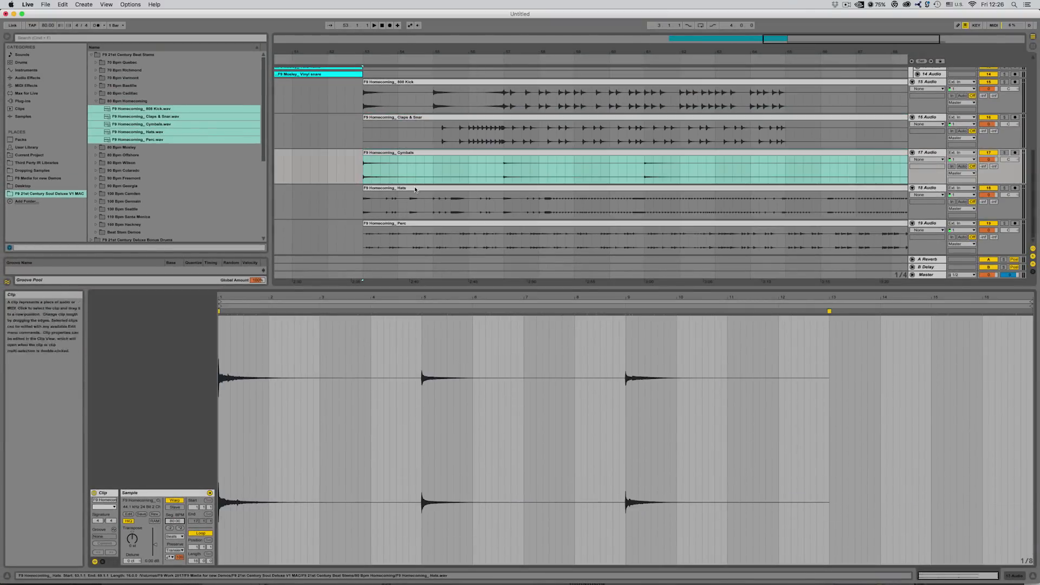
- Set the segment BPM of the Homecoming Hats and Perc clips to 80
left_click(518, 201)
left_click(176, 521)
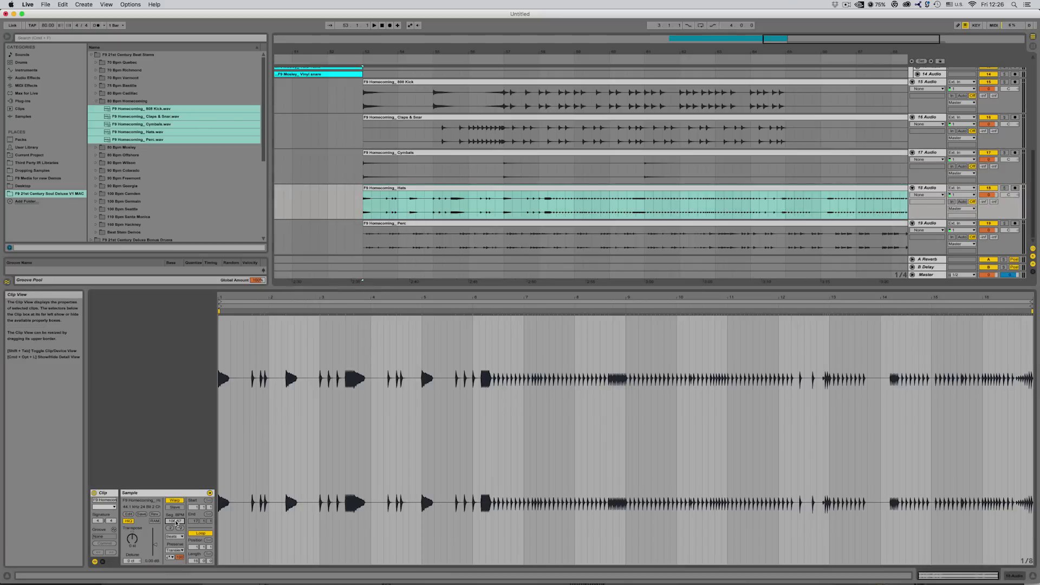
type("80")
key("Return")
left_click(435, 228)
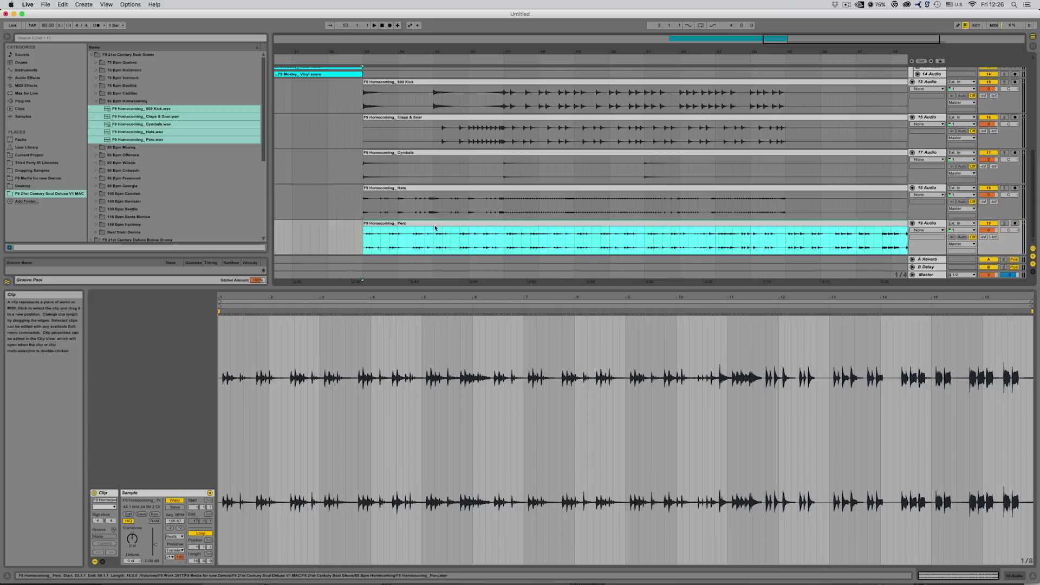
left_click(175, 522)
type("8")
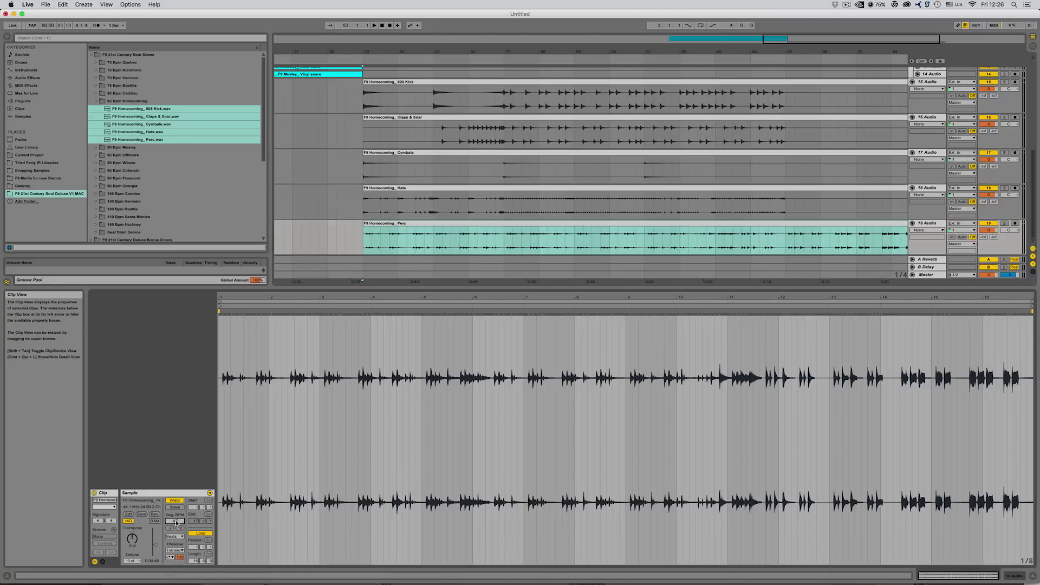
type("0")
key("Return")
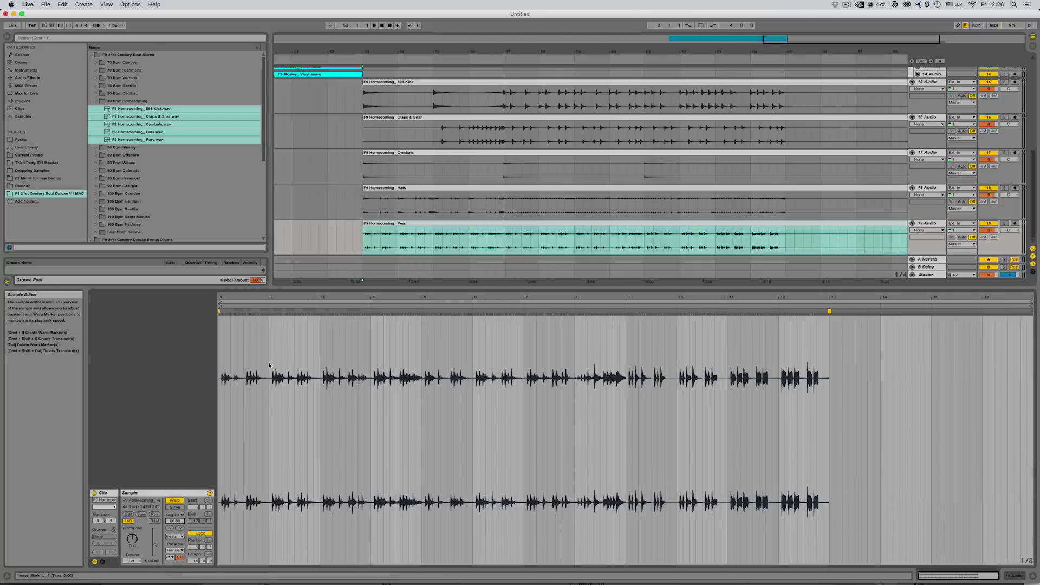
- Shrink the clip view and delete the empty tail of all five Homecoming clips from bar 65 onward
left_click_drag(452, 288, 453, 477)
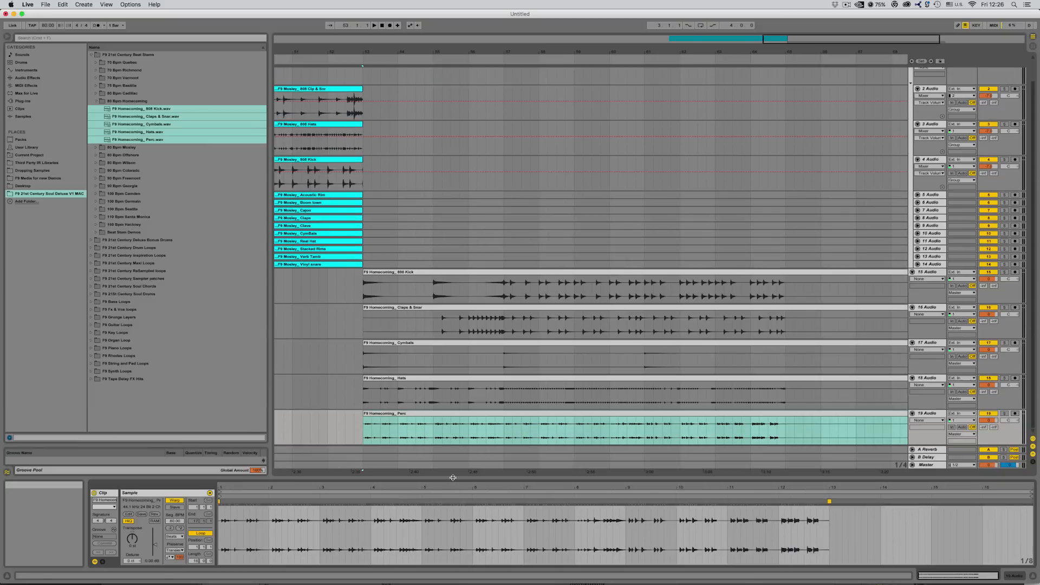
left_click(438, 287)
scroll(622, 295, "right", 5)
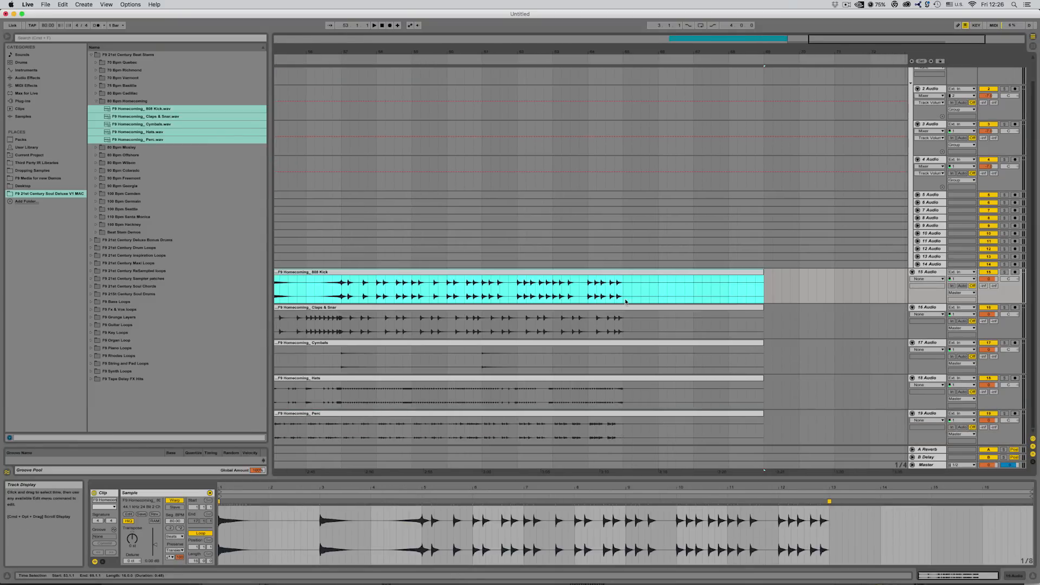
left_click_drag(623, 296, 812, 428)
scroll(487, 287, "left", 7)
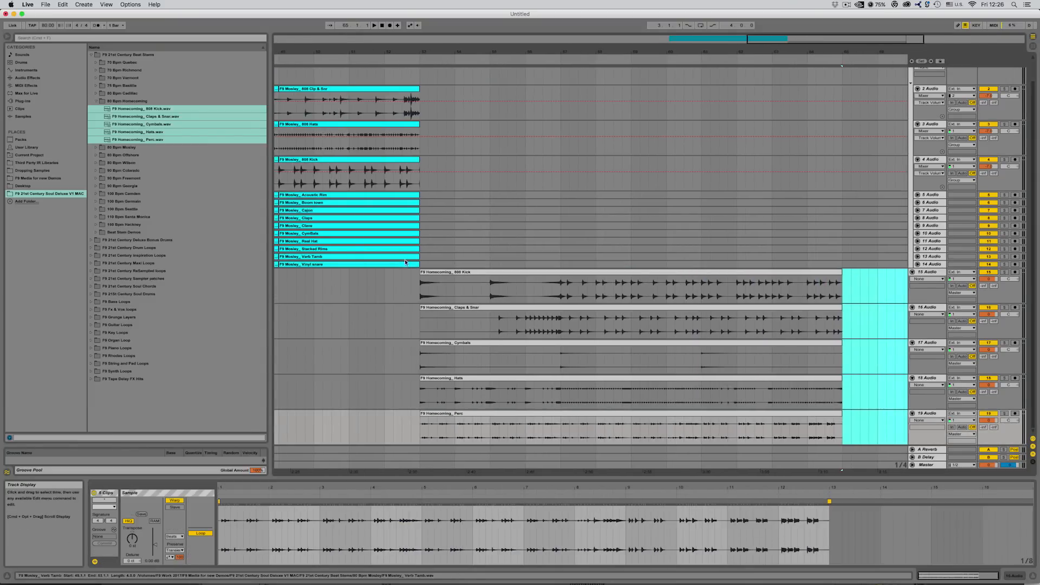
- Play the Homecoming stems from bar 53, then stop playback
left_click(420, 286)
key("space")
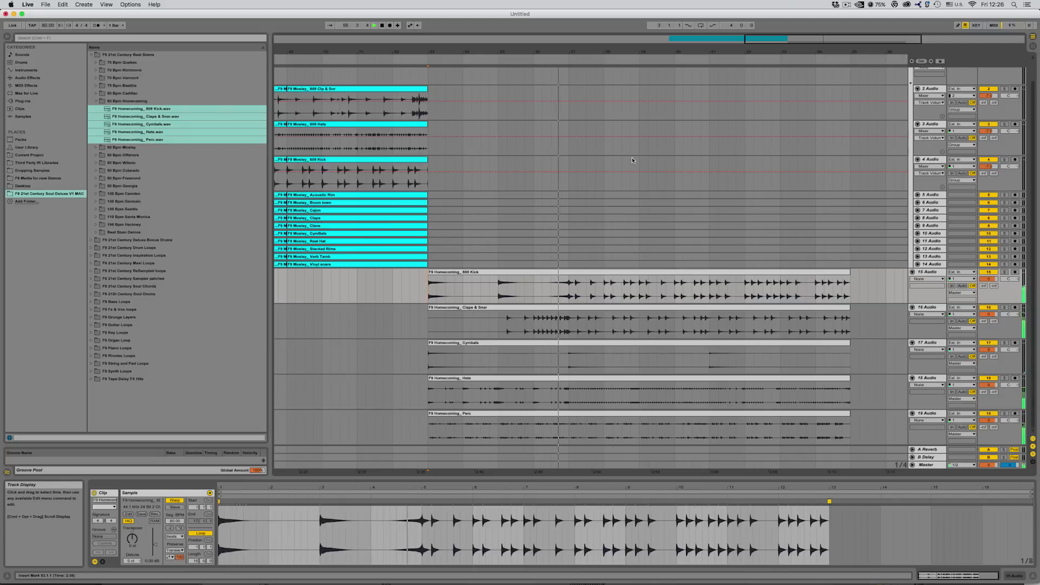
key("space")
- Colour all five Homecoming clips yellow
left_click_drag(393, 282, 876, 428)
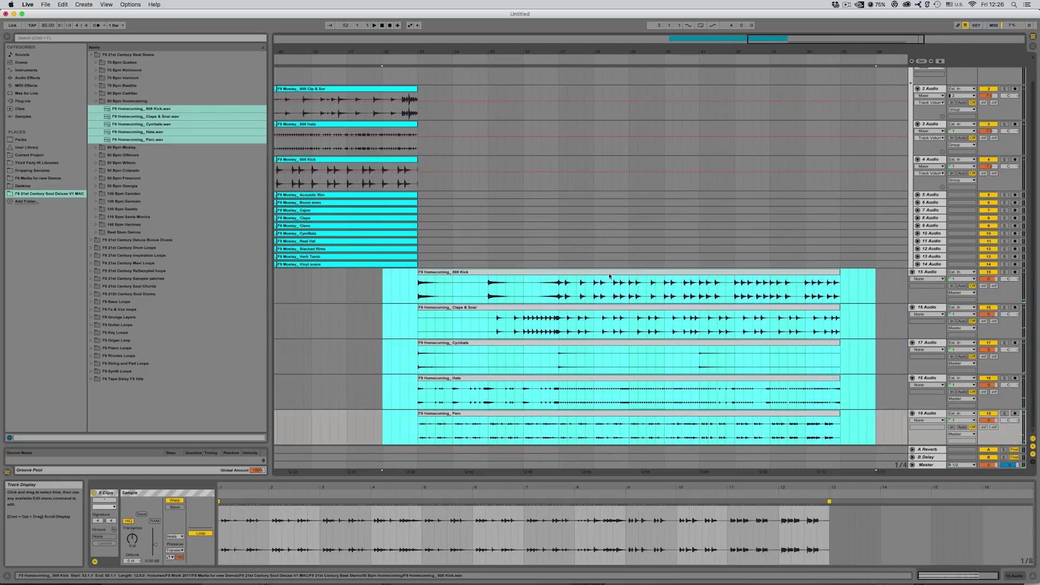
right_click(560, 274)
left_click(573, 374)
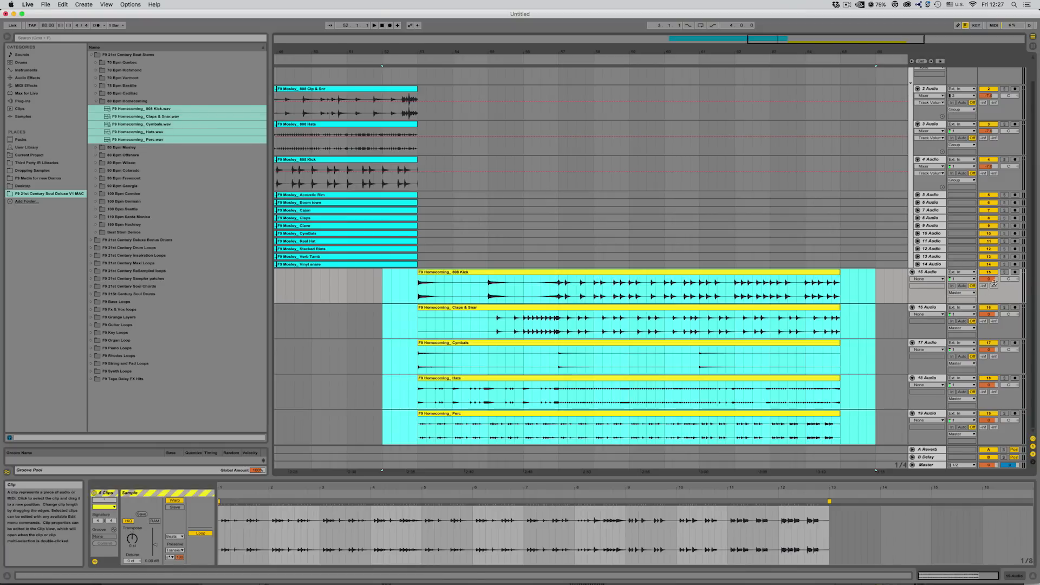
- Lower the volume of the five Homecoming tracks, 15 Audio through 19 Audio, together
left_click(935, 402)
left_click(935, 428, "shift")
left_click_drag(988, 279, 988, 279)
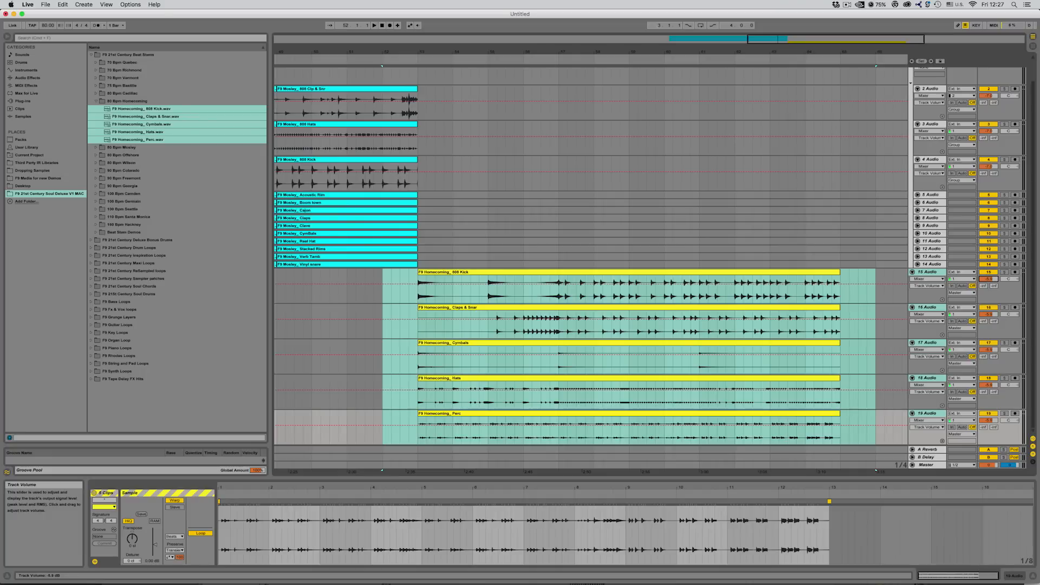
right_click(934, 415)
left_click(942, 317)
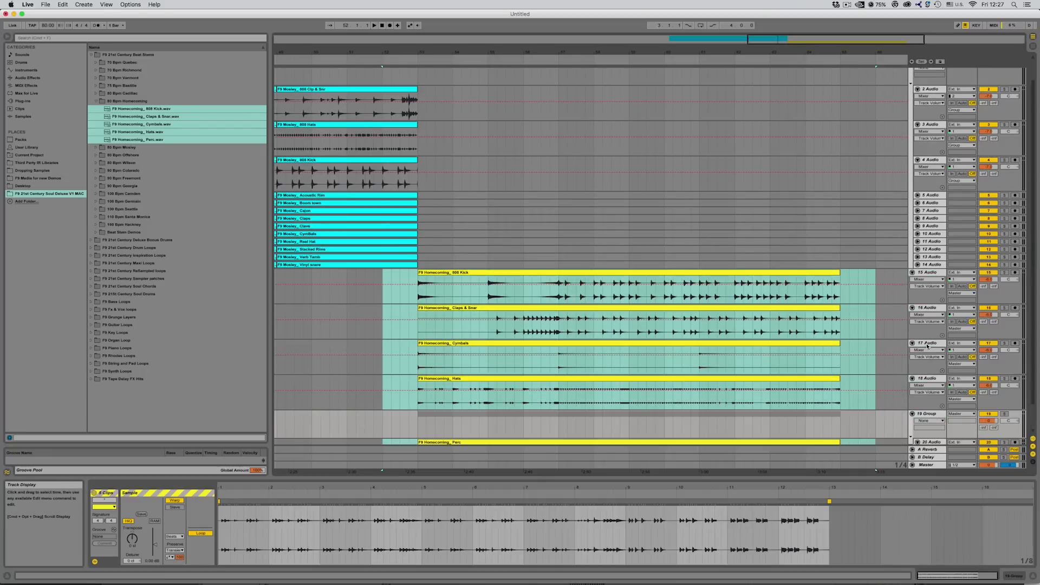
key("super+z")
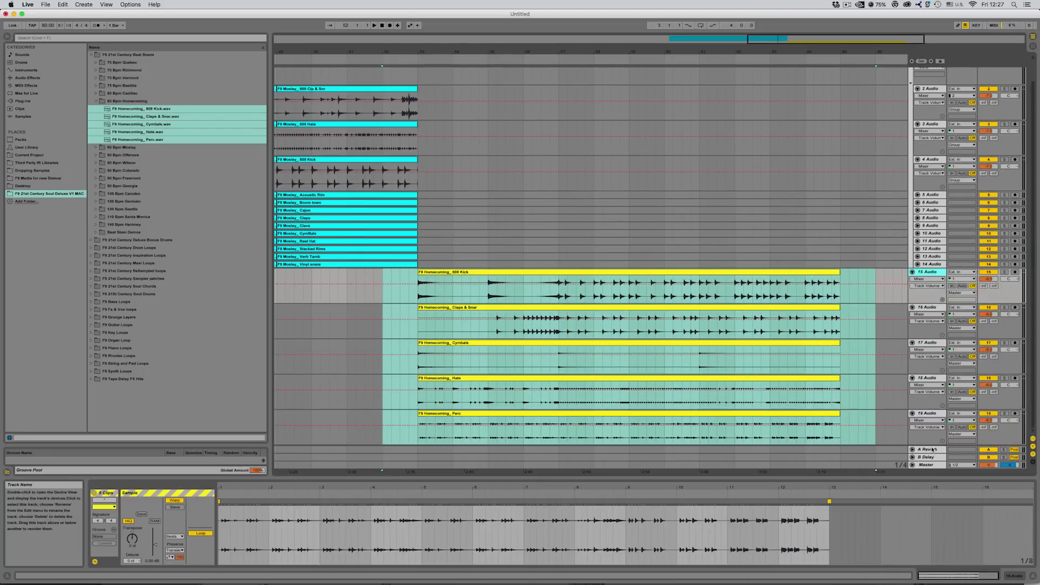
- Group the five Homecoming tracks, 15 Audio through 19 Audio
left_click(928, 415, "shift")
right_click(928, 415)
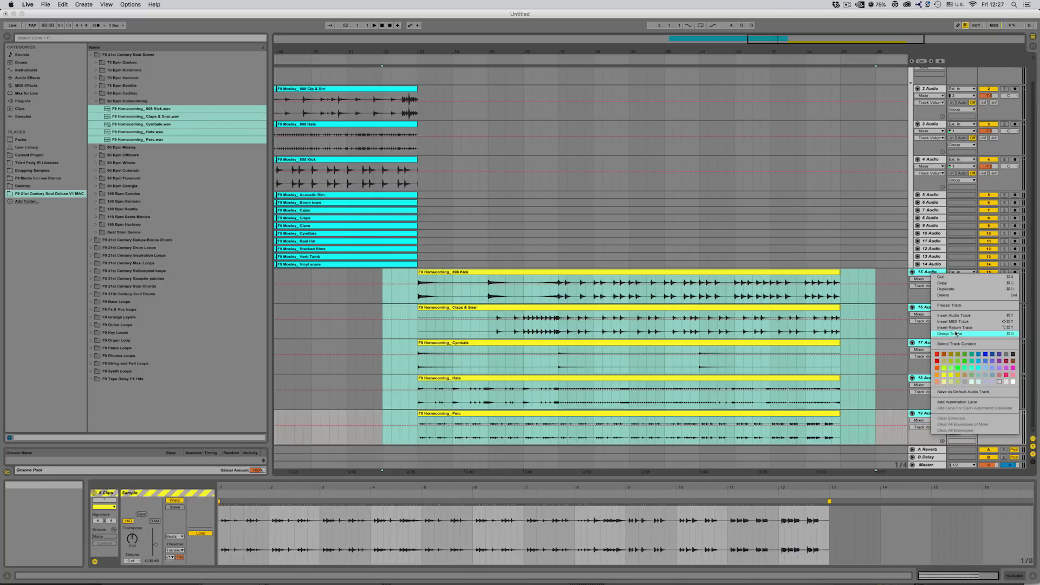
left_click(943, 317)
- Fold the Homecoming Cymbals, Hats and Perc tracks in the new group to their minimum height
scroll(813, 314, "down", 2)
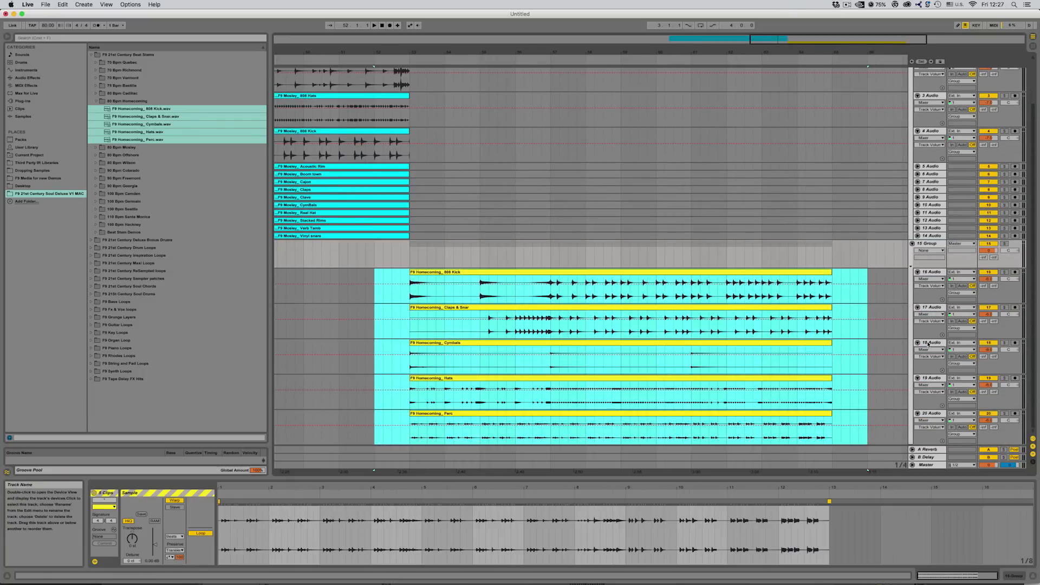
left_click(931, 343)
left_click(933, 415, "shift")
key("Left")
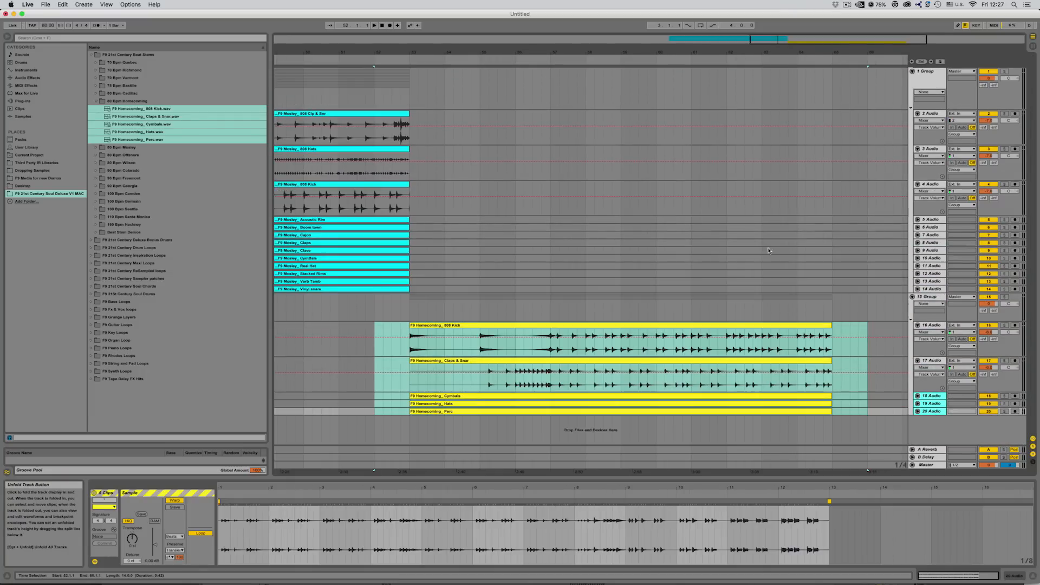
- Select all Mosley and Homecoming clips across both groups and turn off their Beats-mode transient looping
left_click_drag(836, 47, 454, 333)
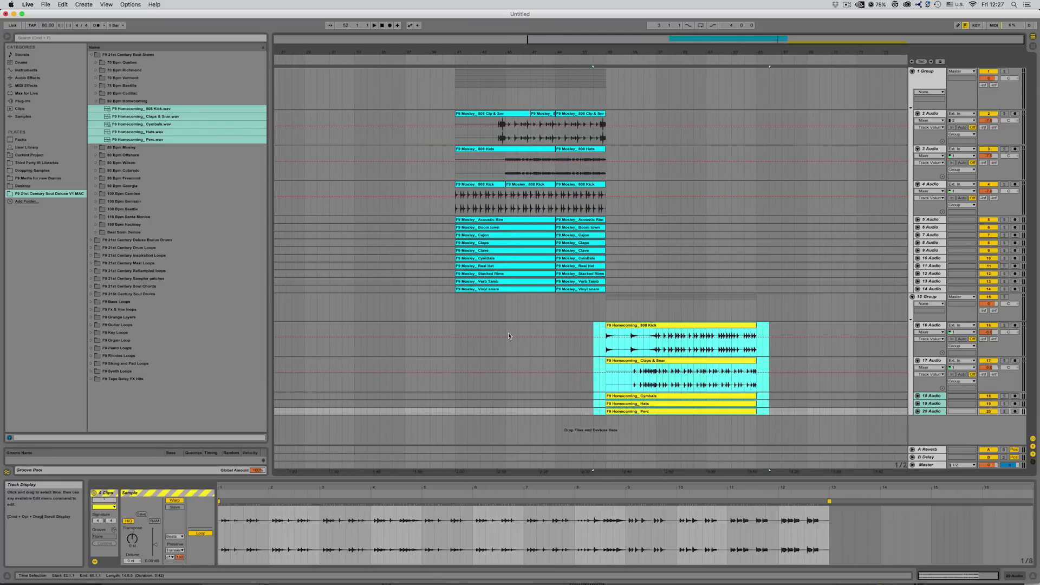
left_click(456, 308)
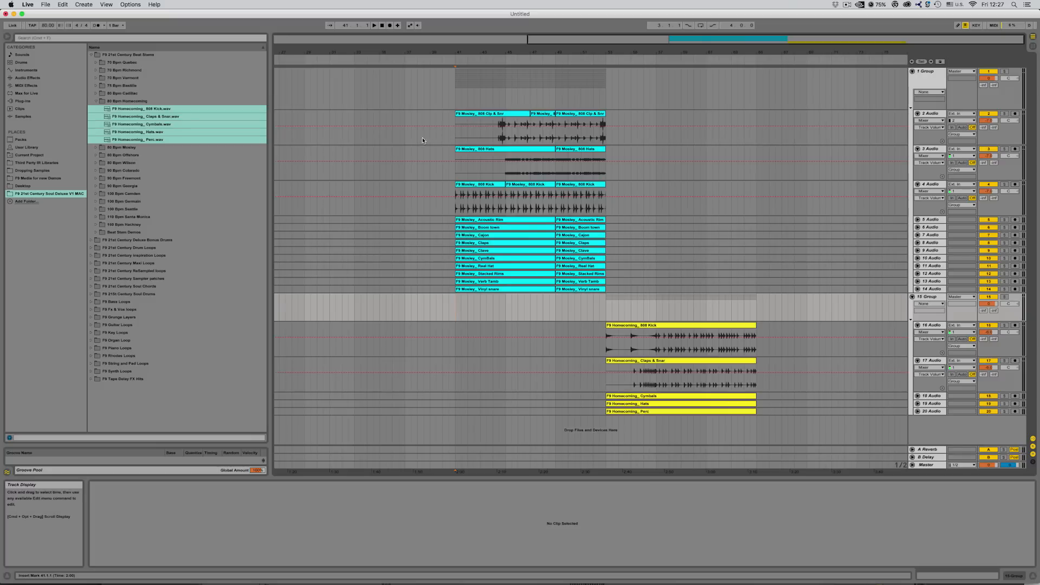
left_click_drag(434, 133, 790, 414)
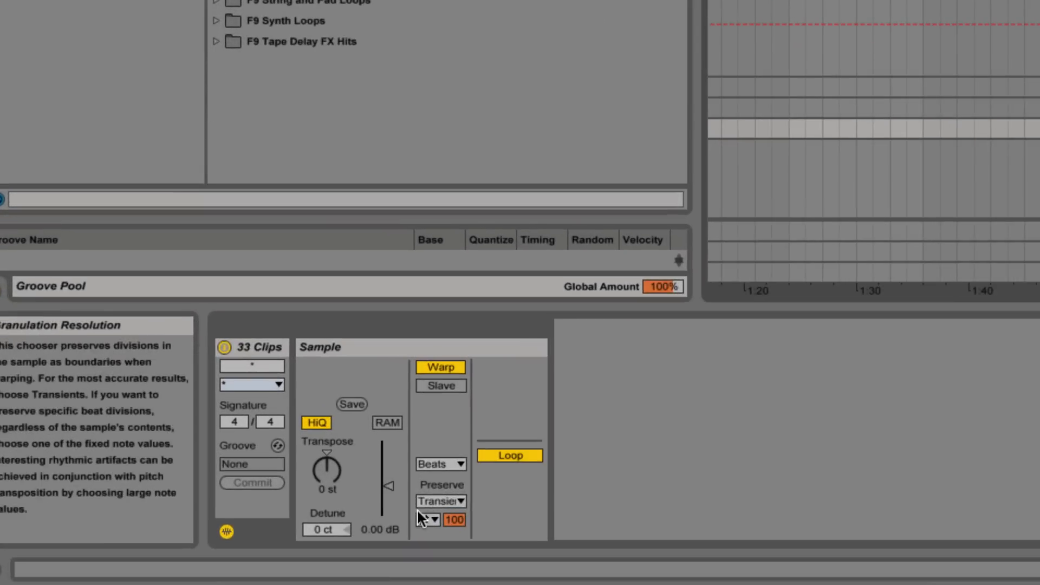
left_click(427, 518)
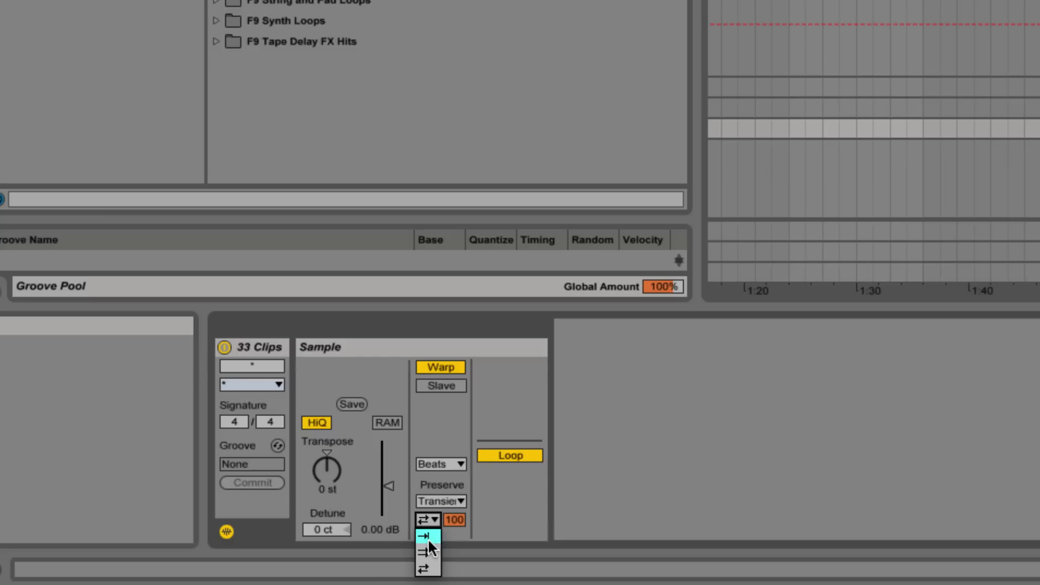
left_click(428, 538)
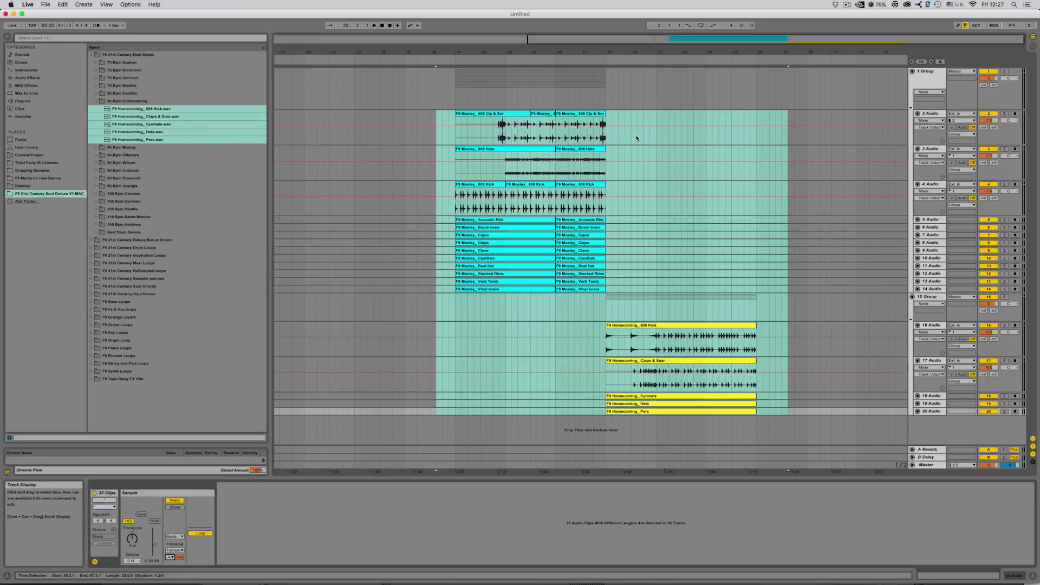
- Play back the Mosley drum section from bar 45 to audition the result
left_click(637, 137)
left_click_drag(453, 136, 755, 412)
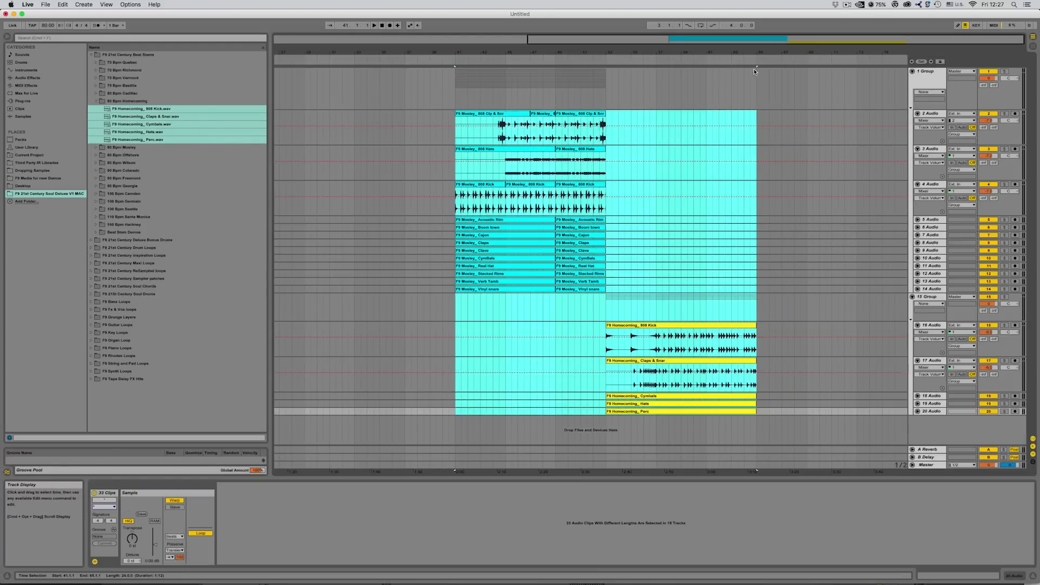
left_click_drag(759, 39, 772, 229)
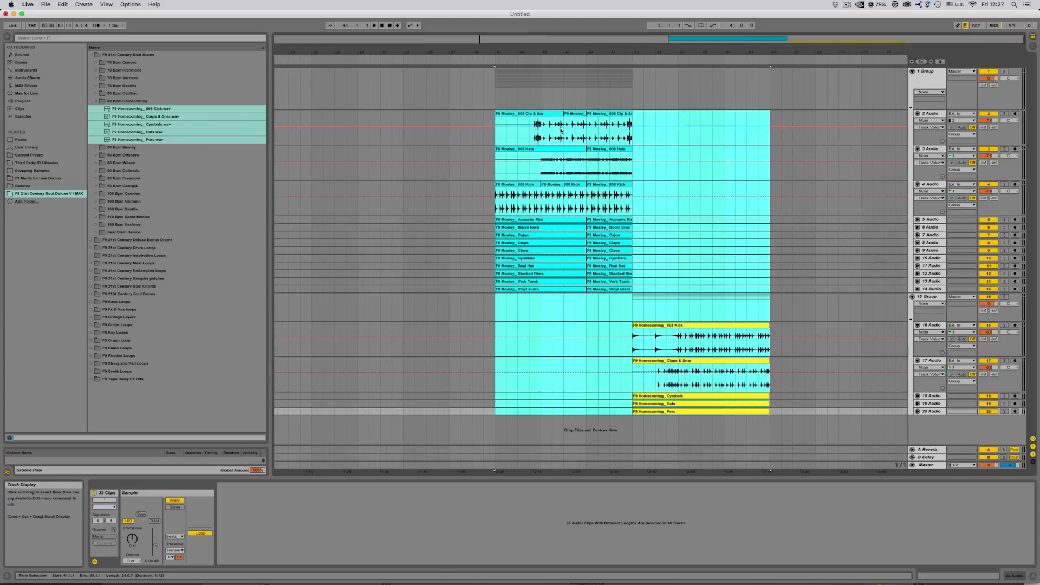
left_click(540, 139)
key("space")
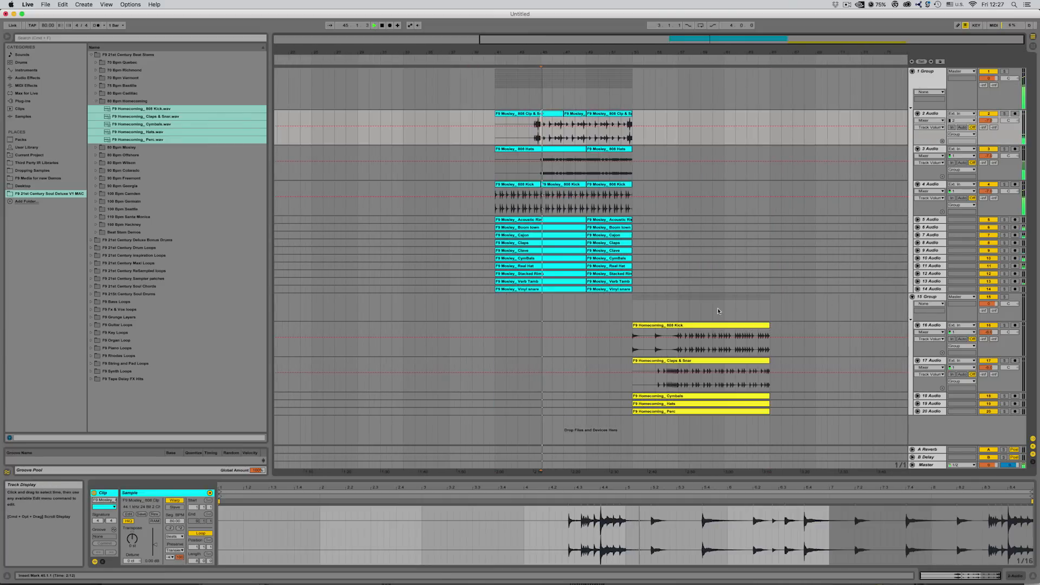
- Fold the Mosley and Homecoming track groups, auditioning the Homecoming section from bar 57 along the way
left_click(912, 70)
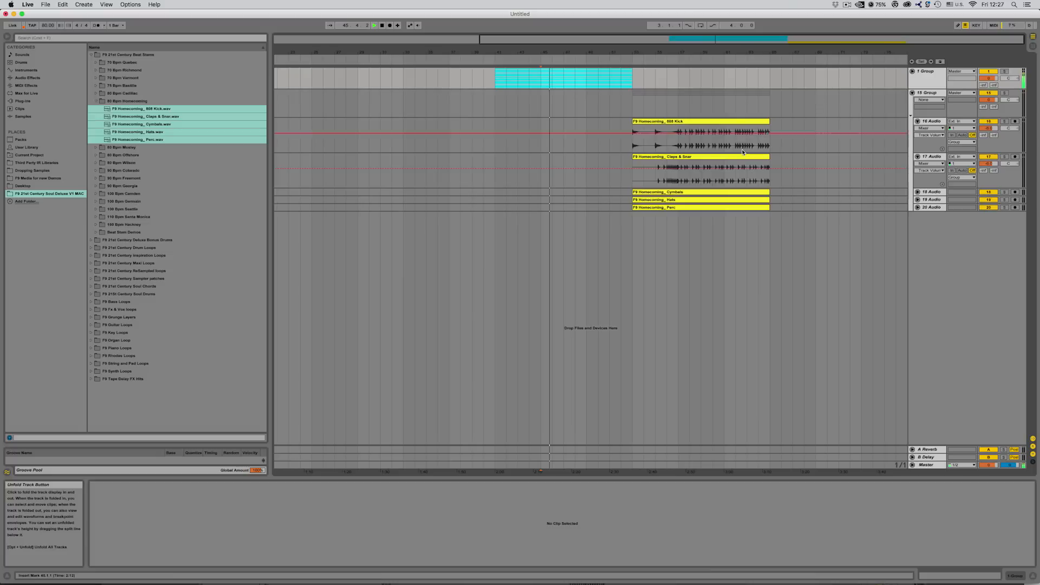
key("space")
left_click(679, 108)
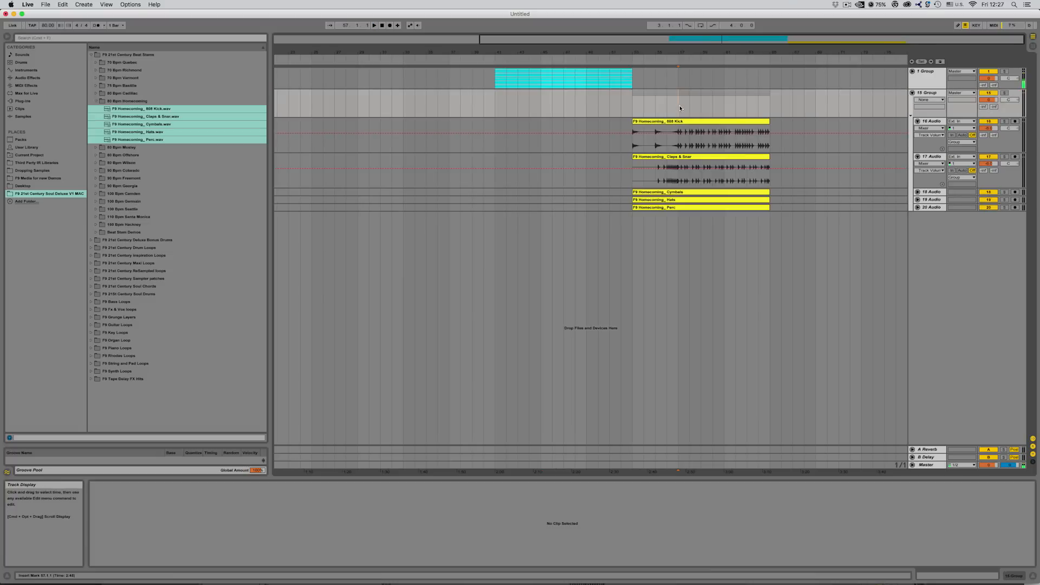
key("space")
left_click(926, 93)
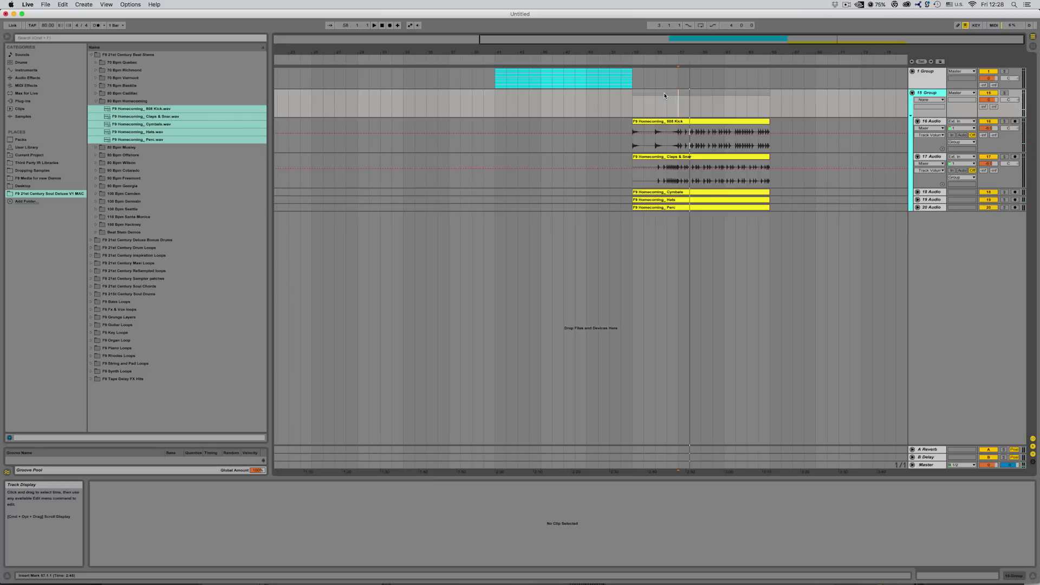
left_click_drag(615, 99, 668, 150)
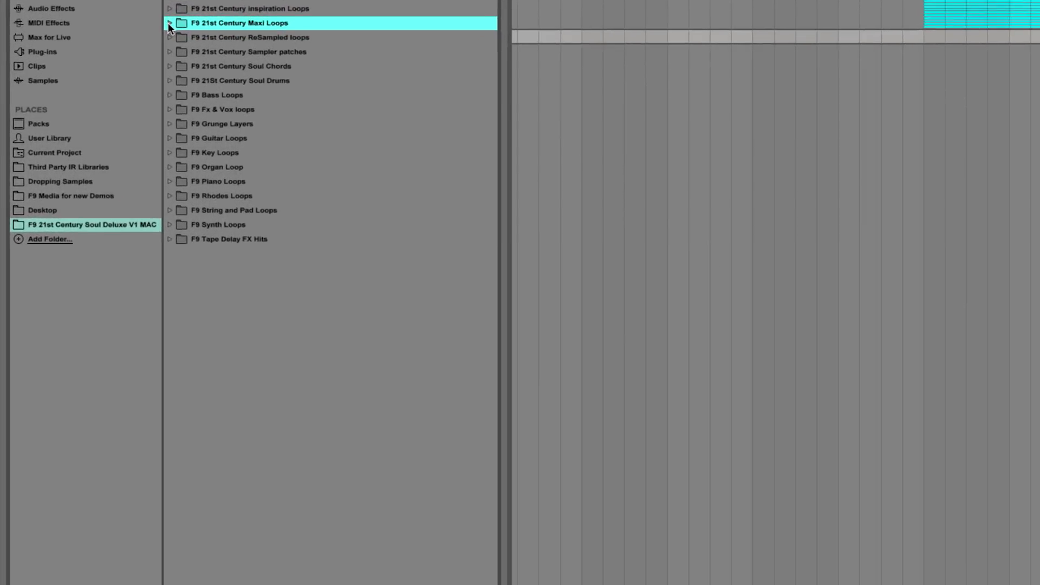
- Audition Hustle Maxi Riff 1 90 Cmin, Shawtee Maxi Riff 1 80 Amin and Lockdown Maxi Riff 1 90 Gmin from the F9 21st Century Maxi Loops folder
left_click(169, 23)
left_click_drag(657, 414, 659, 584)
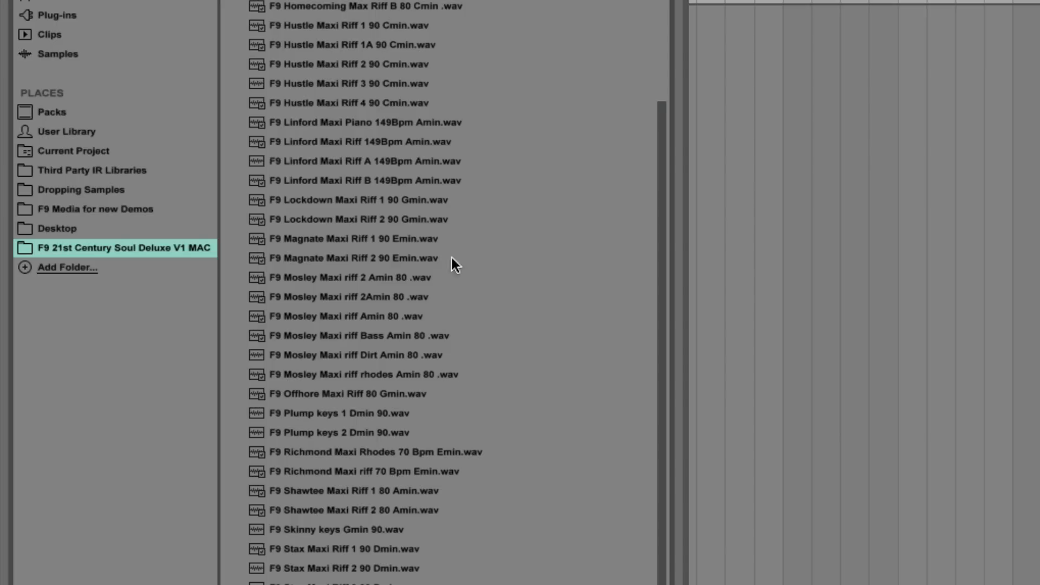
left_click(352, 25)
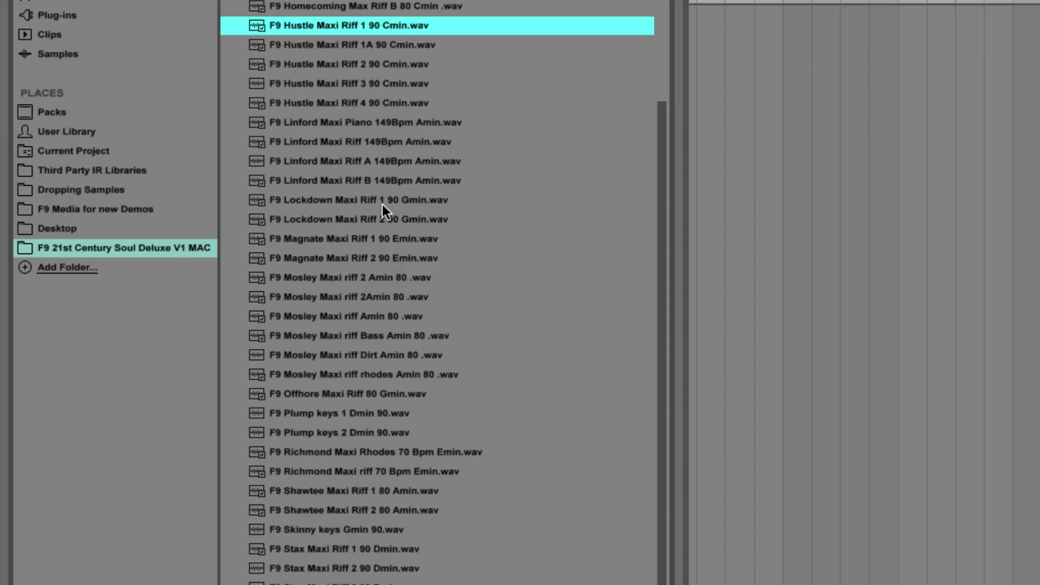
left_click(354, 491)
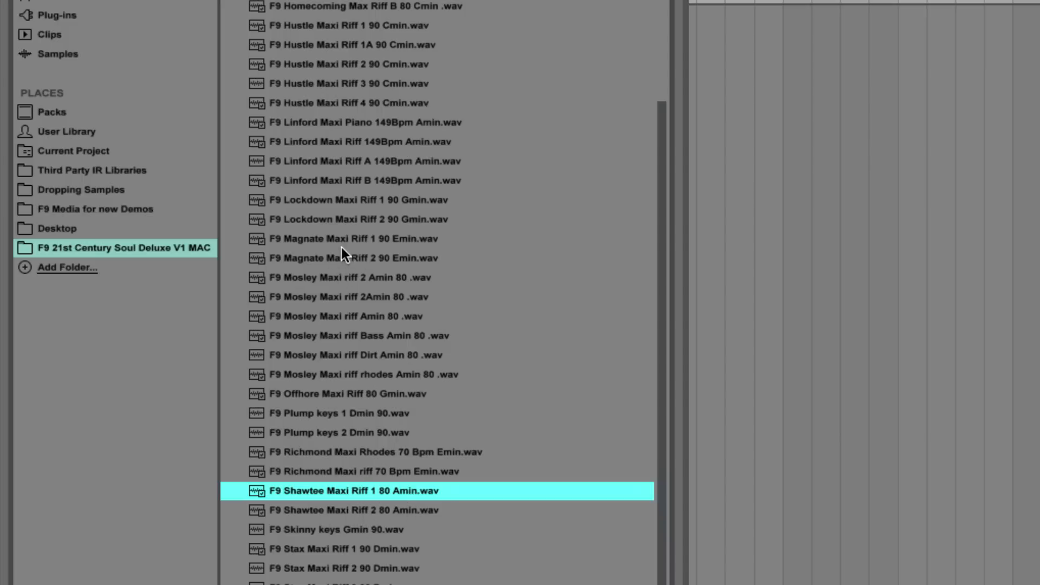
left_click(330, 200)
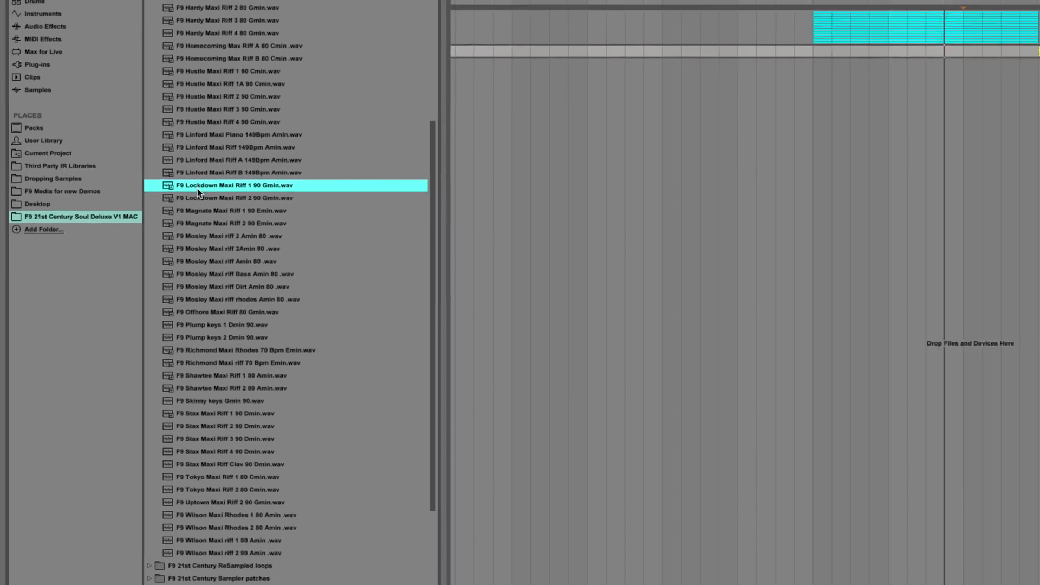
- Place F9 Lockdown Maxi Riff 1 90 Gmin.wav on a new audio track at bar 45 and lower that track's volume
left_click_drag(198, 188, 894, 92)
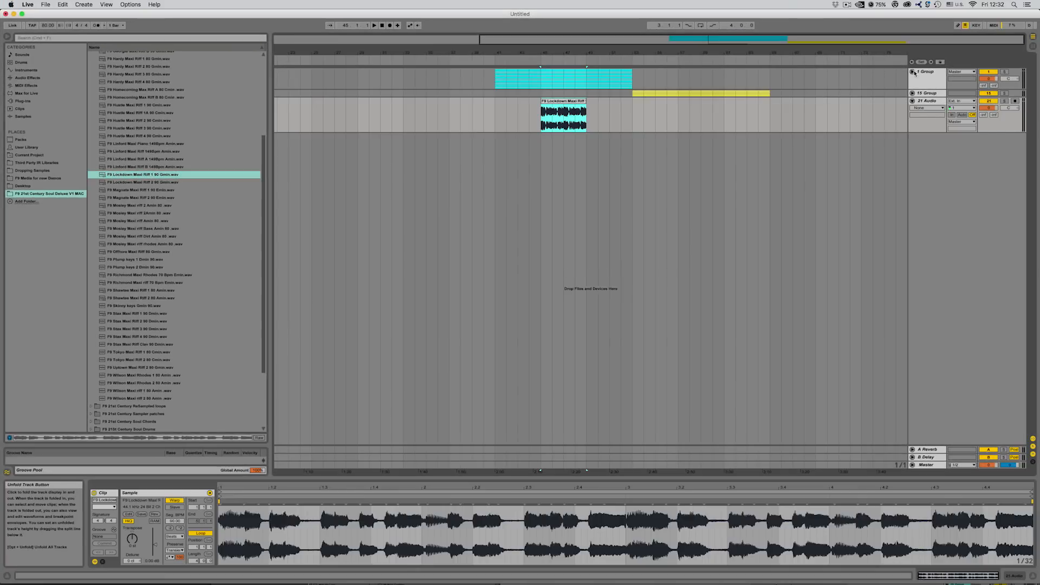
left_click(913, 71)
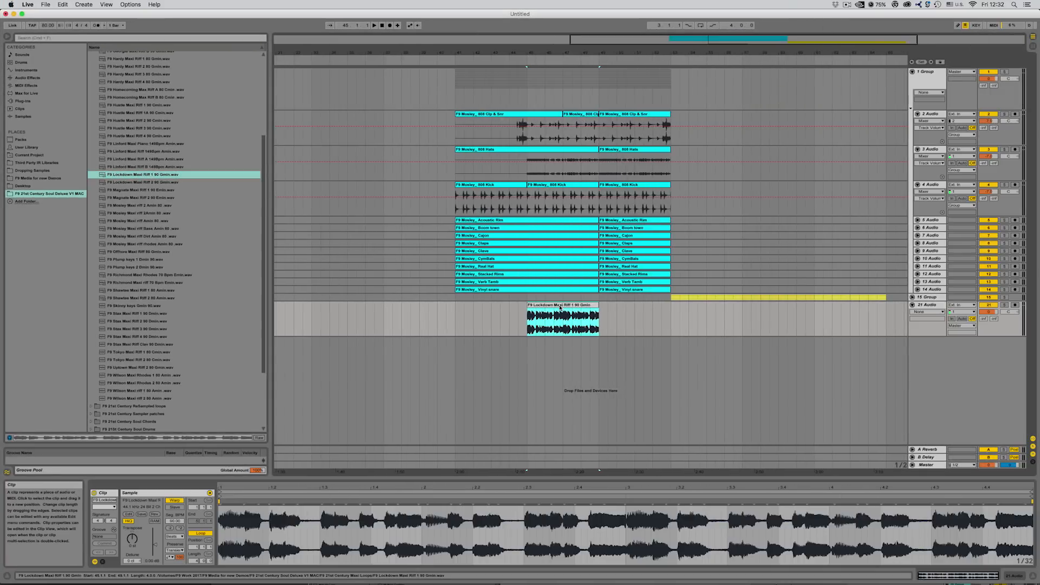
left_click_drag(988, 312, 988, 345)
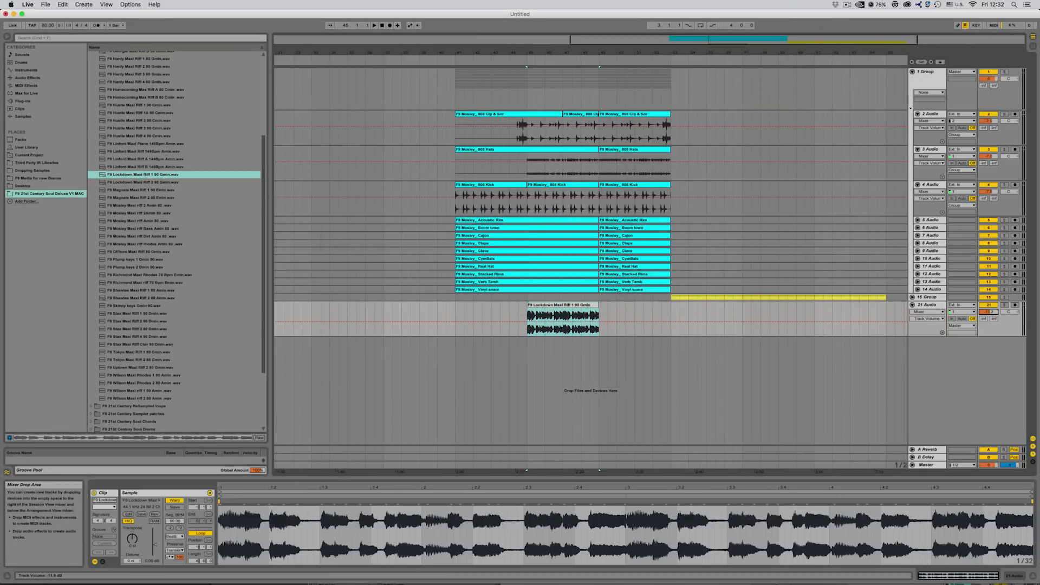
- Play back the Lockdown riff against the Mosley drums from just before bar 45
left_click(582, 306)
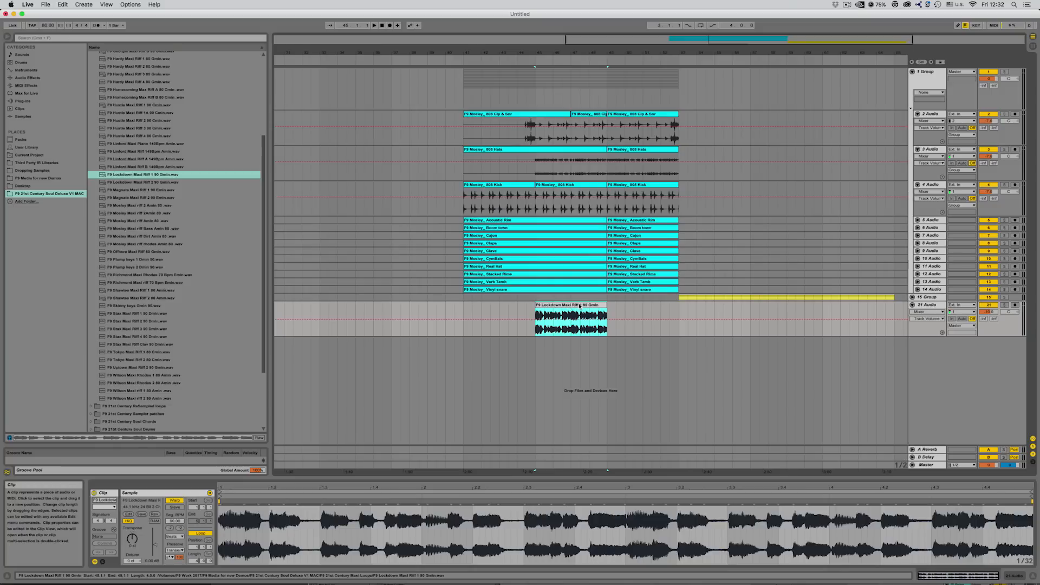
left_click(524, 313)
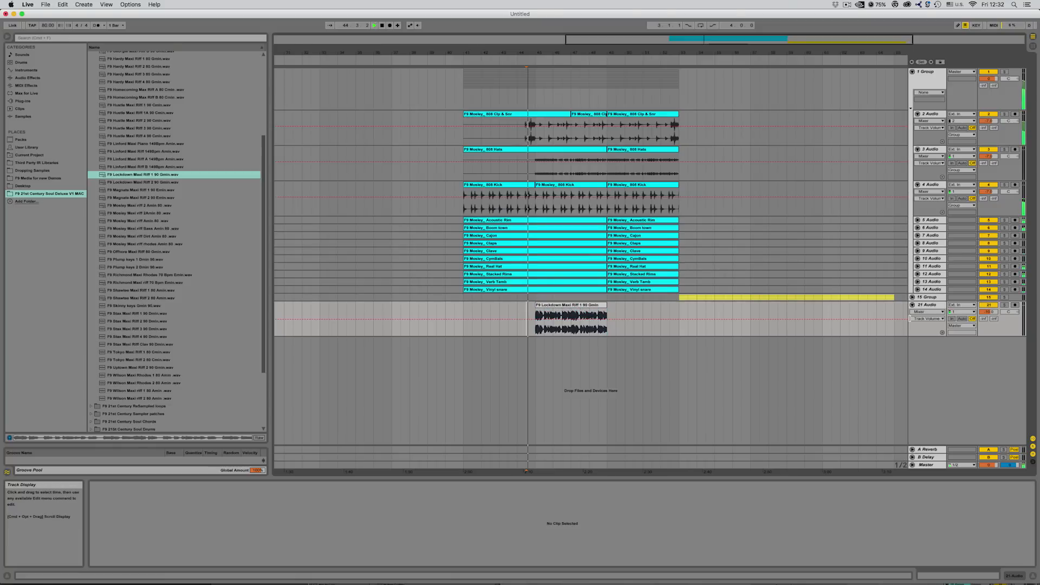
left_click(561, 306)
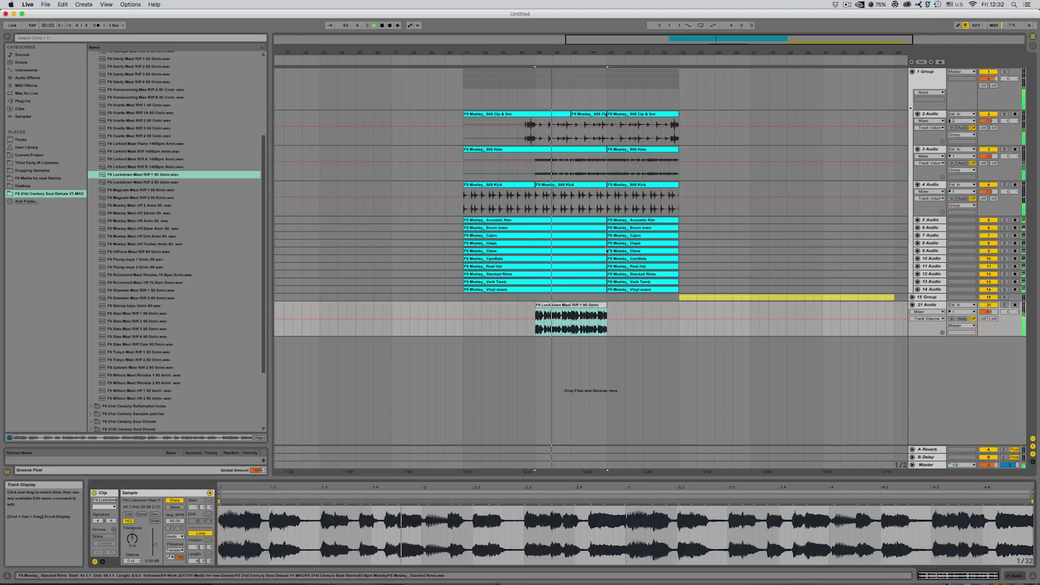
key("plus")
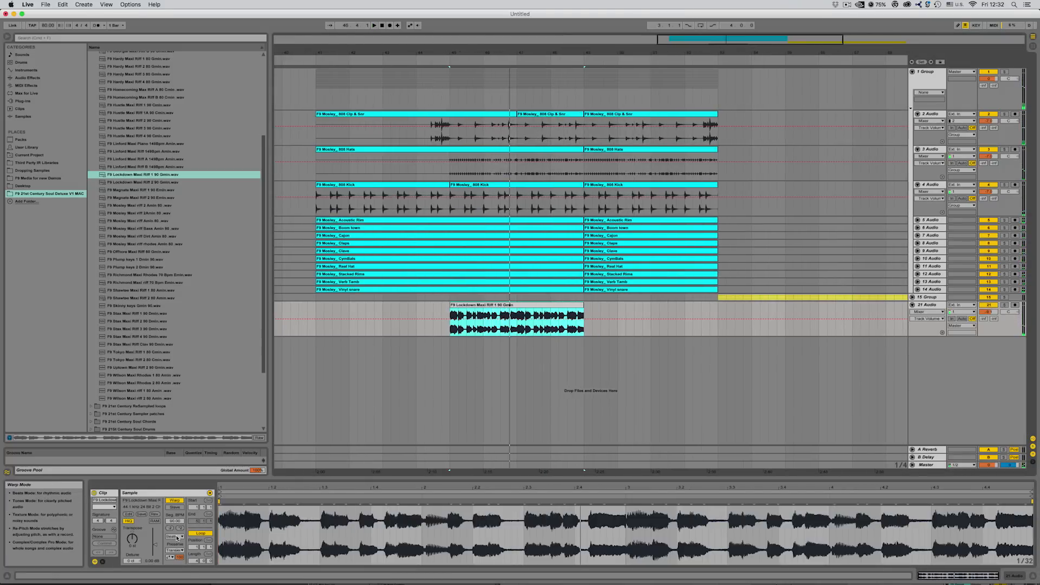
- Set the Lockdown riff clip's warp mode to Complex Pro and reduce its Formants to 0
left_click(175, 537)
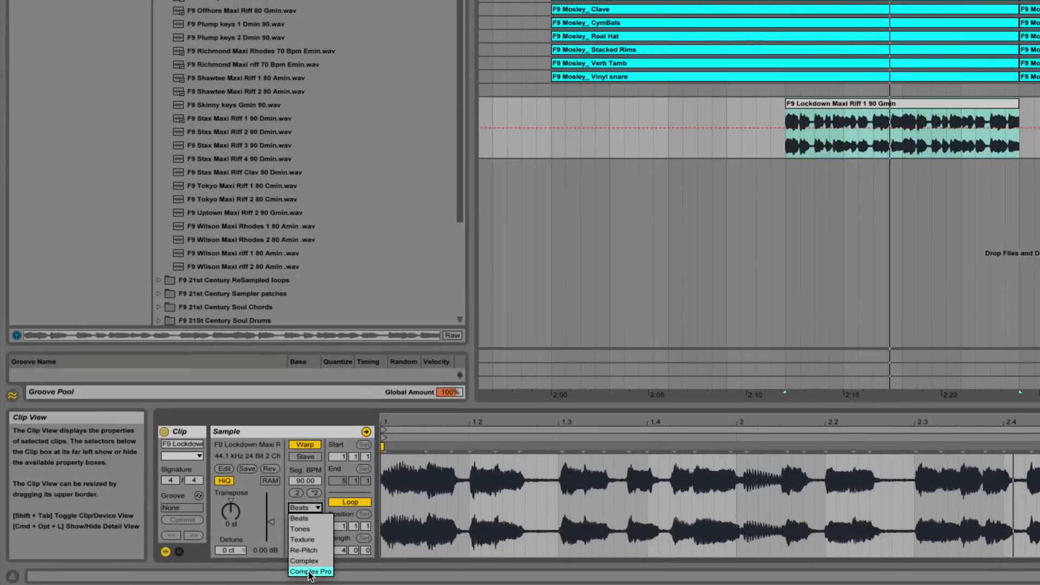
left_click(309, 572)
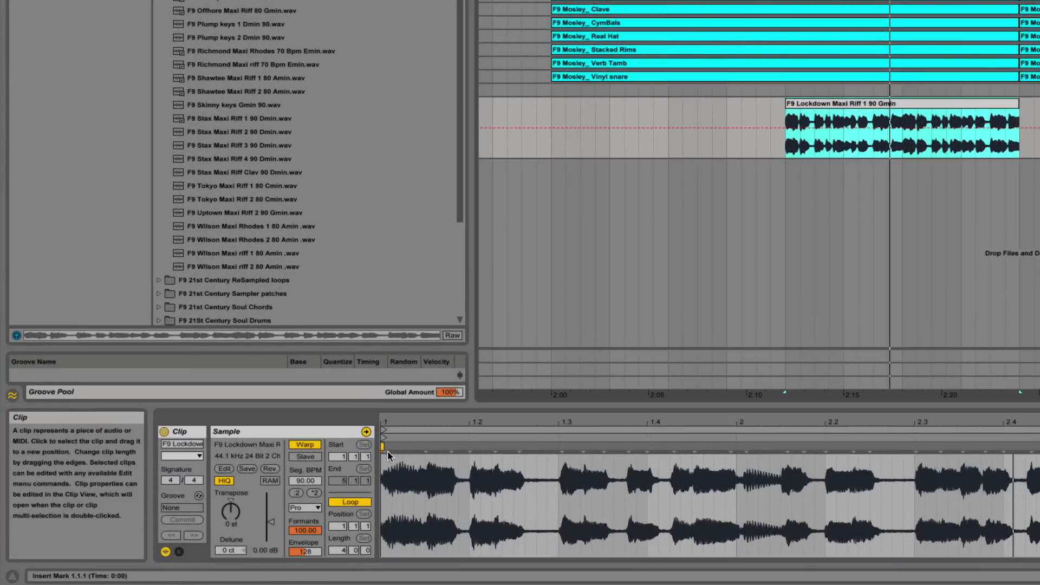
left_click_drag(305, 530, 305, 558)
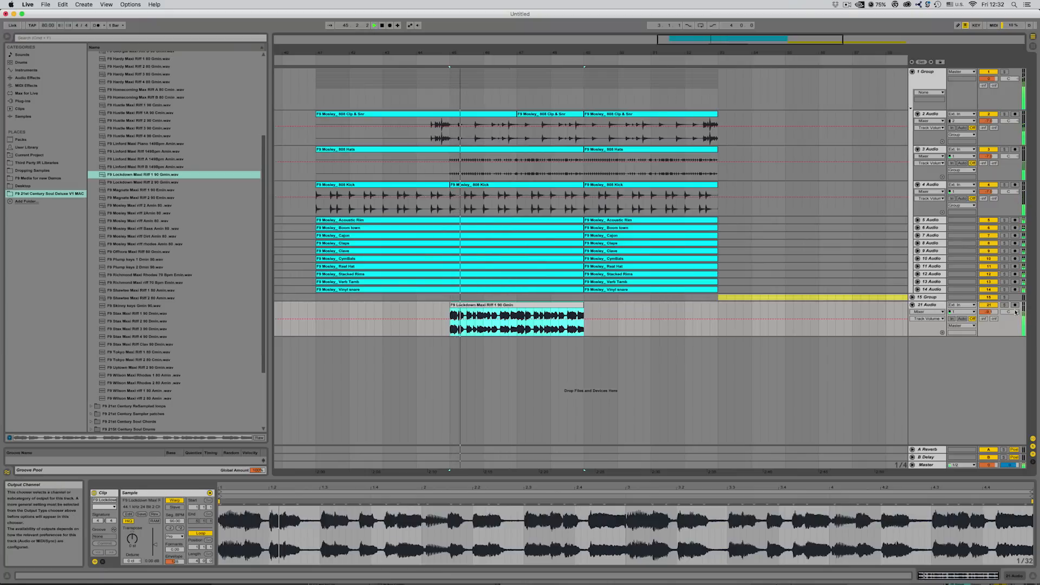
- Play back the Complex Pro-warped Lockdown riff together with the Mosley drums
left_click(1016, 313)
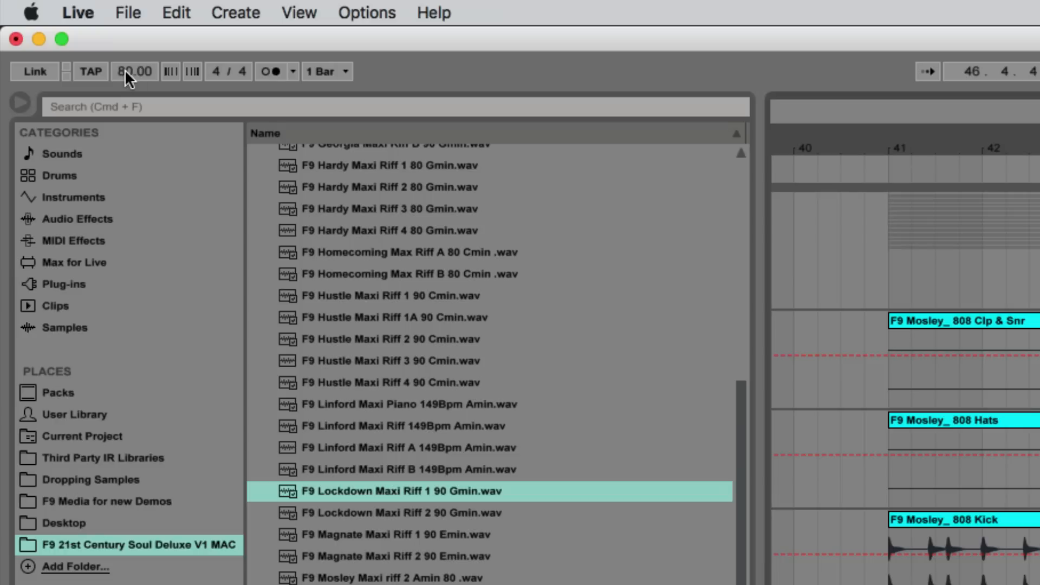
key("Return")
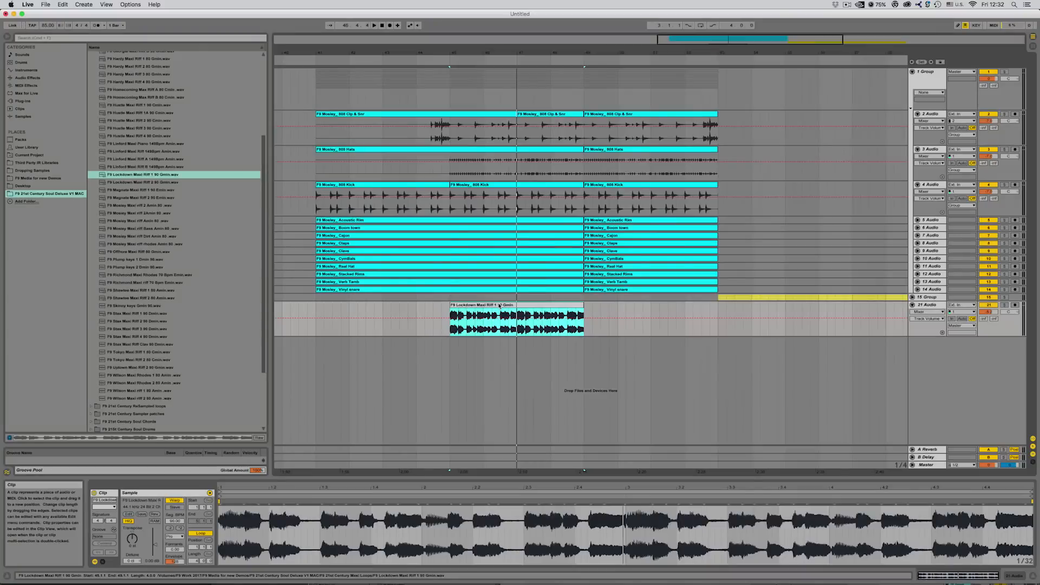
key("space")
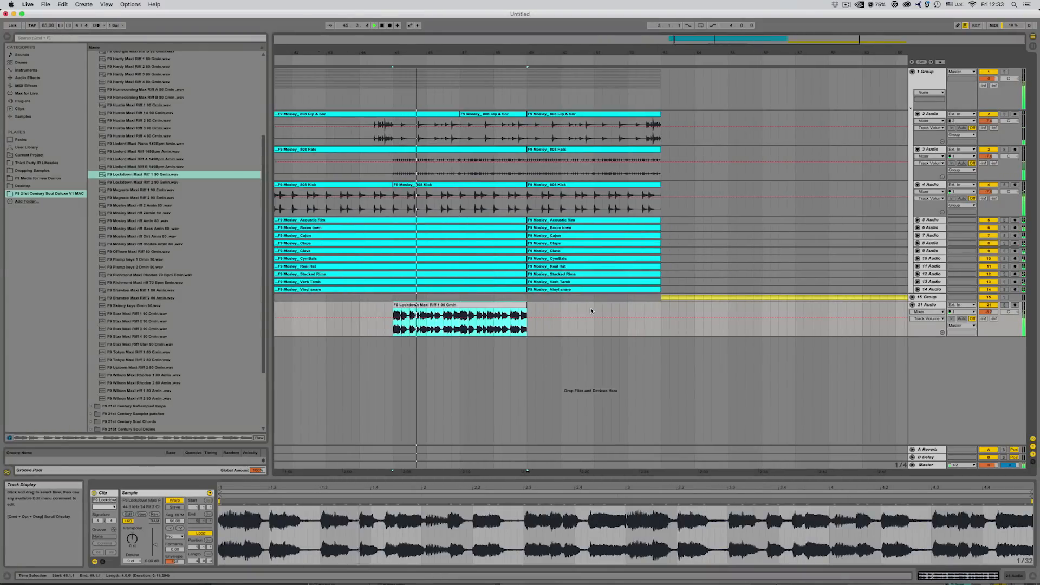
- Stop playback and duplicate the Lockdown riff clip so that a copy follows directly at bar 49
left_click(590, 308)
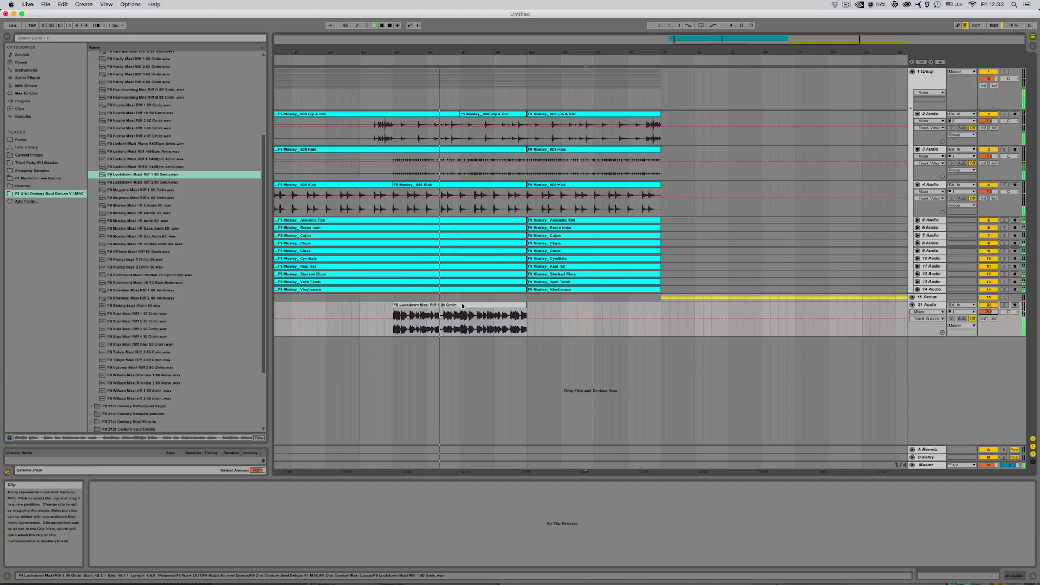
left_click(485, 309)
key("space")
key("super+d")
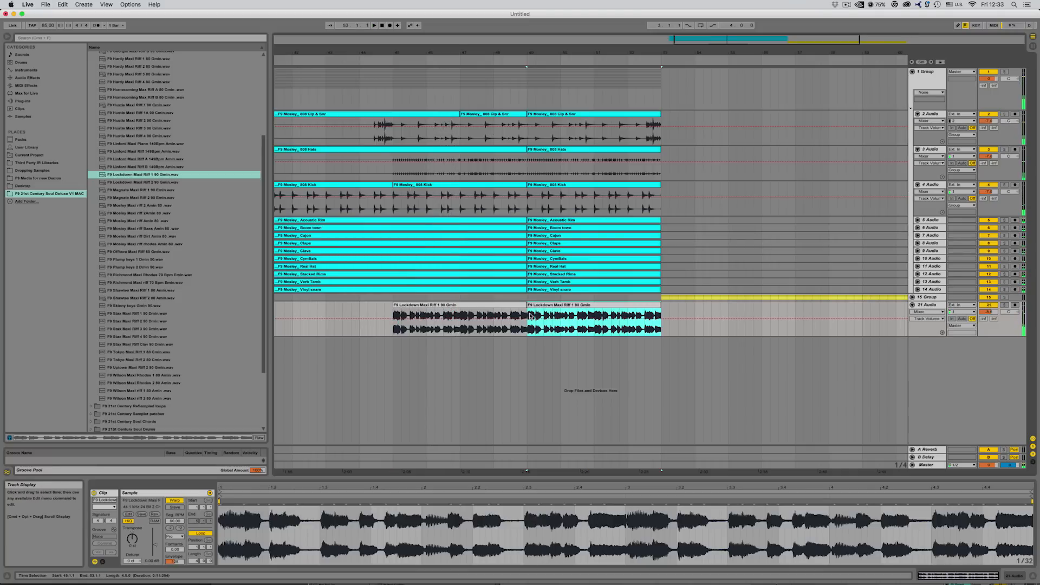
- Duplicate the time from bar 45 to bar 53 so the Mosley drums and riff repeat before the Homecoming section
scroll(558, 306, "right", 3)
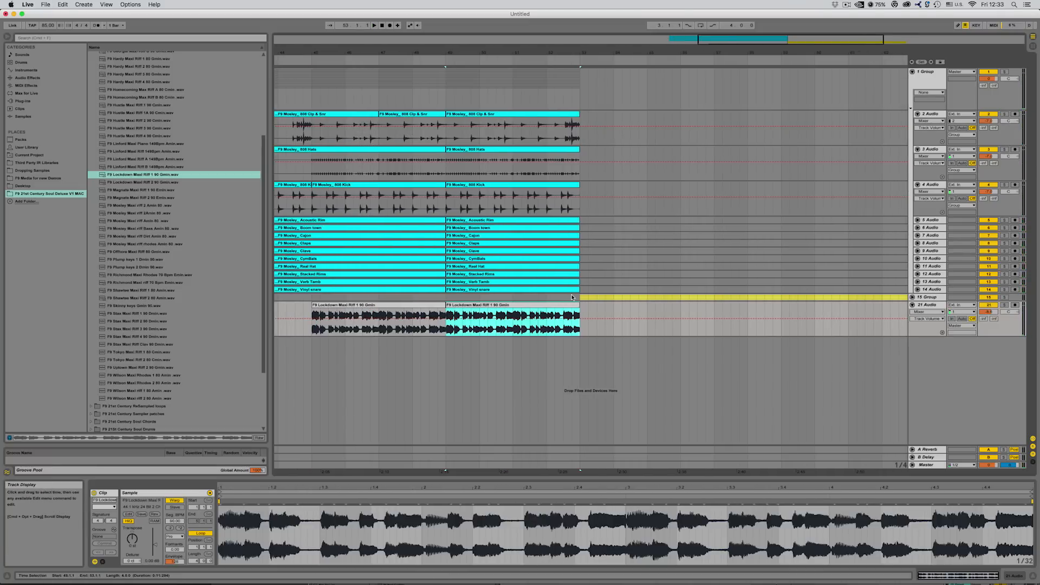
scroll(418, 296, "left", 3)
left_click_drag(410, 297, 677, 116)
left_click(63, 5)
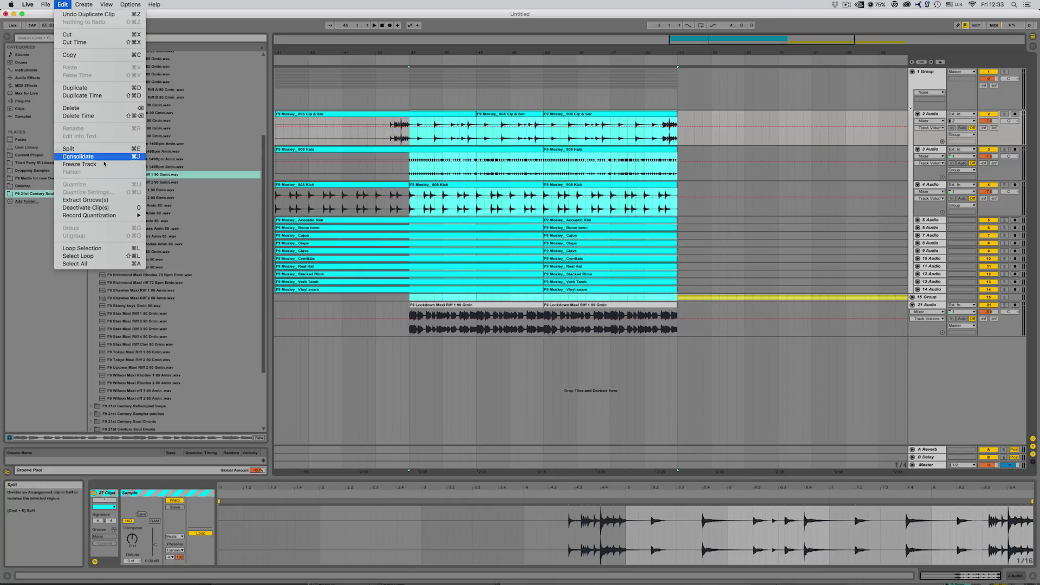
left_click(82, 95)
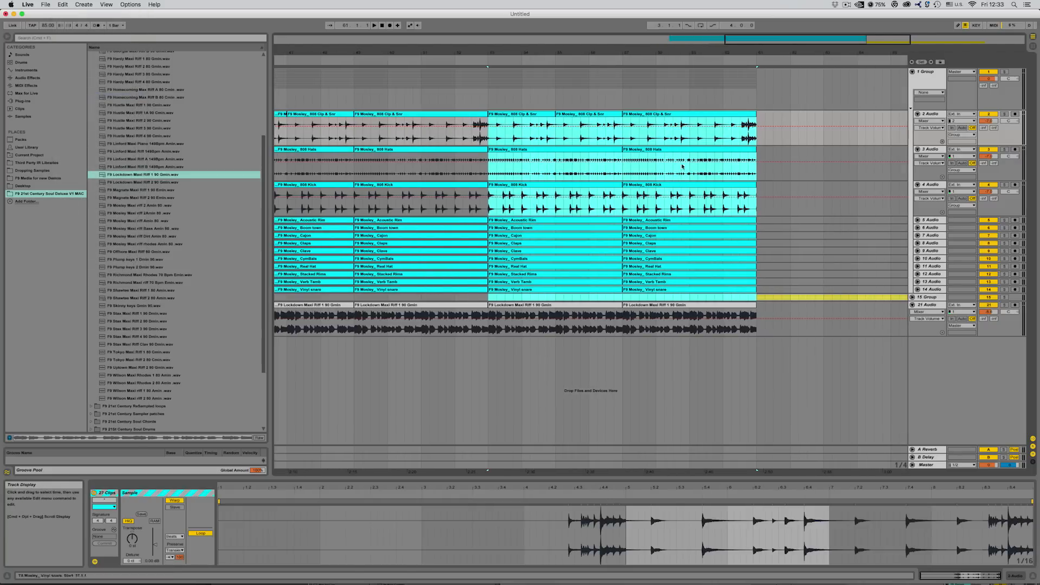
- Delete the two repeated Lockdown riff clips between bars 53 and 61, keeping the Mosley drums there
left_click_drag(754, 42, 754, 22)
left_click(531, 305)
key("Delete")
left_click(606, 305)
key("Delete")
left_click(476, 314)
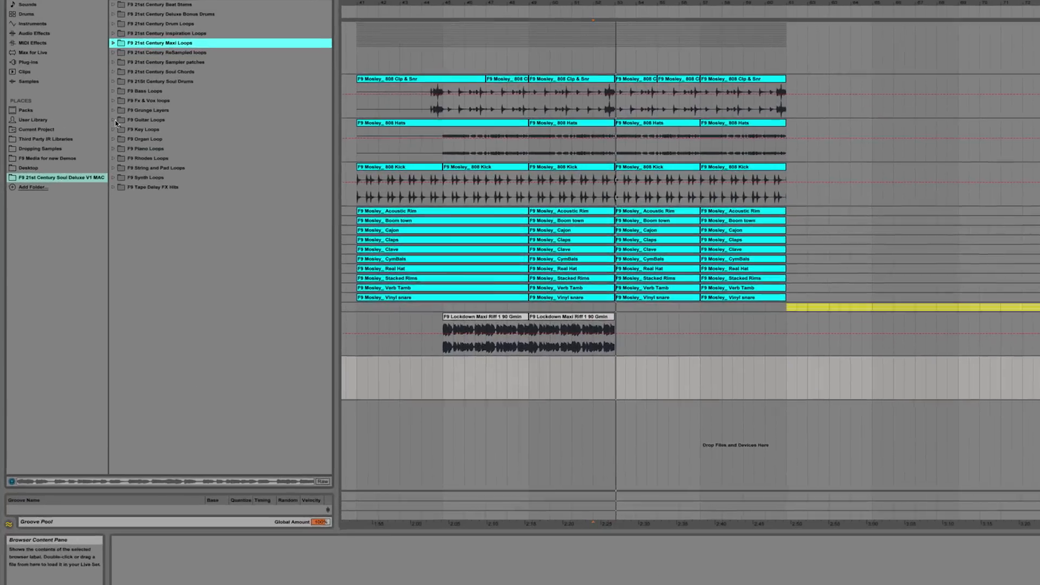
- Audition loops from F9 Guitar Loops, including Joburg and Presley, ending with F9 Piquant Guitar Amin 90
left_click(91, 147)
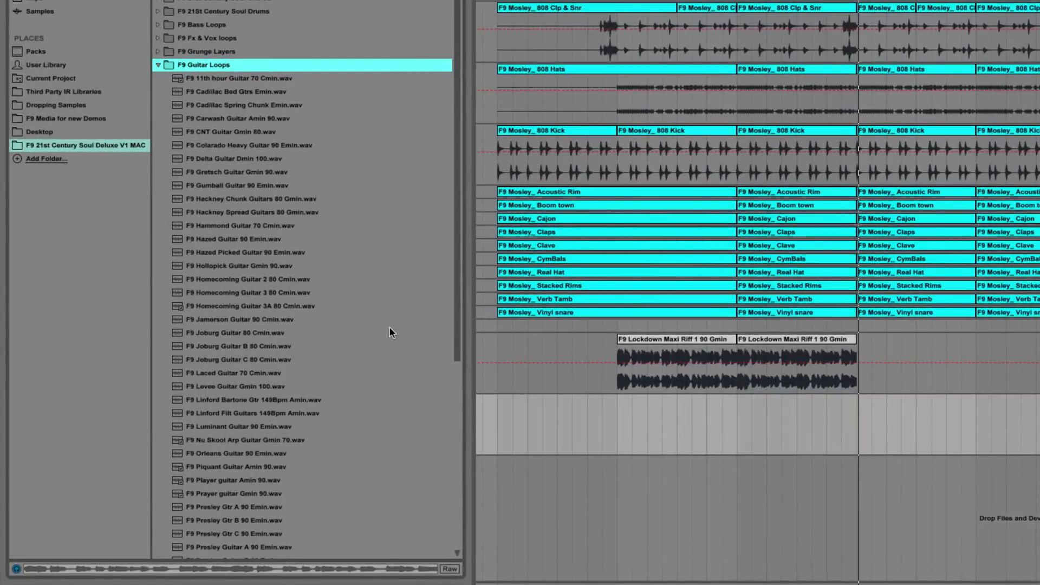
left_click(447, 333)
left_click(448, 346, "shift")
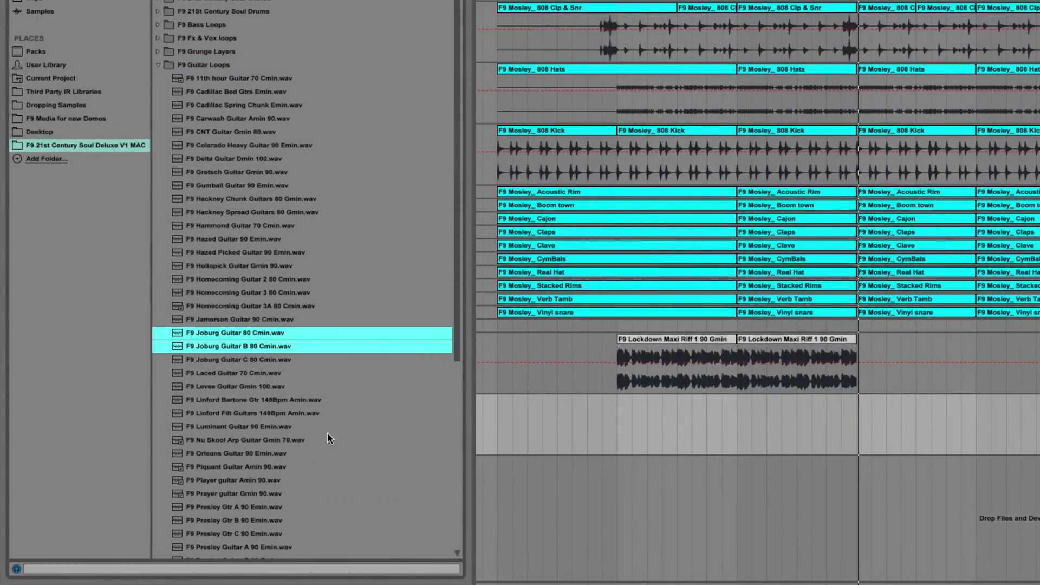
left_click(254, 506)
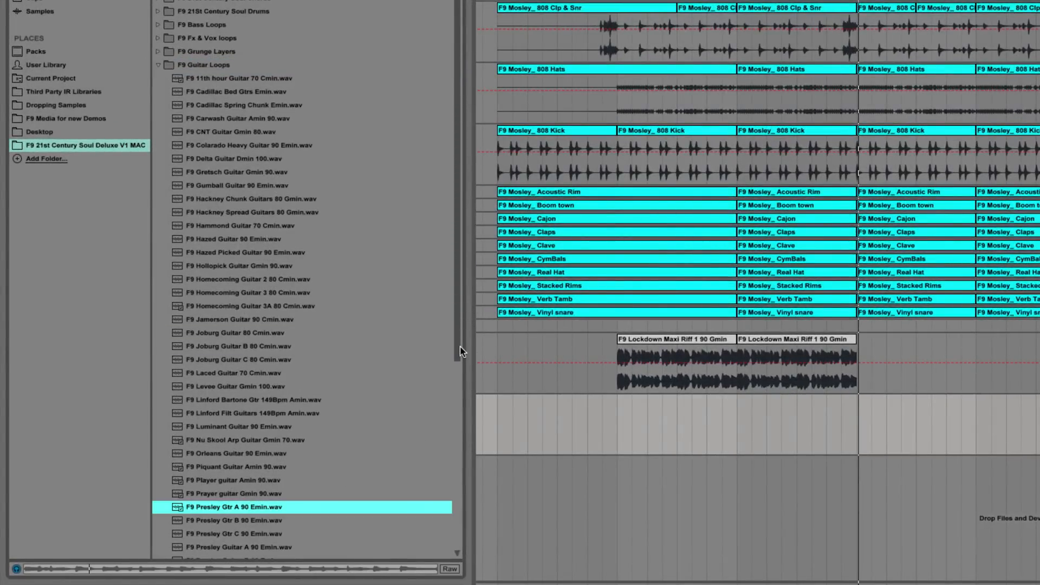
left_click_drag(460, 347, 459, 419)
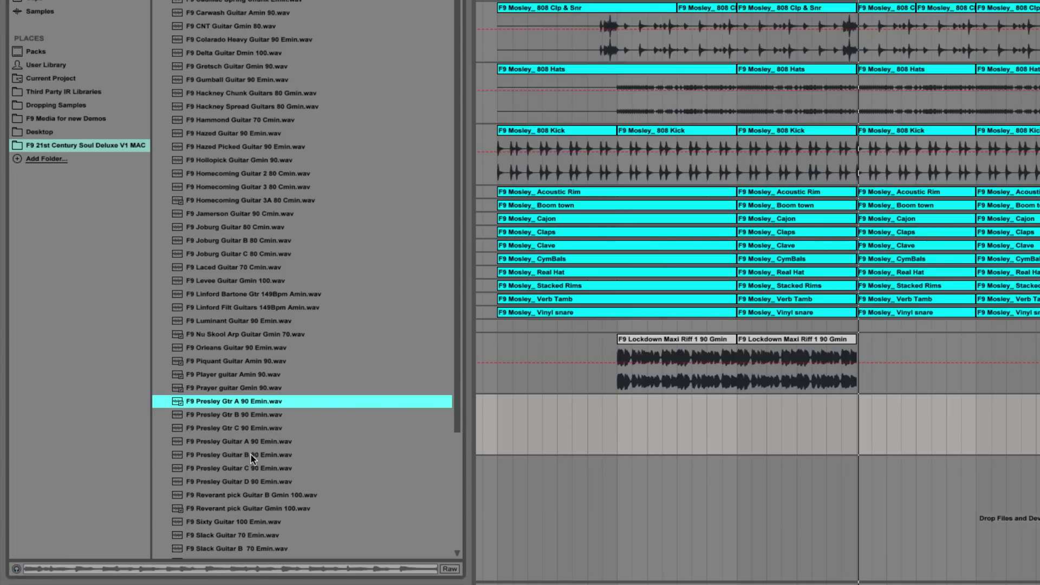
scroll(279, 469, "up", 4)
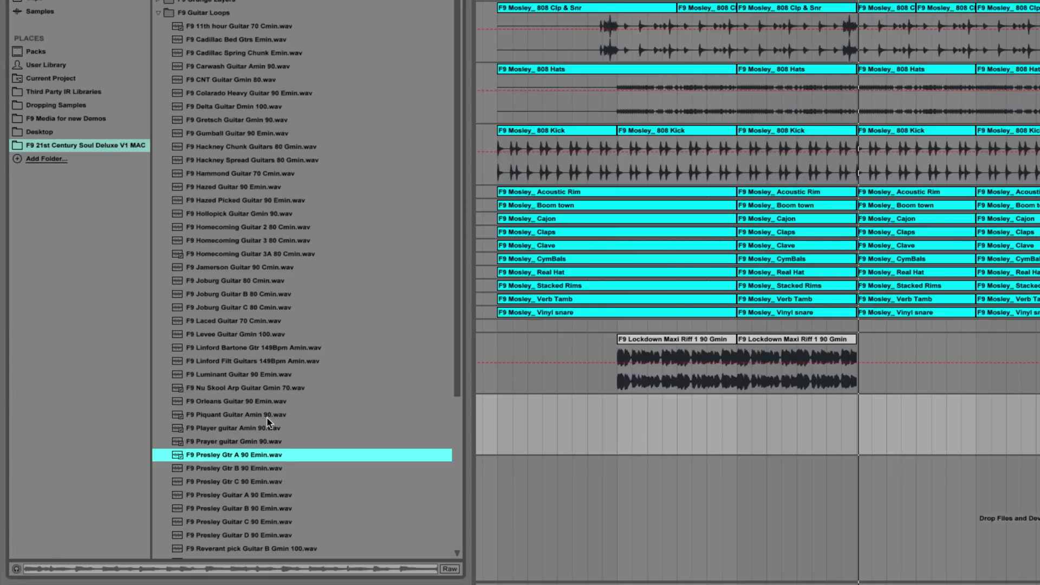
left_click(225, 415)
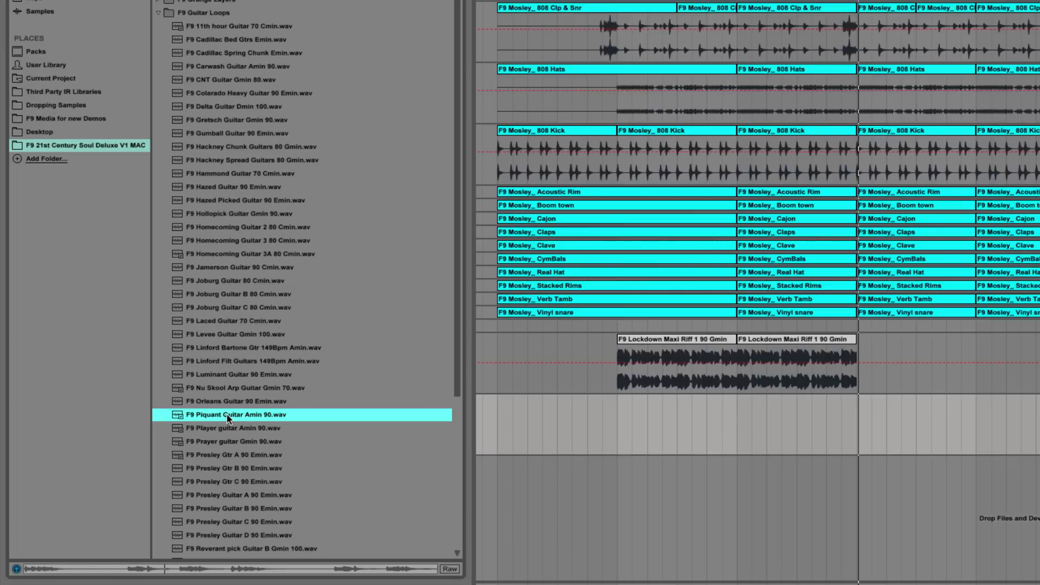
- Place F9 Piquant Guitar Amin 90 at bar 53 on the empty track and repeat its first two bars up to bar 61
left_click_drag(553, 457, 876, 407)
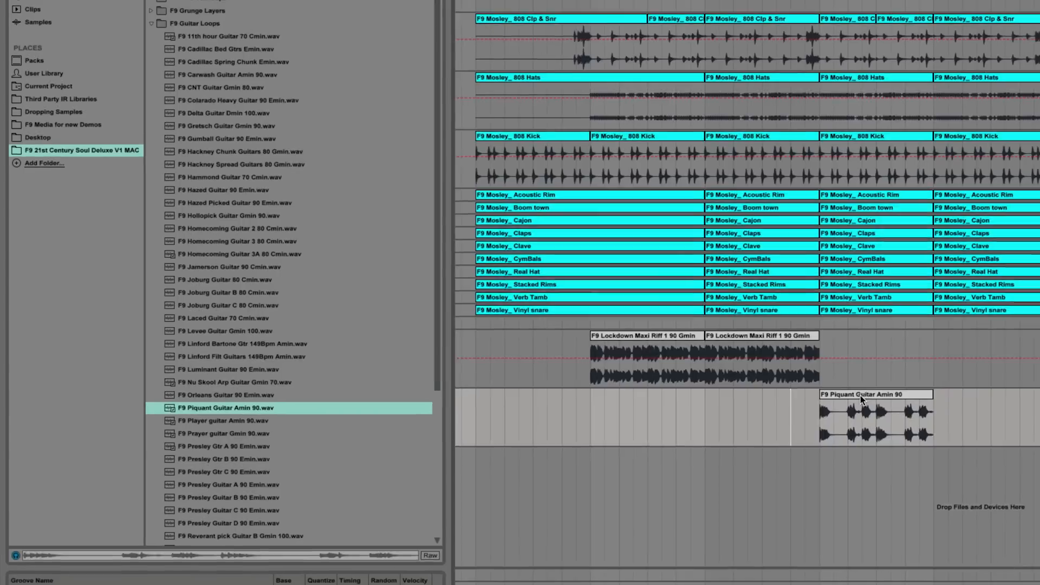
left_click(861, 397)
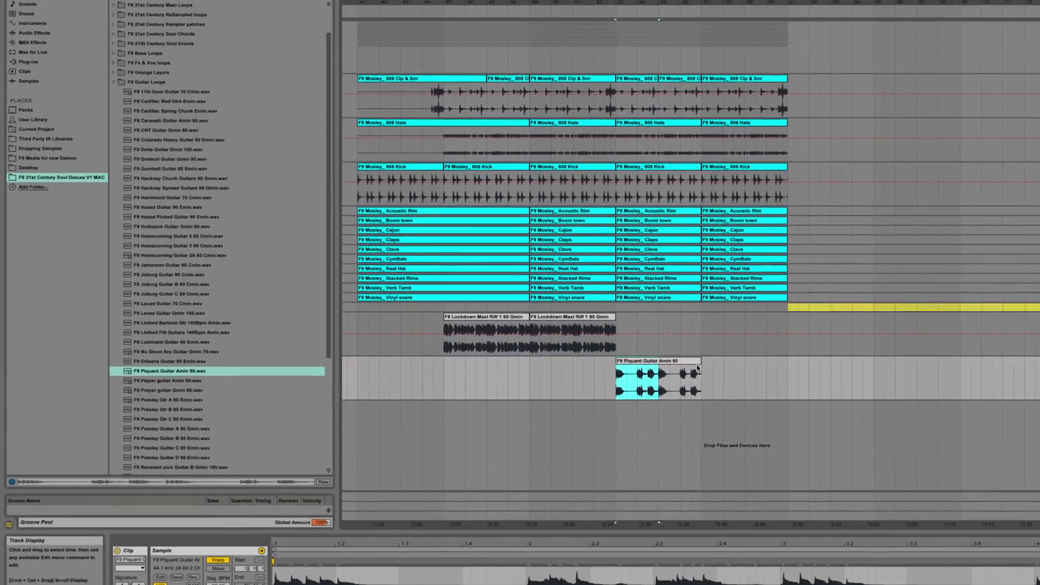
key("super+d")
key("super+d")
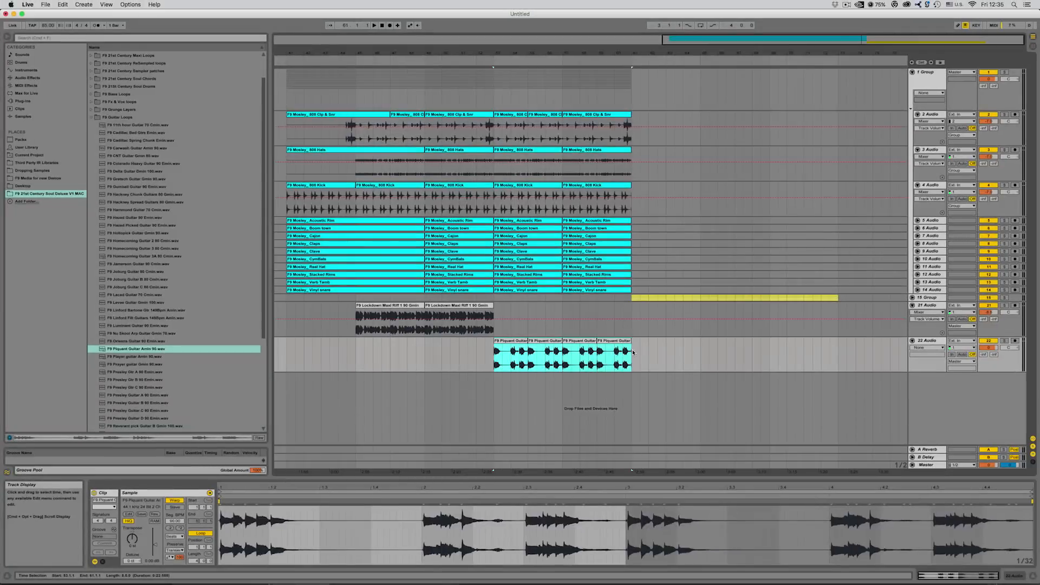
- Set the four Piquant Guitar clips to Complex Pro warping and lower the guitar track's volume during playback
left_click(178, 536)
left_click(184, 574)
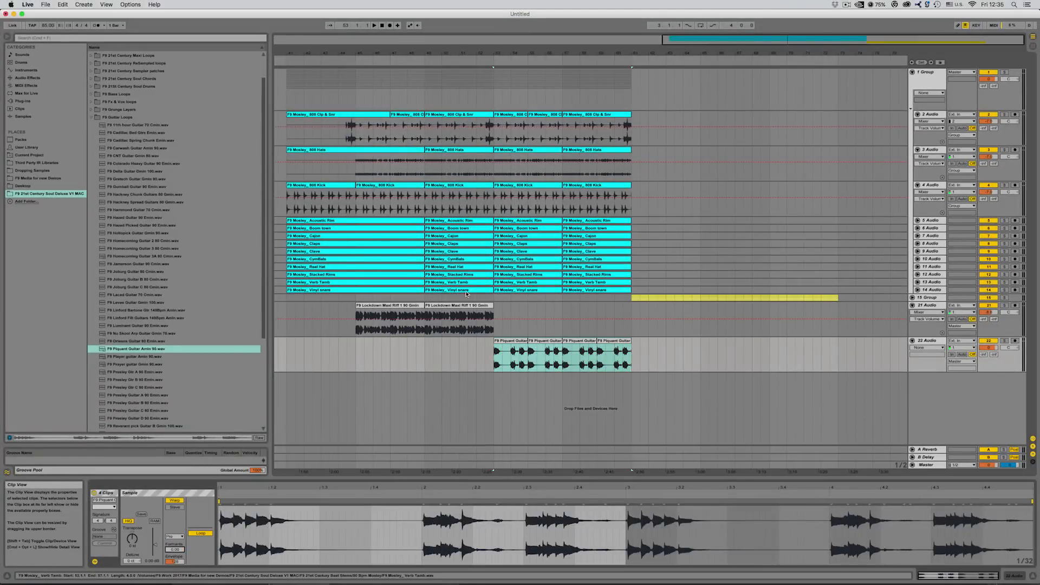
key("space")
left_click_drag(990, 339, 990, 348)
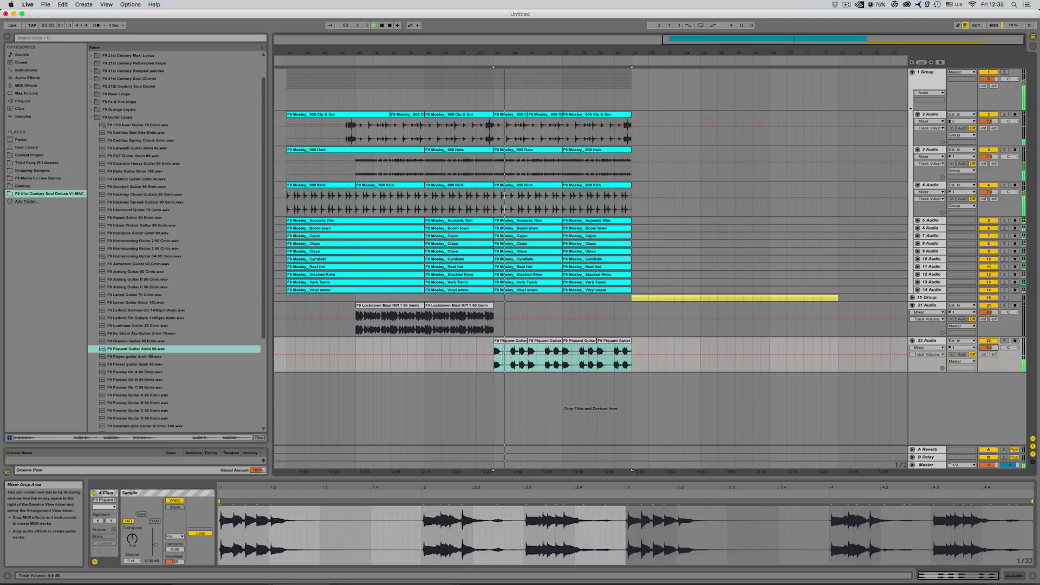
- Transpose all four Piquant Guitar clips to -2 st
left_click(505, 338)
left_click(504, 340)
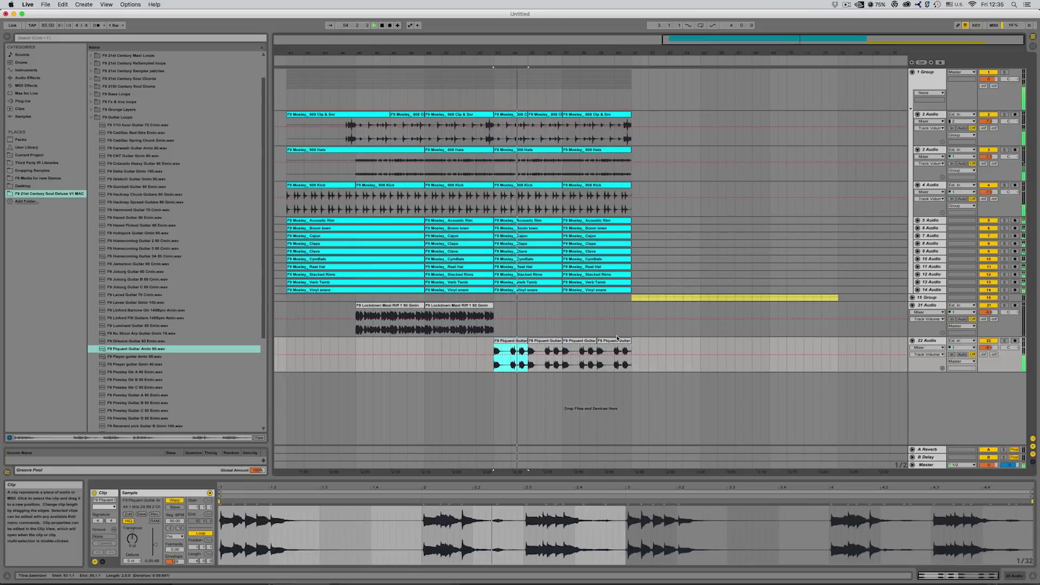
left_click(611, 344, "shift")
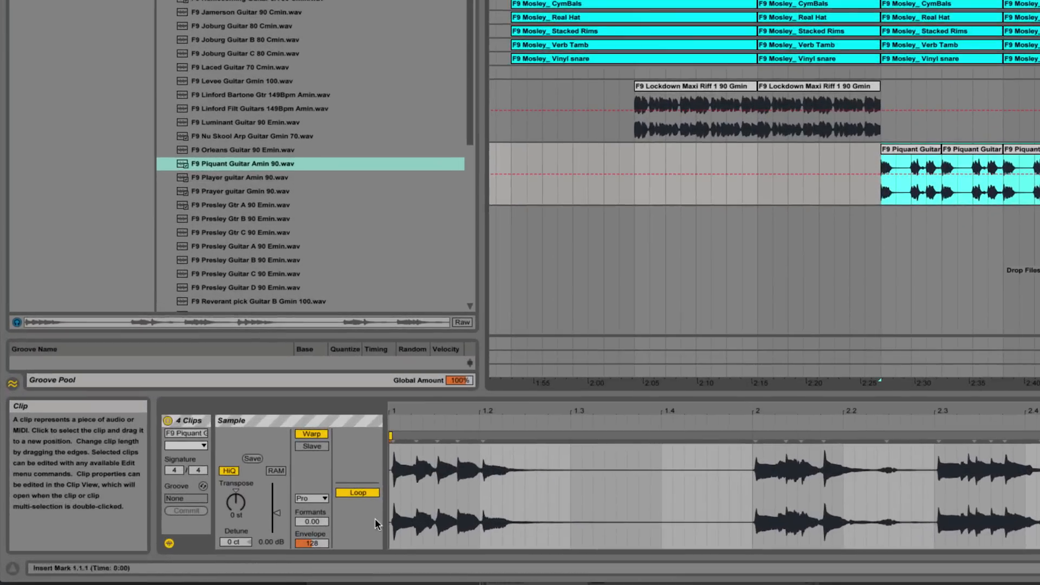
left_click_drag(146, 534, 147, 536)
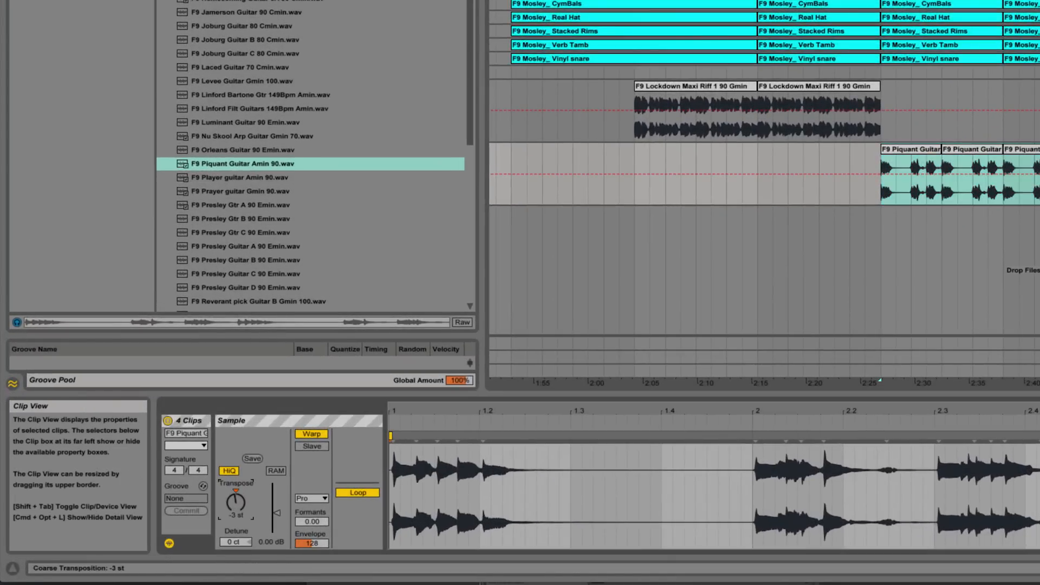
left_click(911, 174)
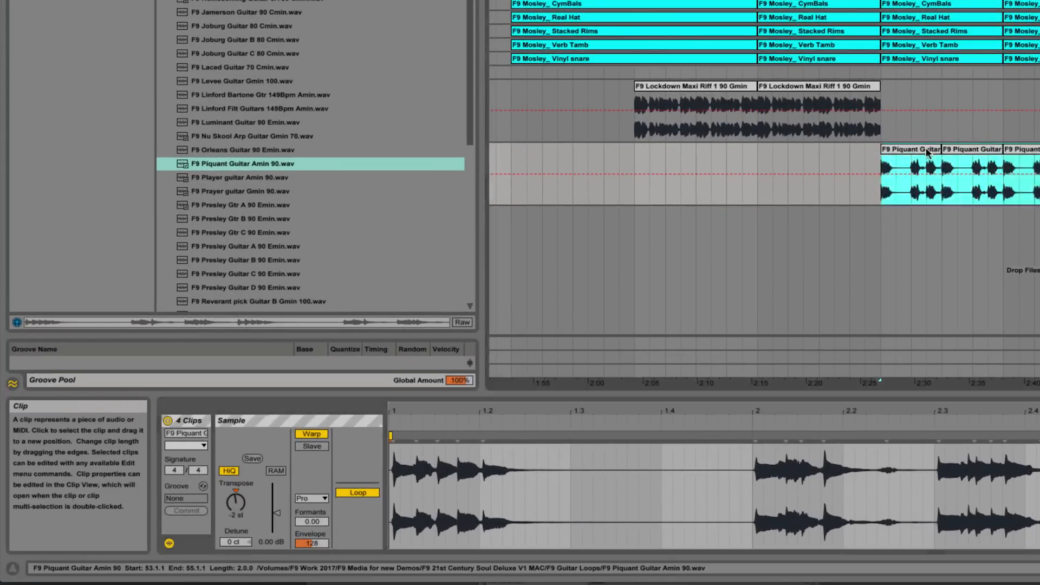
- Play back the transposed guitar with the Mosley drums from bar 52
left_click(850, 161)
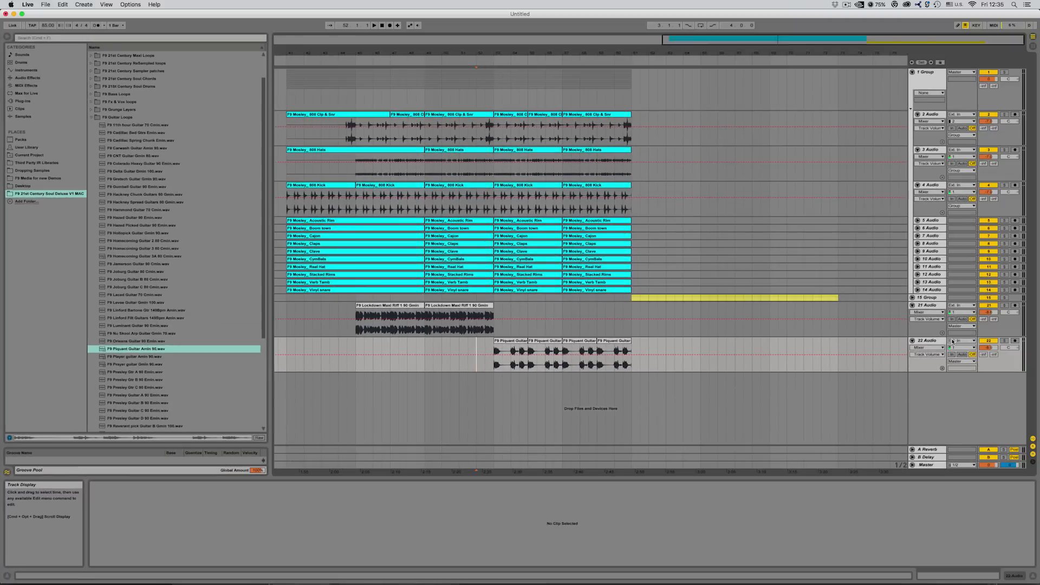
left_click(470, 343)
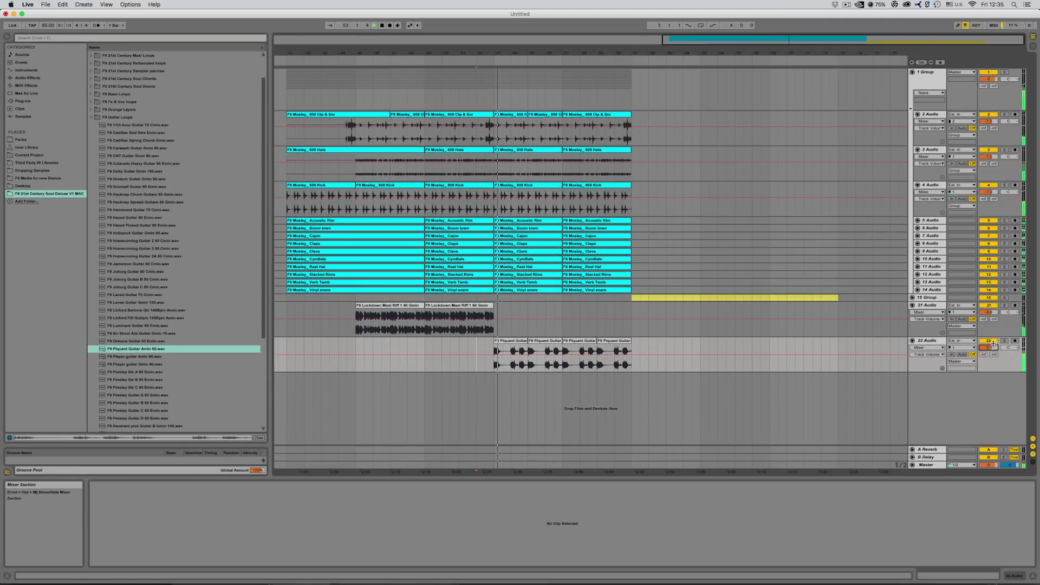
key("plus")
scroll(512, 164, "left", 5)
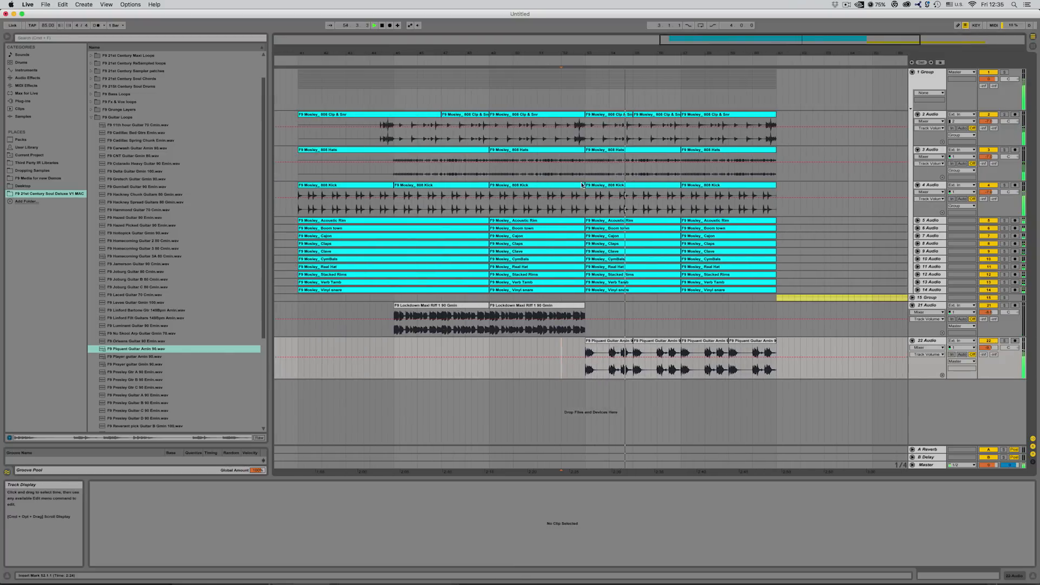
- Stop playback and delete the silent stretch of the Mosley 808 Hats before bar 45
left_click(417, 175)
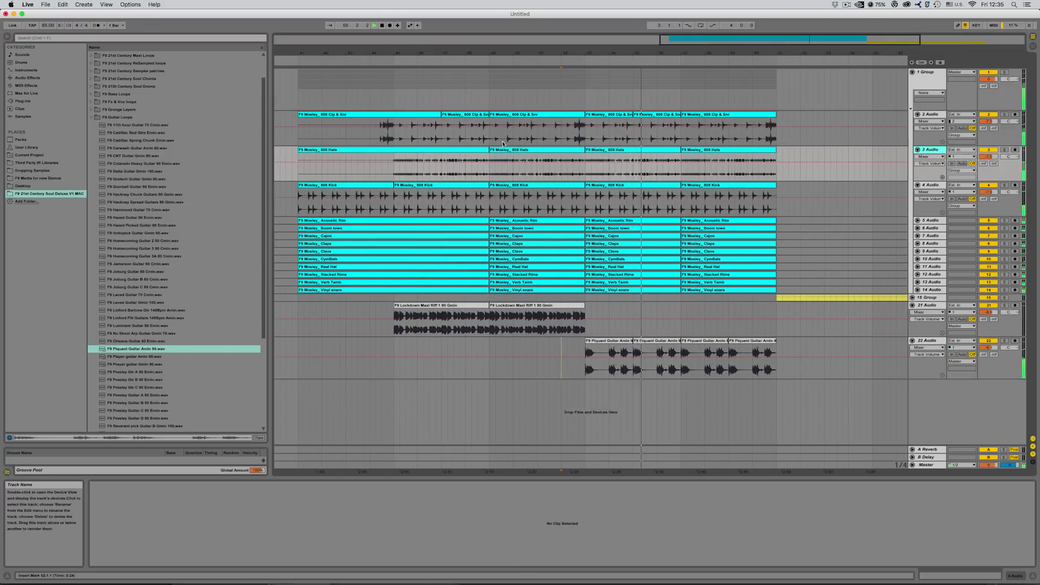
key("space")
left_click(394, 171)
left_click_drag(394, 171, 298, 172)
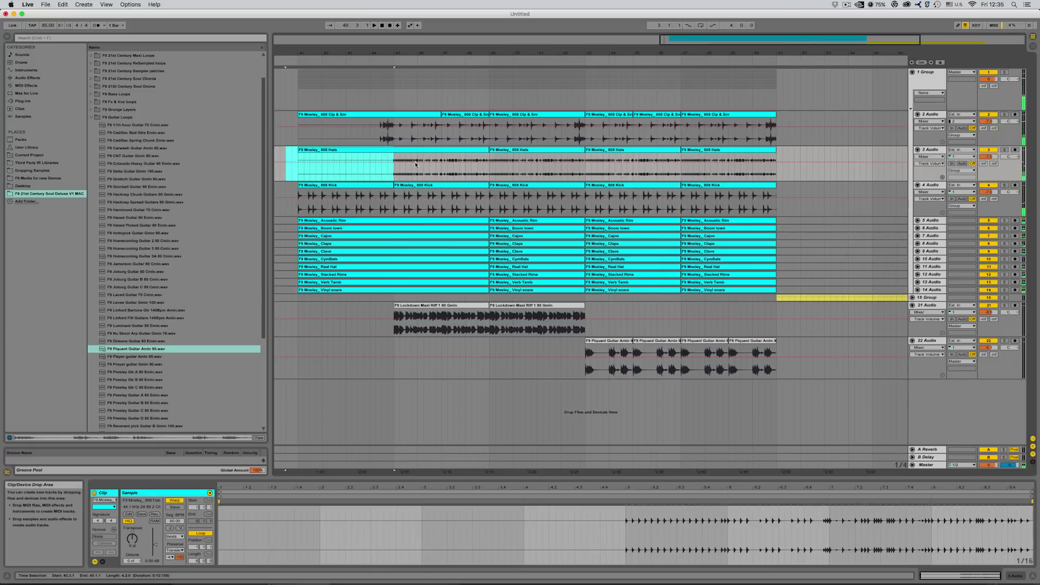
key("Delete")
- Raise the volume of the 808 Hats track and play back the hats from bar 45
left_click_drag(578, 42, 575, 97)
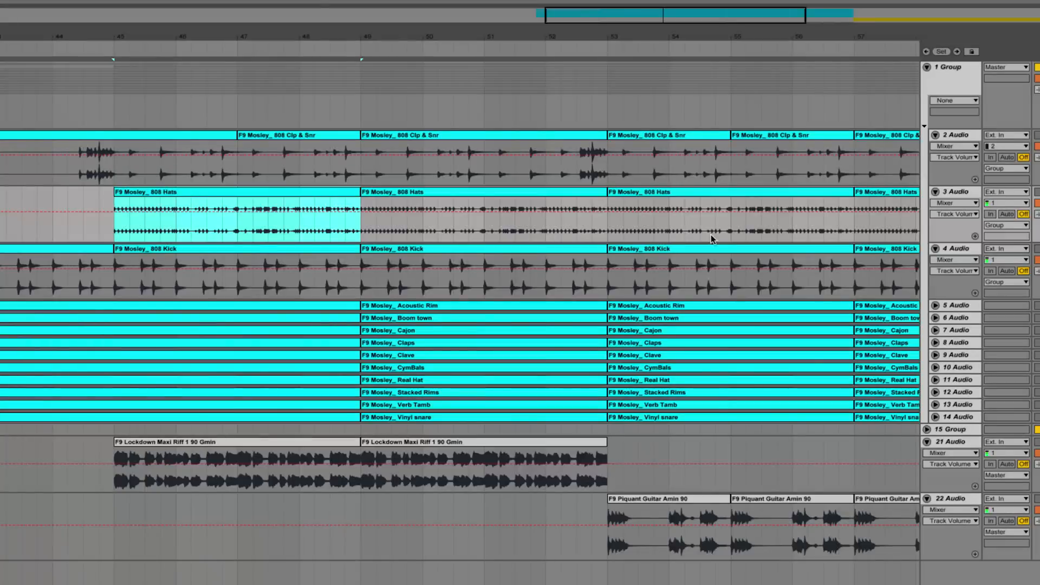
left_click_drag(1037, 203, 1038, 196)
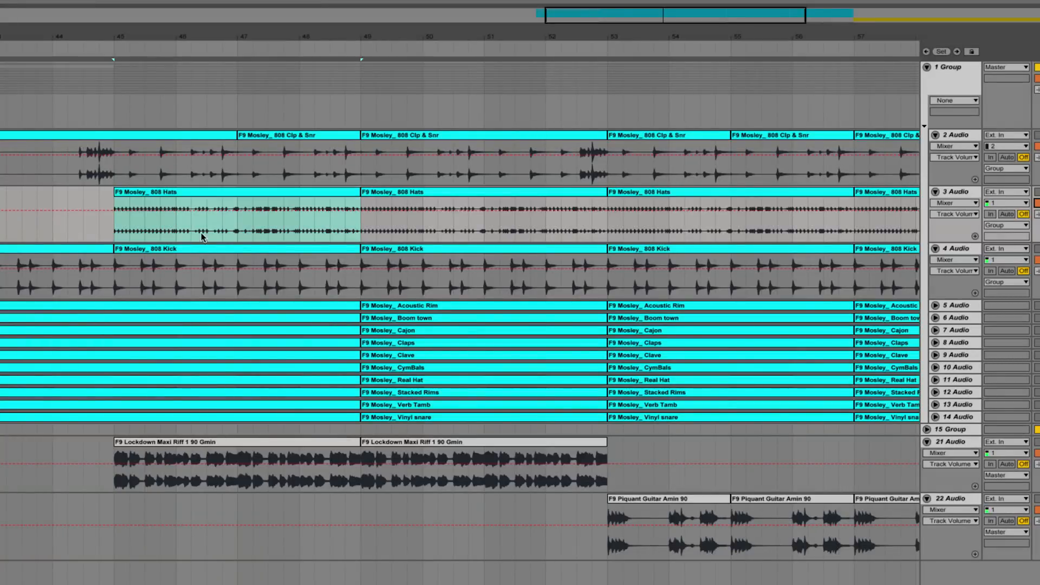
left_click(126, 232)
key("space")
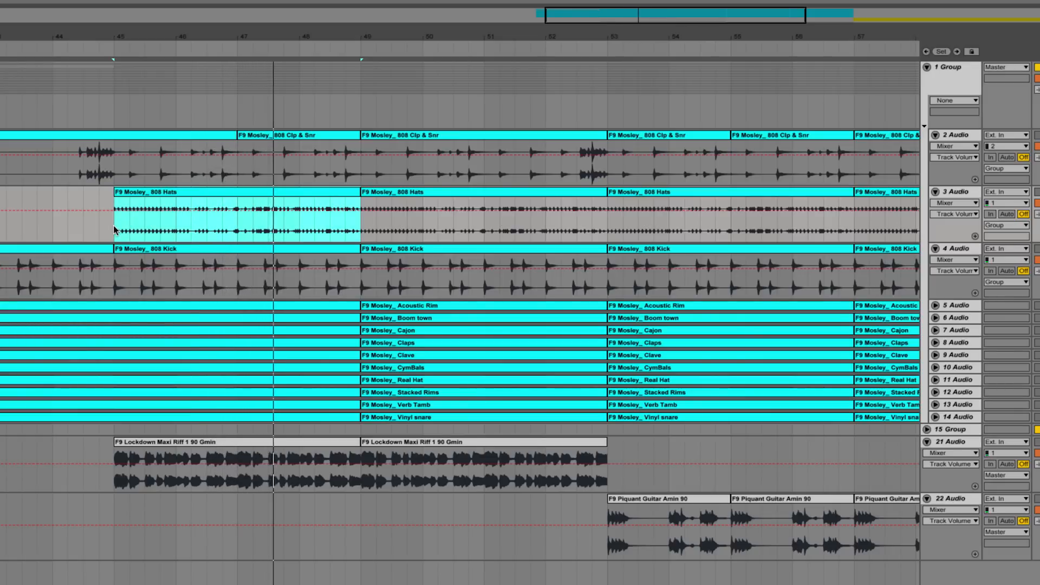
- Repeat the 808 Hats bar at bar 45 six times so it fills the track up to bar 52
left_click_drag(113, 224, 174, 225)
key("ctrl+d")
key("ctrl+d")
key("ctrl+d")
key("ctrl+d")
key("ctrl+d")
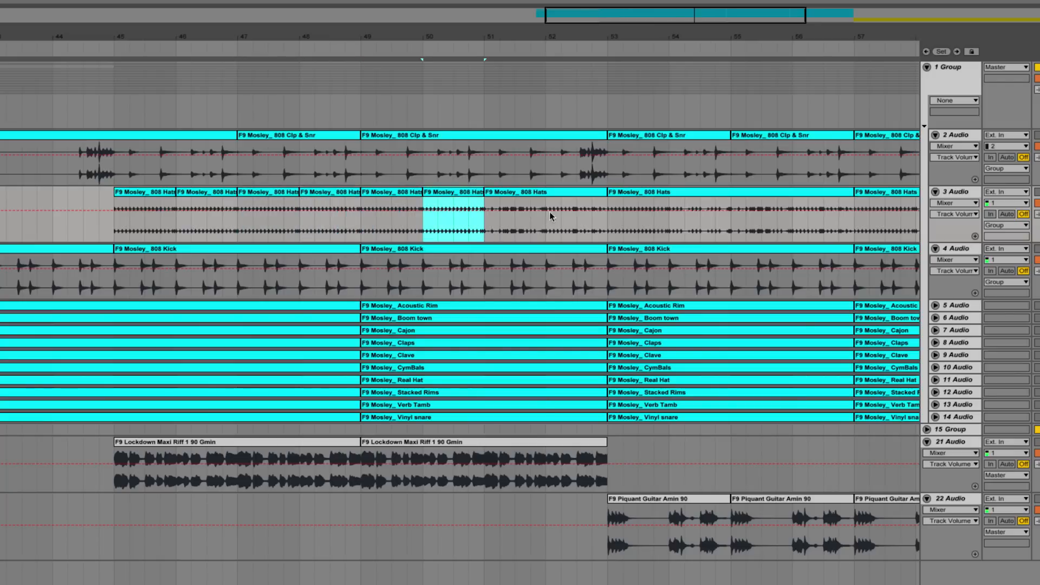
key("ctrl+d")
scroll(575, 235, "right", 3)
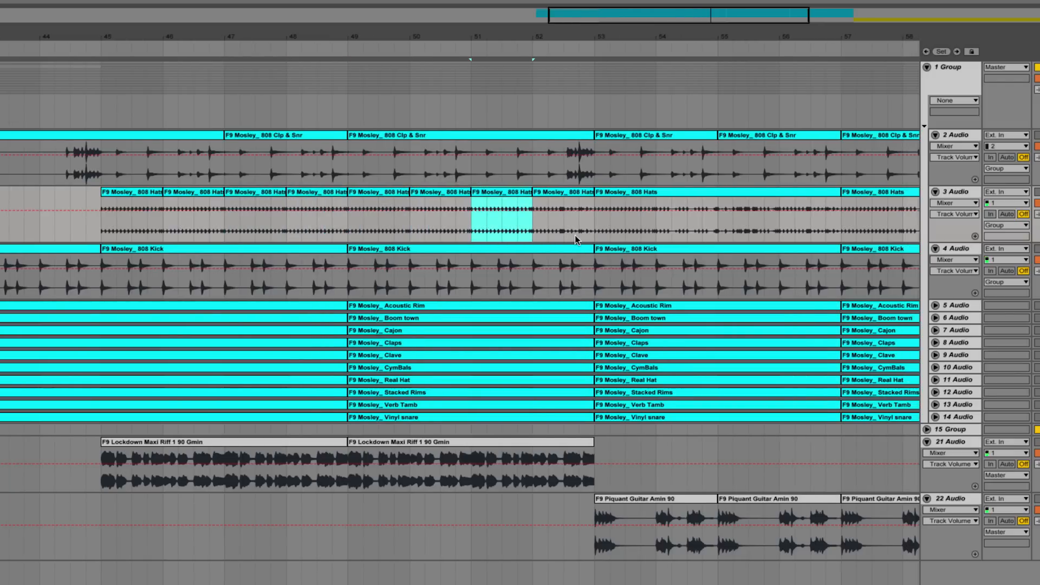
- Duplicate the 808 Hats from bars 53 to 55 so the copy replaces bars 55 to 57
left_click_drag(577, 234, 784, 228)
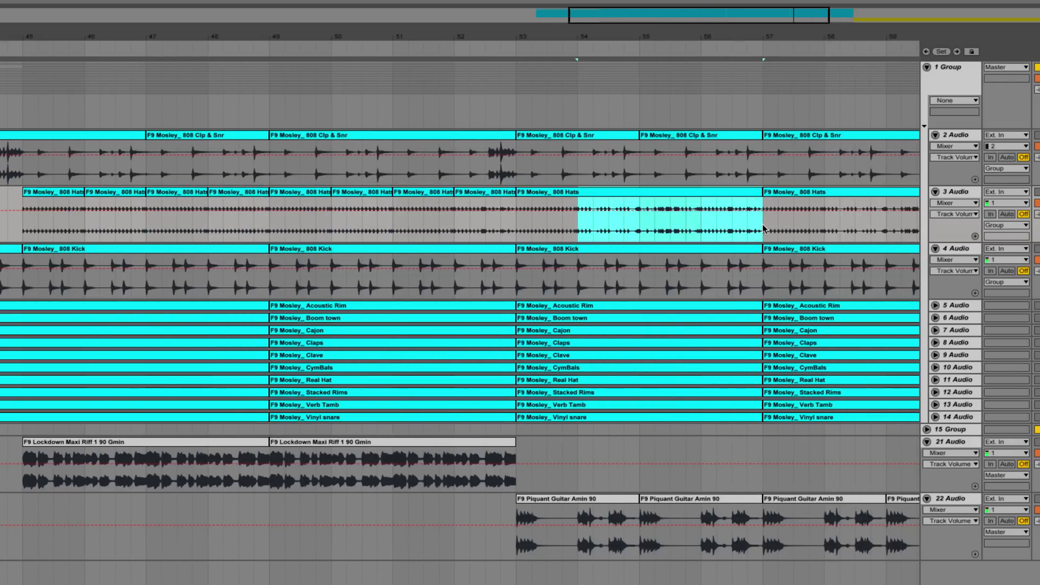
left_click_drag(590, 200, 534, 209)
left_click_drag(639, 224, 609, 225)
left_click_drag(517, 227, 516, 227)
key("ctrl+d")
- During playback from bar 52, fold the Lockdown riff track and add an empty audio track below the guitar
left_click(469, 209)
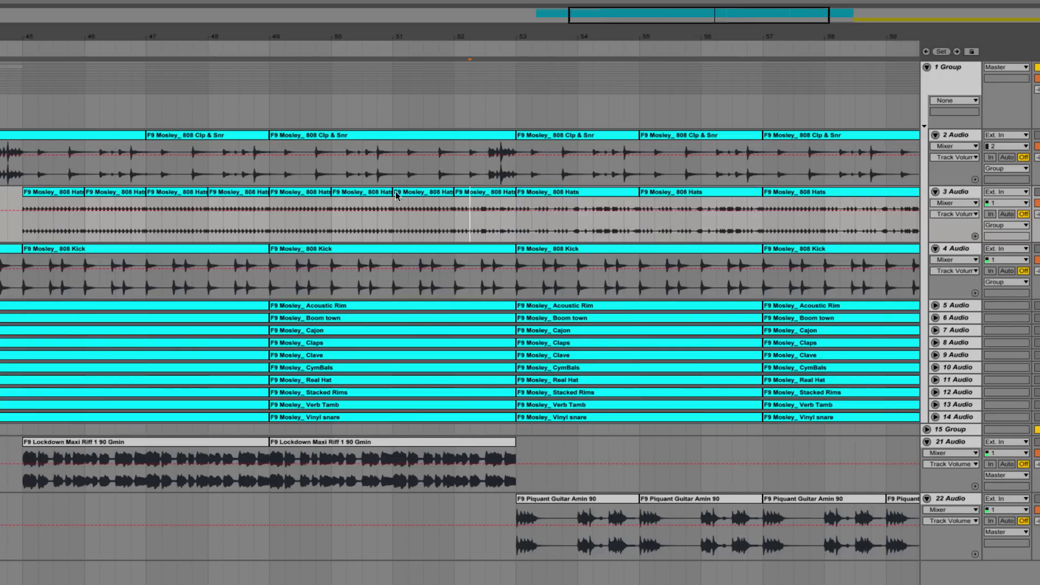
left_click(22, 171)
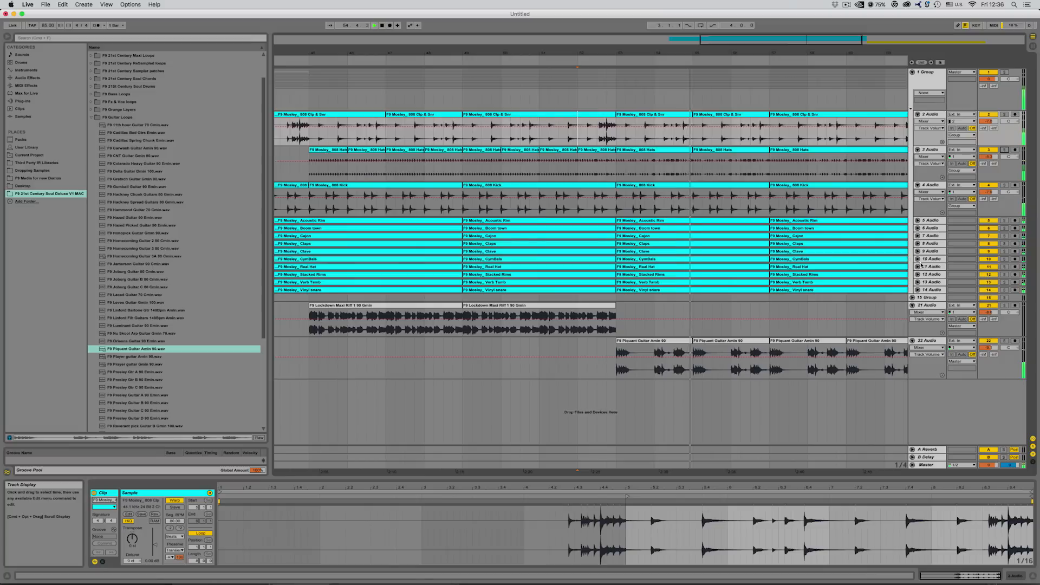
left_click(912, 305)
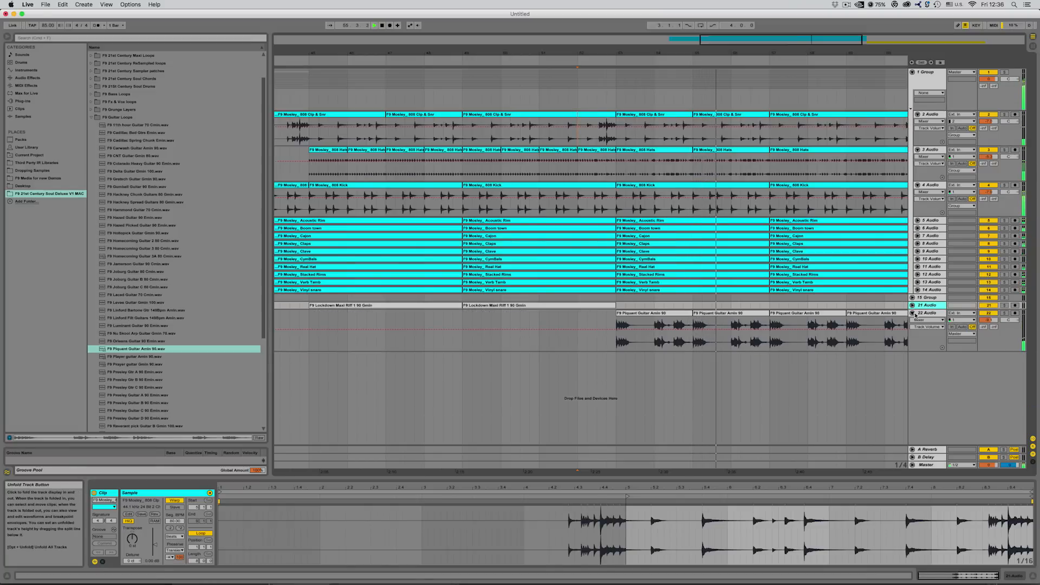
left_click(915, 314)
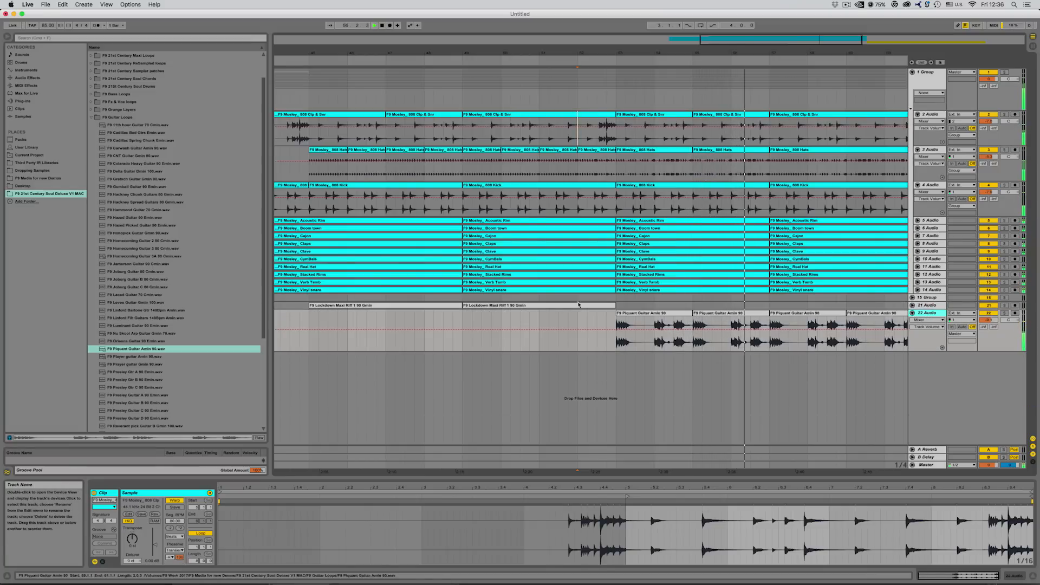
left_click(558, 325)
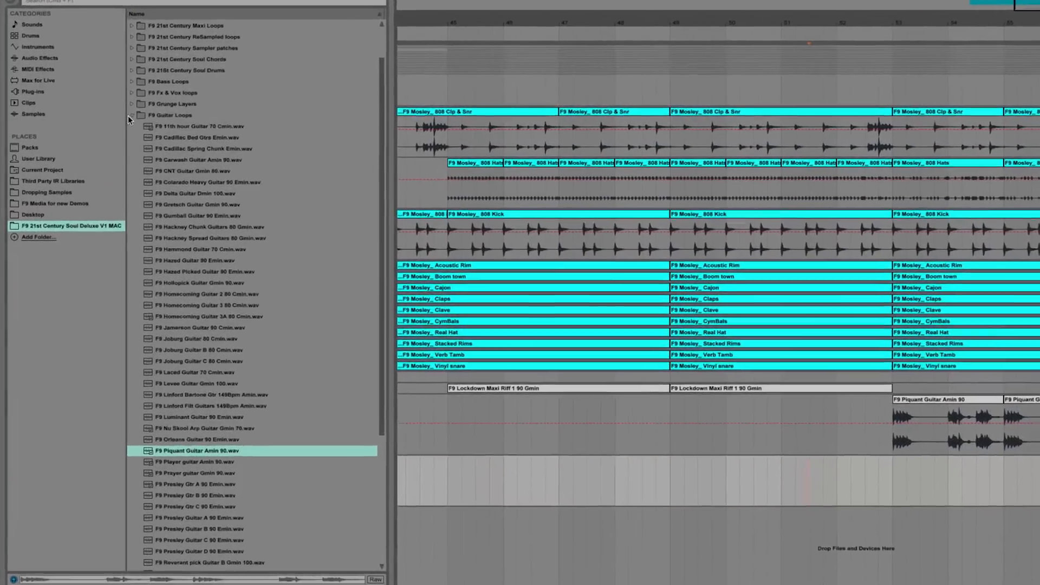
- Filter the F9 Bass Loops for "gmin" and audition F9 Sceptic 808 Bass 80 Gmin
left_click(130, 116)
left_click(130, 125)
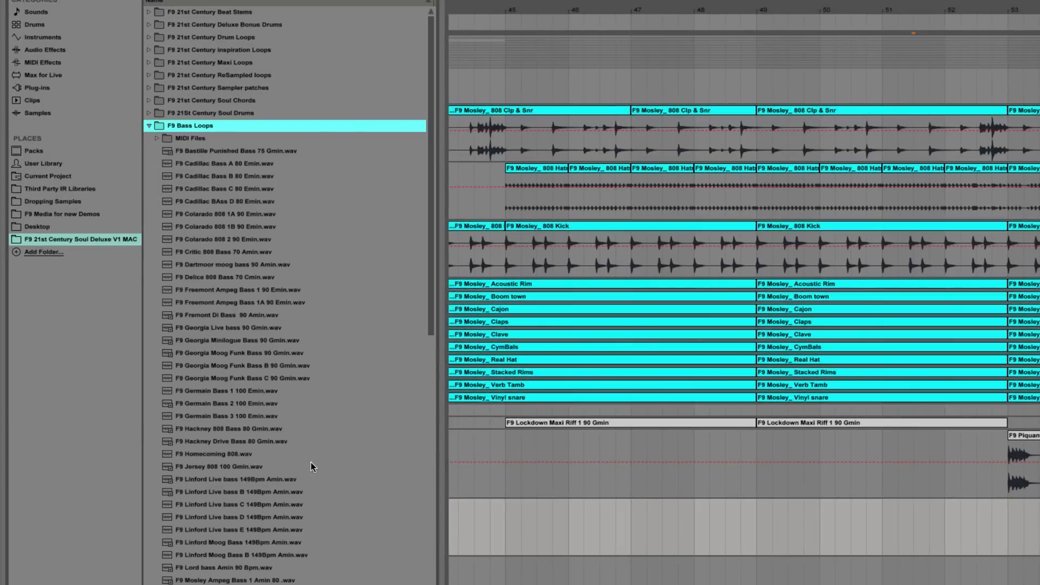
left_click_drag(431, 284, 434, 382)
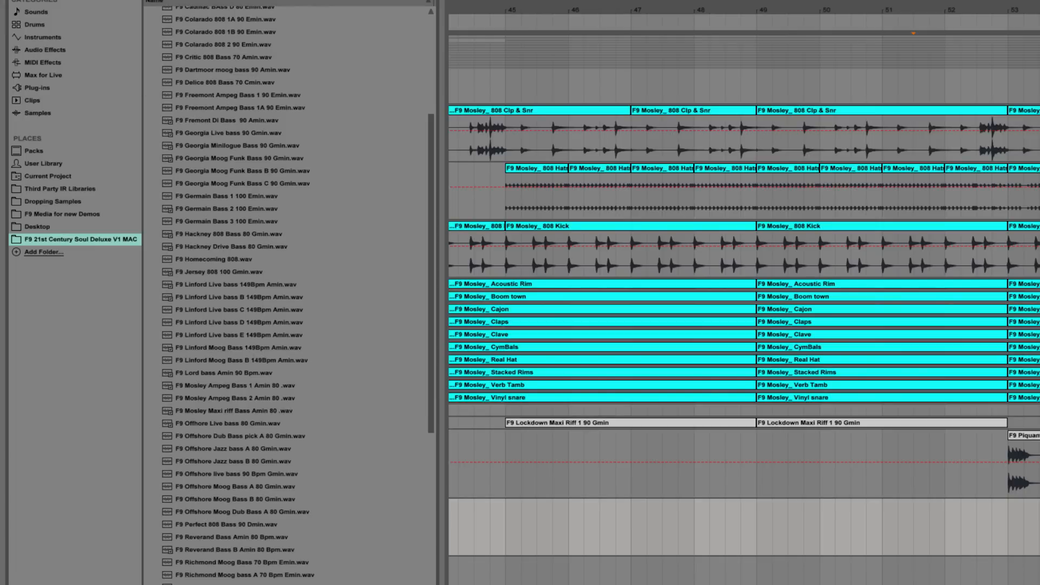
type("gmin")
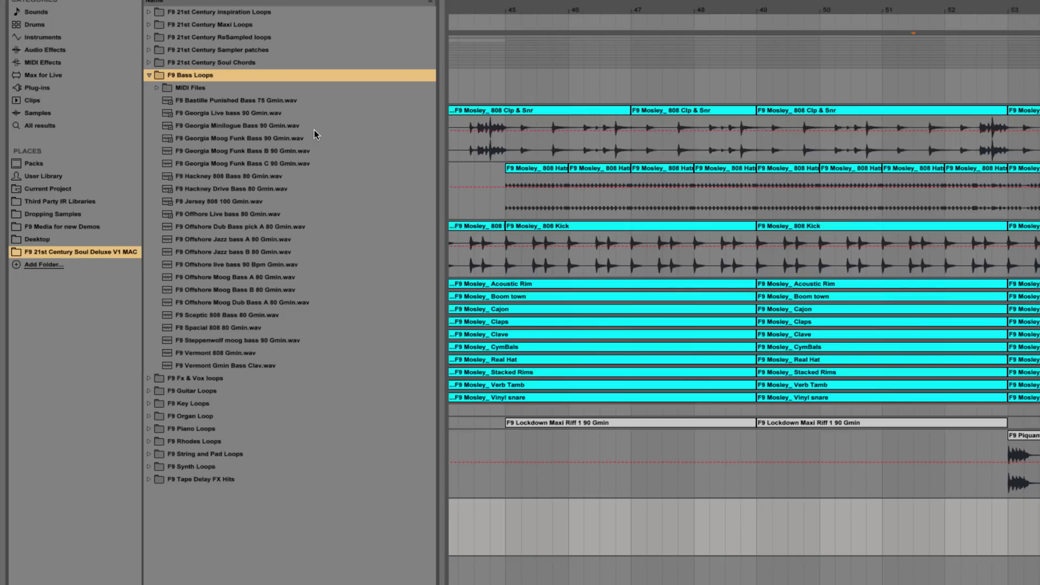
left_click(250, 317)
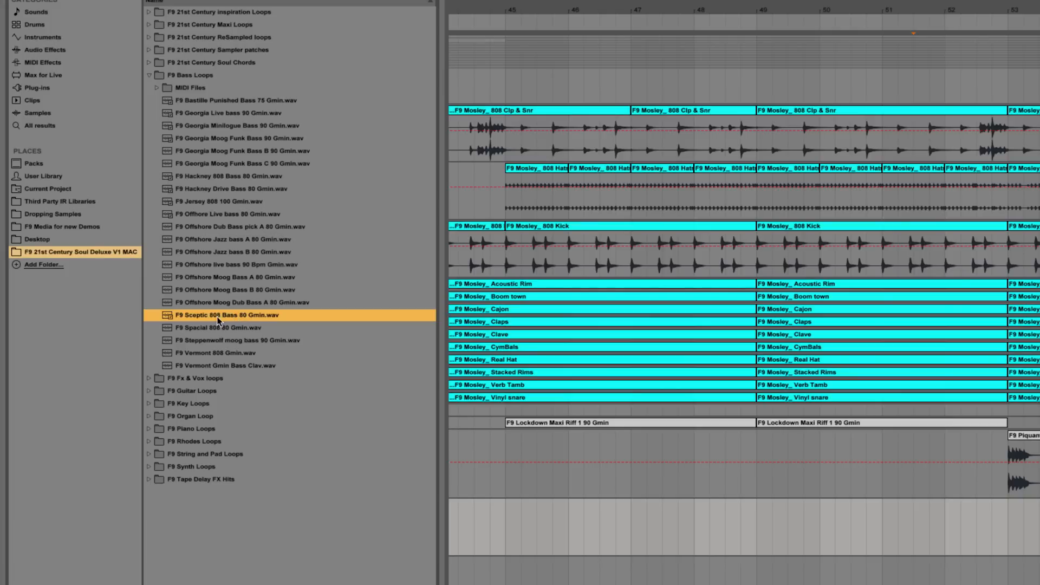
- Place the F9 Sceptic 808 Bass 80 Gmin loop at bar 53 on the empty track below the guitar and adjust the track's volume
left_click_drag(221, 317, 1017, 528)
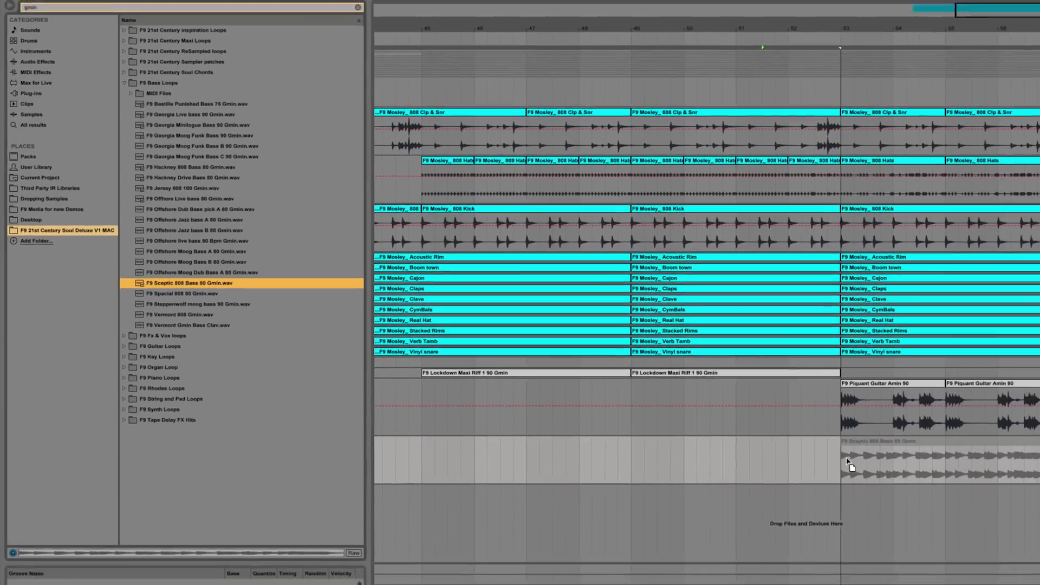
left_click_drag(848, 463, 850, 464)
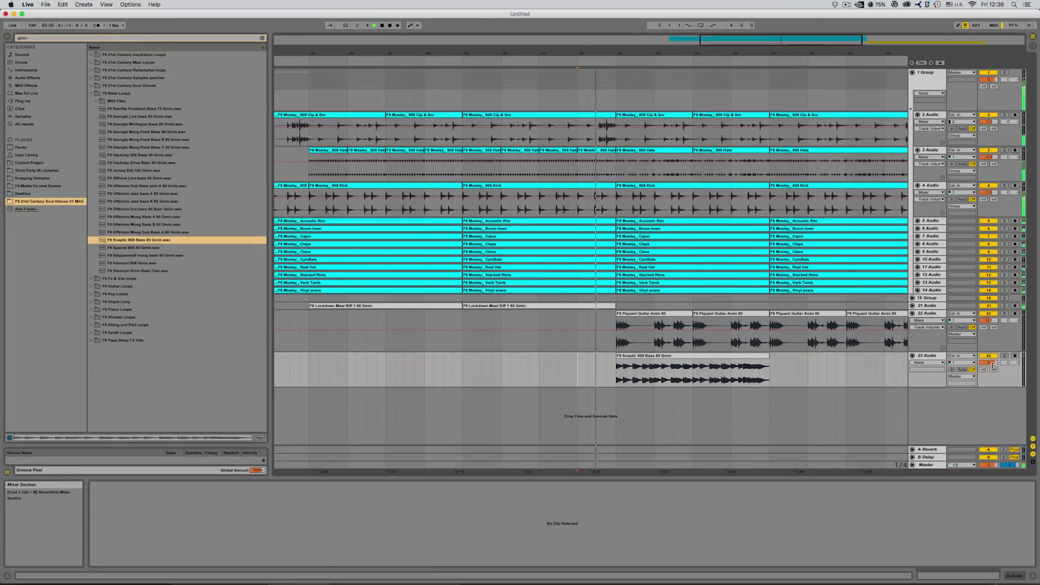
left_click_drag(993, 367, 993, 374)
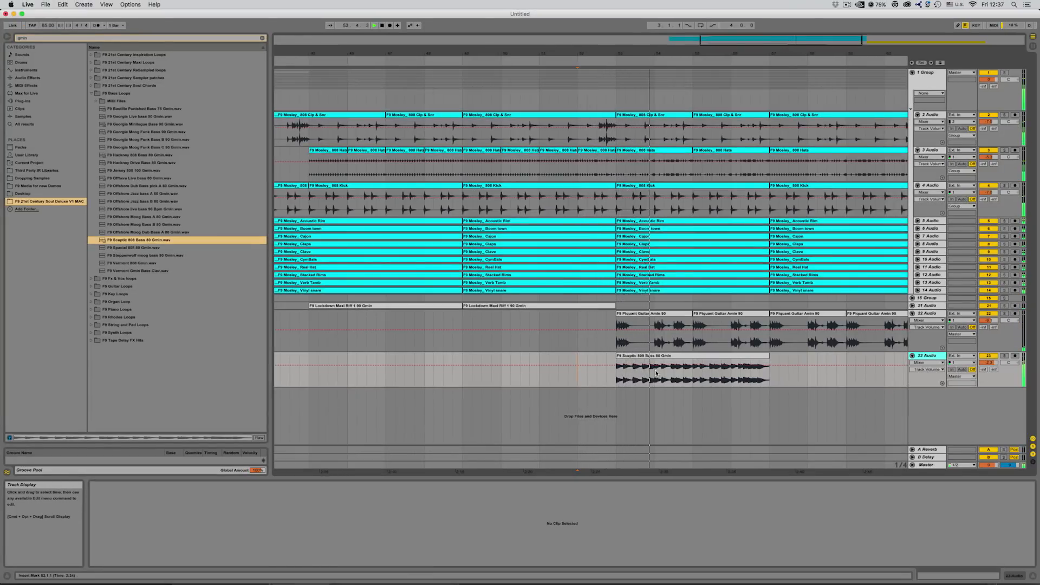
- Mute the Sceptic 808 bass track, stop playback and add a new audio track below it
left_click(682, 358)
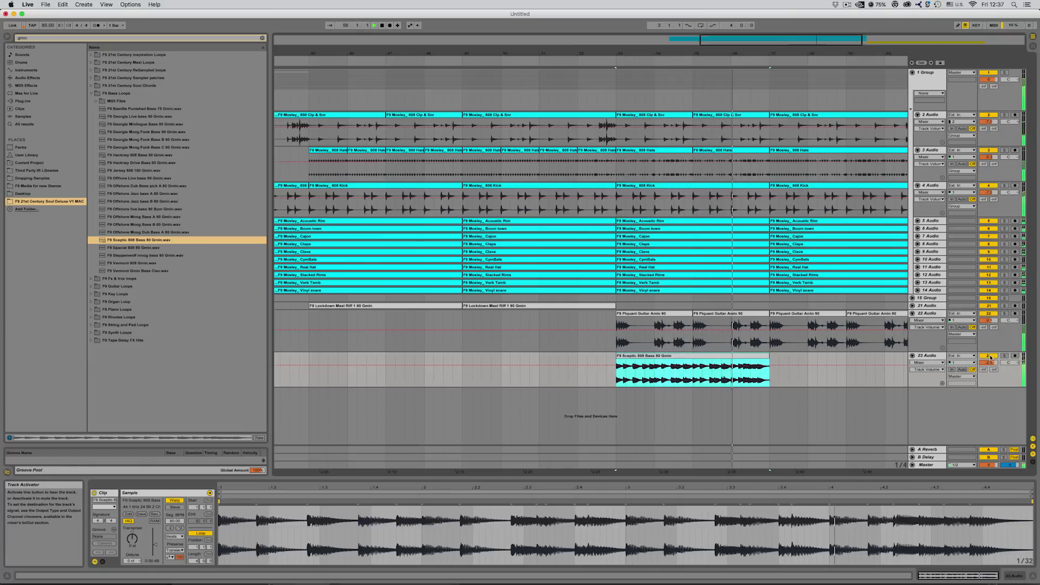
left_click(921, 355)
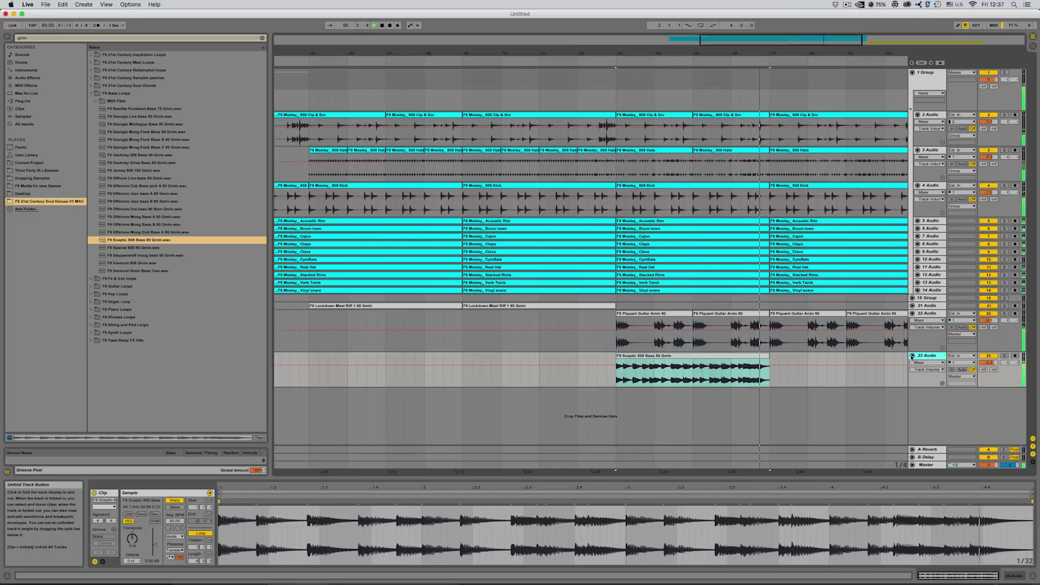
left_click_drag(991, 366, 990, 374)
key("space")
key("super+t")
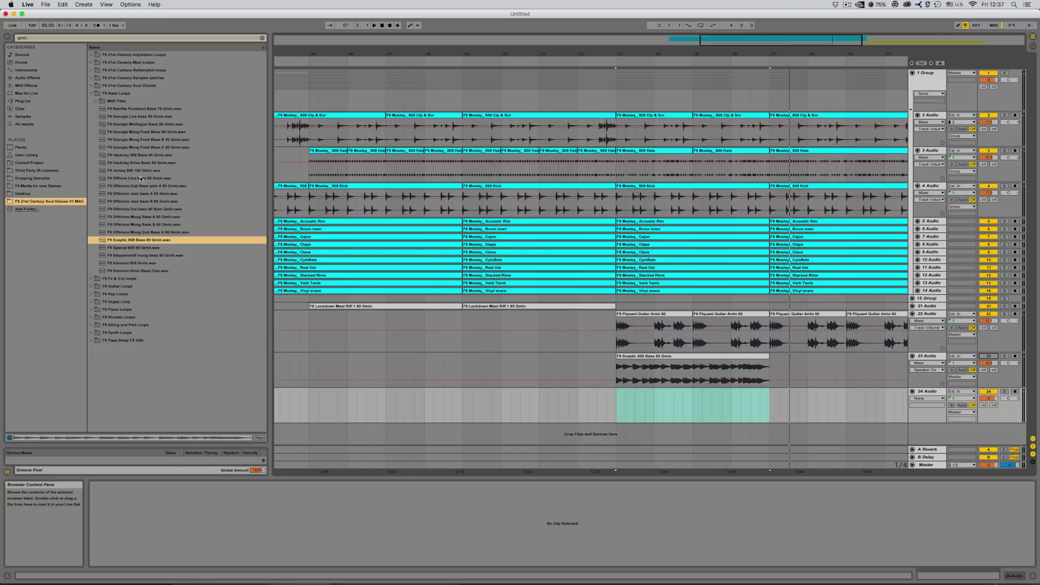
- Audition F9 Offhore Live bass 80 Gmin, place it at bar 53 on the new track and play it with the arrangement
left_click(142, 179)
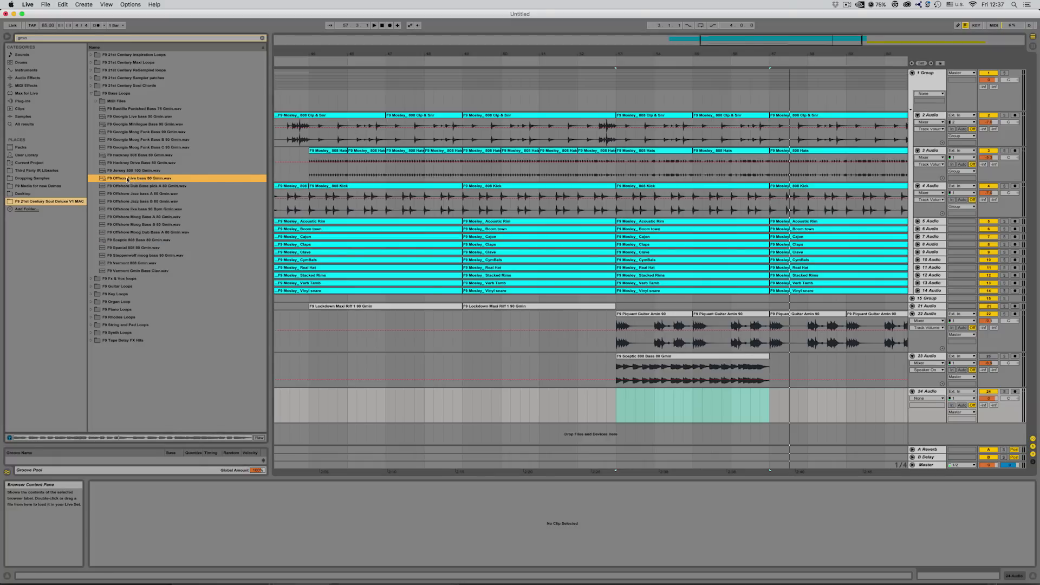
left_click_drag(124, 181, 672, 396)
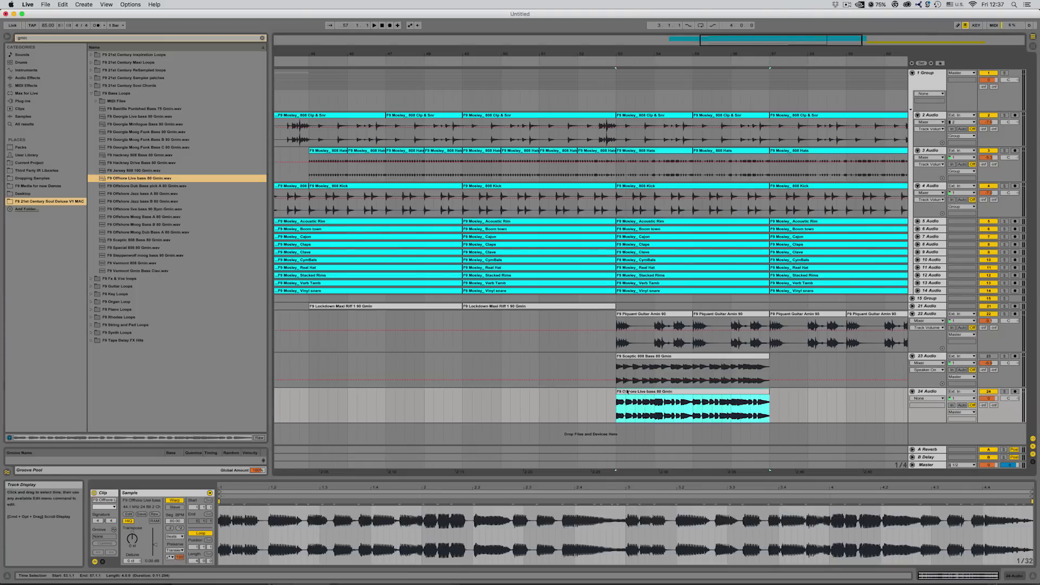
left_click(588, 407)
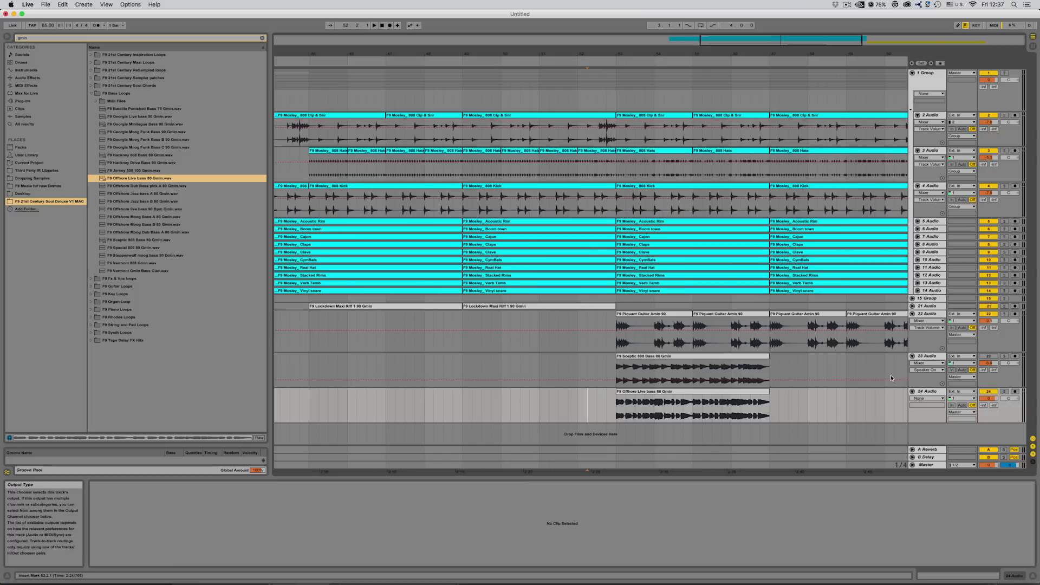
left_click(693, 391)
key("space")
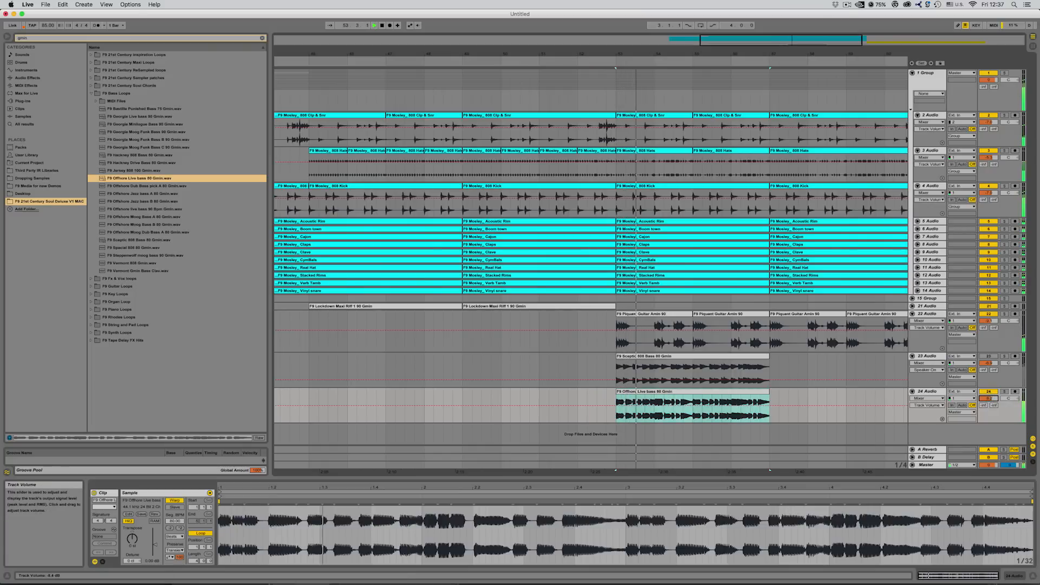
scroll(990, 400, "up", 1)
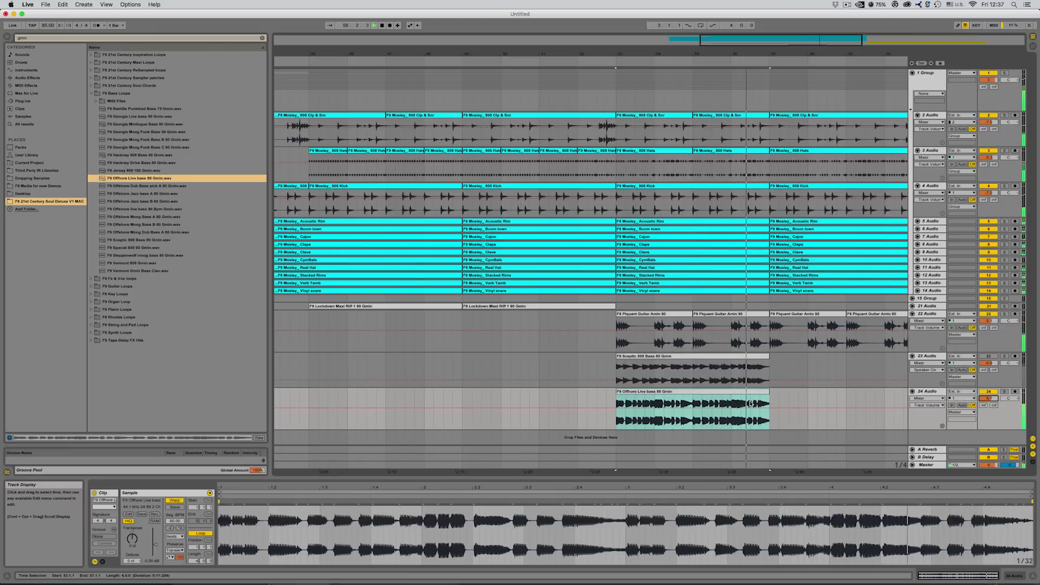
- Split the Offhore Live bass clip at bar 55 and repeat its second half until it fills the track up to bar 61
left_click_drag(752, 403, 762, 397)
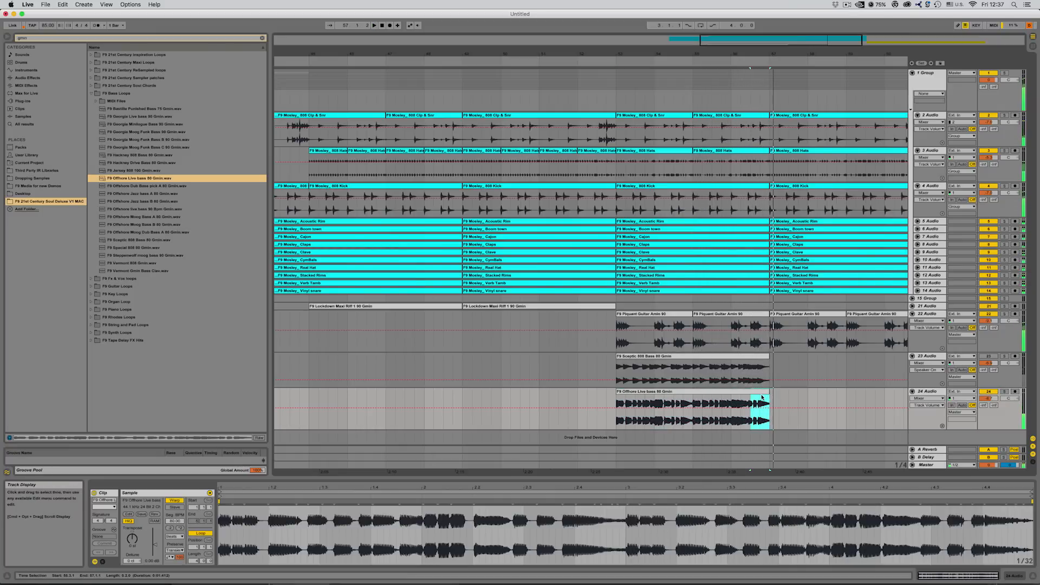
left_click_drag(696, 404, 768, 402)
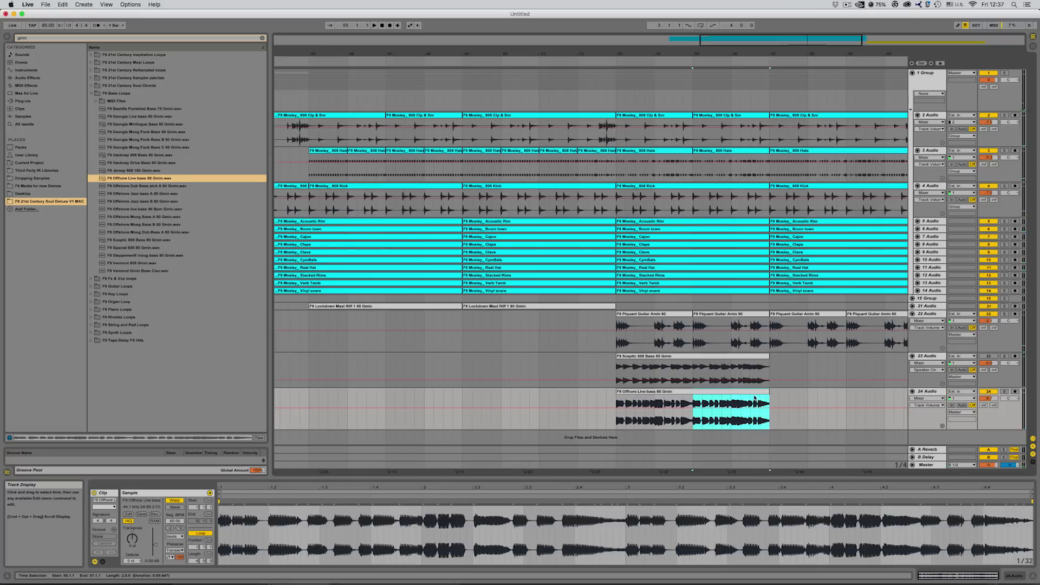
key("super+e")
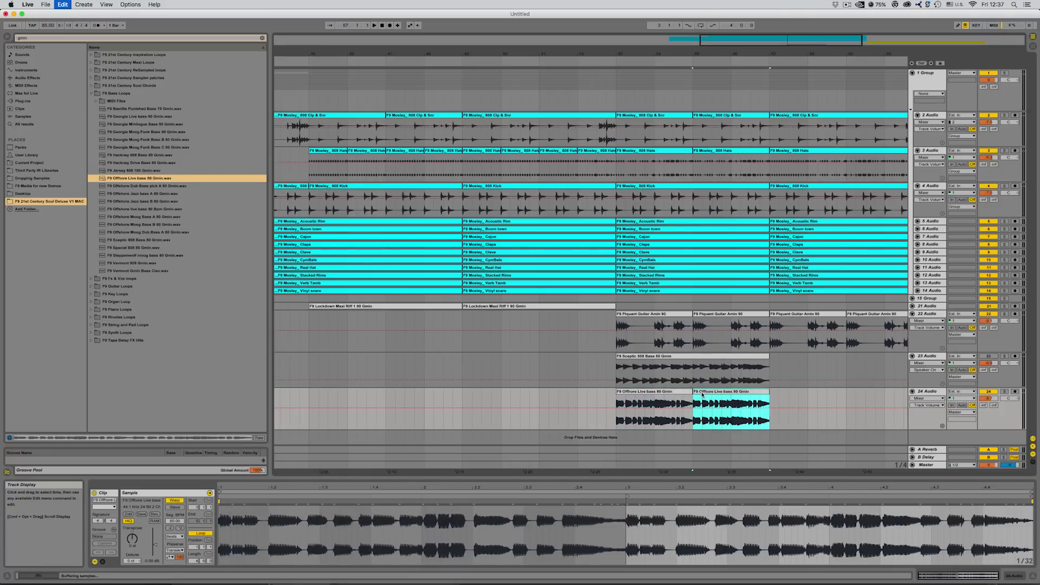
key("super+d")
key("super+d")
key("super+d")
key("Delete")
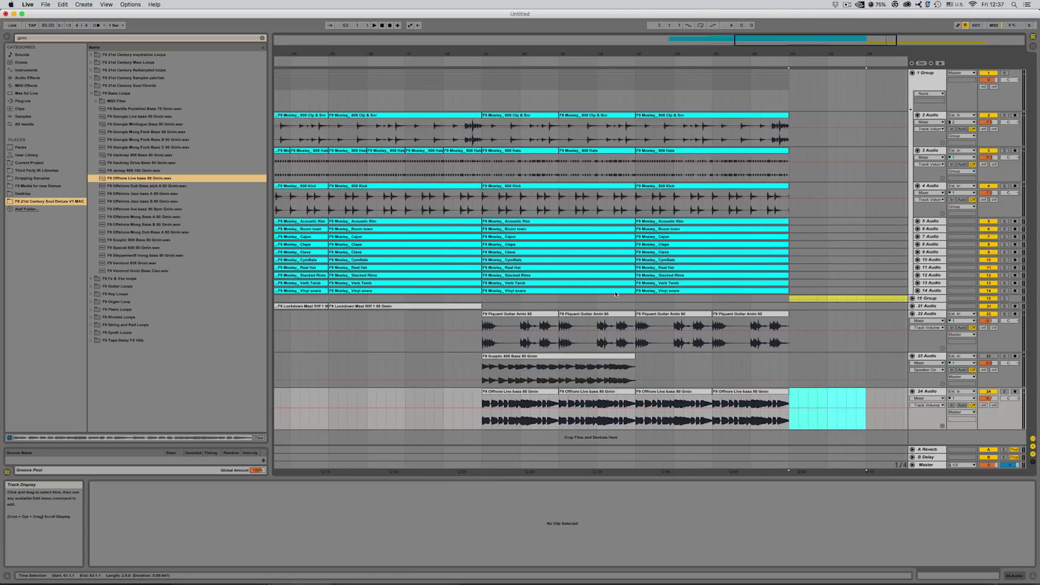
- Unfold the Homecoming drum group and move all its clips from bar 61 to about bar 72
left_click_drag(813, 42, 813, 16)
left_click(657, 328)
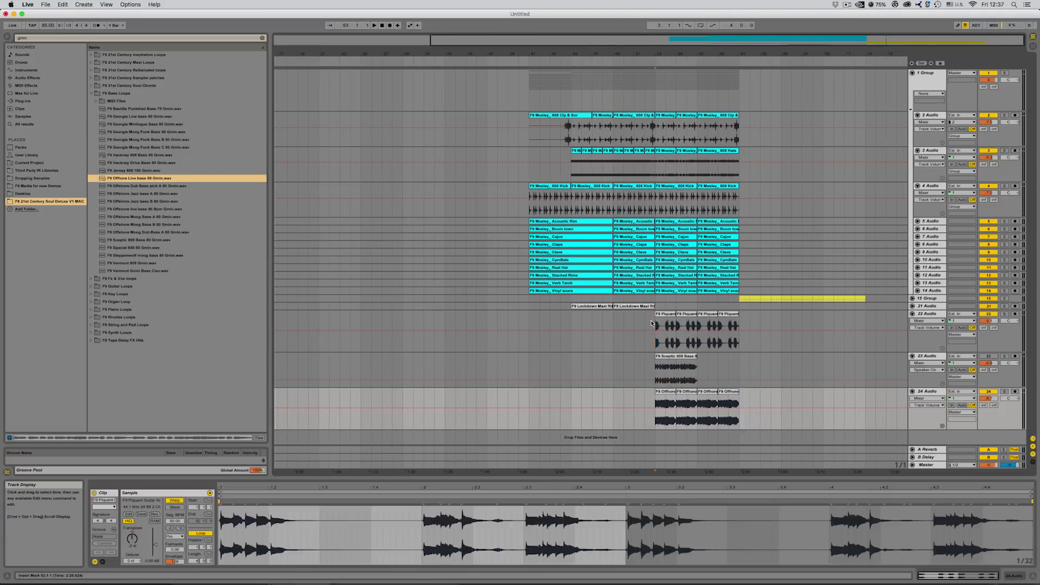
left_click_drag(921, 42, 921, 65)
scroll(704, 304, "right", 1)
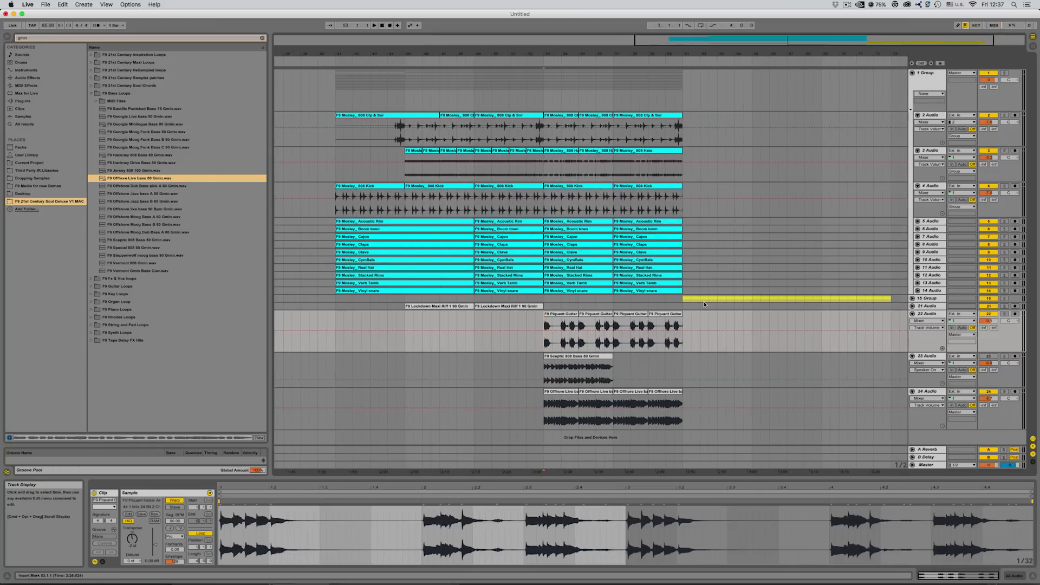
left_click(928, 299)
left_click(913, 298)
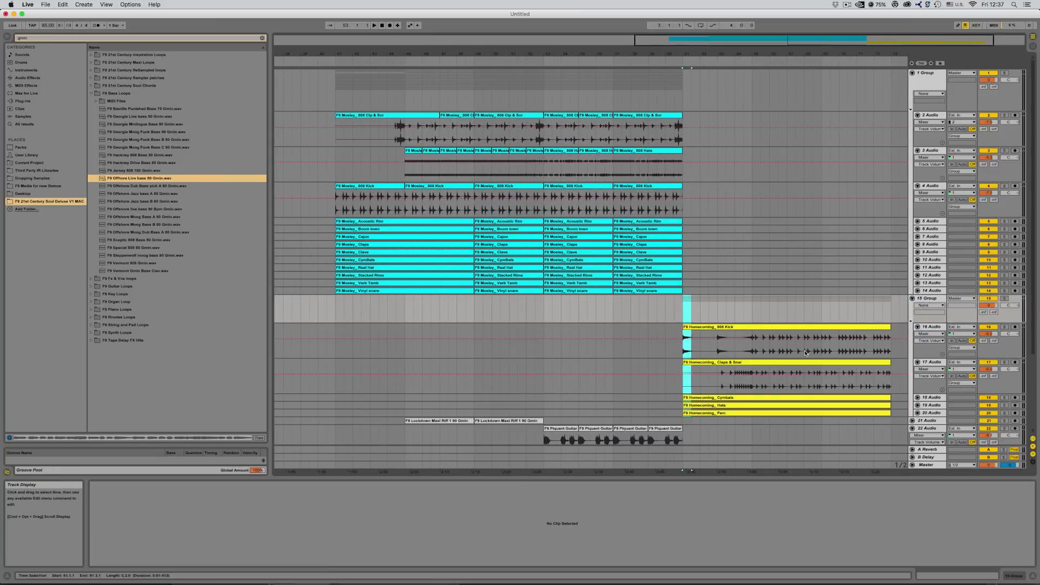
scroll(704, 304, "right", 5)
left_click_drag(582, 336, 782, 334)
scroll(383, 415, "down", 3)
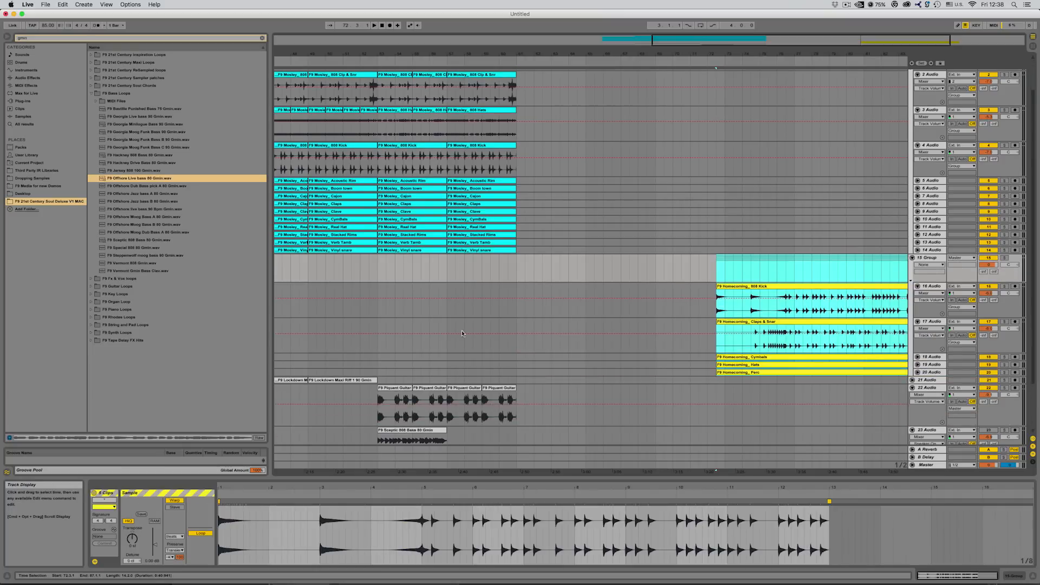
- Copy two Piquant Guitar clips to bars 61 to 65 and duplicate the Sceptic 808 bass clip to fill bars 57 to 61
scroll(383, 414, "down", 4)
left_click_drag(382, 355, 432, 355)
key("super+d")
key("super+d")
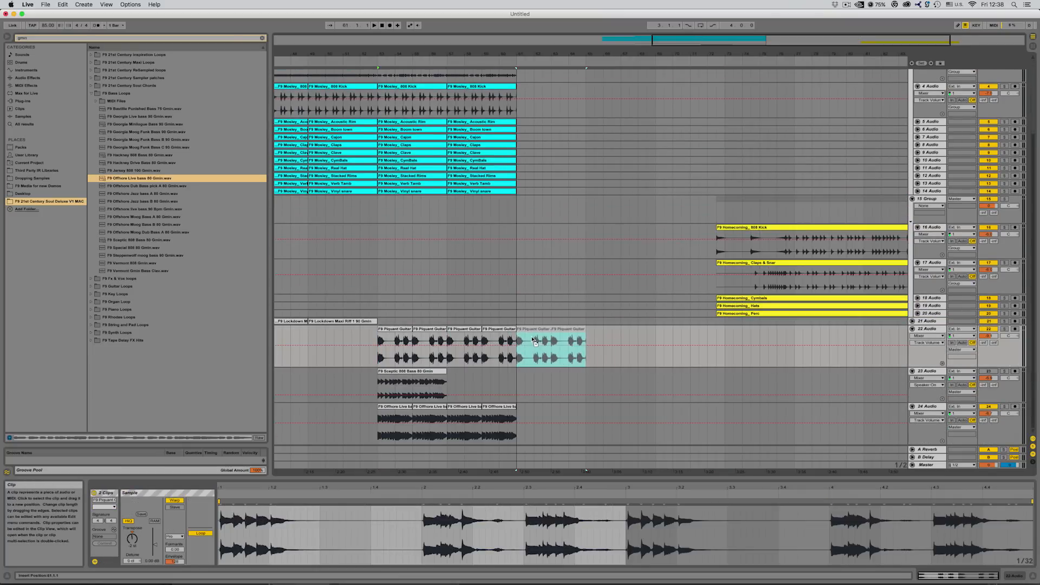
left_click(411, 368)
key("super+d")
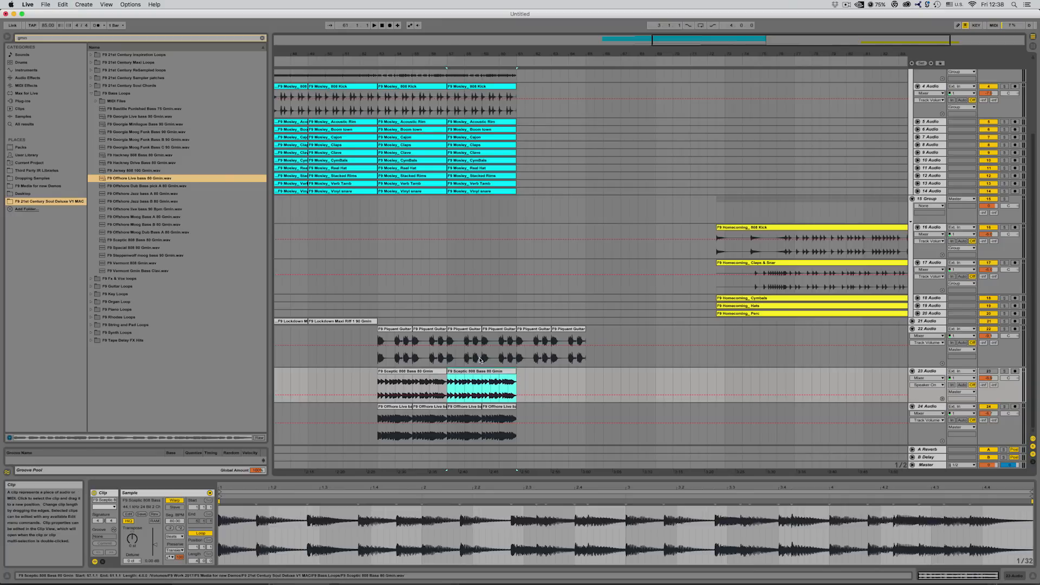
- Play the arrangement from bar 60 and fold the Homecoming group and the riff, guitar and bass tracks
left_click(498, 318)
key("space")
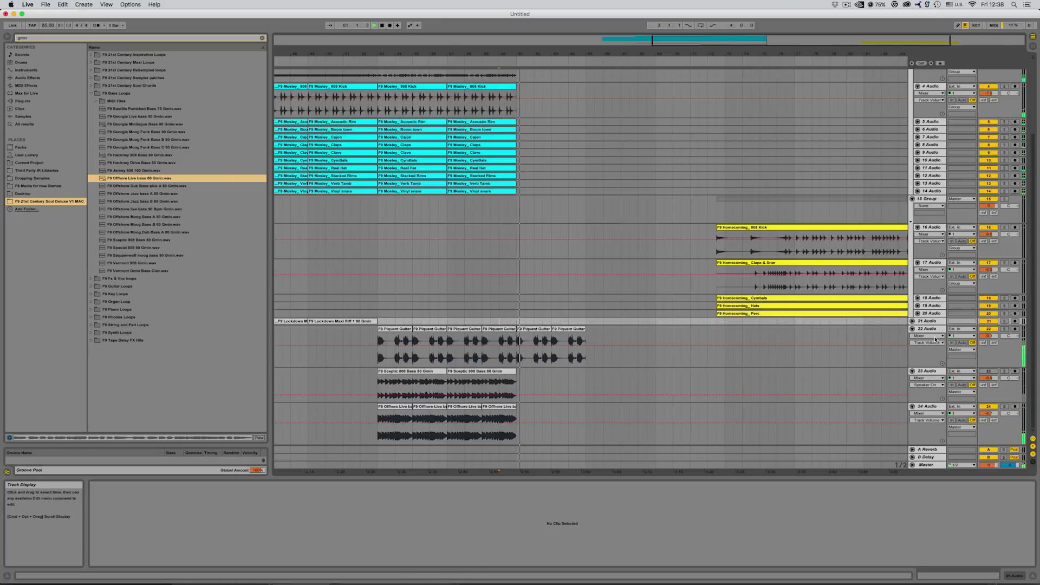
left_click(912, 329)
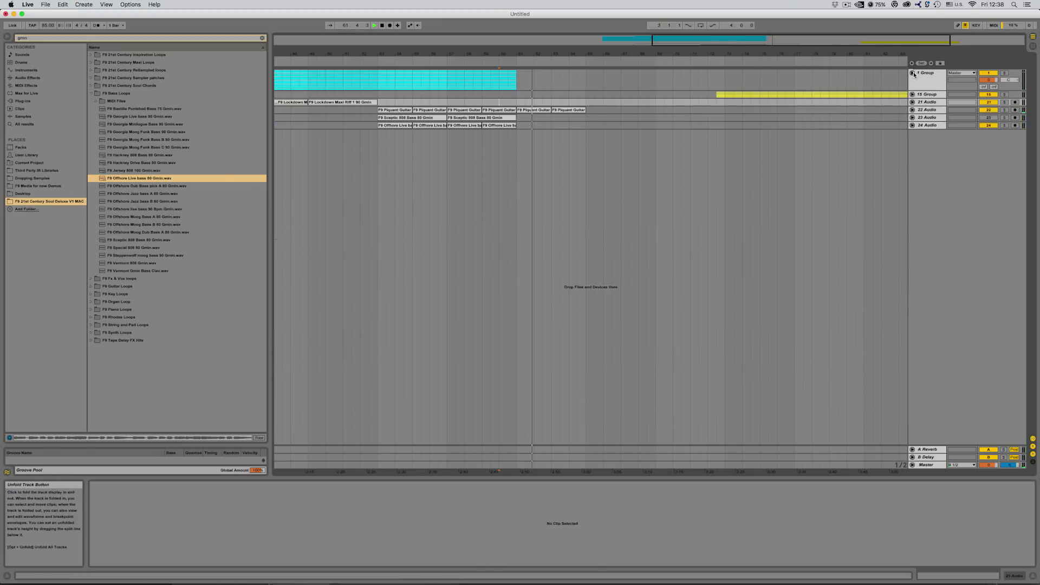
scroll(643, 301, "up", 5)
scroll(643, 300, "left", 5)
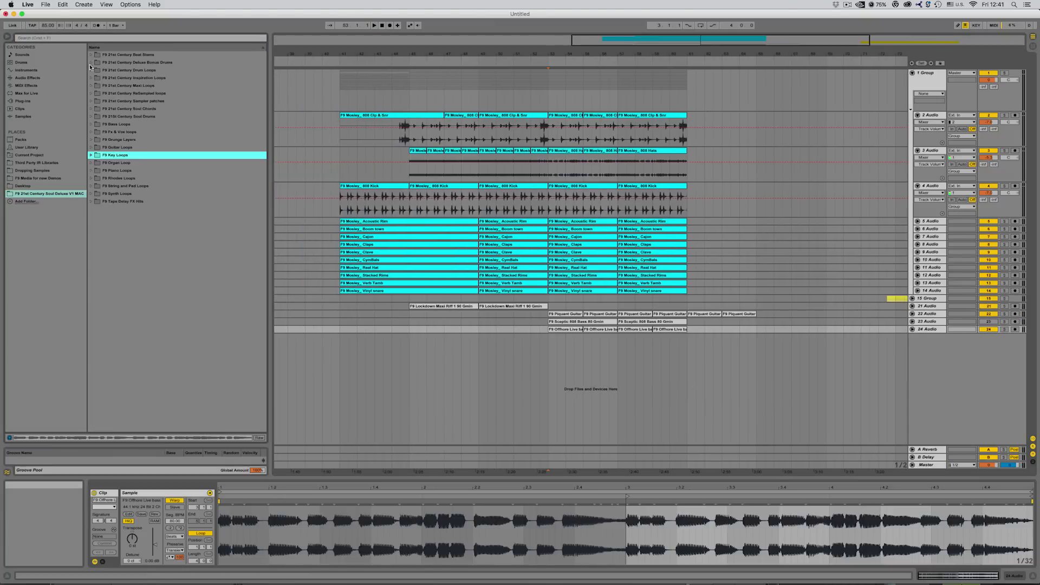
- Audition F9 Offshore Organ Hi 80 Gmin from the G minor organ loops and place it at bar 53 on a new track below the basses
left_click(92, 162)
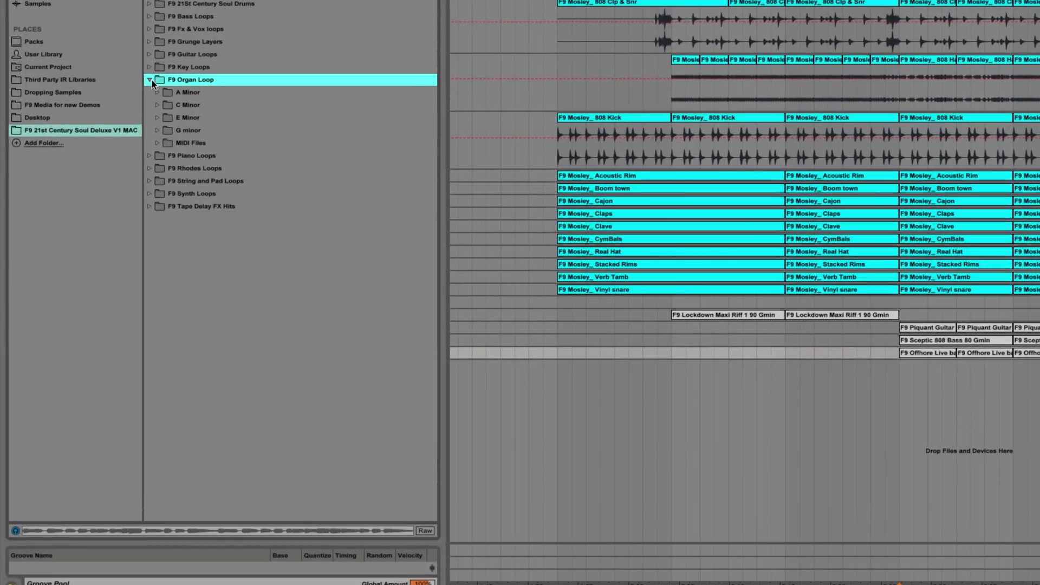
left_click(158, 129)
left_click(242, 169)
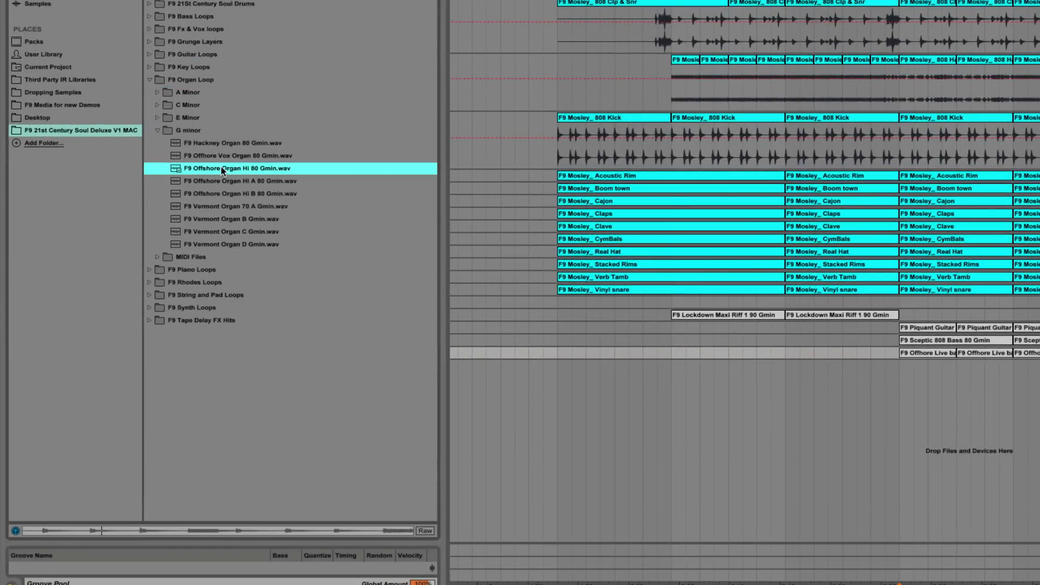
left_click_drag(228, 169, 903, 380)
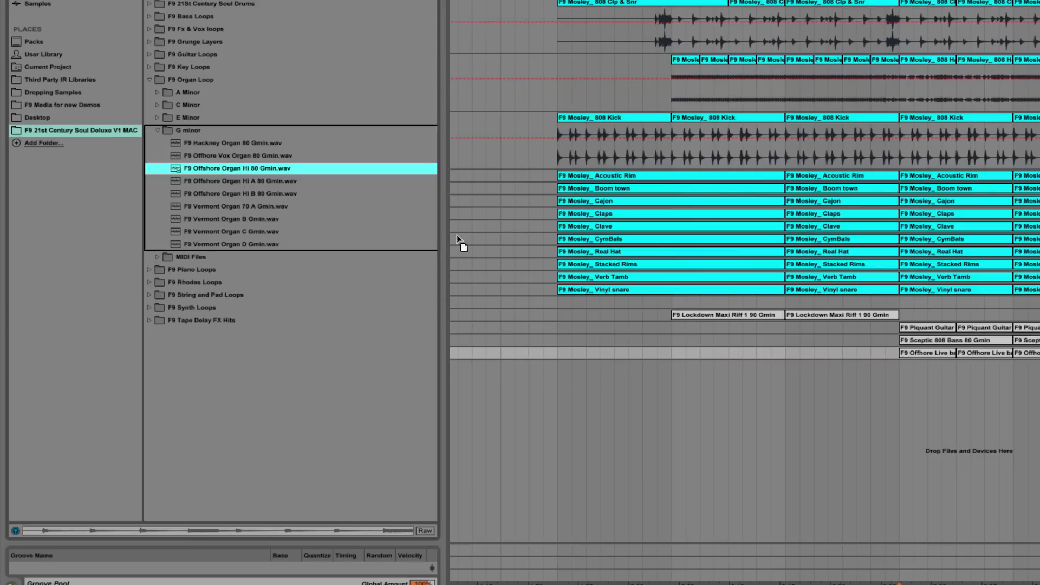
left_click_drag(835, 373, 836, 373)
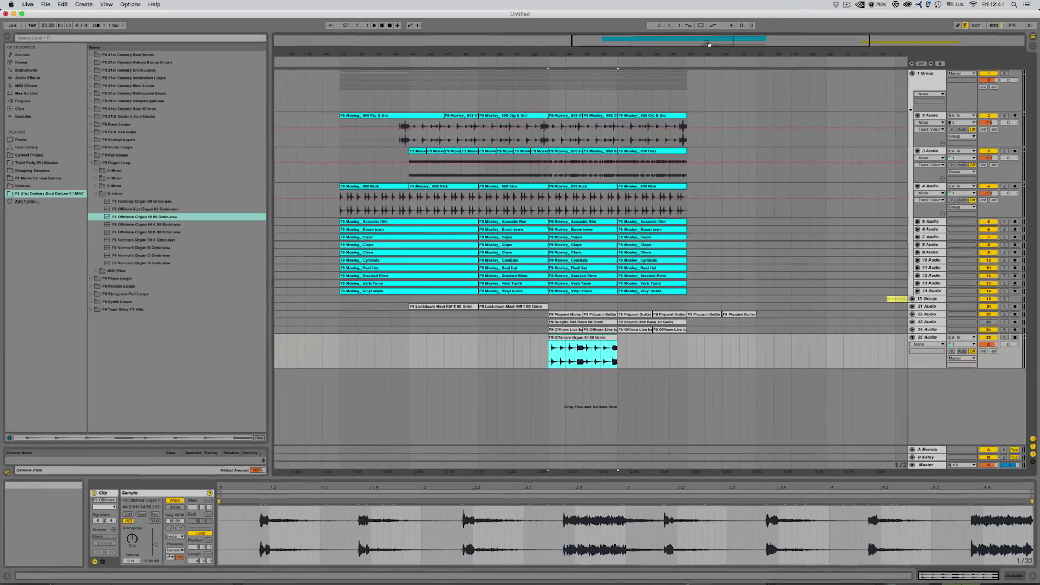
- Trim the organ clip to its first chord hit at bar 53 and add a short fade-out at its end
left_click_drag(708, 43, 709, 87)
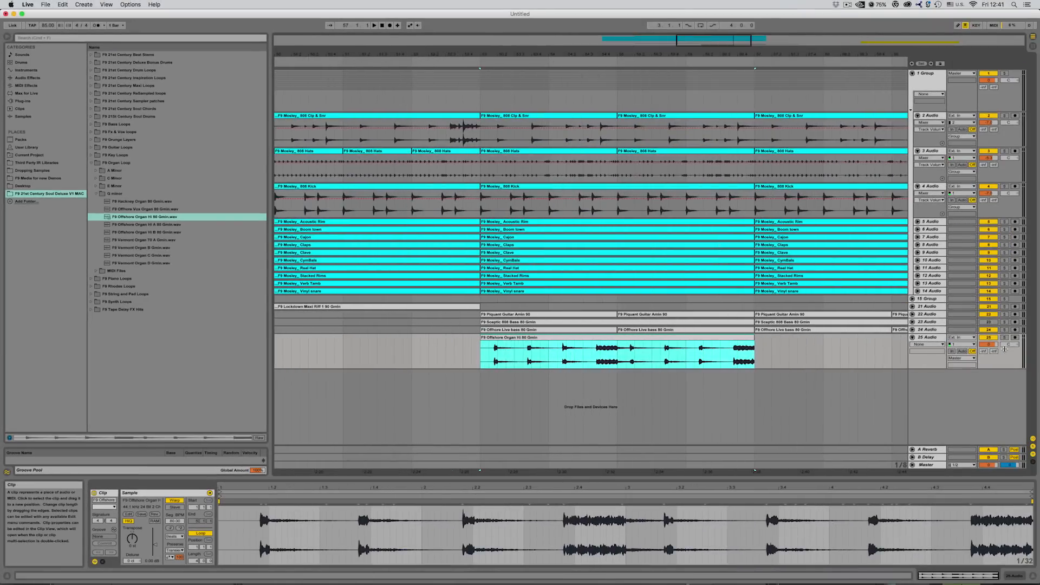
left_click(856, 350)
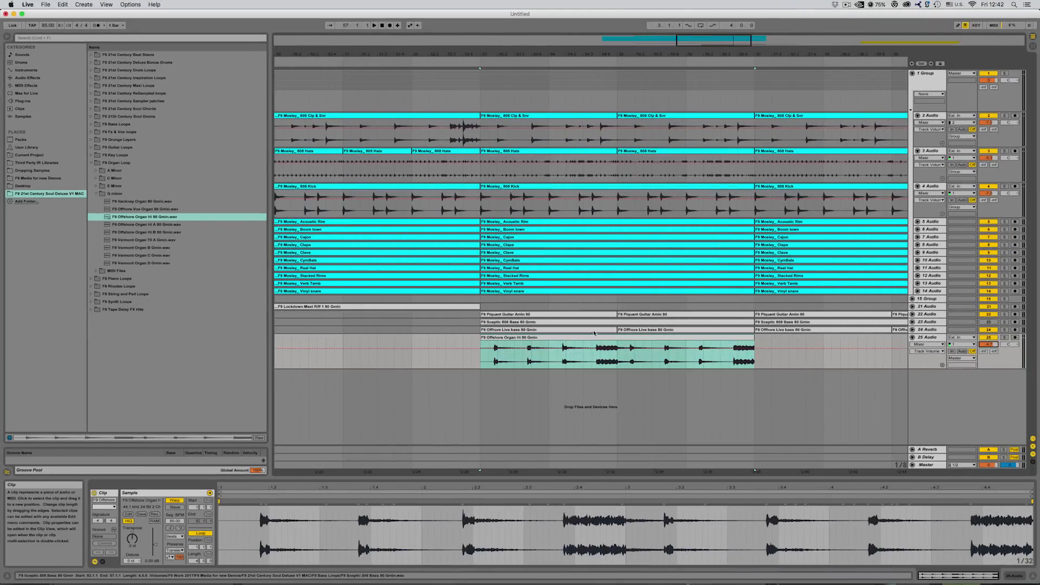
left_click(579, 339)
left_click_drag(530, 349, 822, 349)
key("Delete")
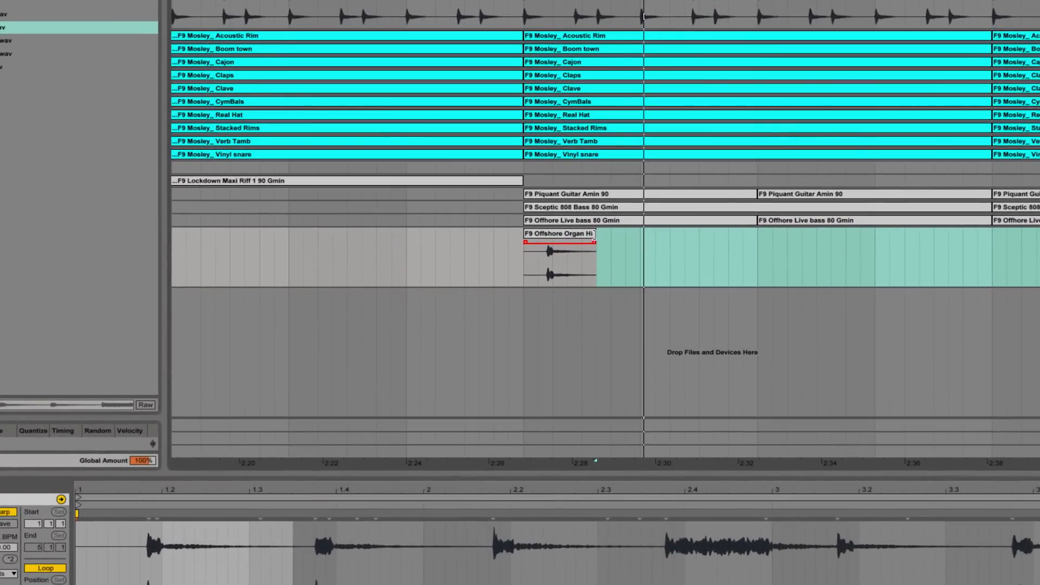
mouse_move(594, 234)
left_mouse_down()
mouse_move(606, 234)
mouse_move(587, 246)
left_mouse_up()
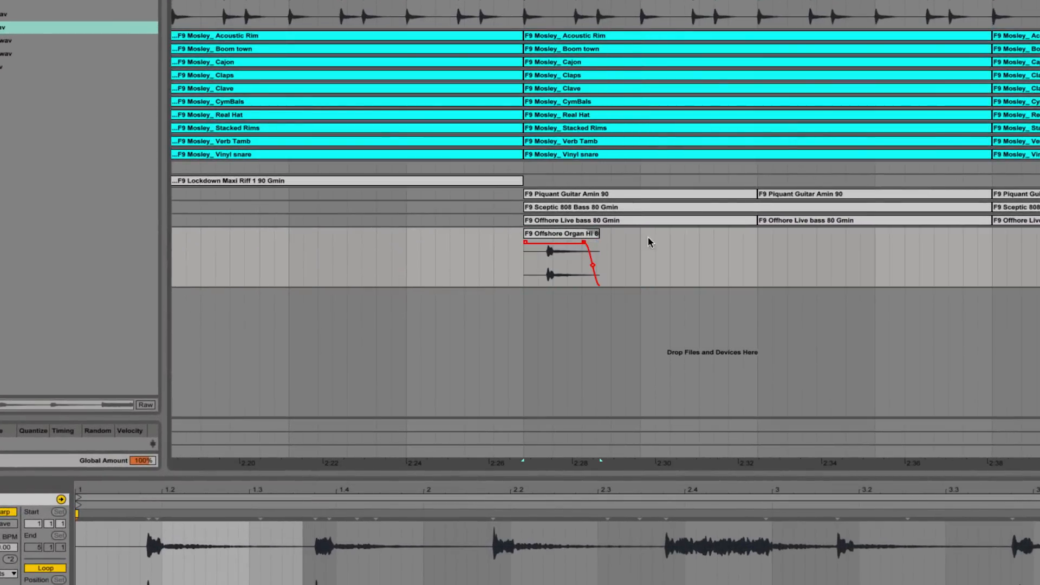
- During playback from before bar 53, repeat the two bars holding the organ hit three times so they reach bar 61
left_click(480, 243)
key("space")
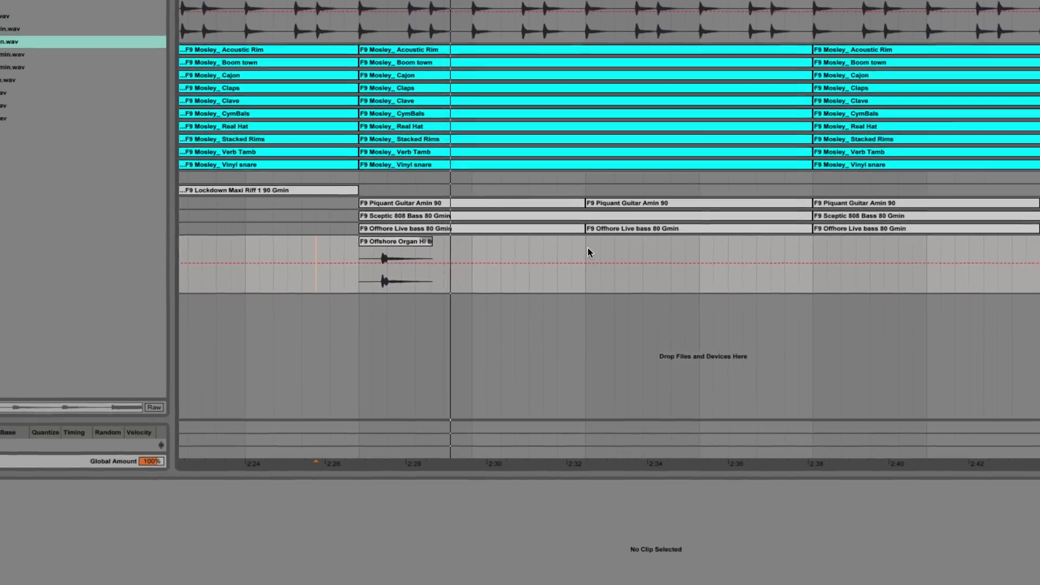
left_click_drag(589, 252, 358, 248)
key("ctrl+d")
key("ctrl+d")
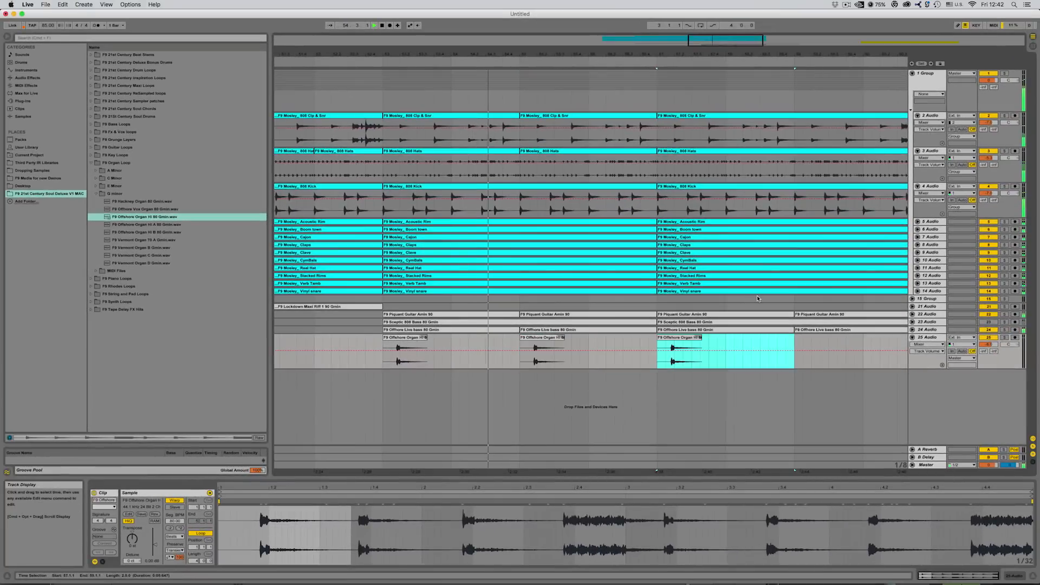
key("ctrl+d")
key("minus")
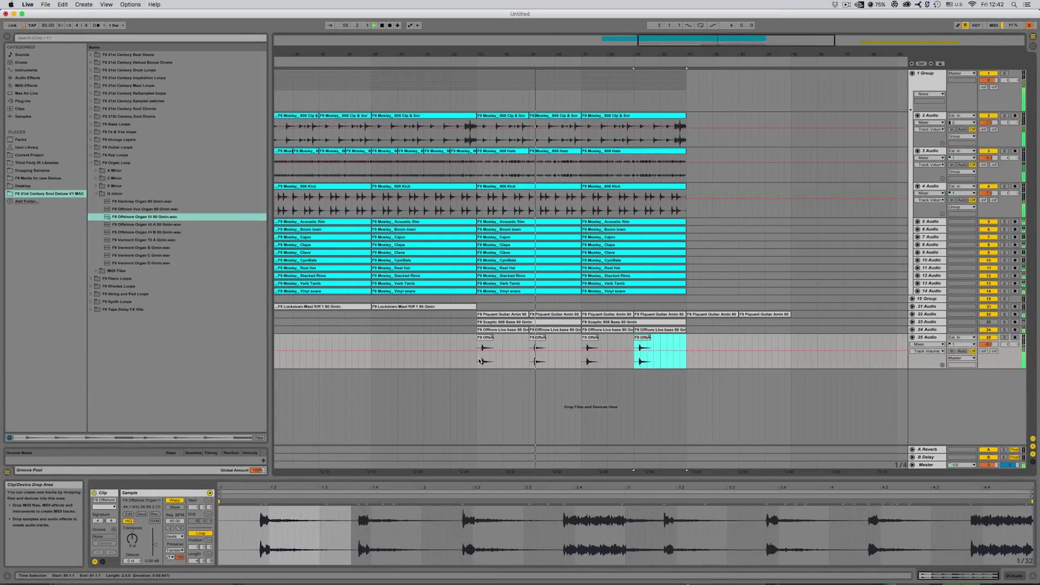
- Copy the four organ hits between bars 53 and 61 so the same pattern also starts at bar 45
left_click(480, 361, "shift")
key("ctrl+c")
left_click(427, 354)
key("ctrl+v")
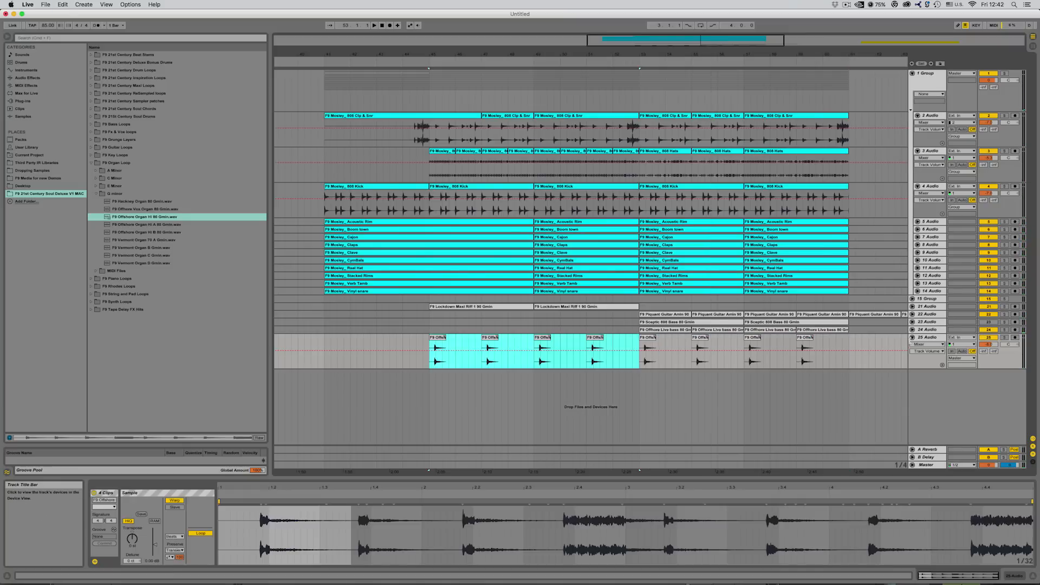
- Add an audio track below the organ track and open the G minor folder of the F9 Tape Delay FX Hits
left_click(921, 337)
key("ctrl+t")
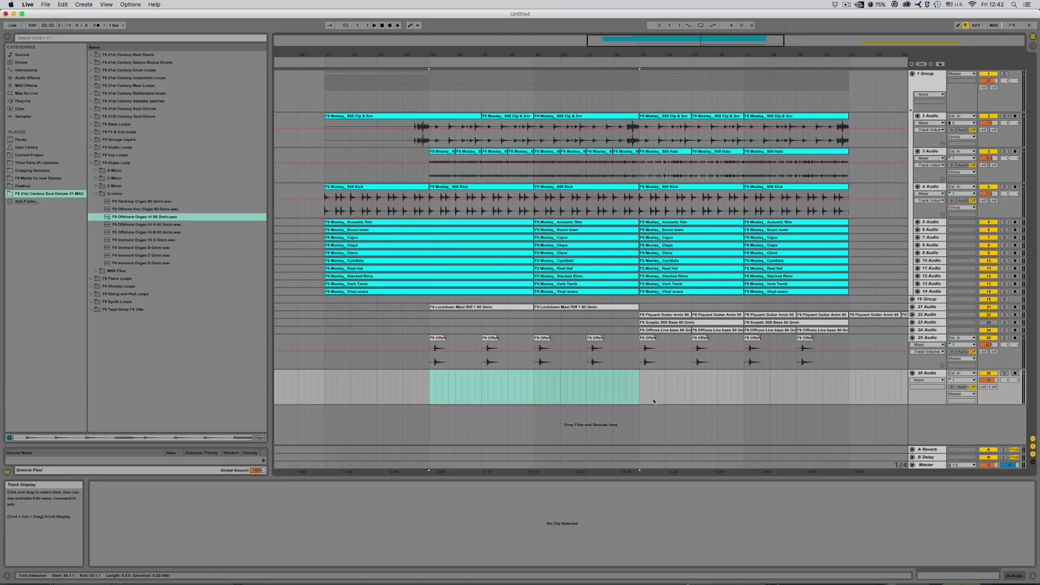
left_click(626, 384)
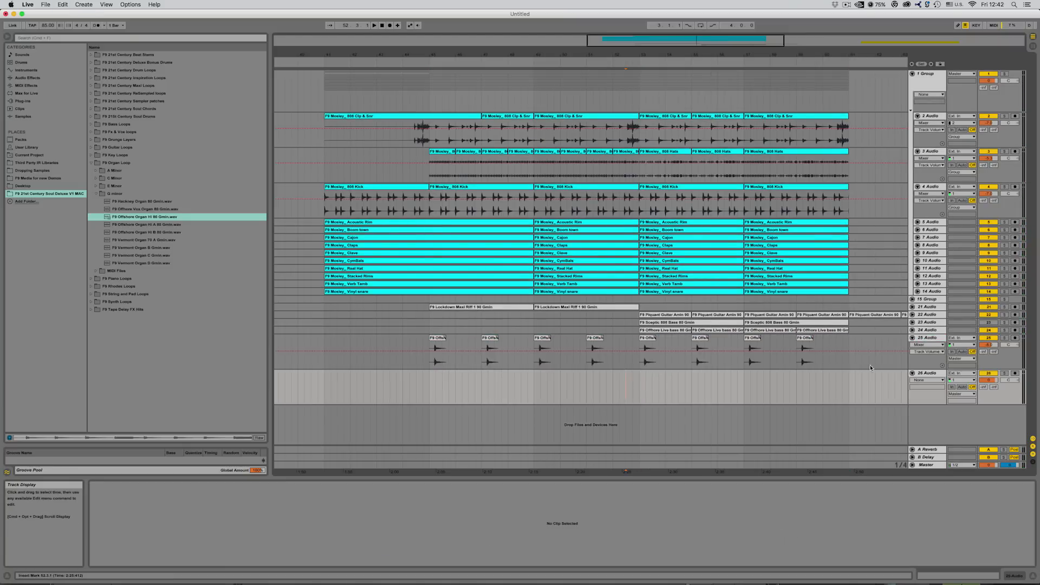
left_click(91, 311)
left_click(96, 233)
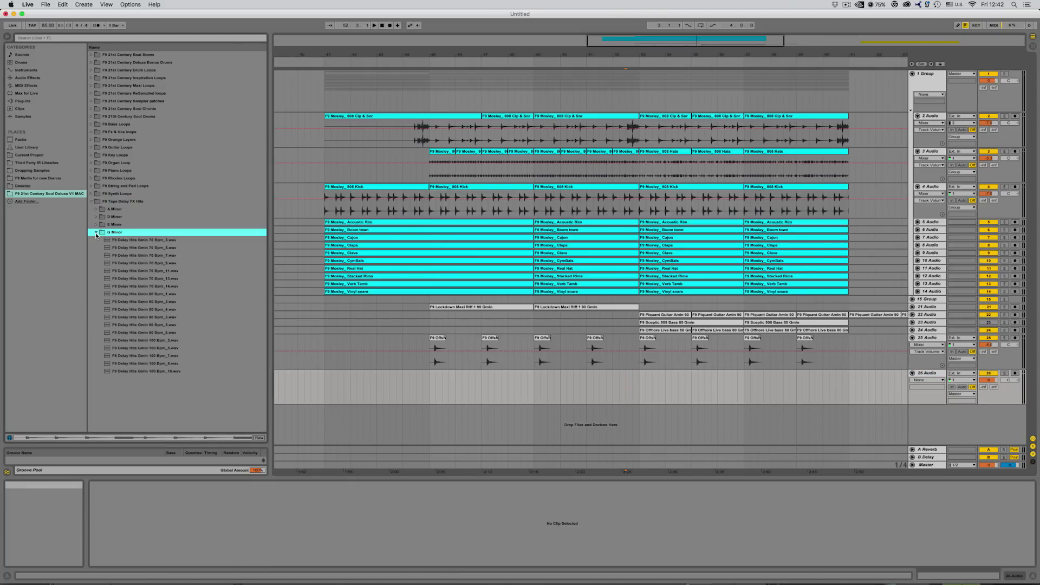
- Audition several G minor delay hits and place F9 Delay Hits Gmin 70 Bpm_7 just before bar 45 on the new track
left_click(140, 294)
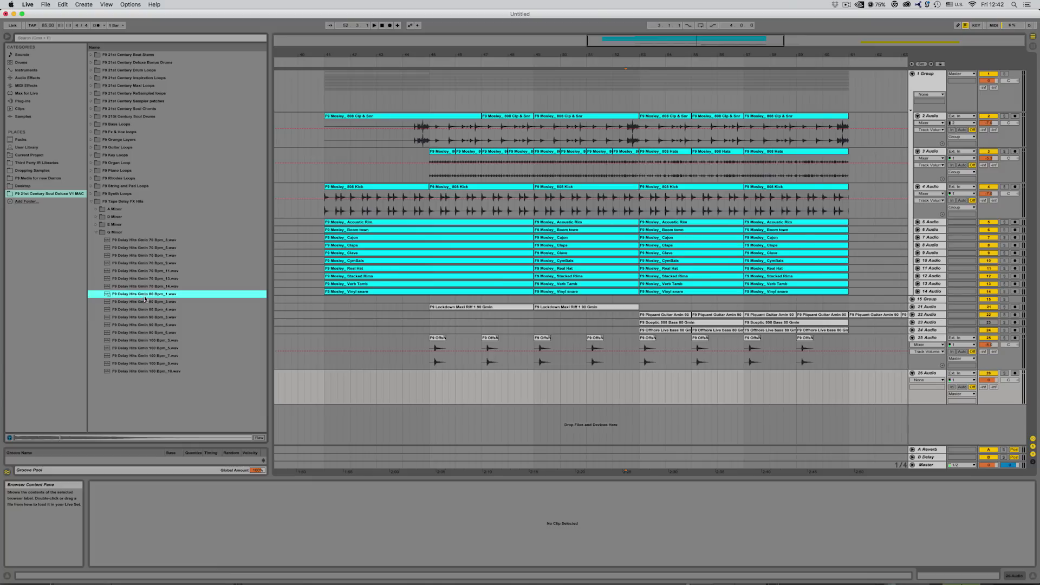
left_click(145, 287)
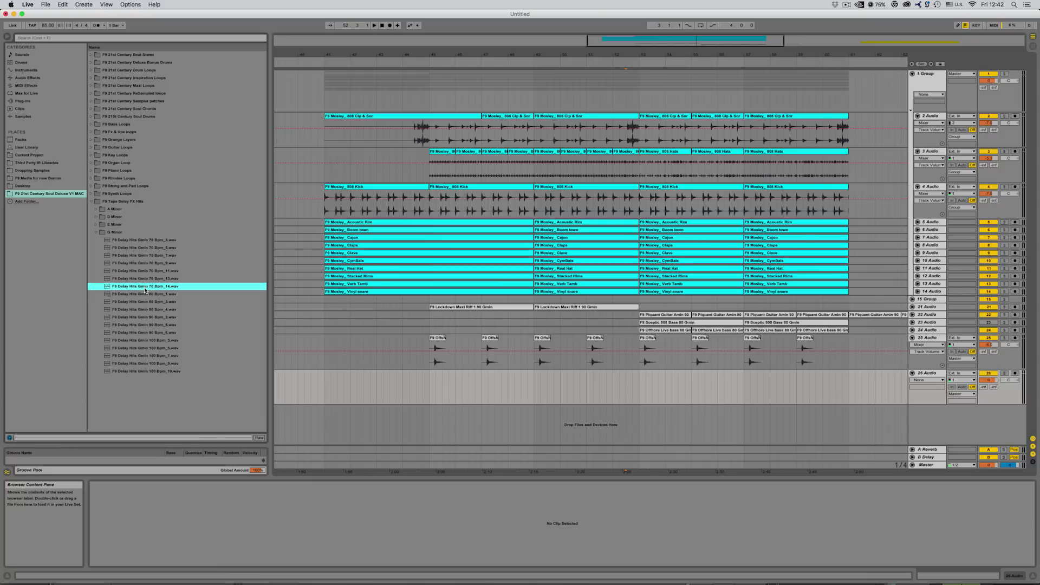
left_click(146, 280)
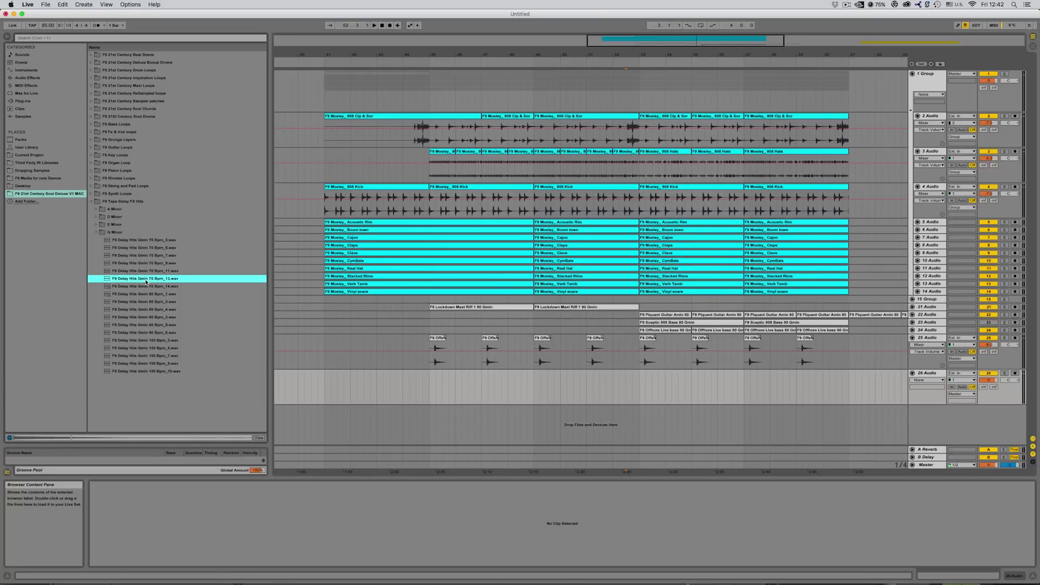
left_click(144, 271)
left_click(139, 264)
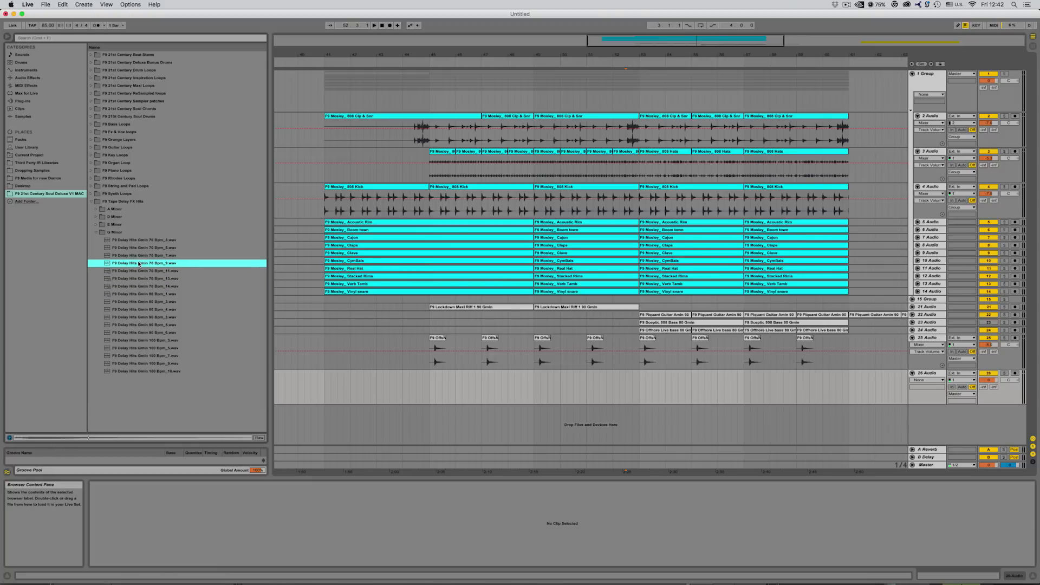
left_click(135, 255)
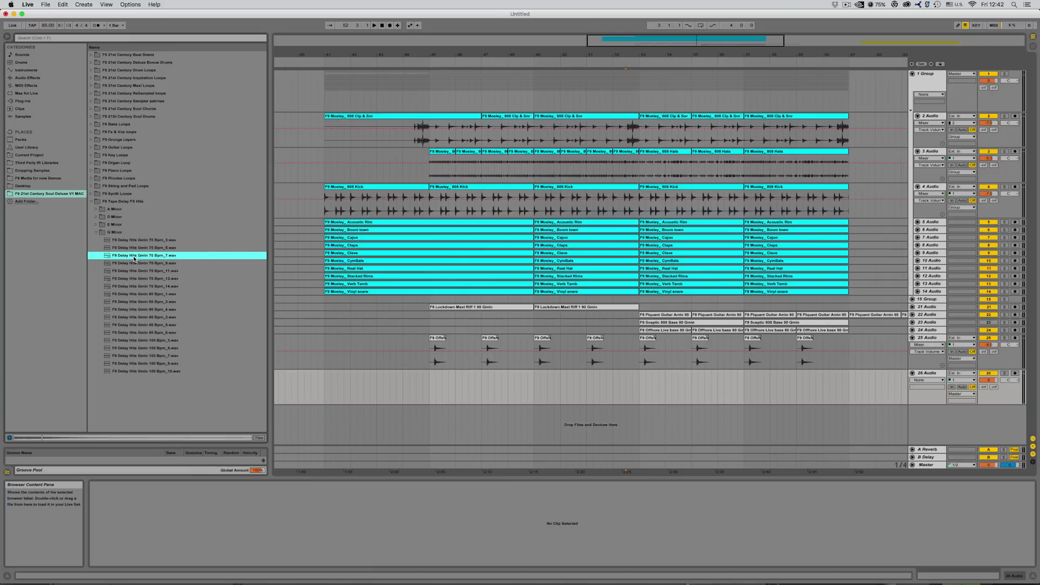
left_click_drag(136, 259, 425, 381)
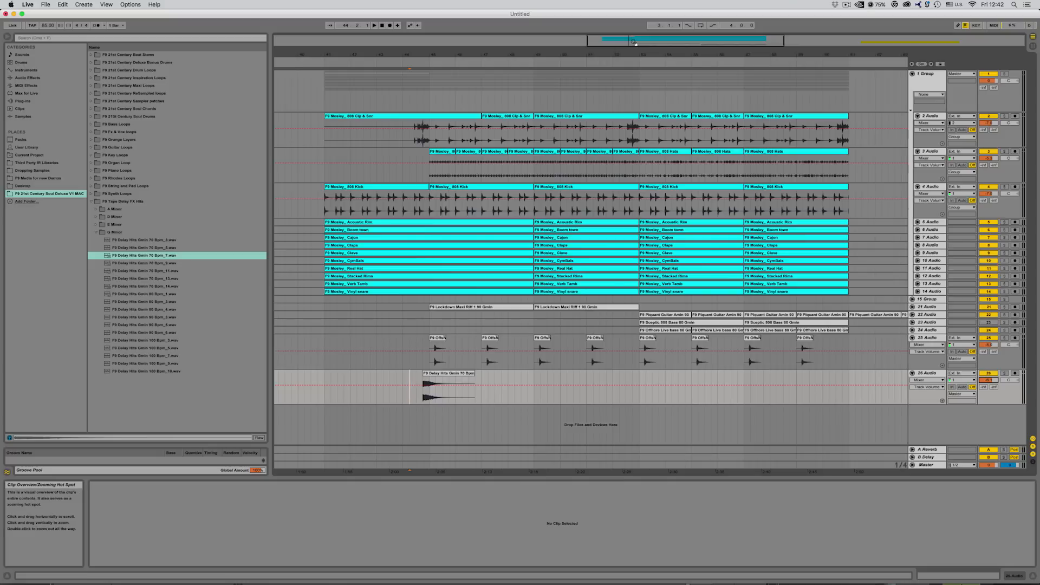
- Play the arrangement from around bar 44 to hear the delay hit leading into bar 45
left_click_drag(634, 42, 639, 76)
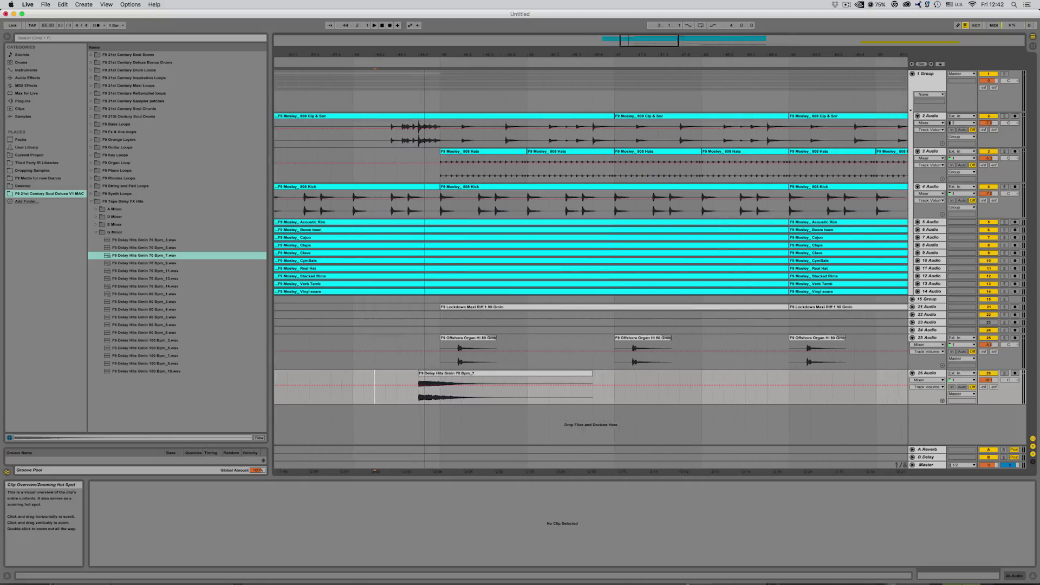
left_click(431, 380)
left_click(360, 380)
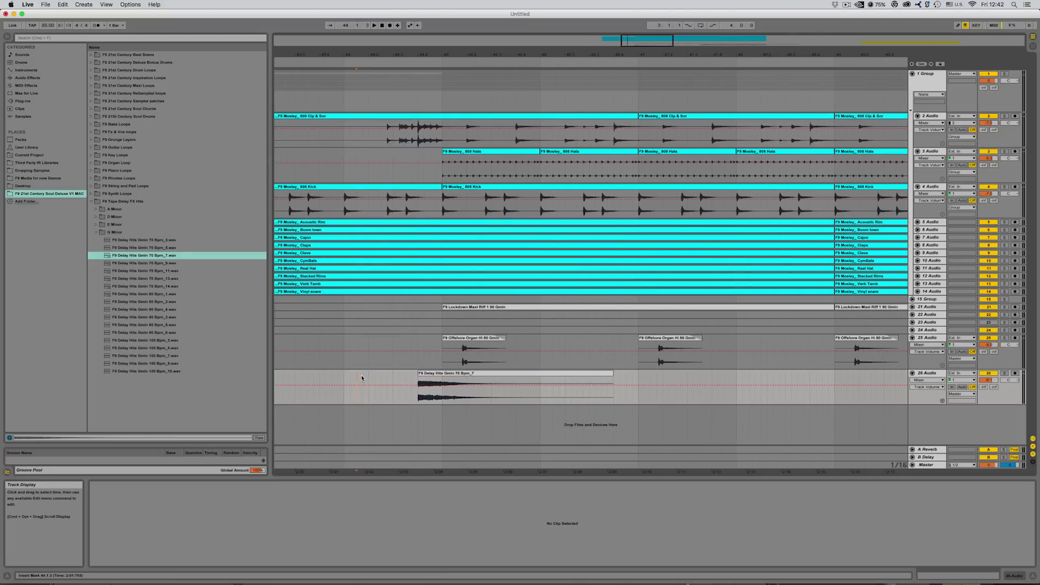
key("space")
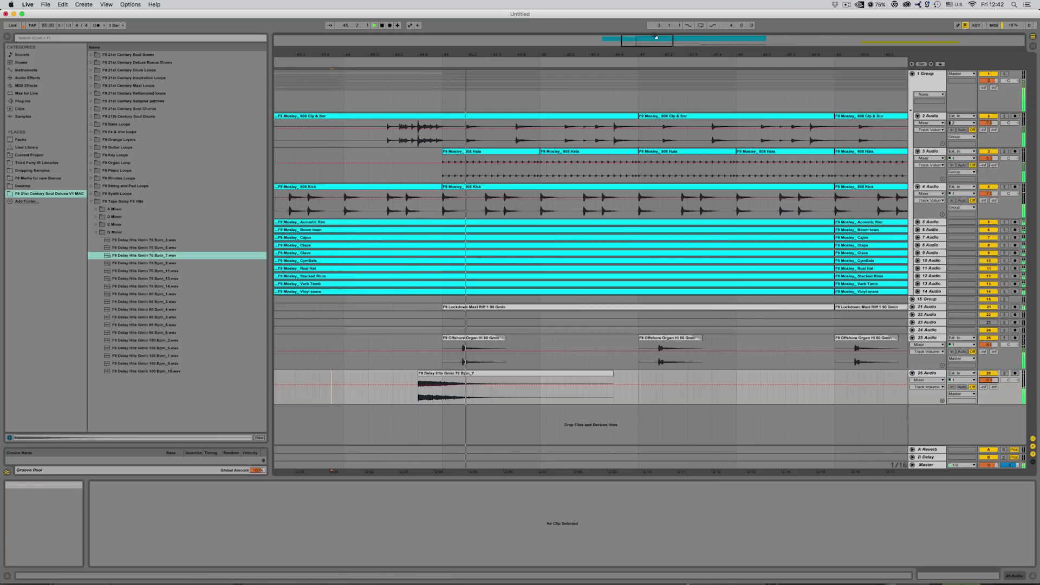
left_click_drag(648, 41, 646, 34)
left_click_drag(144, 332, 734, 379)
key("plus")
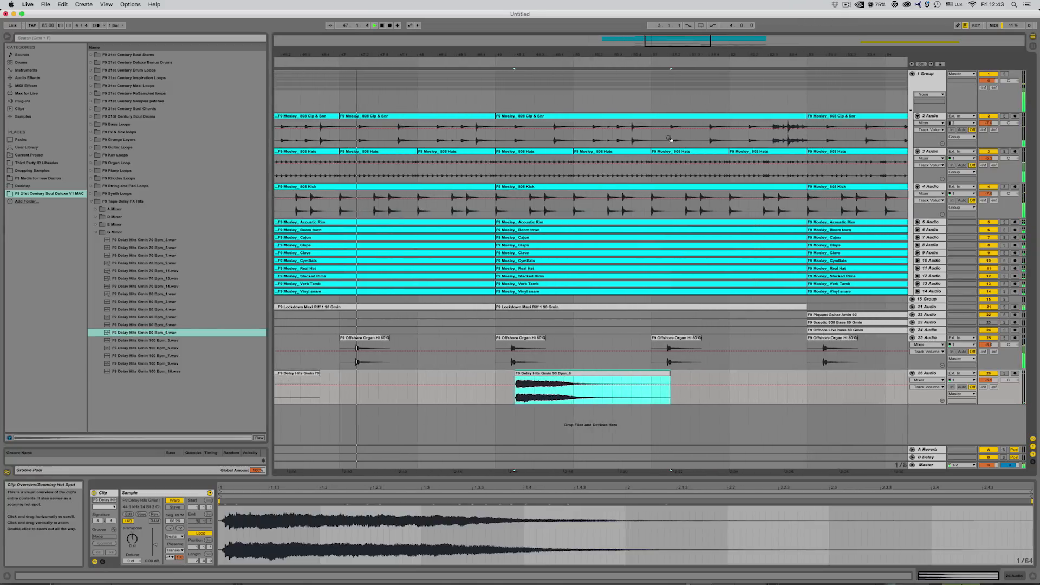
left_click_drag(523, 374, 484, 374)
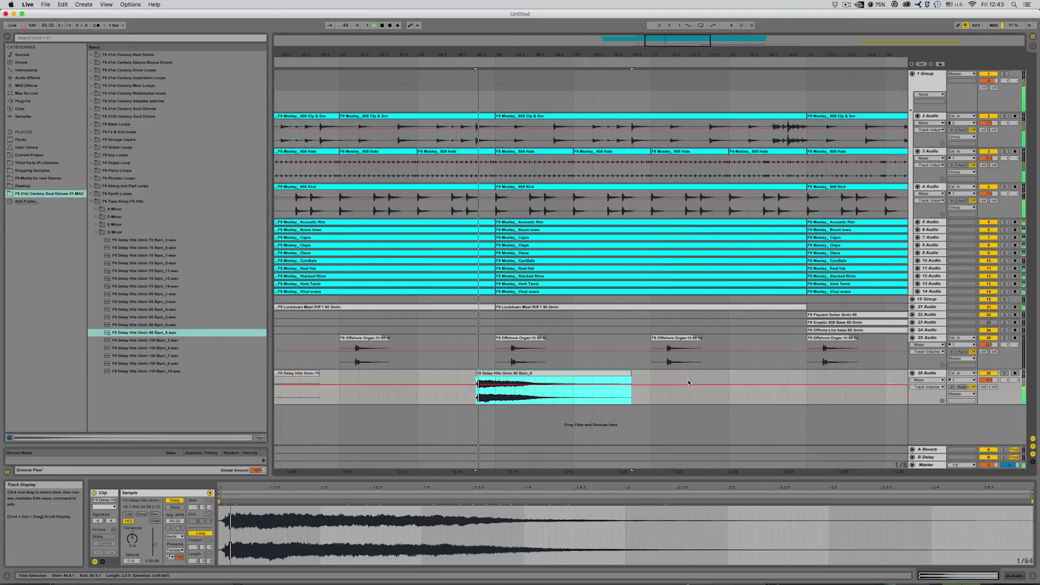
left_click_drag(487, 374, 507, 374)
key("Delete")
- Audition more G minor delay hits, place F9 Delay Hits Gmin 100 Bpm_3 at bar 49 and play it in context
left_click(144, 325)
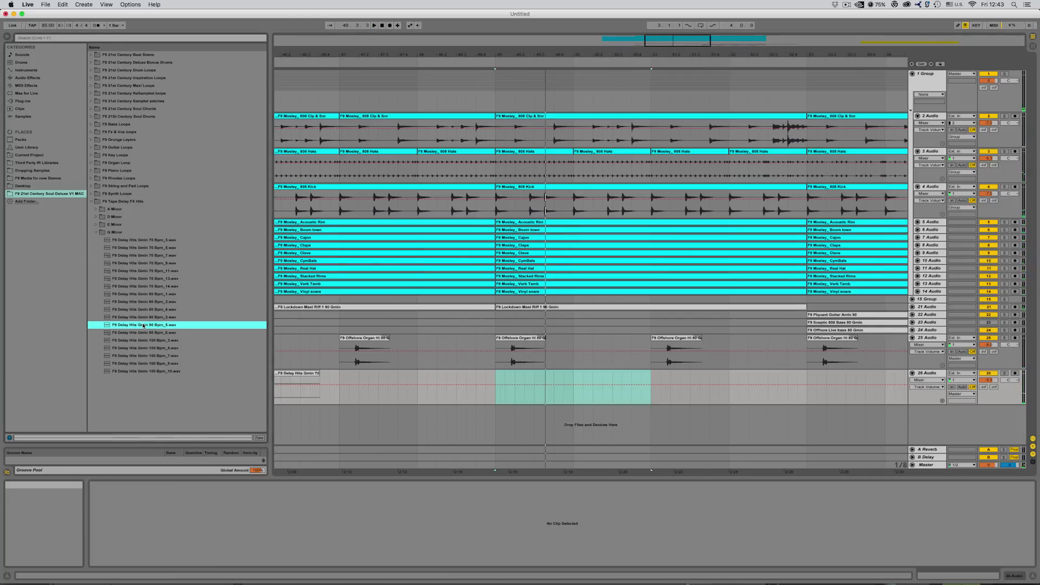
left_click(142, 333)
left_click(142, 340)
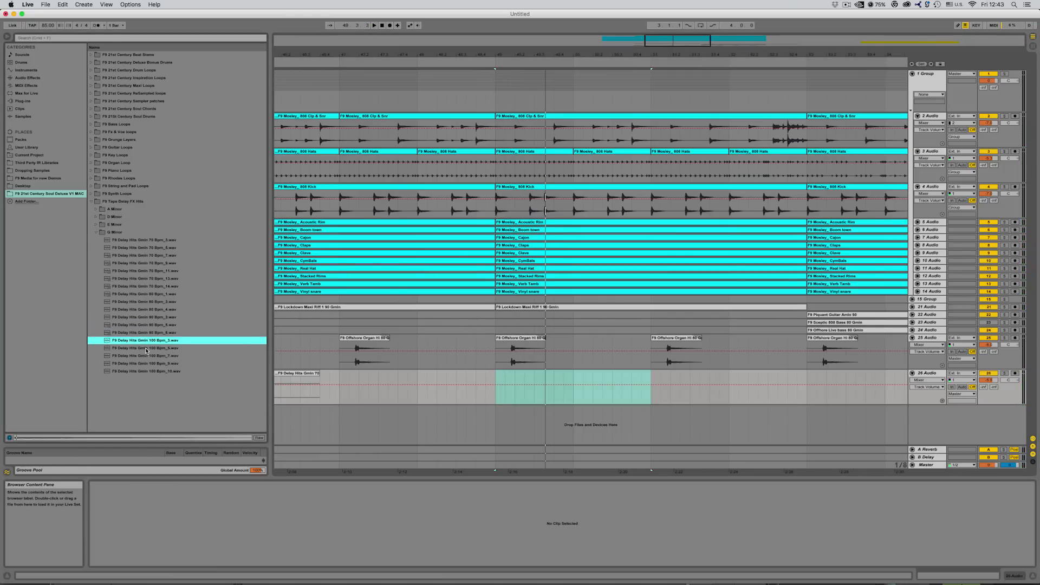
left_click_drag(138, 342, 504, 387)
left_click(476, 387)
left_click(930, 380)
left_click(930, 387)
left_click(554, 385)
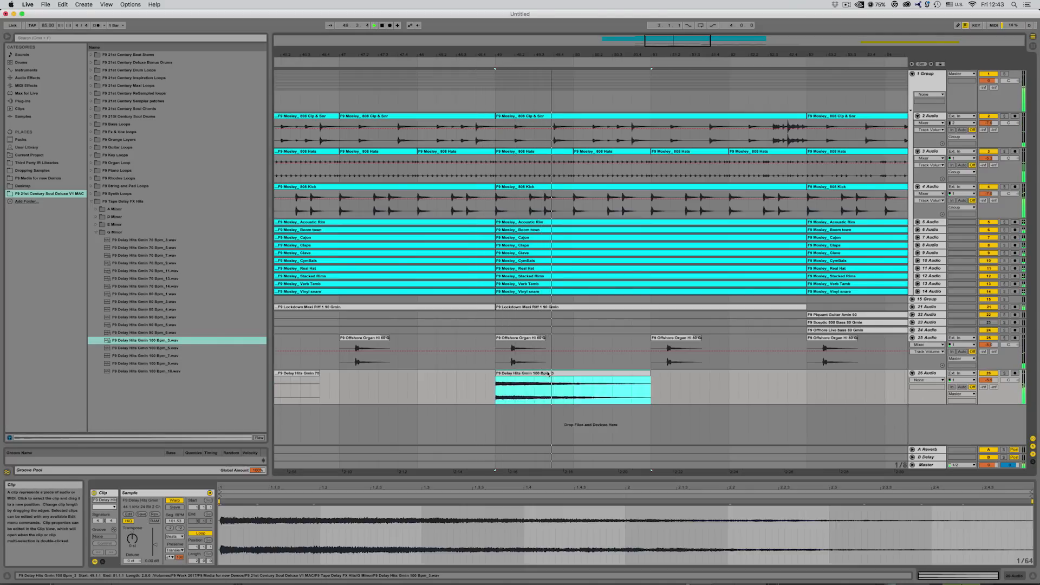
- Lower the gain of the delay hit clip at bar 49 to about -2.3 dB and listen on past bar 53
left_click_drag(152, 555, 152, 559)
left_click_drag(679, 39, 678, 43)
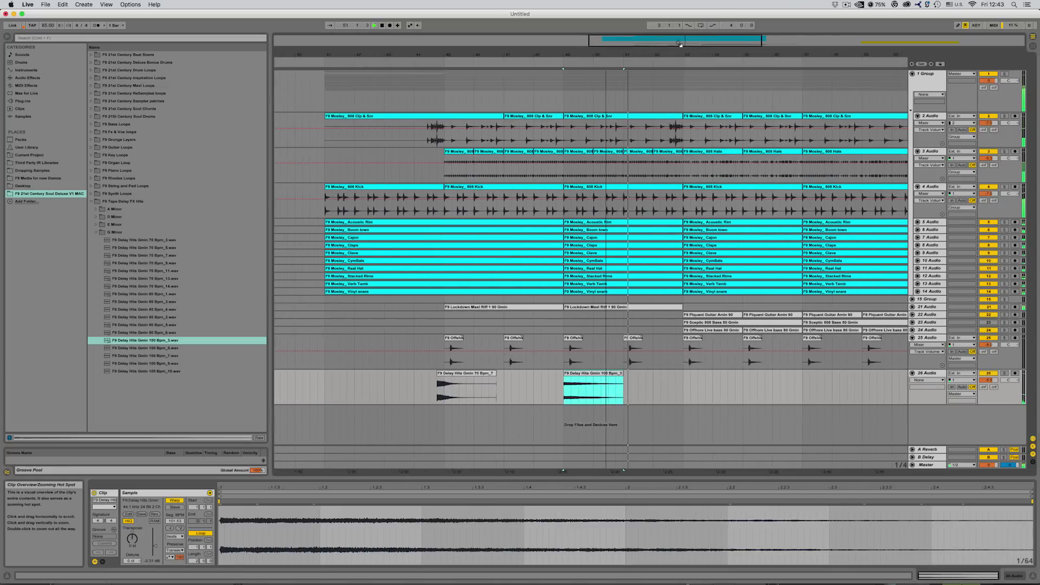
scroll(701, 300, "right", 5)
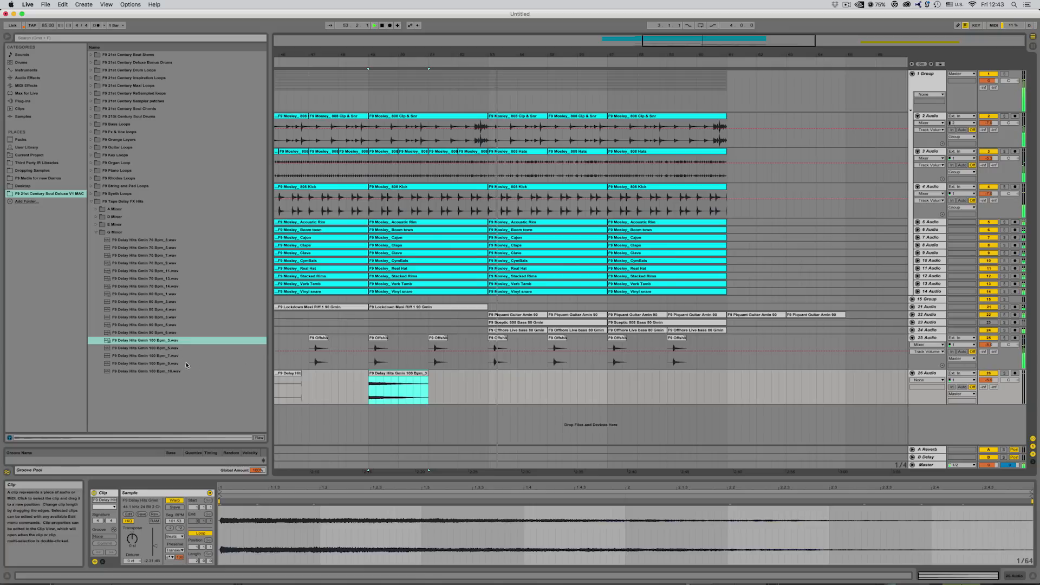
key("space")
- Duplicate the F9 Delay Hits Gmin 70 Bpm_7 clip to just before bar 53 on the same track
scroll(359, 374, "left", 3)
left_click(384, 374)
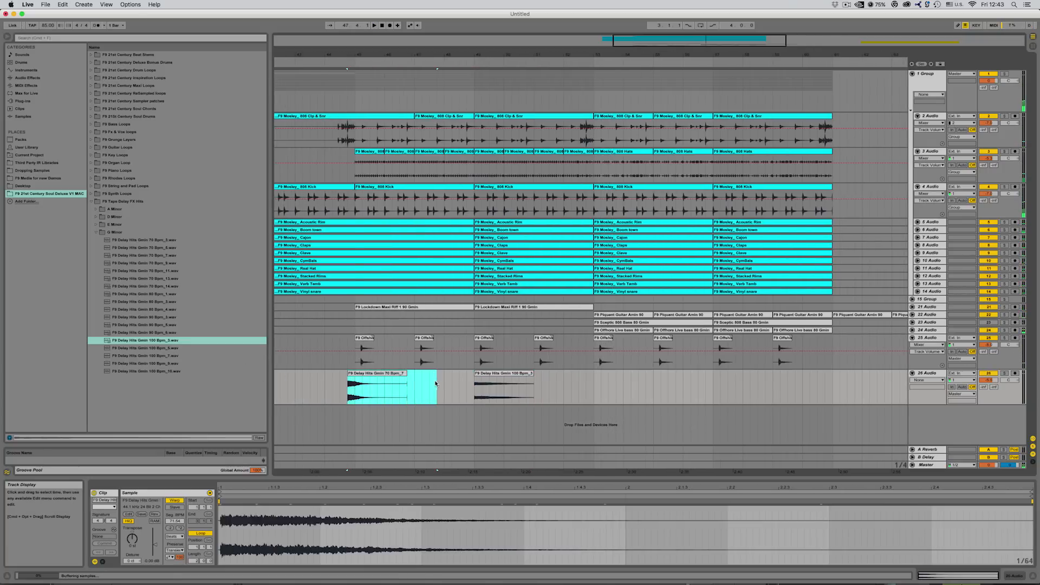
left_click_drag(384, 374, 623, 375)
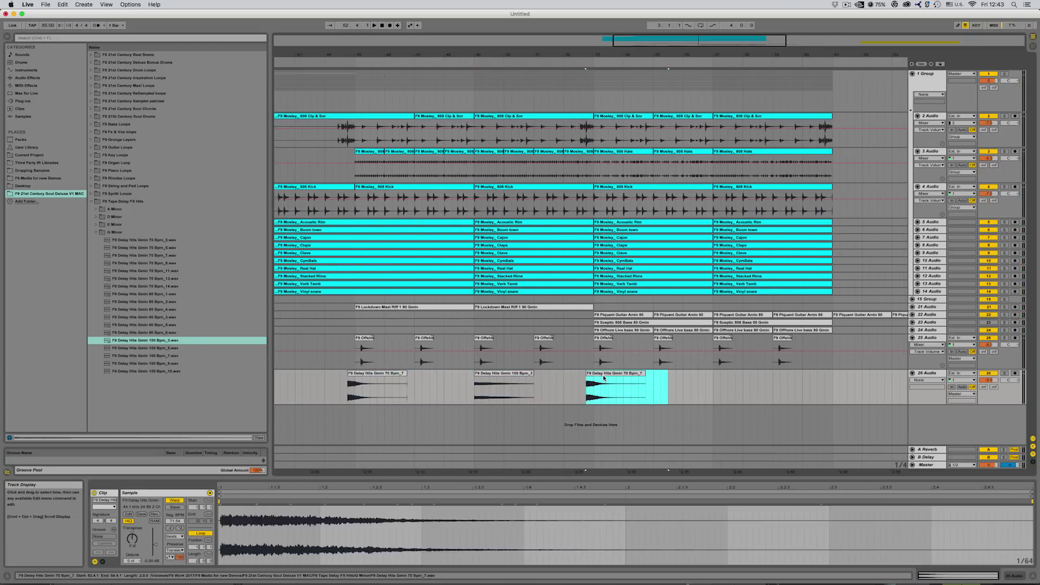
left_click(575, 383)
key("plus")
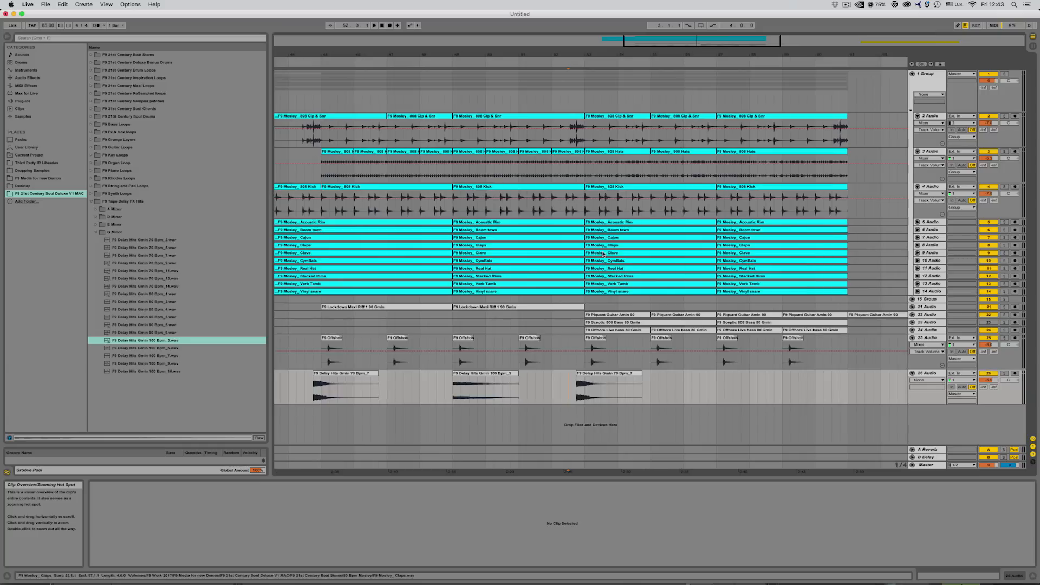
- Delete the two Mosley 808 Kick clips between bars 53 and 61
left_click(765, 188)
key("Delete")
key("Left")
key("Delete")
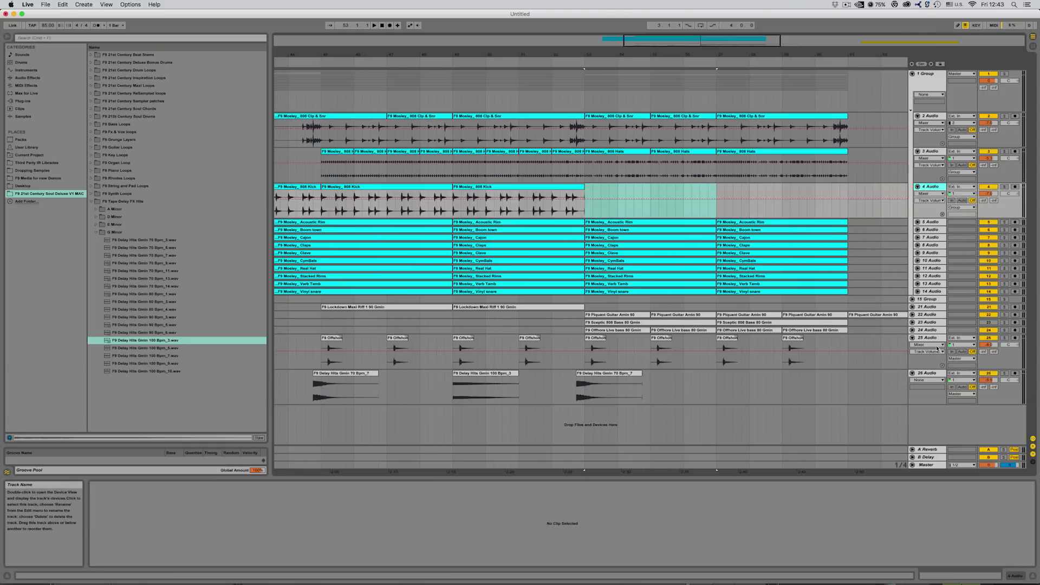
- Add a MIDI track below the delay hits and load F9 21St C Deluxe Kicks from the Ableton 9 Racks drum patches onto it
left_click(924, 374)
key("super+shift+t")
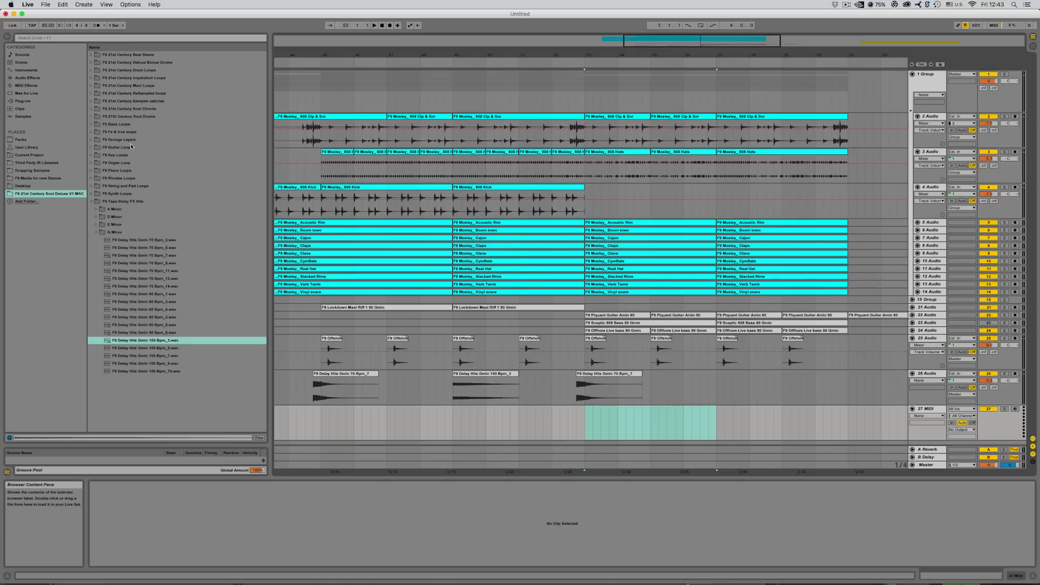
left_click(91, 201)
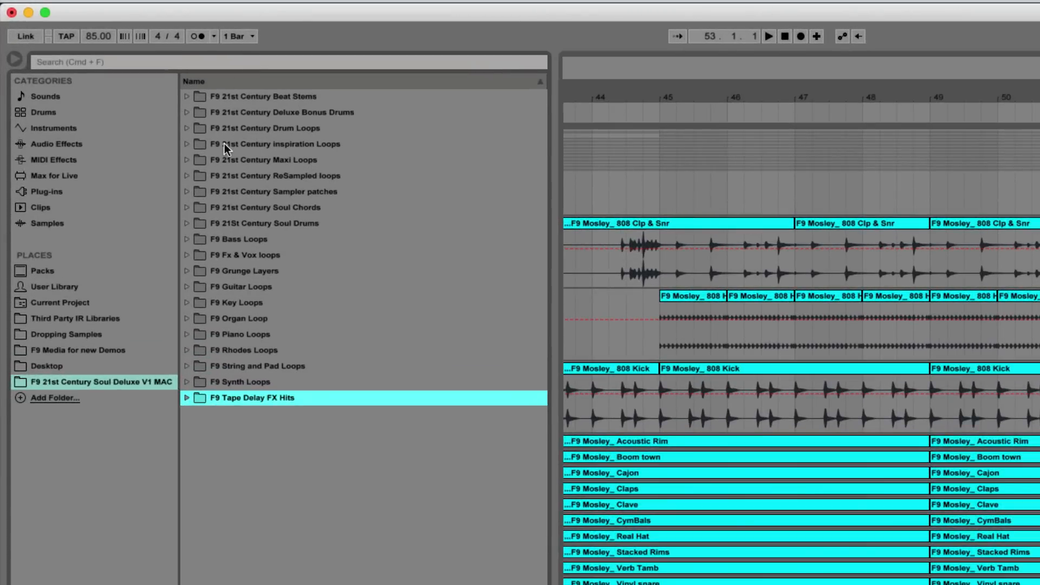
left_click(187, 191)
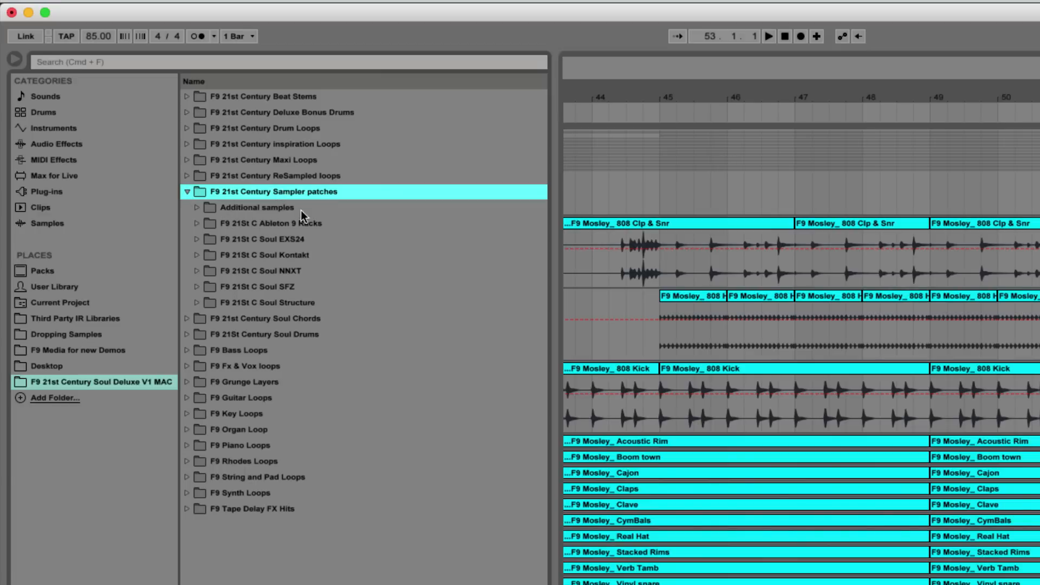
left_click(281, 223)
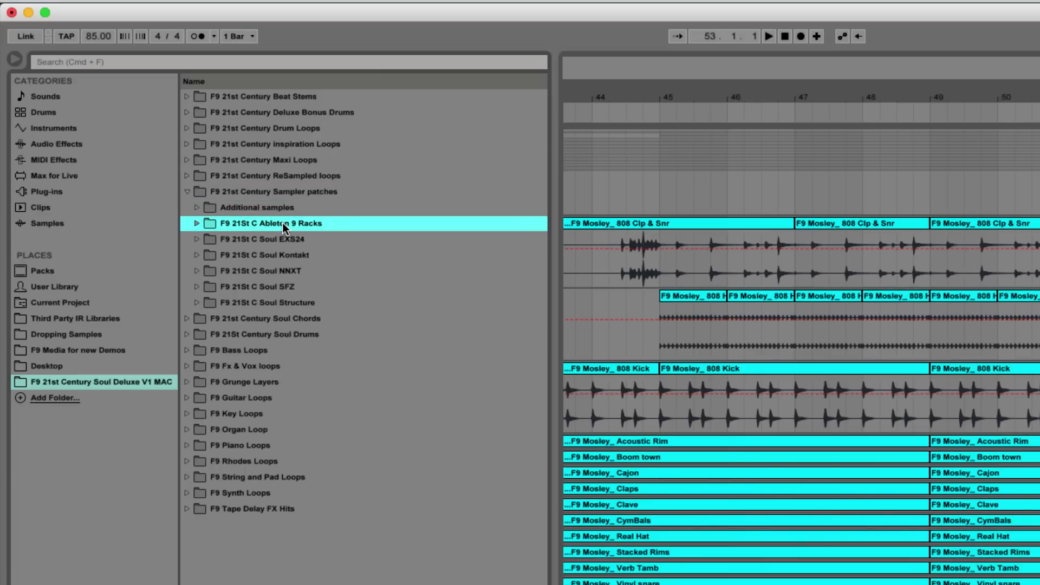
left_click(197, 223)
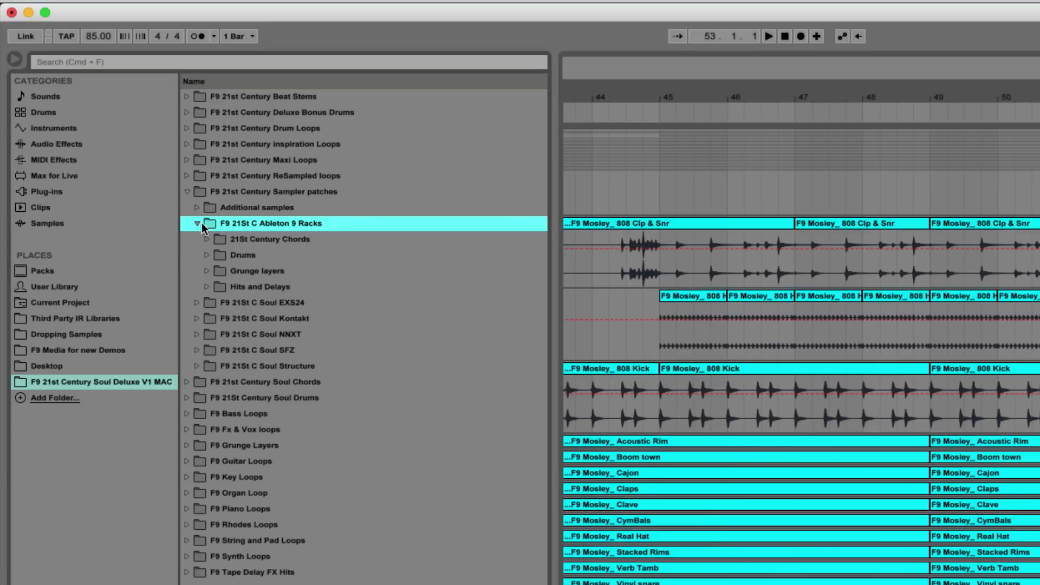
left_click(207, 255)
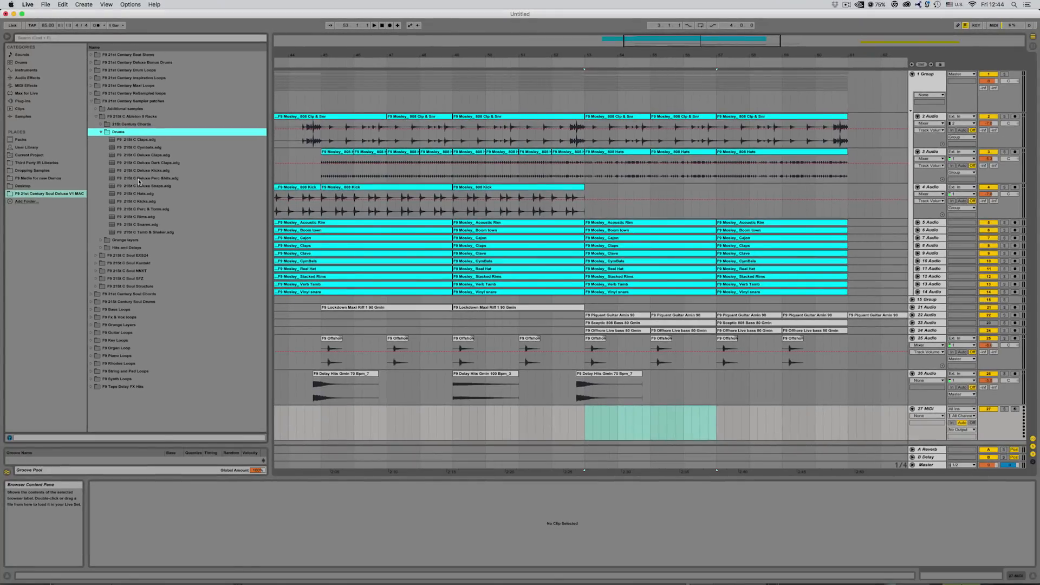
left_click(146, 171)
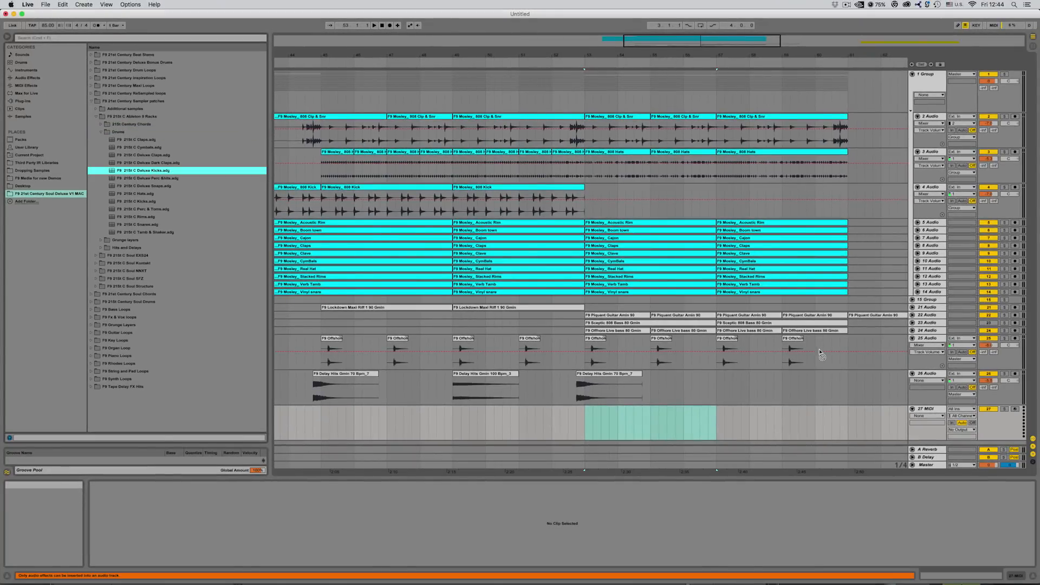
left_click_drag(594, 368, 593, 370)
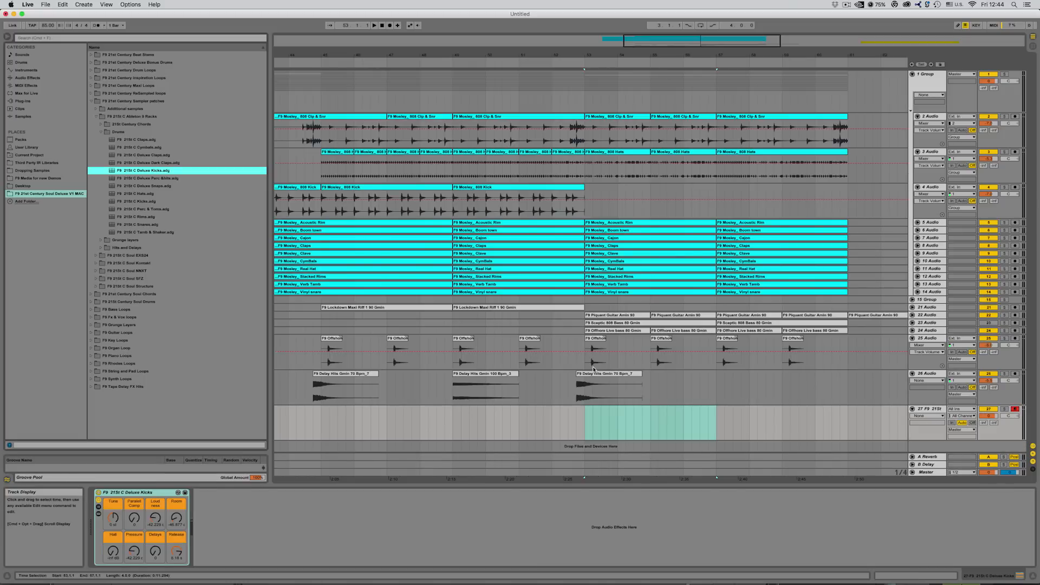
- Record a kick part on the Deluxe Kicks track from bar 53 to bar 57
left_click(887, 424, "shift")
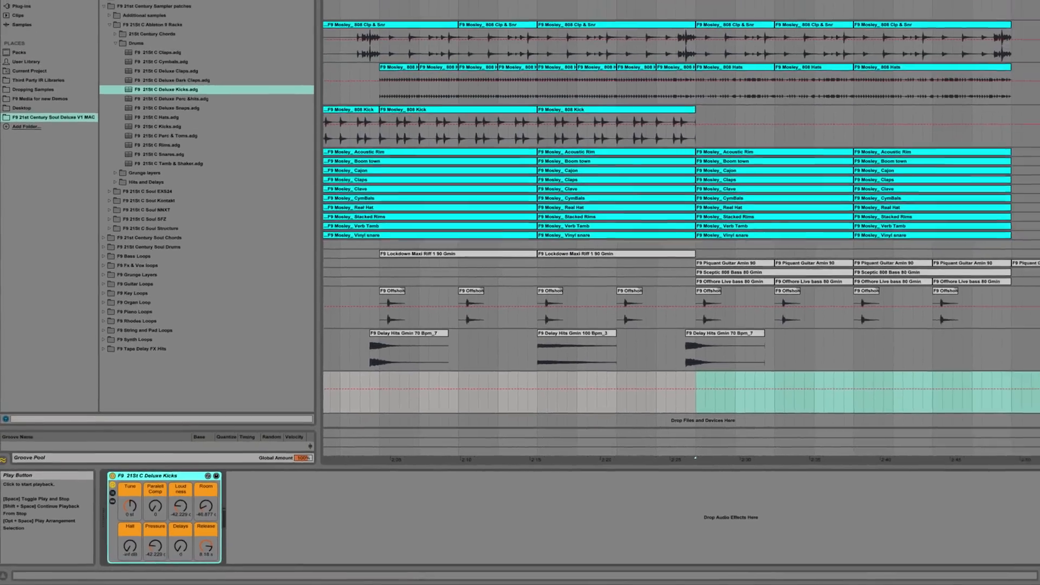
left_click(374, 26)
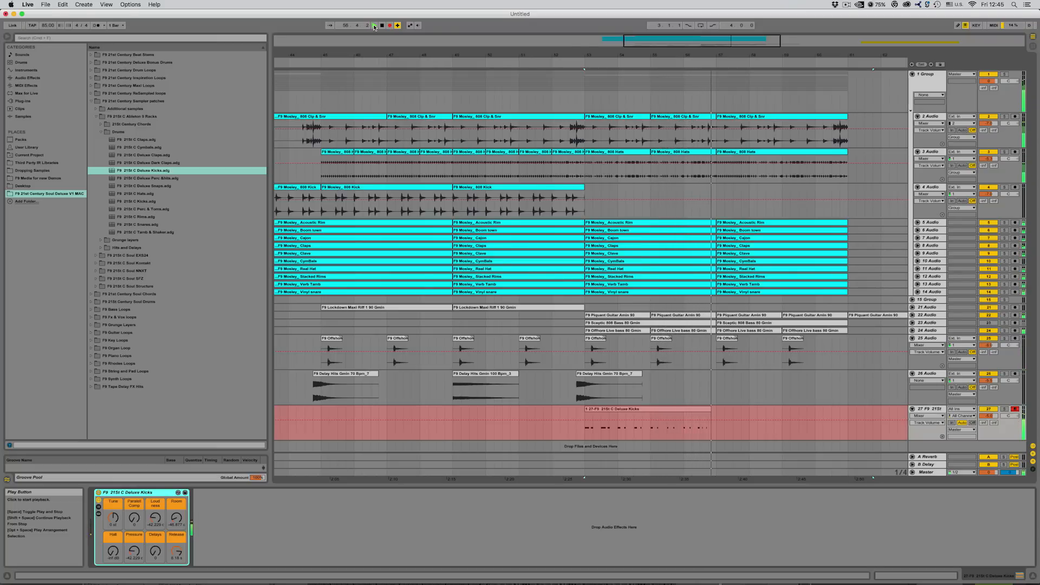
key("space")
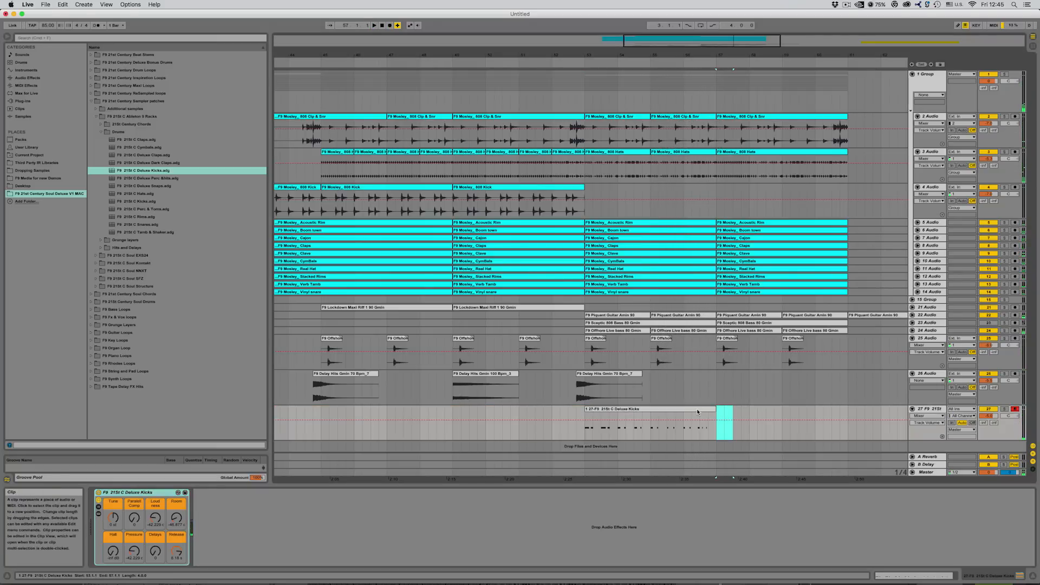
- Quantize the first note of the recorded Deluxe Kicks clip to 1/16, adjusting note start and end, at 100% amount
double_click(650, 425)
left_click(211, 511)
right_click(210, 512)
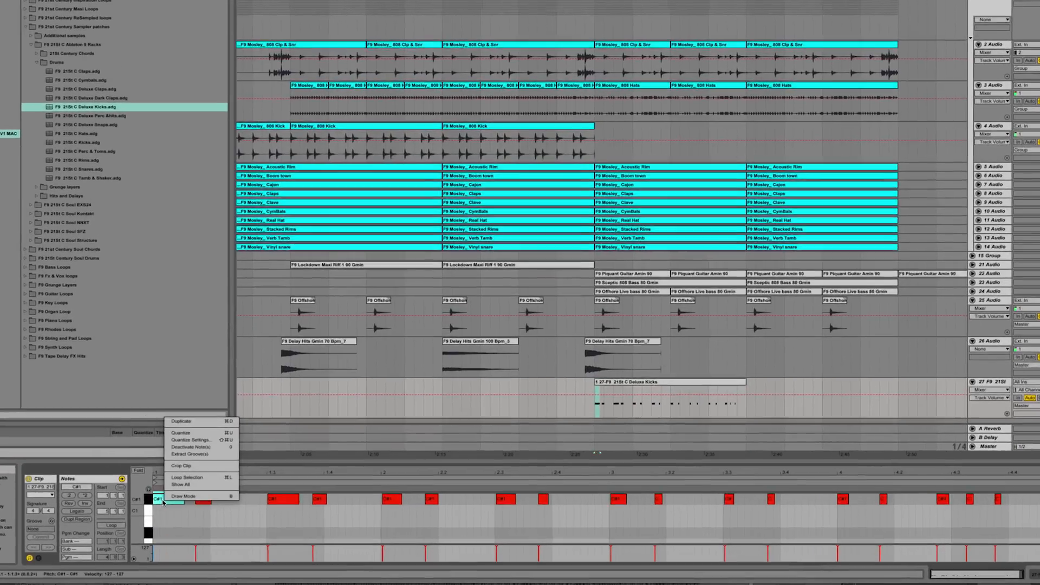
left_click(191, 440)
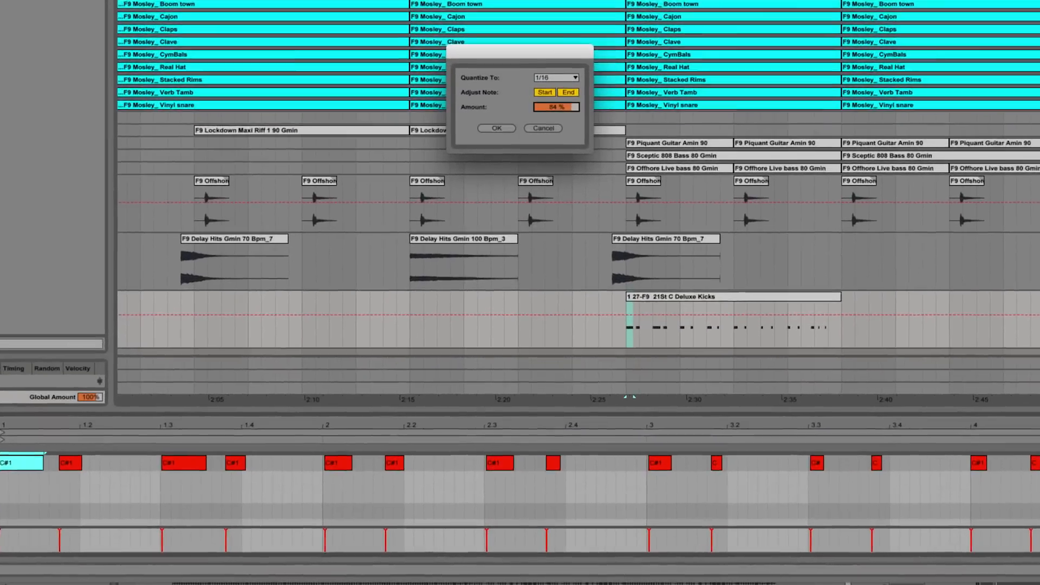
left_click_drag(556, 107, 556, 97)
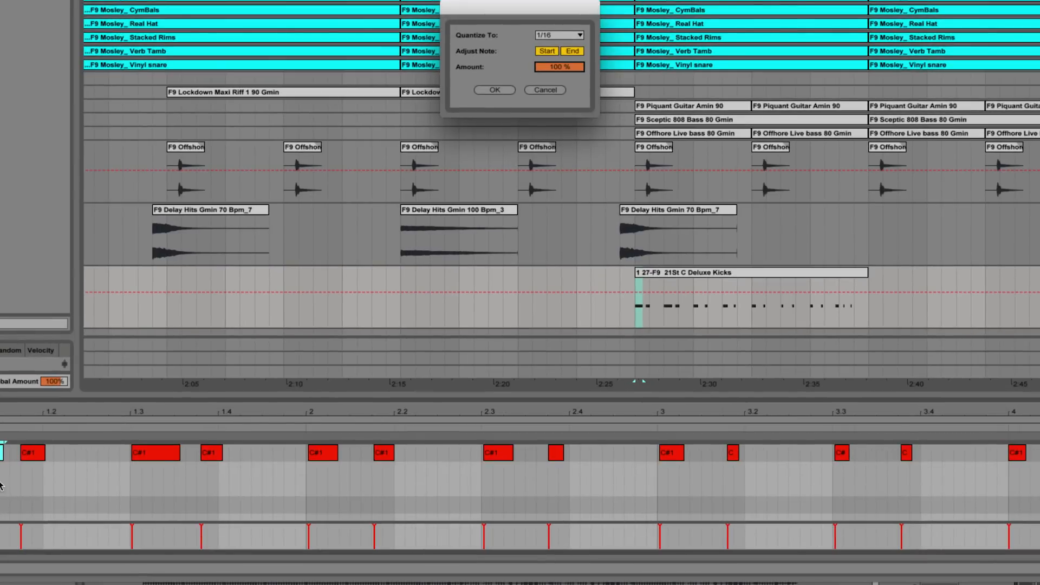
left_click(513, 89)
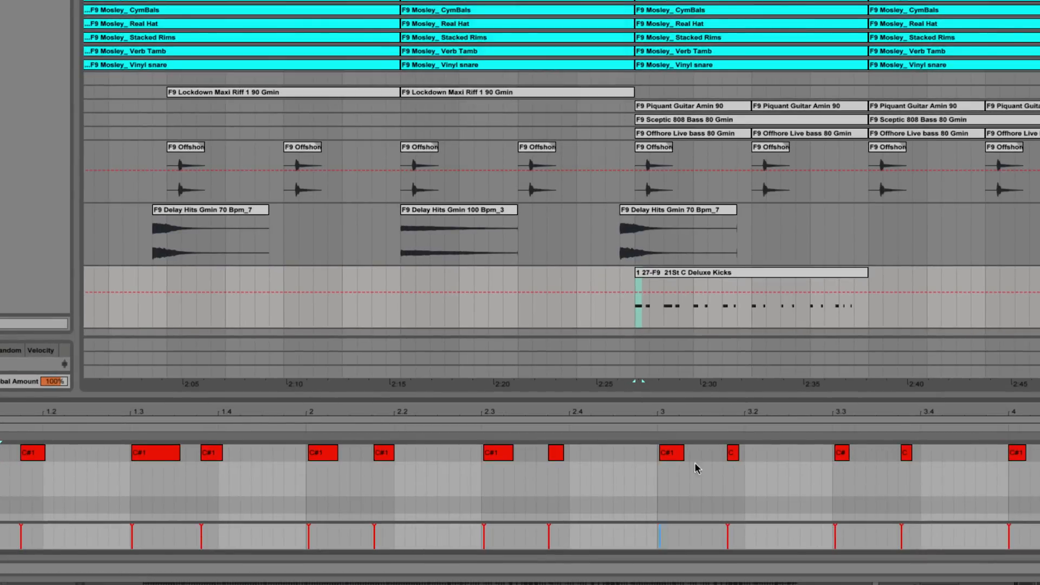
- Quantize the kick note at the start of the clip's bar 3 and its last three kick notes to 1/16 at 100%
right_click(671, 460)
left_click(698, 475)
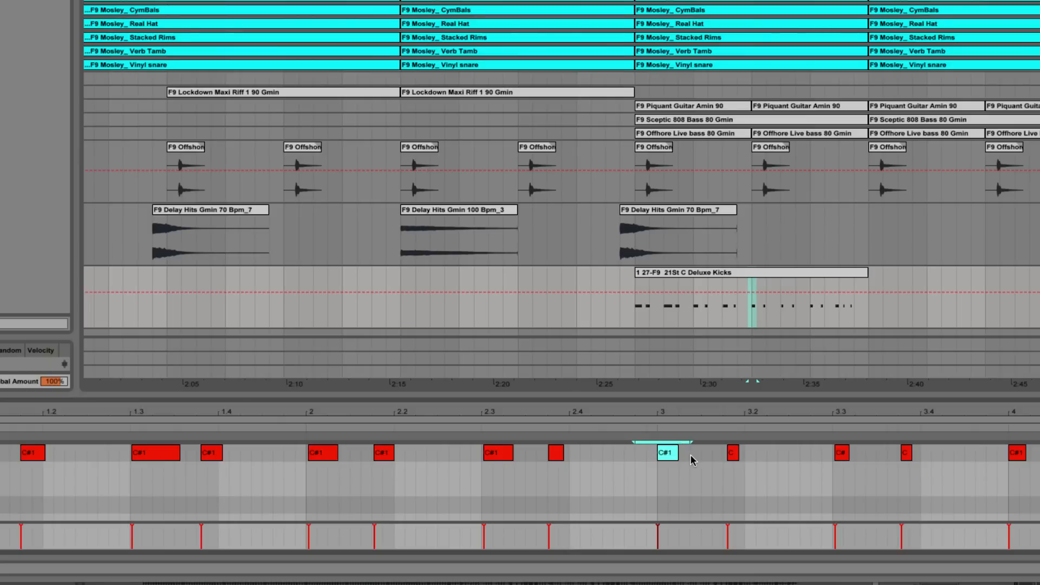
left_click_drag(920, 477, 1037, 447)
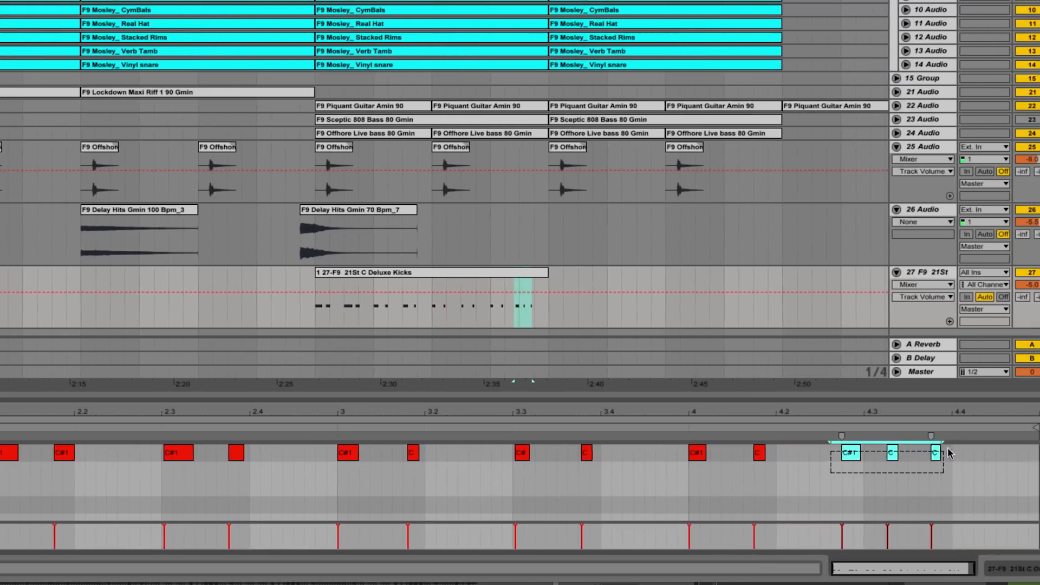
right_click(1025, 454)
left_click(932, 489)
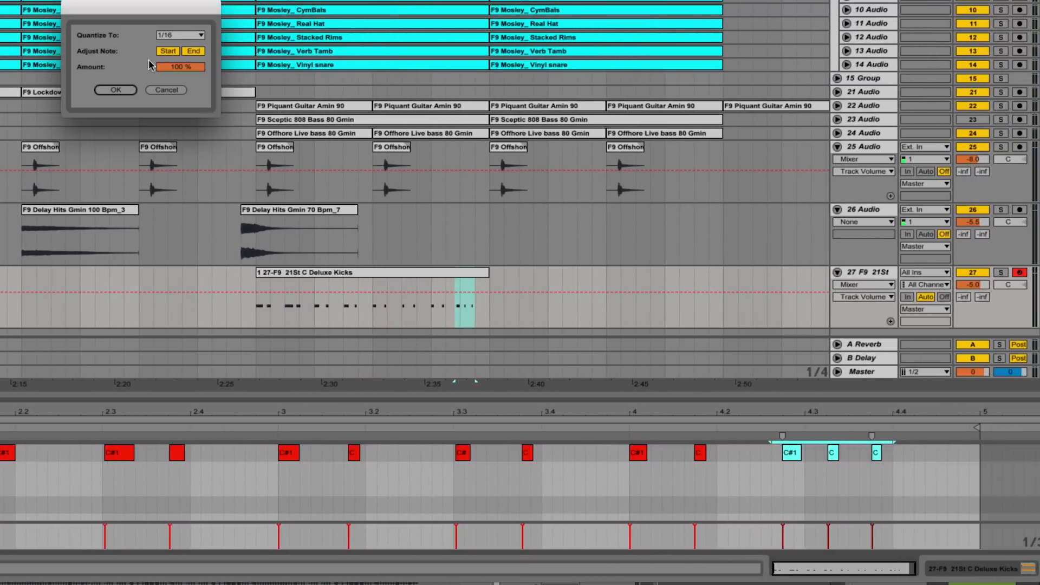
left_click(116, 91)
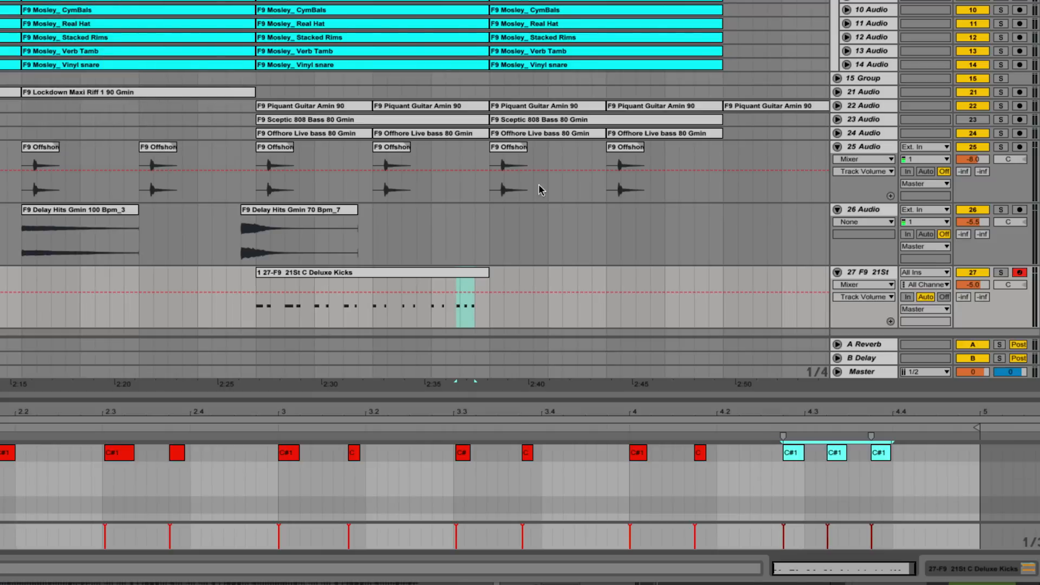
- Duplicate the Deluxe Kicks clip to bar 57 and set its track volume to -6.4 dB while playing from just before bar 53
left_click_drag(488, 281, 256, 293)
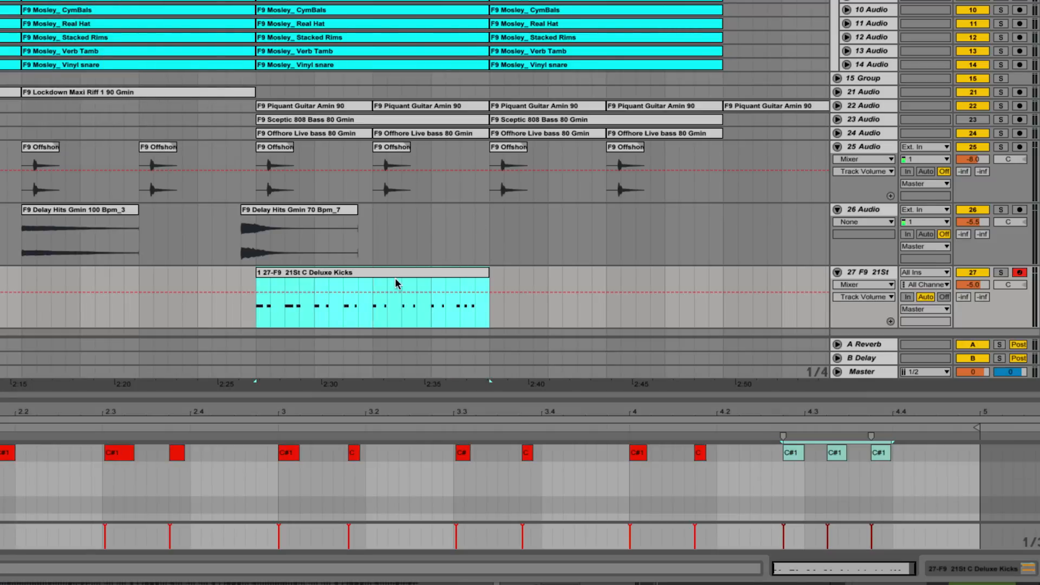
key("ctrl+d")
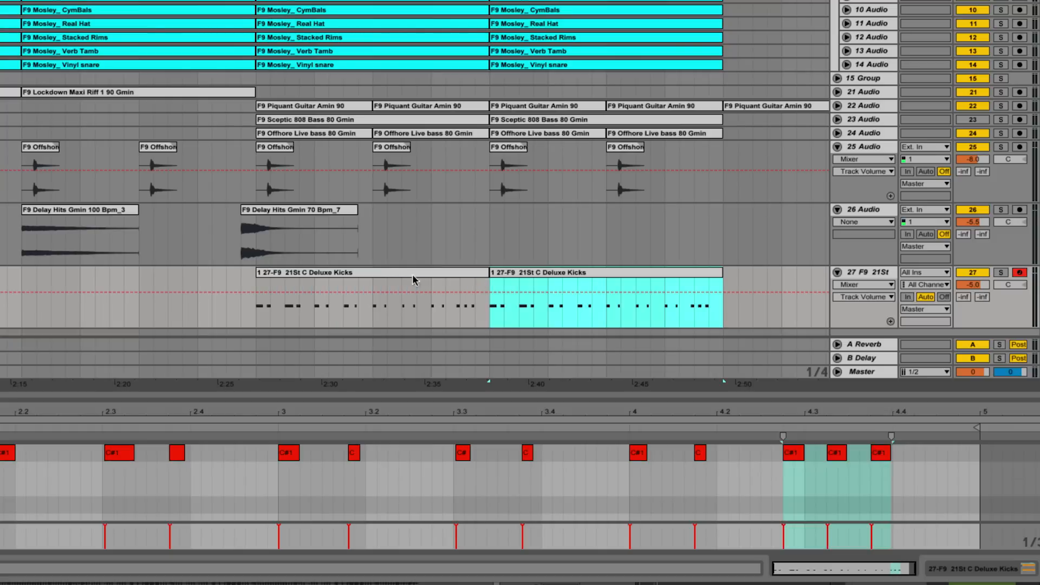
left_click(212, 275)
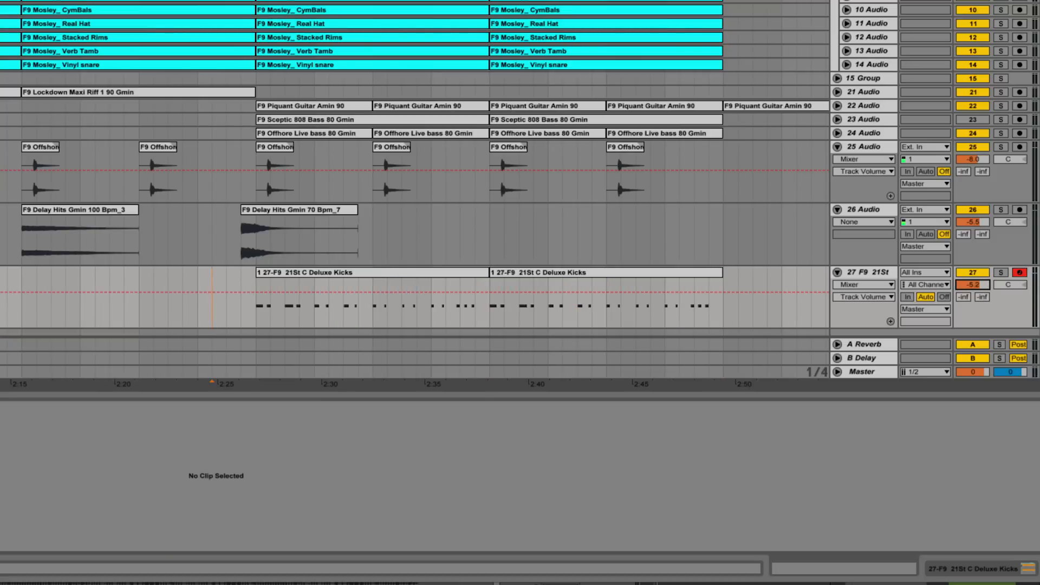
left_click(300, 275)
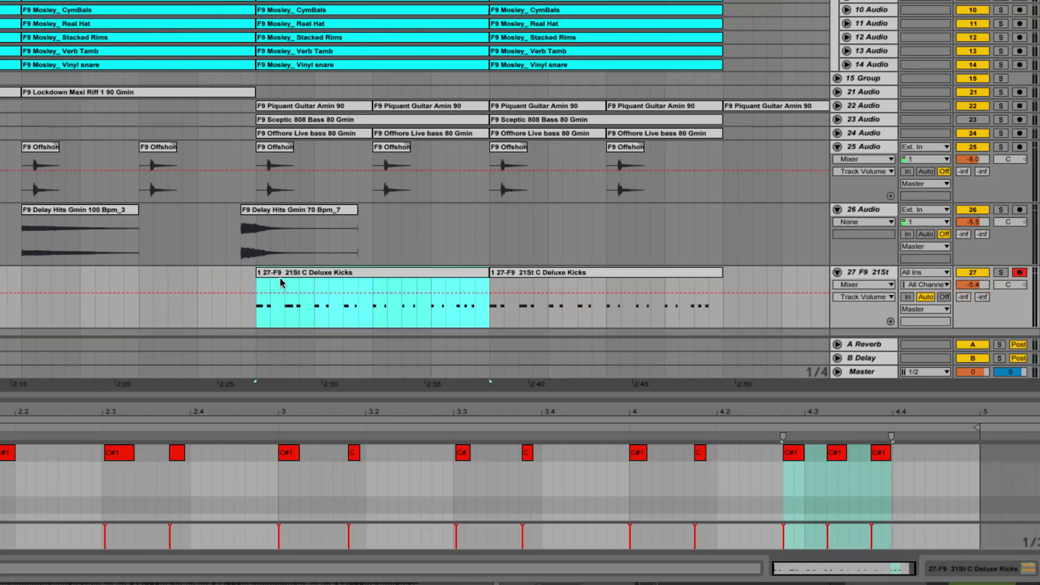
left_click(234, 275)
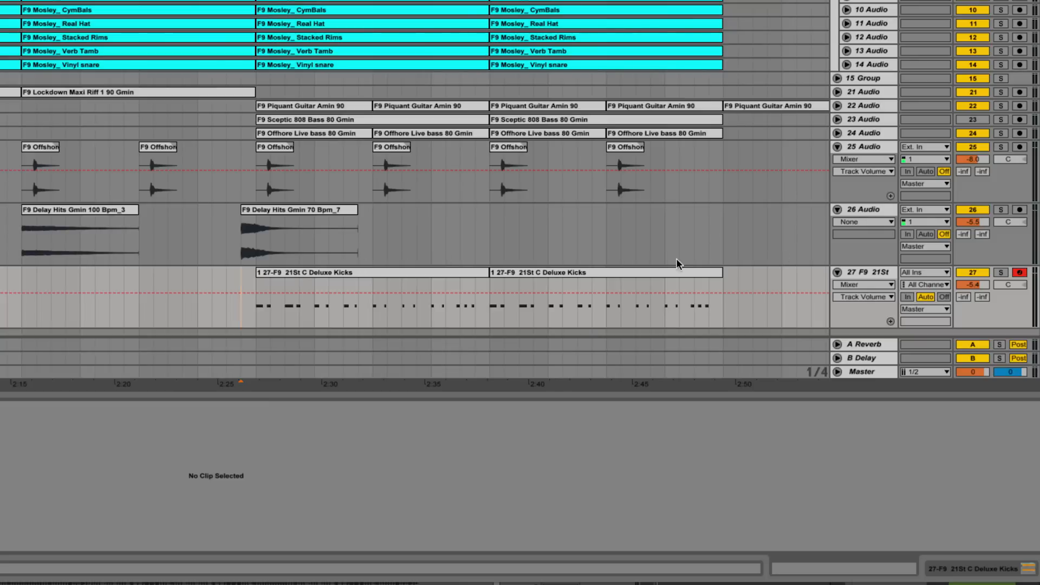
key("space")
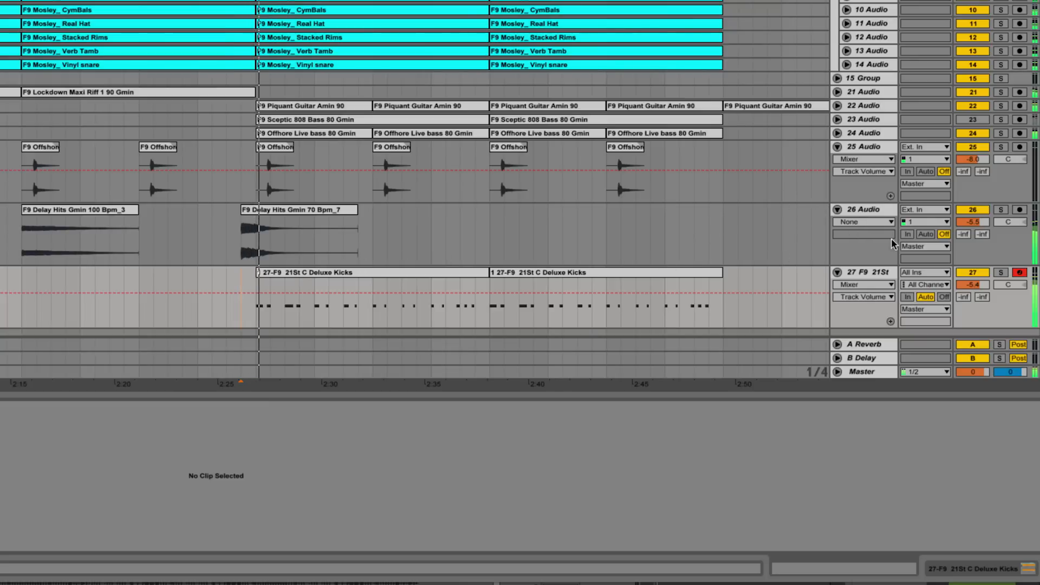
left_click_drag(973, 284, 978, 277)
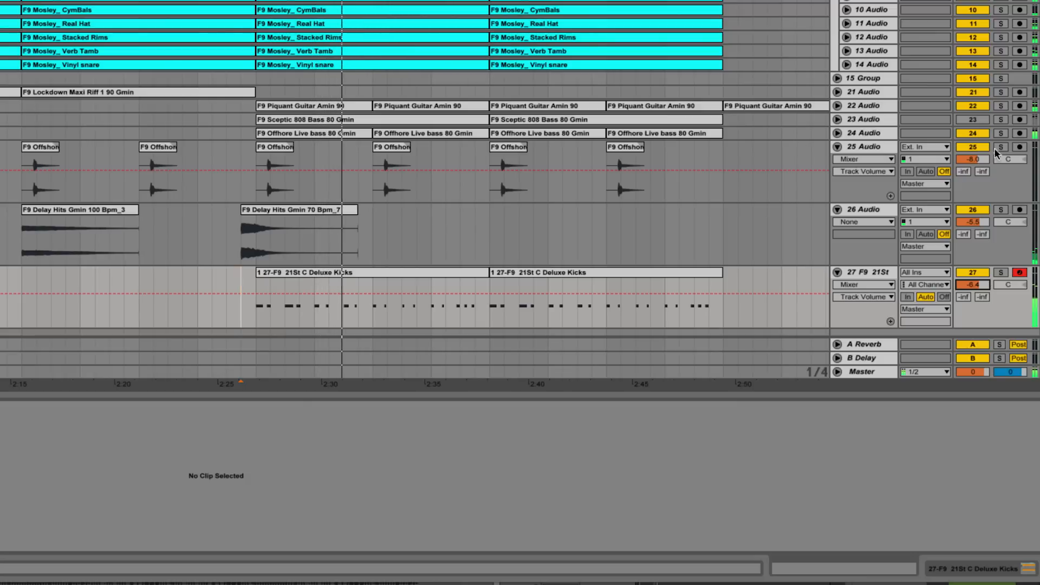
scroll(606, 153, "right", 3)
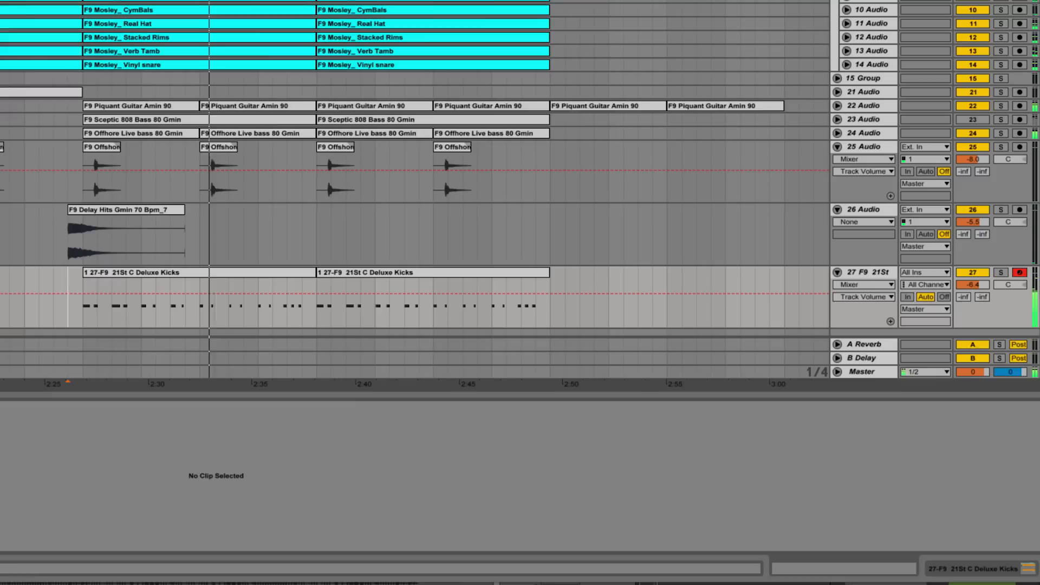
- Delete the Mosley 808 Clp & Snr and 808 Hats clips from bar 57 onward
left_click(433, 273)
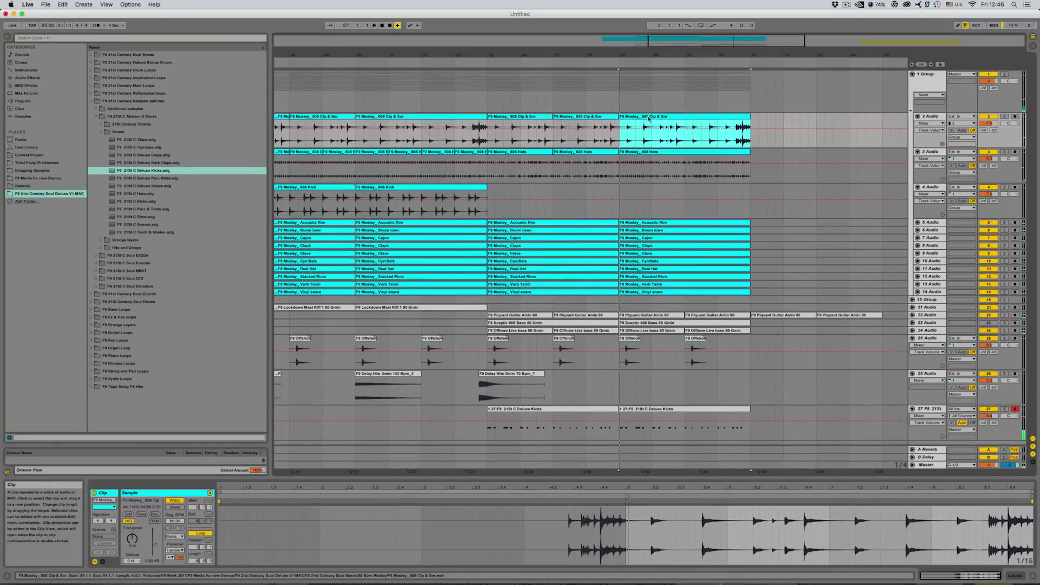
key("Delete")
left_click(684, 165)
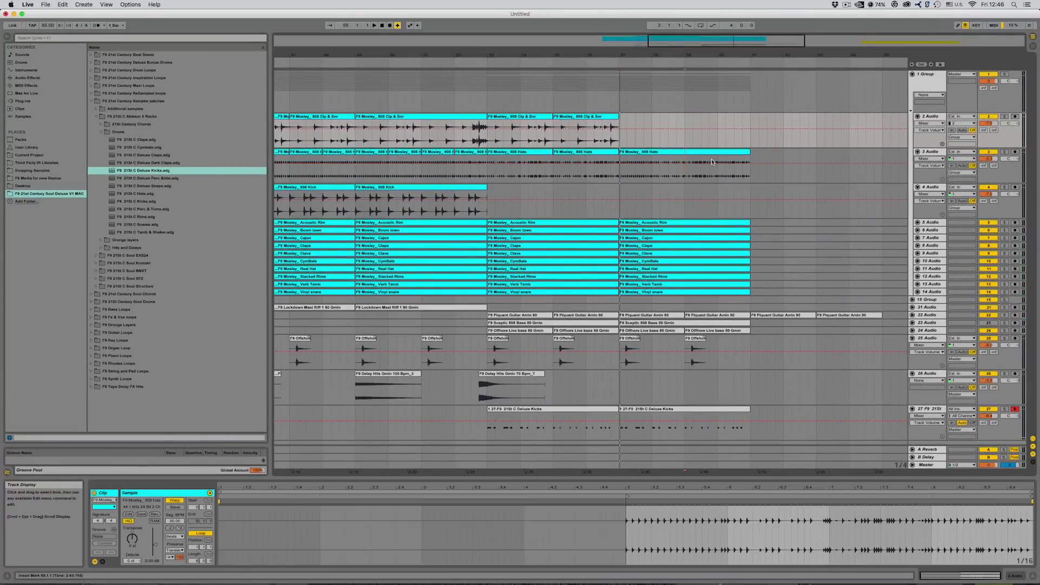
key("Delete")
- Delete the Mosley Boom town, Claps, Stacked Rims and Acoustic Rim clips between bars 57 and 61
left_click(597, 209)
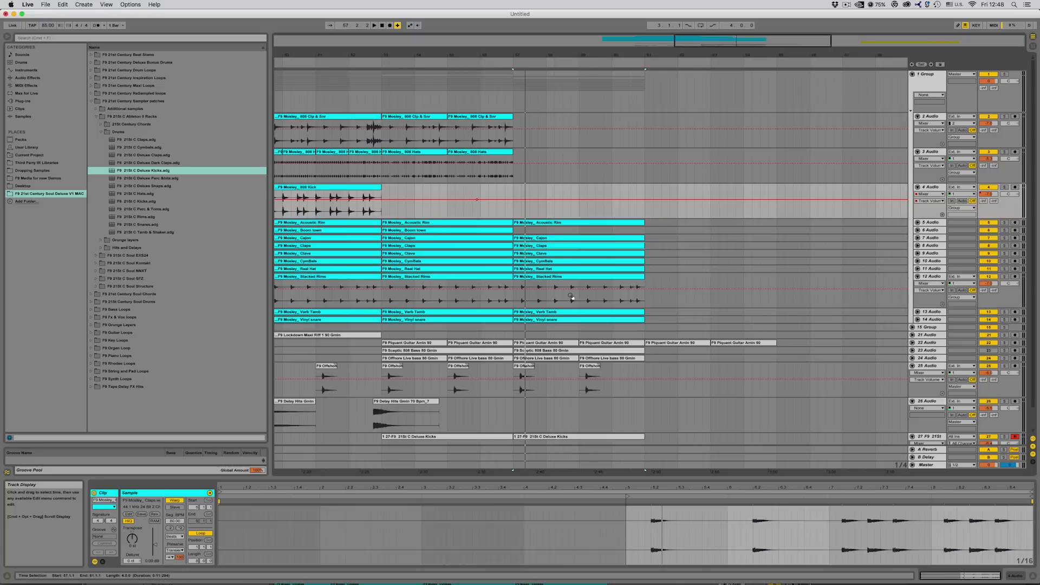
left_click(722, 245)
left_click(575, 246)
key("Delete")
left_click(547, 277)
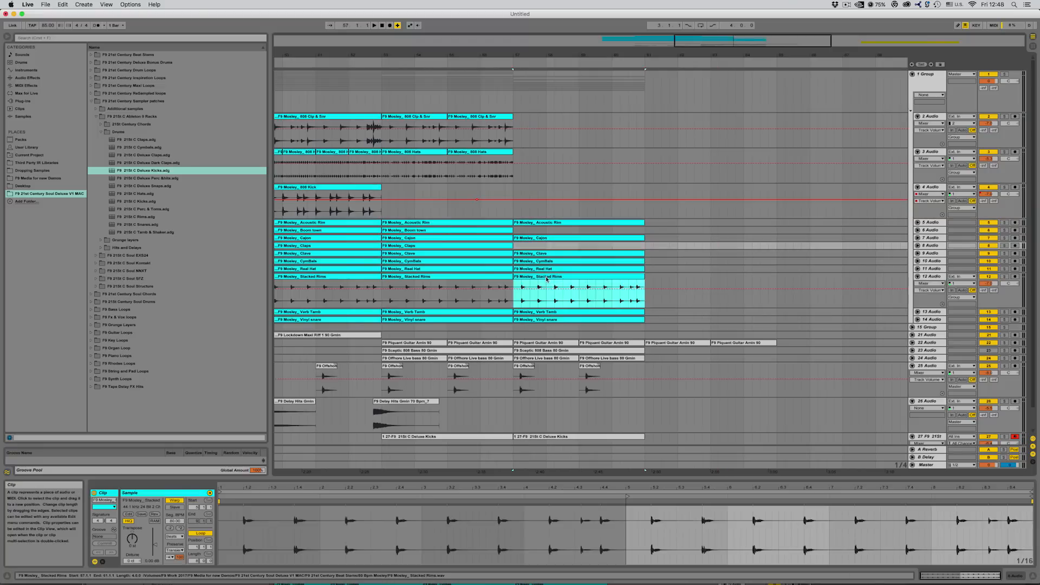
key("Delete")
left_click(549, 223)
key("Delete")
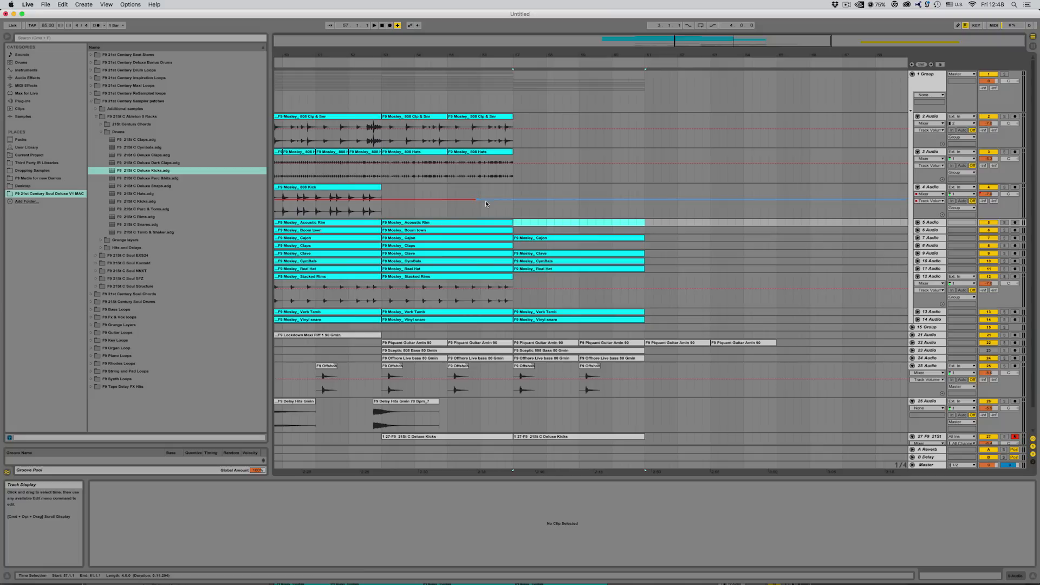
- Collapse all the arrangement tracks and delete the Mosley Vinyl snare clip between bars 57 and 61
left_click(371, 210)
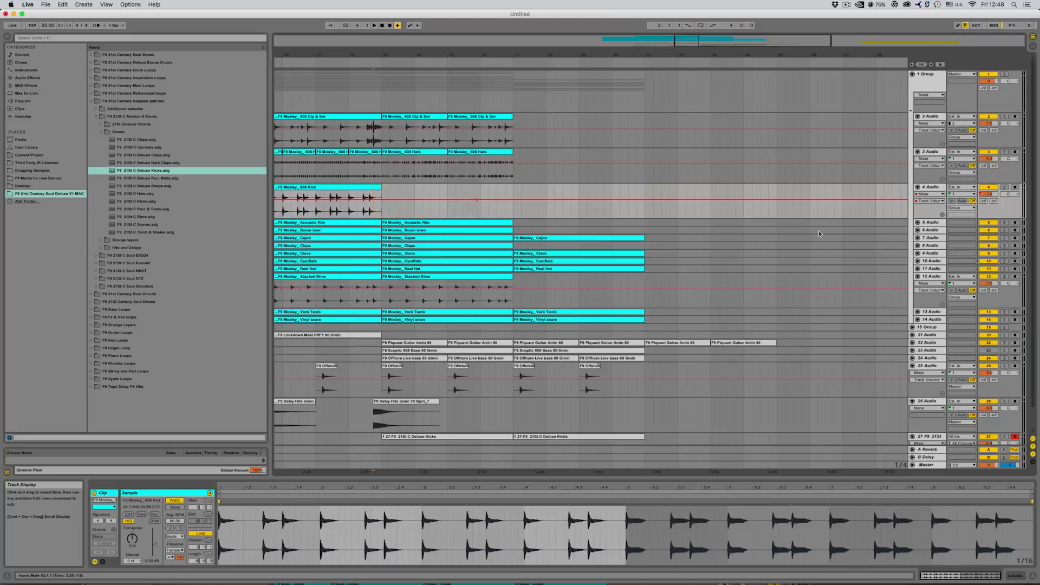
left_click(917, 188, "alt")
left_click(513, 305)
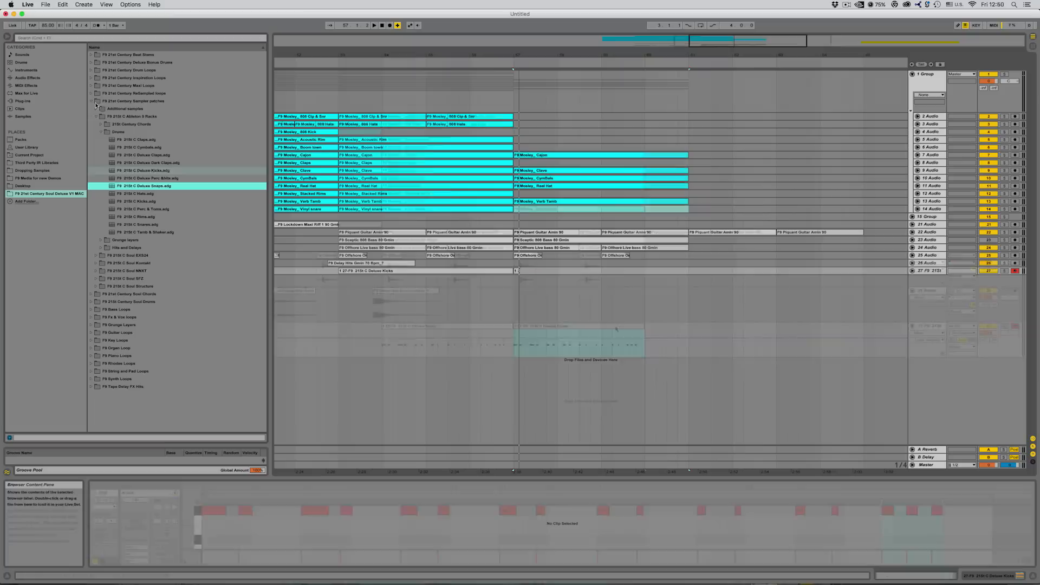
- Audition F9 80 Offshore_ Claps from the Clap & Click Loops drum loops and place it at bar 57 on a new audio track
left_click(90, 101)
left_click(90, 70)
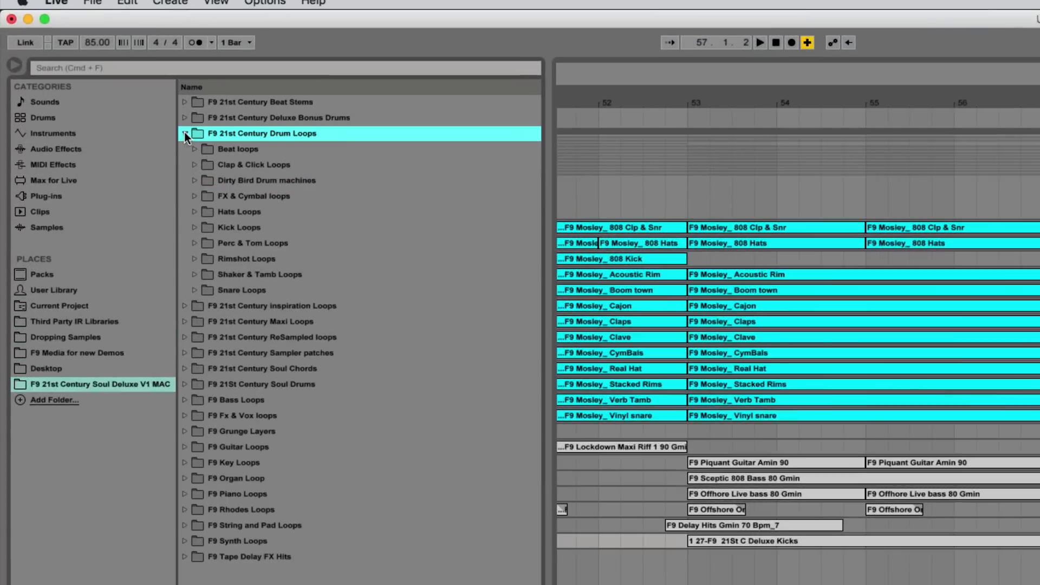
left_click(196, 164)
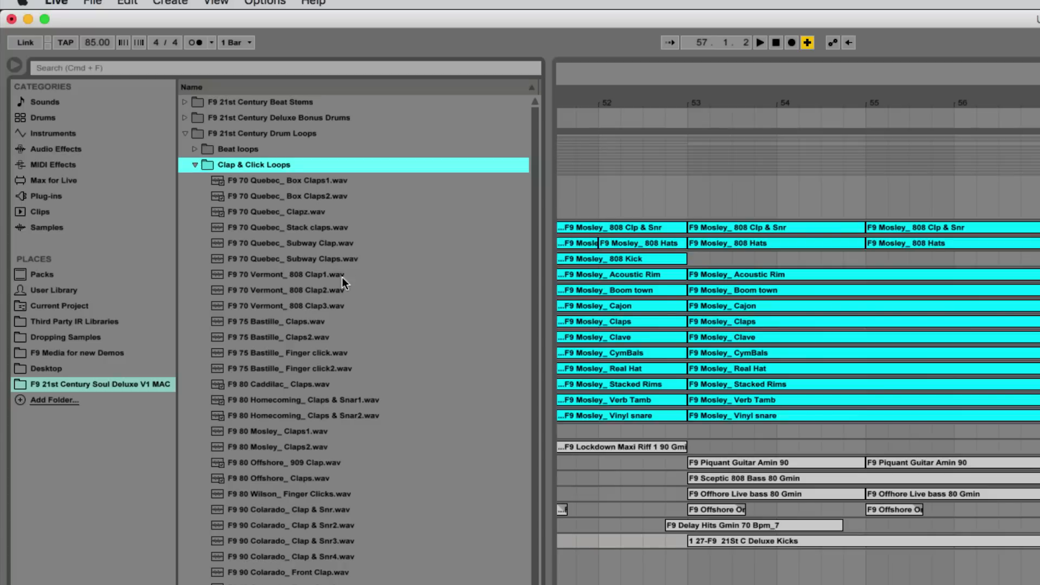
left_click(278, 480)
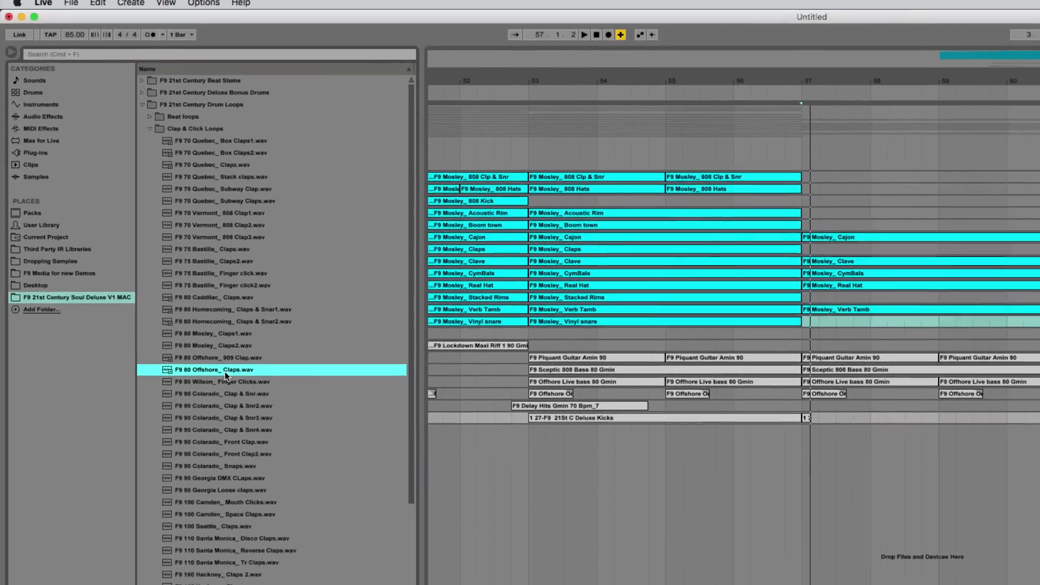
left_click_drag(293, 481, 1039, 584)
left_click_drag(704, 415, 737, 378)
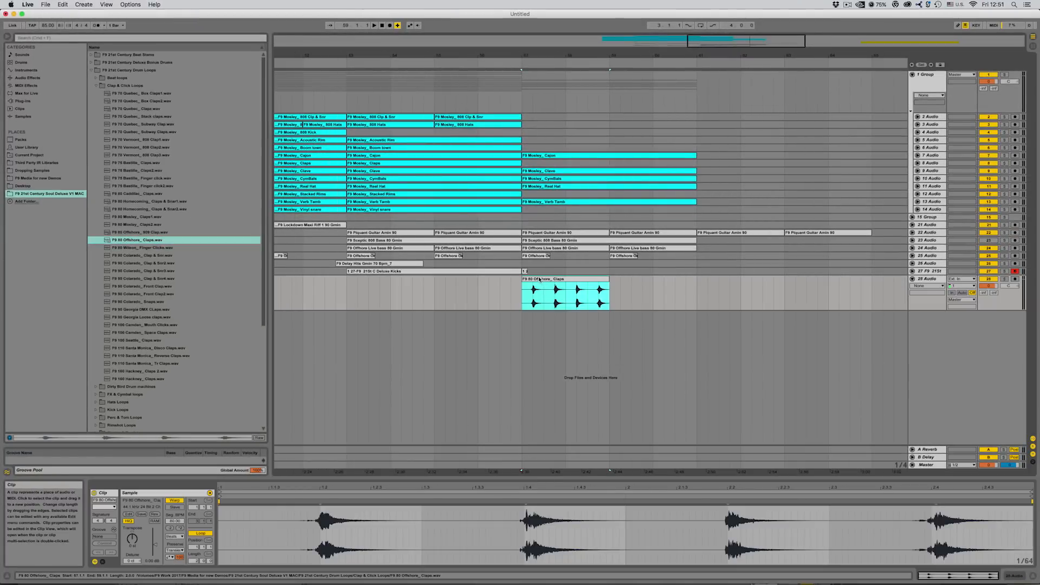
- Duplicate the Offshore_ Claps clip to bar 59 and lower the clap track's volume
key("super+d")
left_click_drag(479, 292, 490, 291)
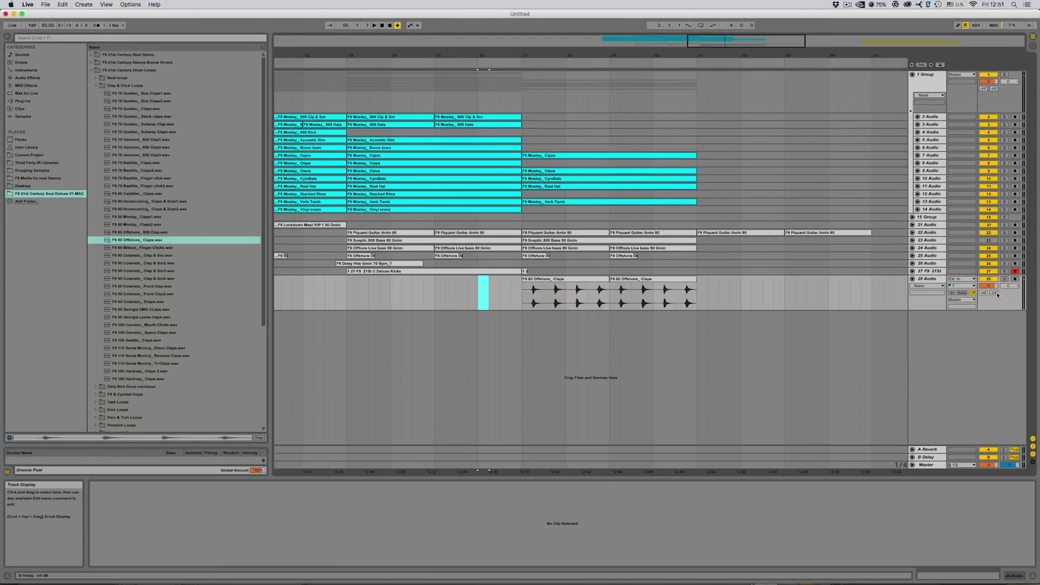
key("a")
left_click(509, 288)
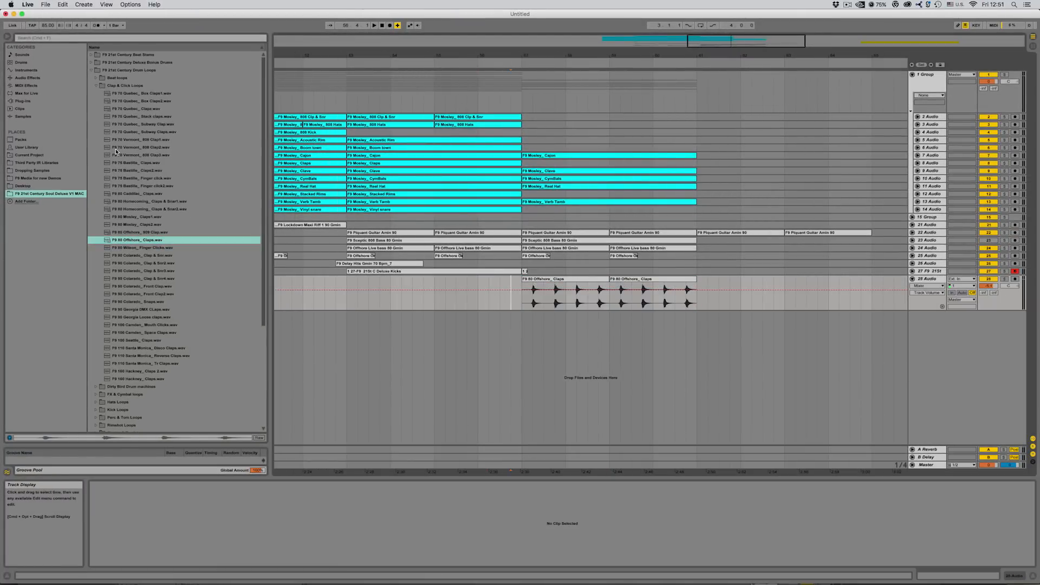
- Audition the Dirty Bird Drum machines loops, place Dirty Bird loop 5 80 bpm at bar 59 on a new track, and lower its volume
left_click(96, 86)
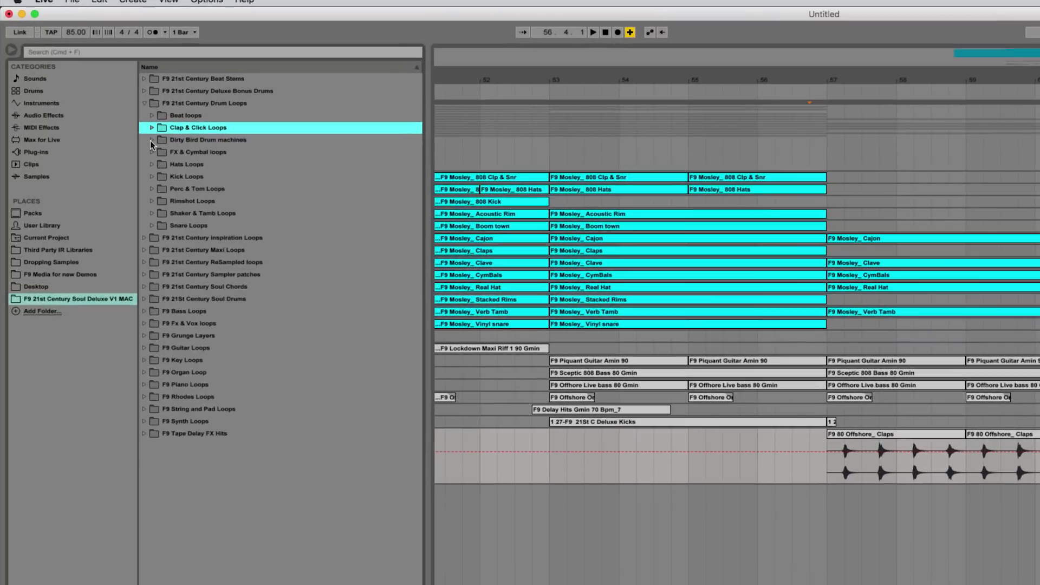
left_click(96, 93)
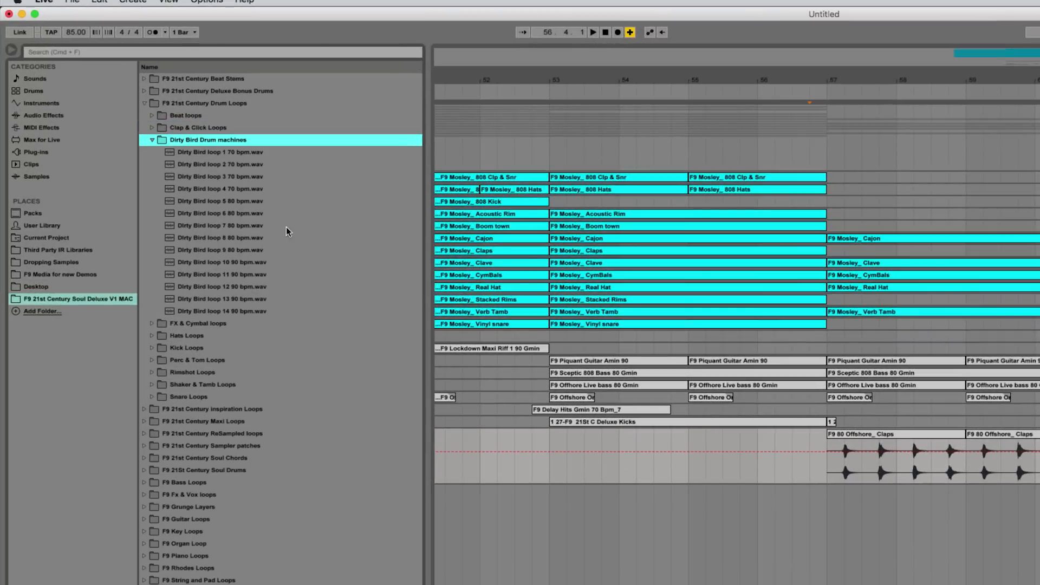
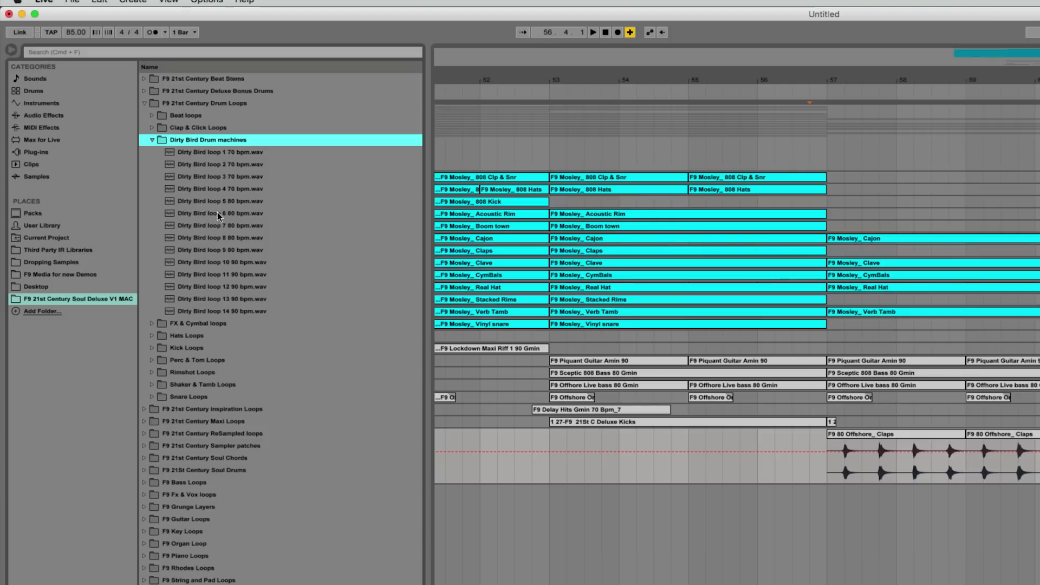
left_click(209, 225)
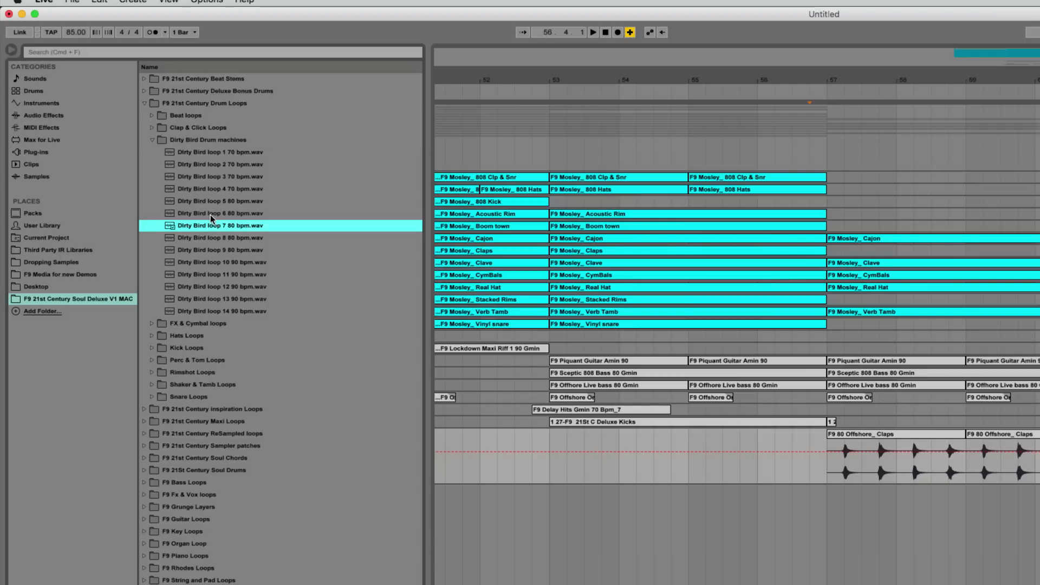
left_click(210, 214)
left_click(212, 201)
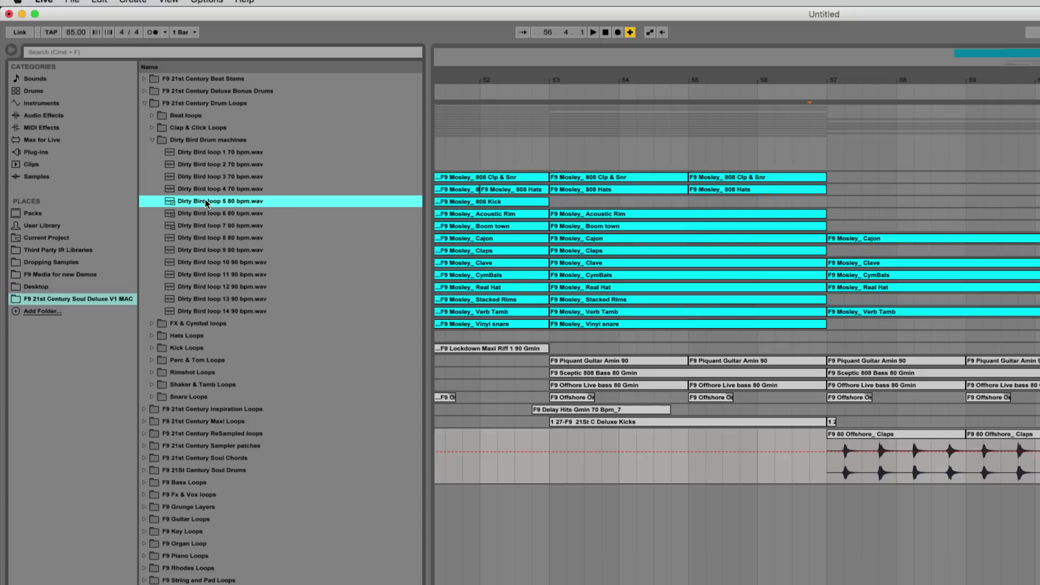
left_click_drag(207, 200, 969, 513)
left_click_drag(920, 485, 919, 485)
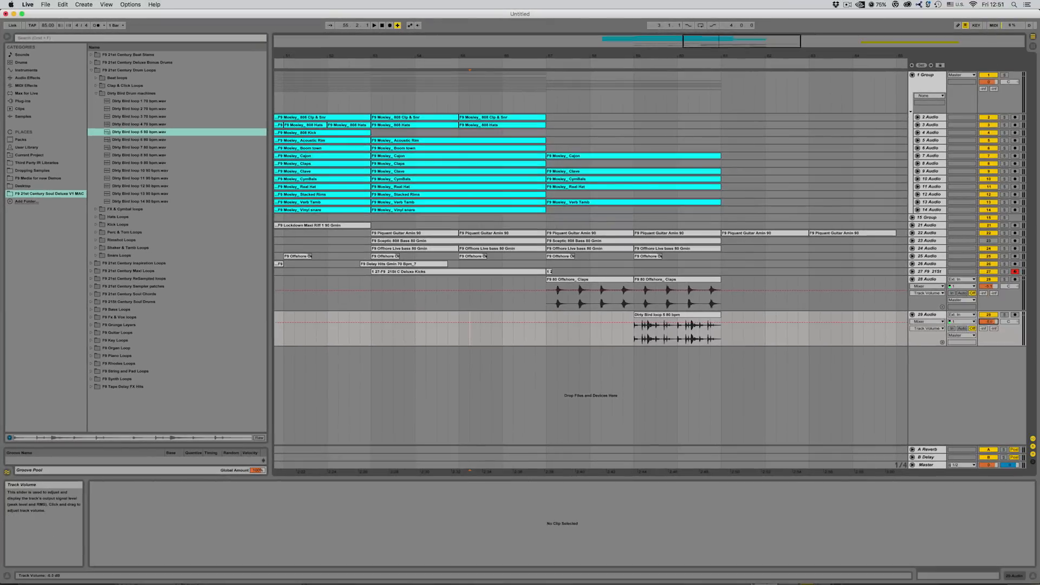
- Play the bars leading into bar 57 and lower the volumes of the clap and Dirty Bird tracks
key("space")
left_click(535, 316)
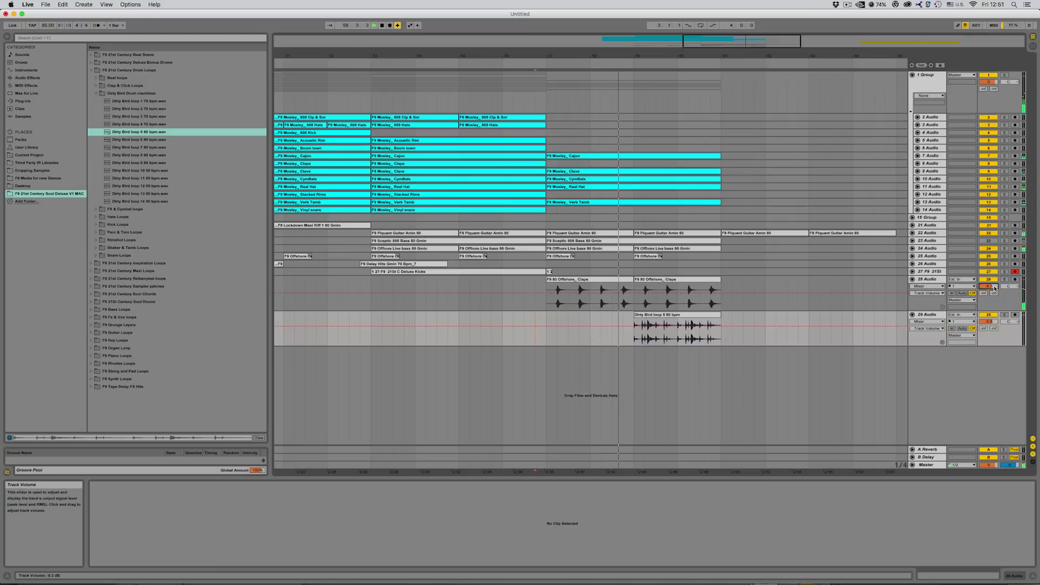
left_click(677, 251)
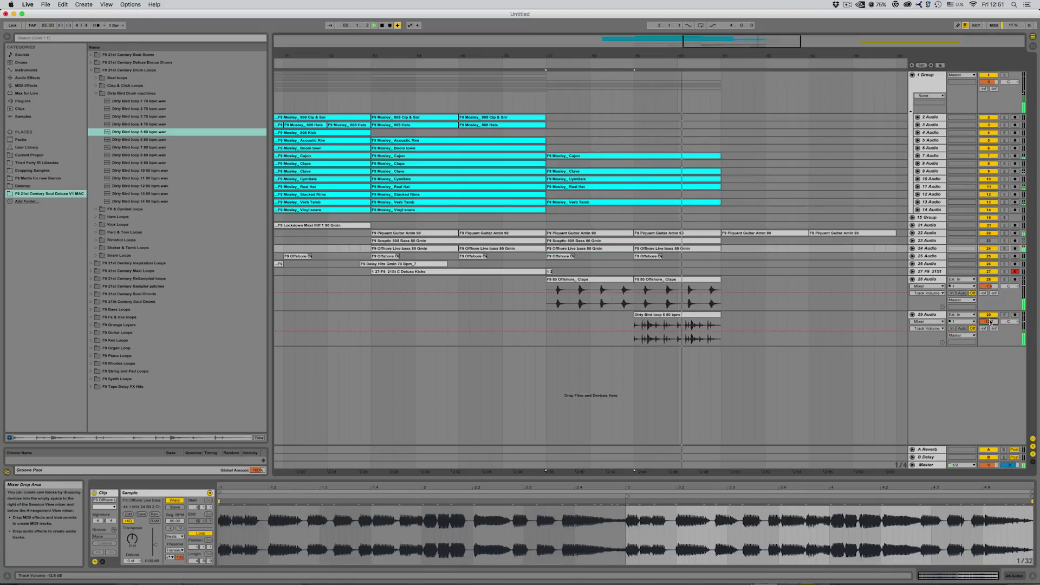
key("space")
- Replace the Dirty Bird loop at bar 59 with Dirty Bird loop 4 70 bpm and play it in the mix
left_click(683, 332)
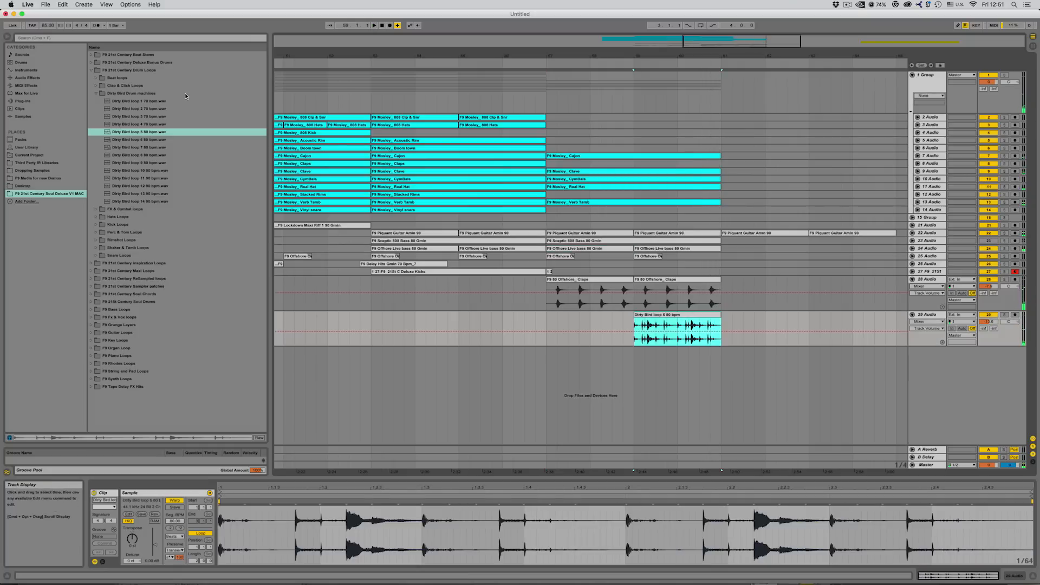
left_click(143, 125)
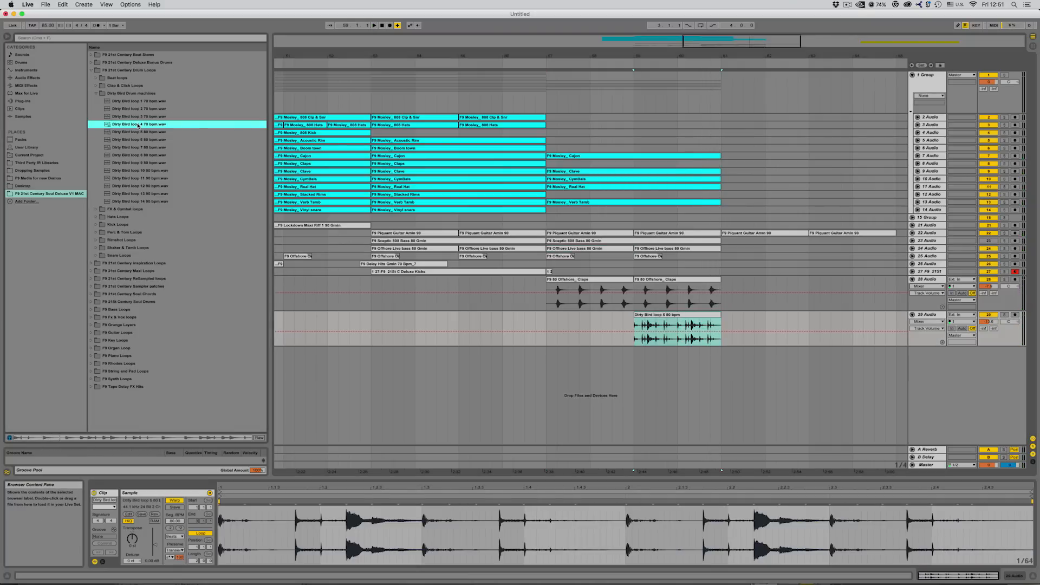
left_click_drag(137, 126, 654, 323)
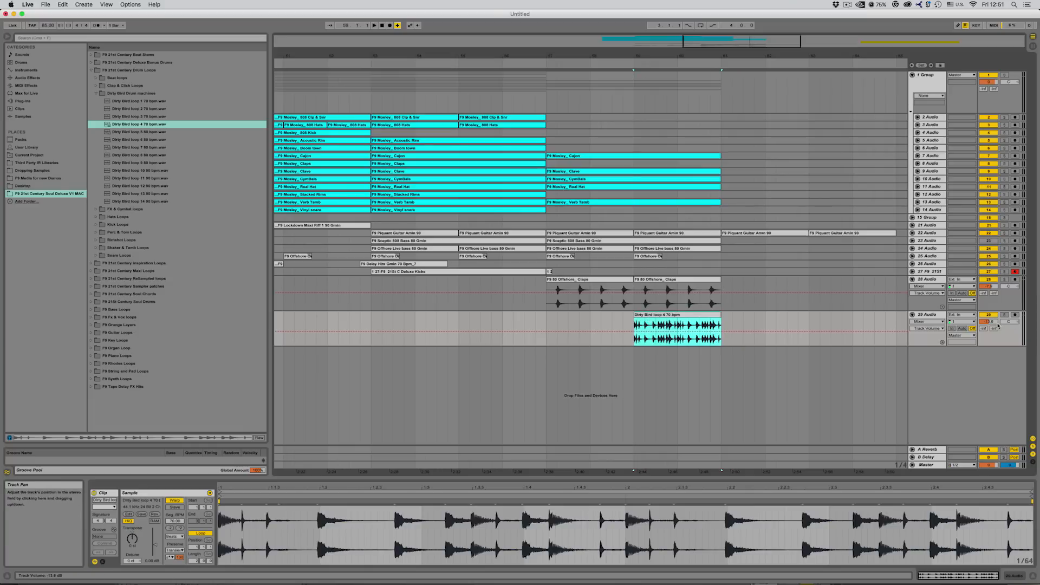
left_click(623, 325)
key("space")
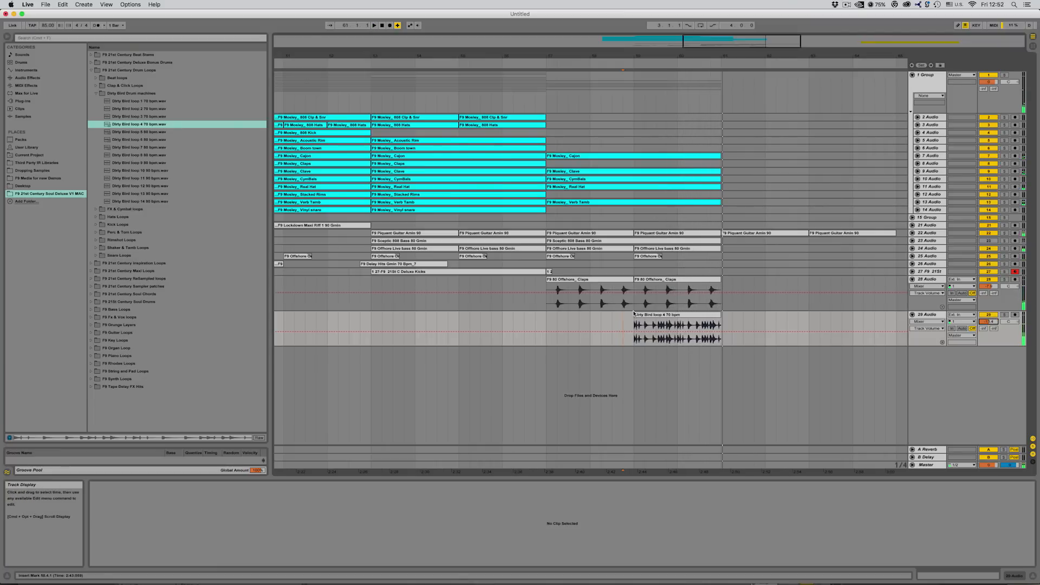
key("space")
- Show the track delay settings, set the Dirty Bird track's delay to 17 ms, and play the section
left_click(666, 315)
left_click_drag(901, 333, 901, 332)
left_click(657, 315)
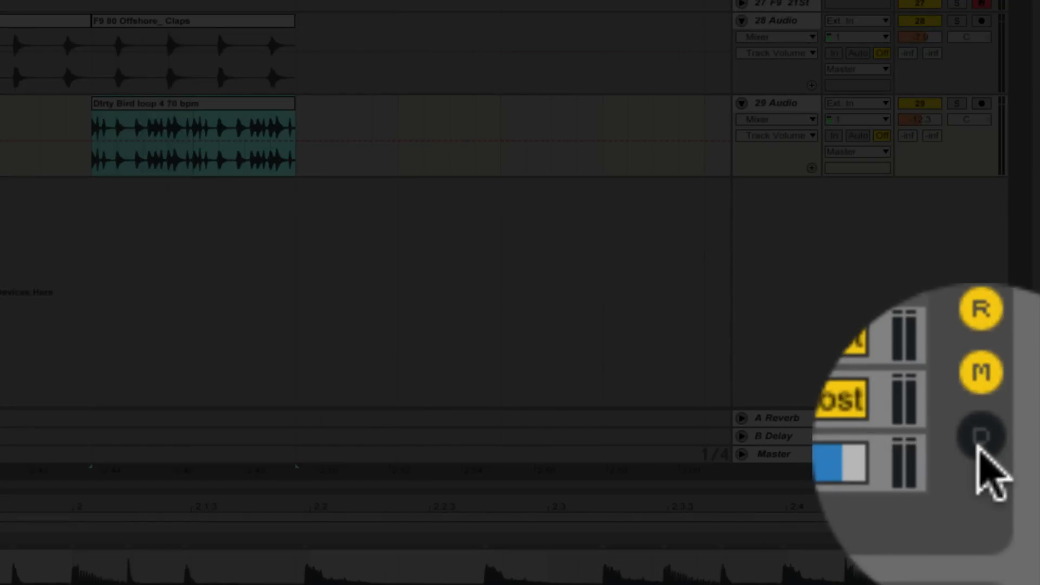
left_click(1023, 447)
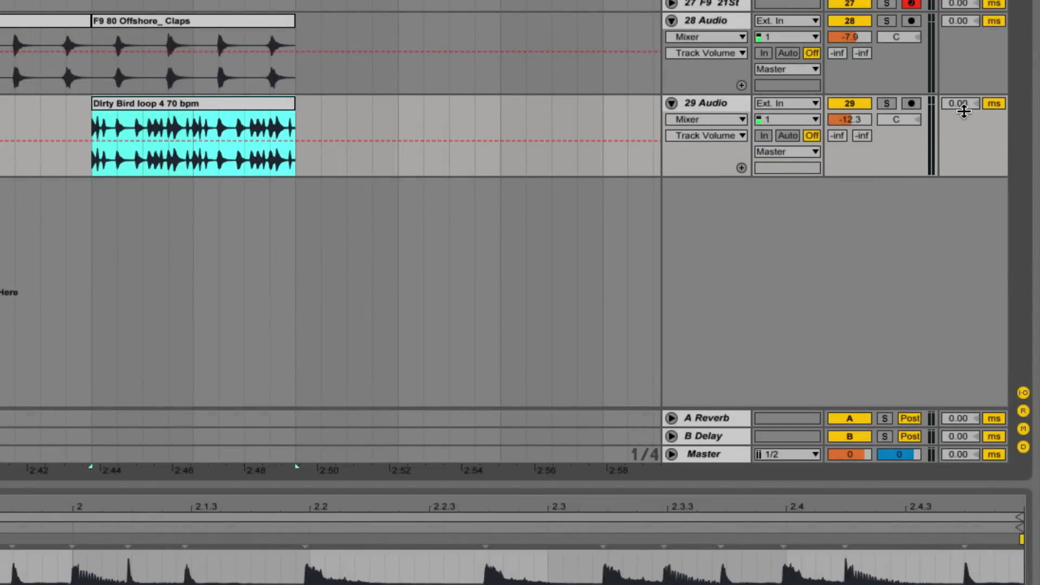
left_click_drag(970, 106, 970, 97)
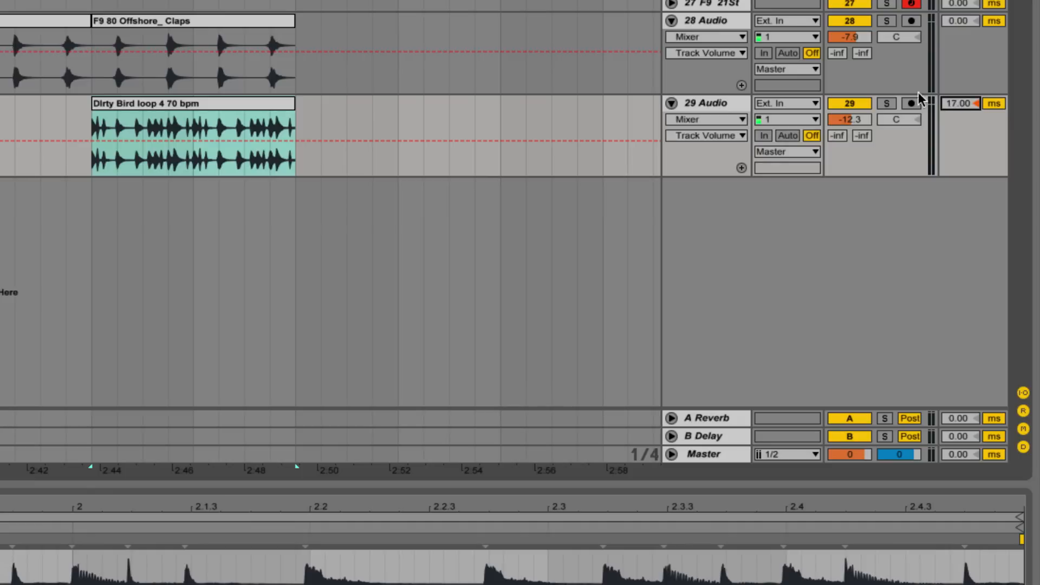
left_click(48, 118)
key("space")
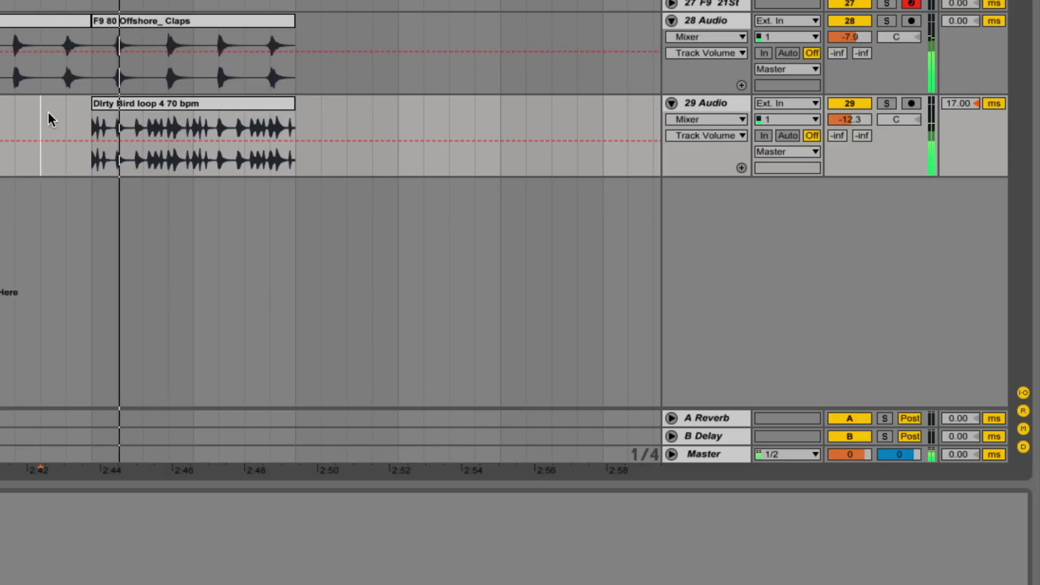
- Copy the arrangement section from bars 53 to 57 to bar 63, and duplicate the two Offshore_ Claps clips to bar 63
scroll(960, 106, "up", 6)
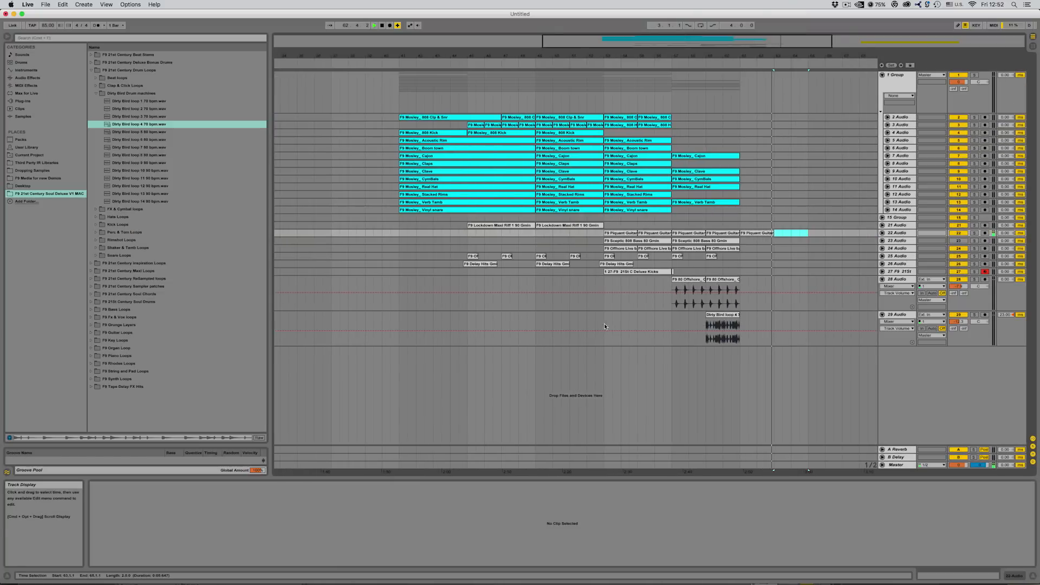
left_click_drag(606, 326, 795, 118)
left_click(650, 225)
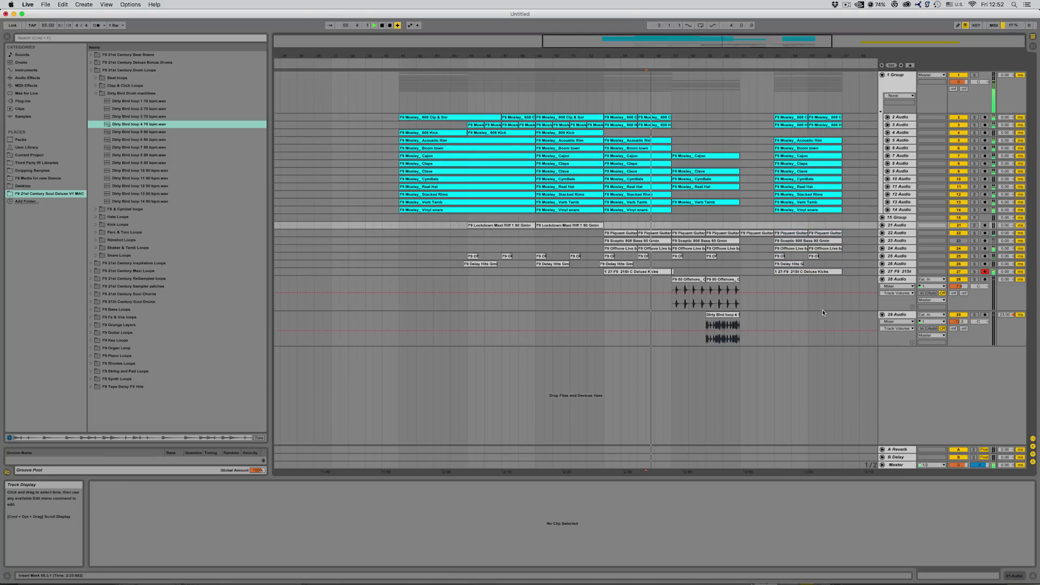
left_click_drag(687, 281, 756, 286)
key("ctrl+d")
- Copy clap hits as pickups ahead of bars 57 and 63, trimming the bar 63 pickup to half a bar
left_click_drag(858, 49, 834, 162)
left_click_drag(636, 292, 615, 292)
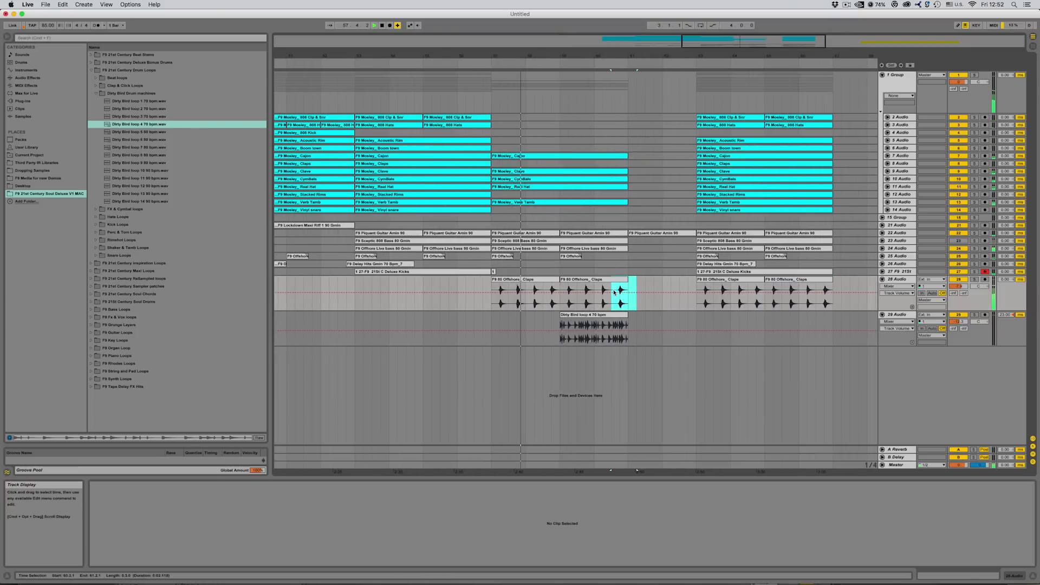
left_click(518, 286)
left_click_drag(622, 285, 681, 287)
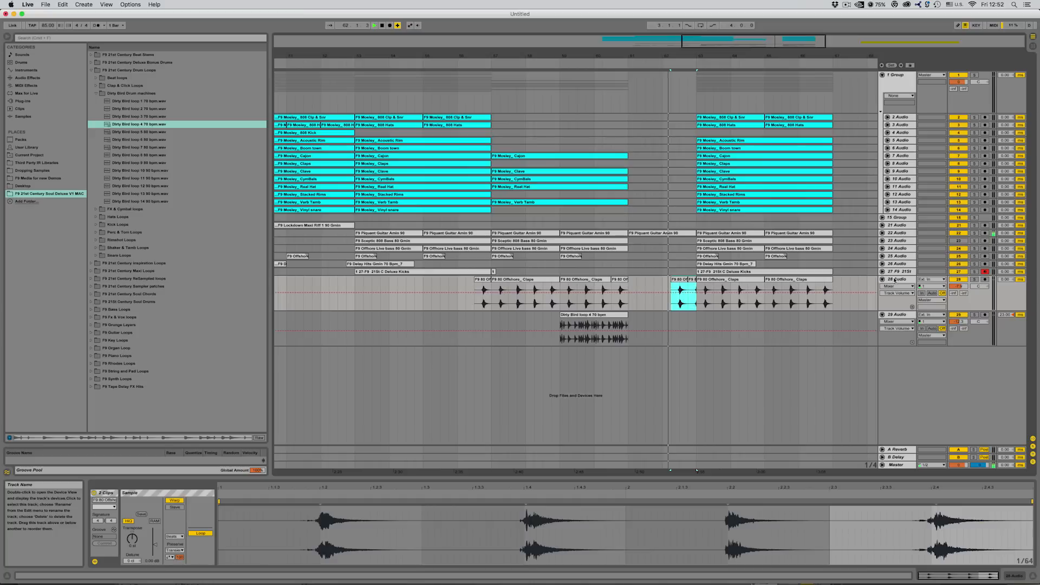
left_click_drag(680, 293, 695, 286)
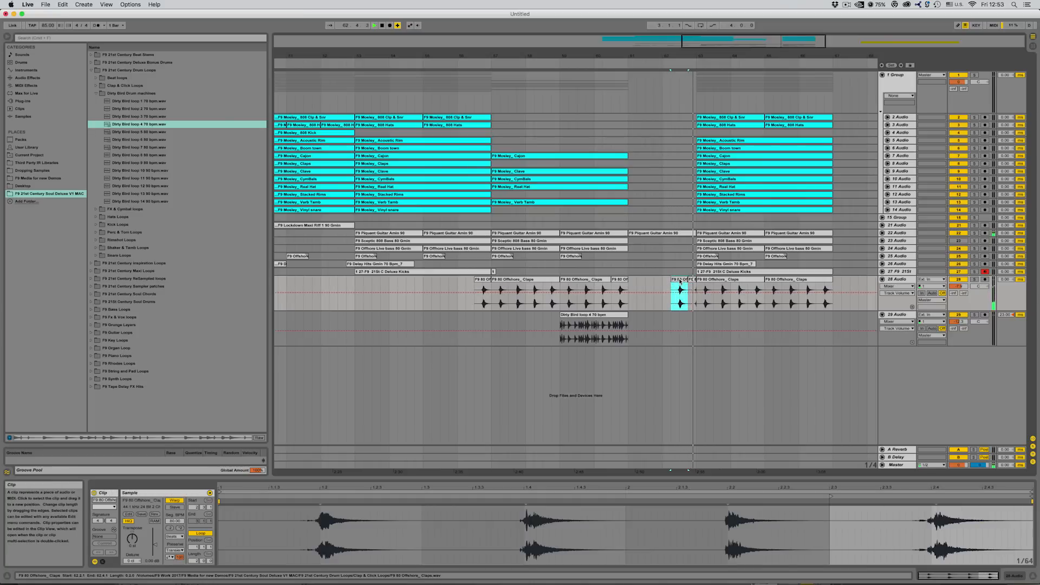
left_click(671, 292)
key("space")
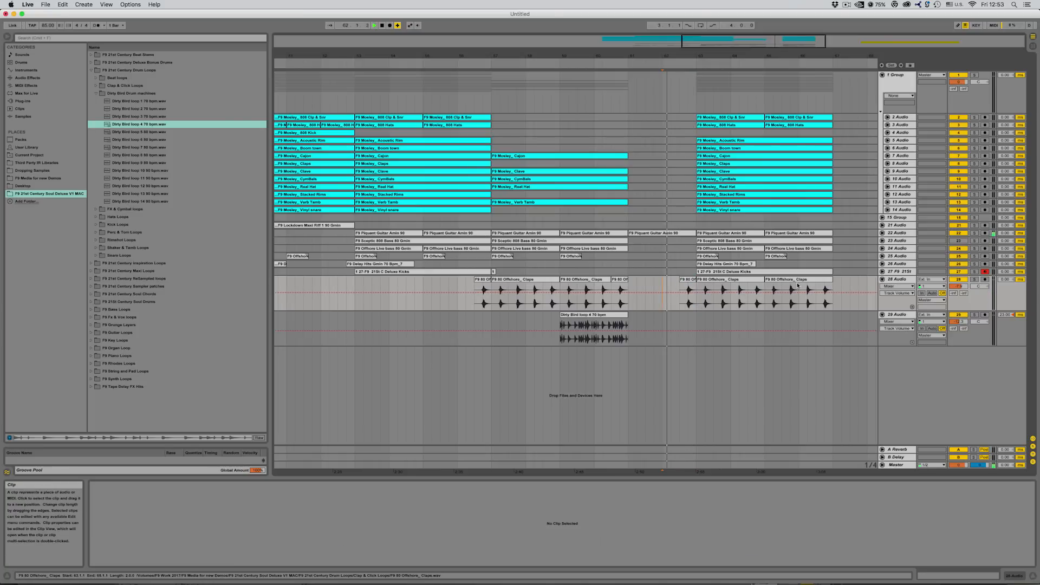
- Collapse the clap track and delete the Piquant Guitar clips between bars 57 and 61
left_click(882, 279)
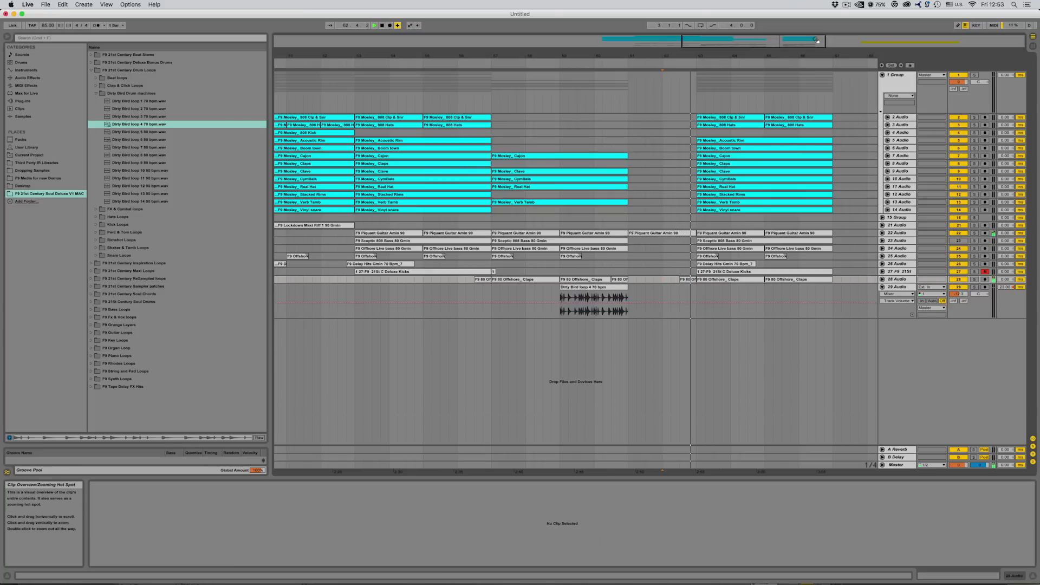
left_click_drag(788, 40, 774, 91)
key("space")
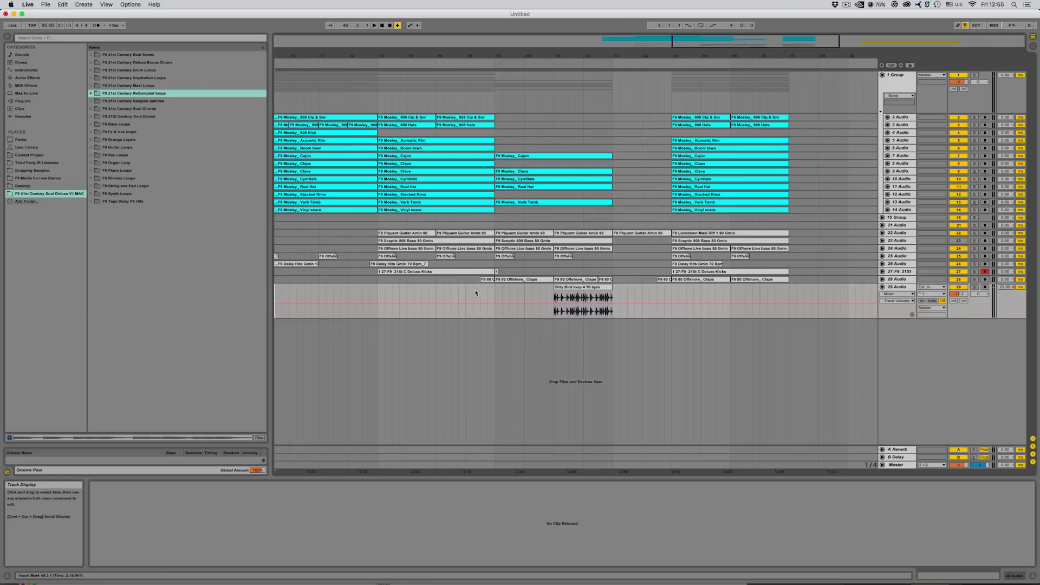
left_click(491, 225)
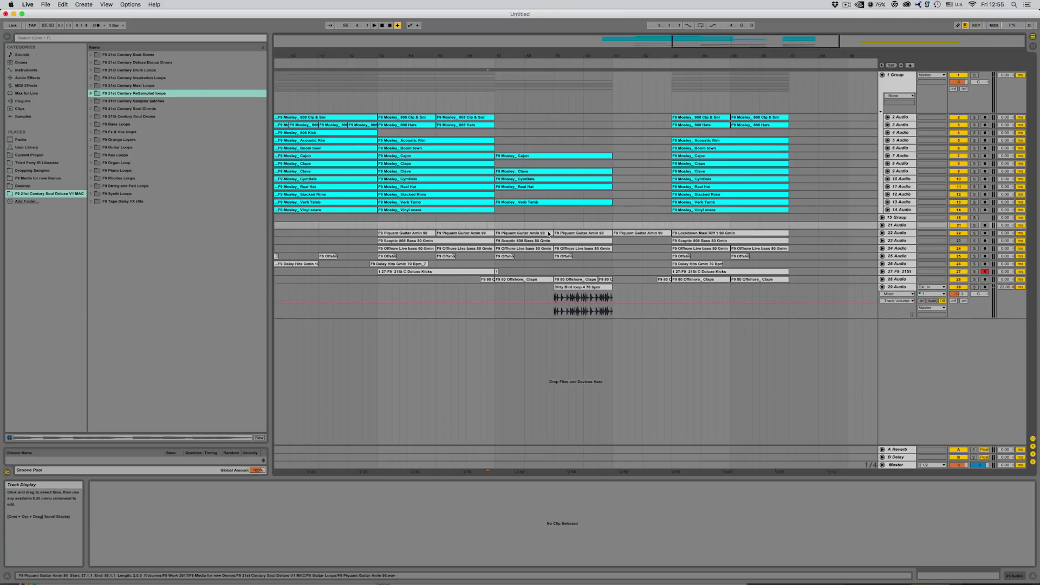
left_click(532, 234)
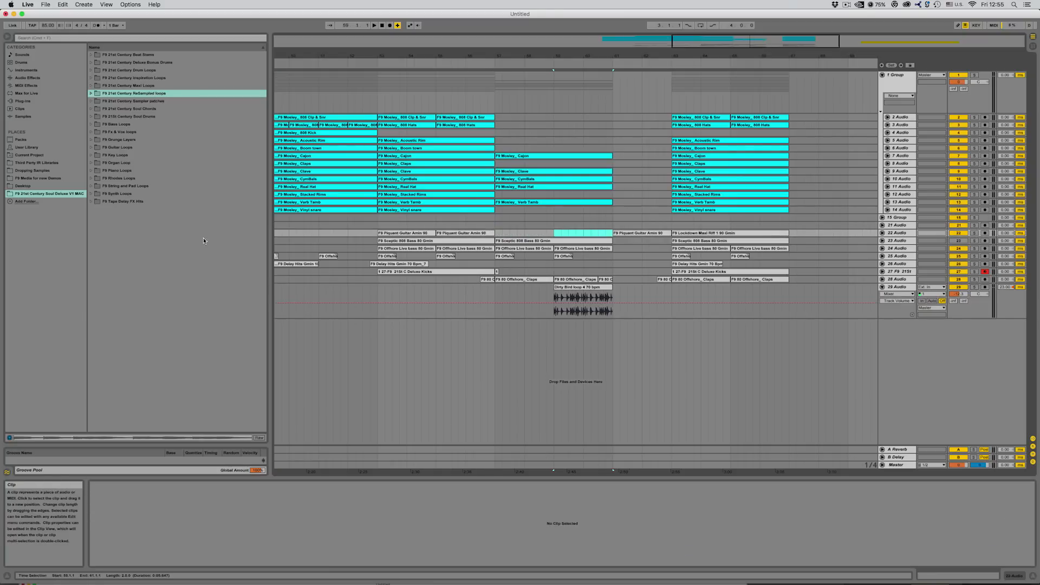
- Browse F9 21st Century ReSampled loops and audition F9 Nepal Loop 4 90 Gmin and F9 Nepal Loop 1 90 Gmin
left_click(95, 96)
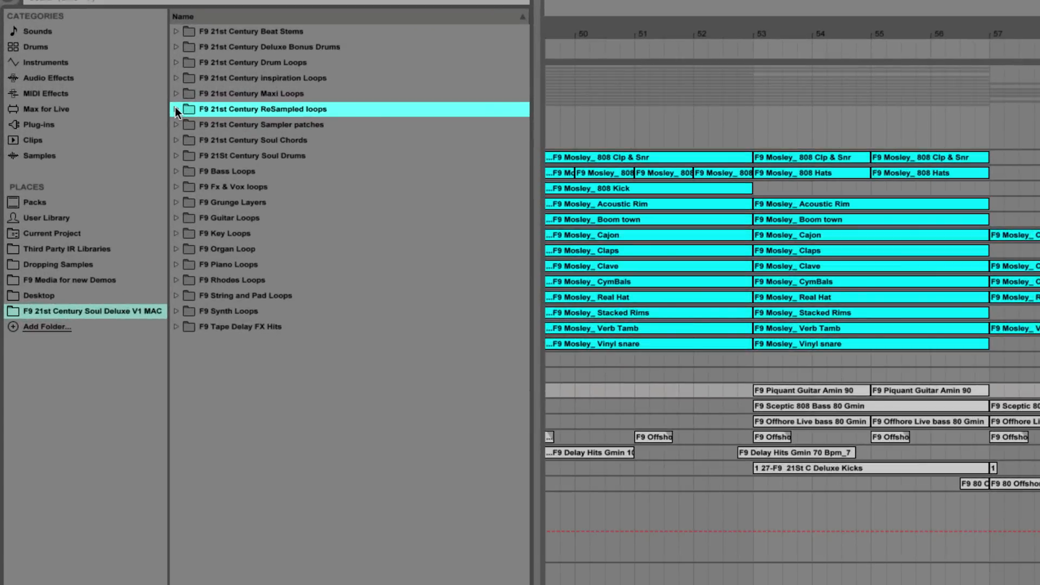
left_click(176, 110)
scroll(346, 569, "down", 10)
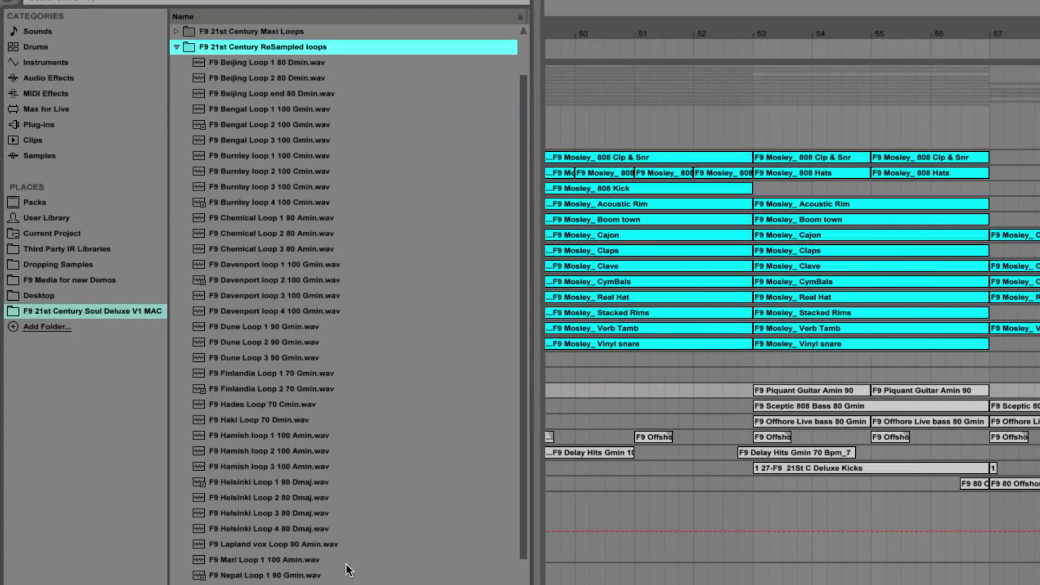
scroll(347, 568, "up", 8)
scroll(348, 569, "down", 6)
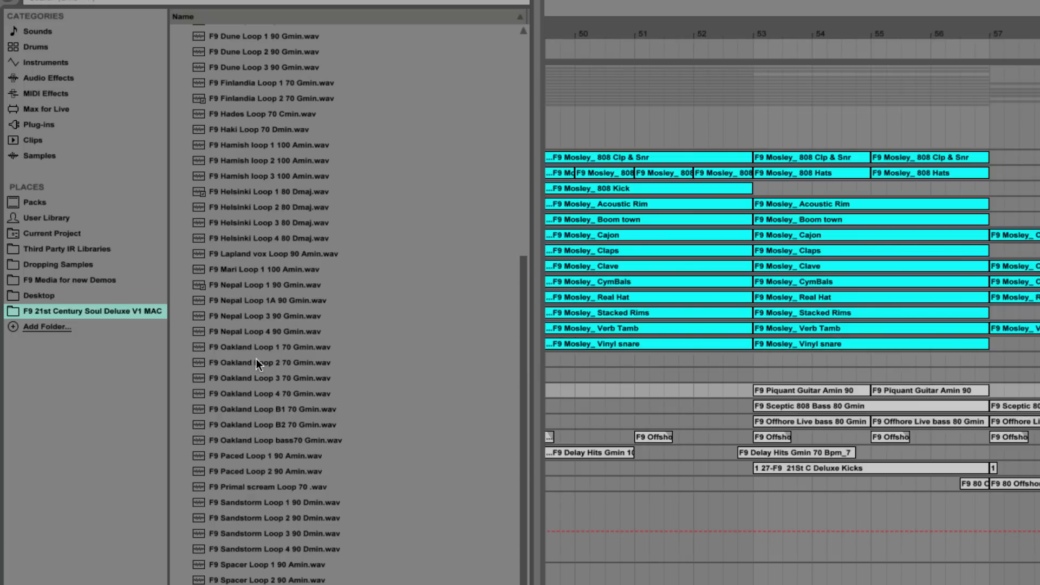
left_click(260, 328)
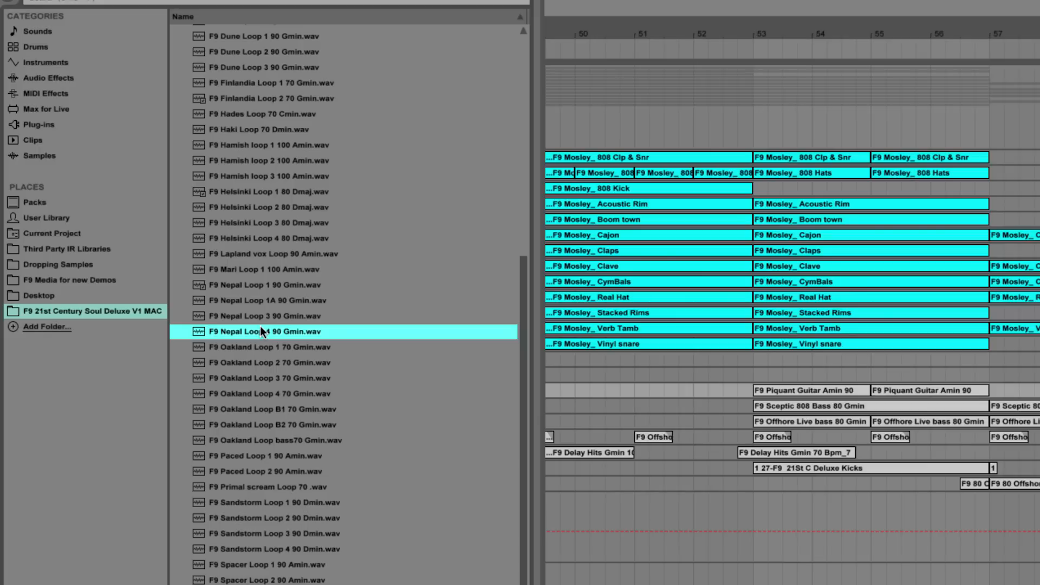
left_click(238, 285)
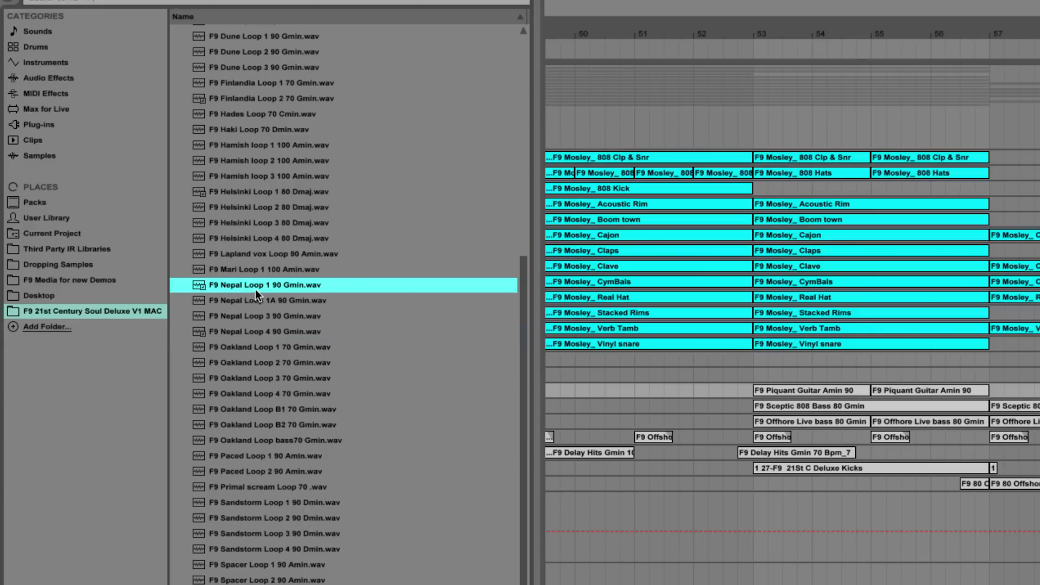
- Place F9 Nepal Loop 1 90 Gmin at bar 57 on a new audio track and lower that track's volume
left_click_drag(269, 286, 1039, 584)
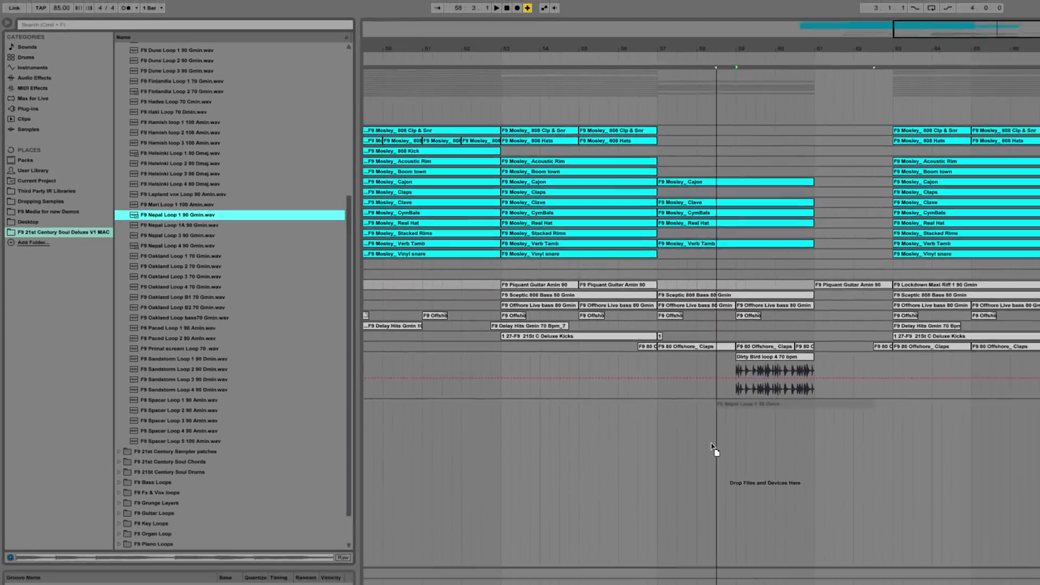
left_click_drag(713, 448, 657, 433)
left_click(1039, 420)
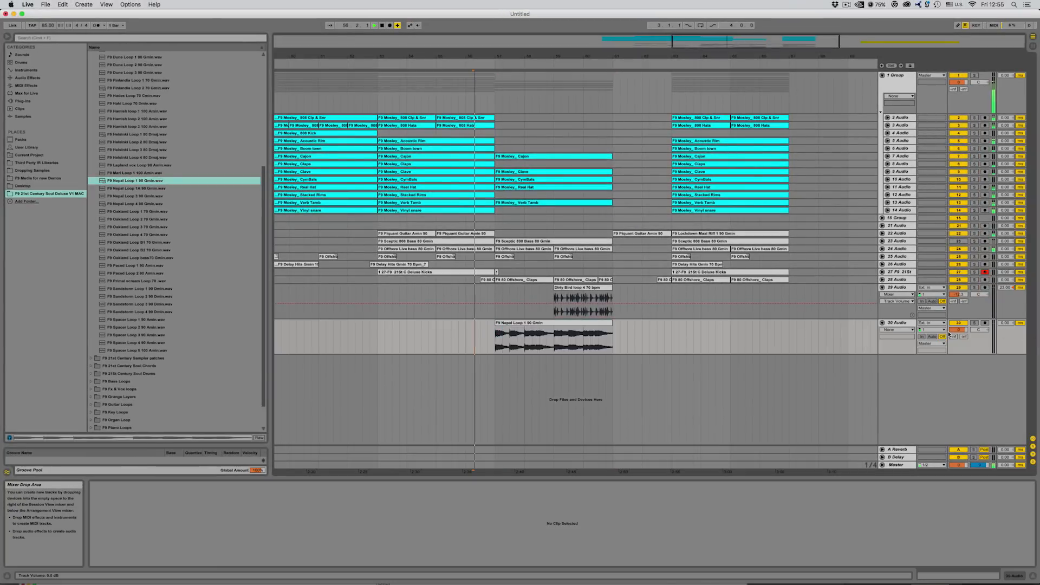
left_click_drag(957, 329, 958, 331)
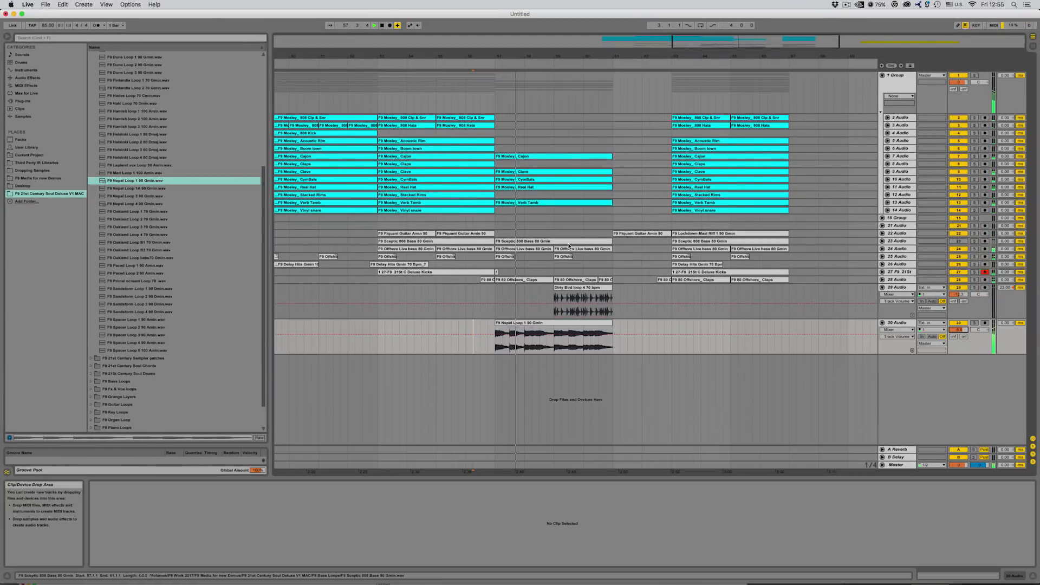
left_click(601, 242)
key("Delete")
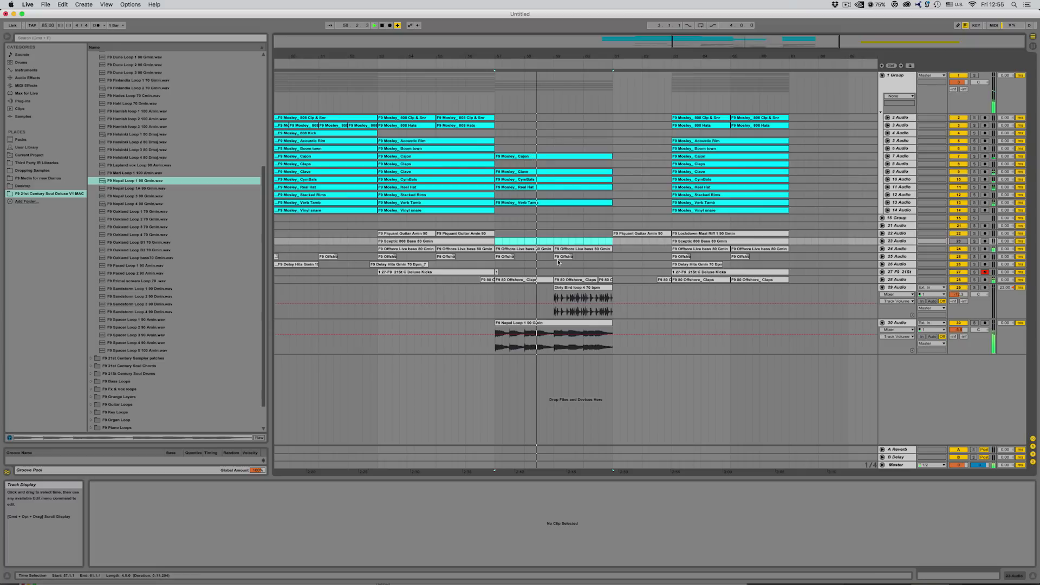
key("super+z")
- Delete the two Offshore Live bass clips between bars 57 and 61
left_click(598, 250)
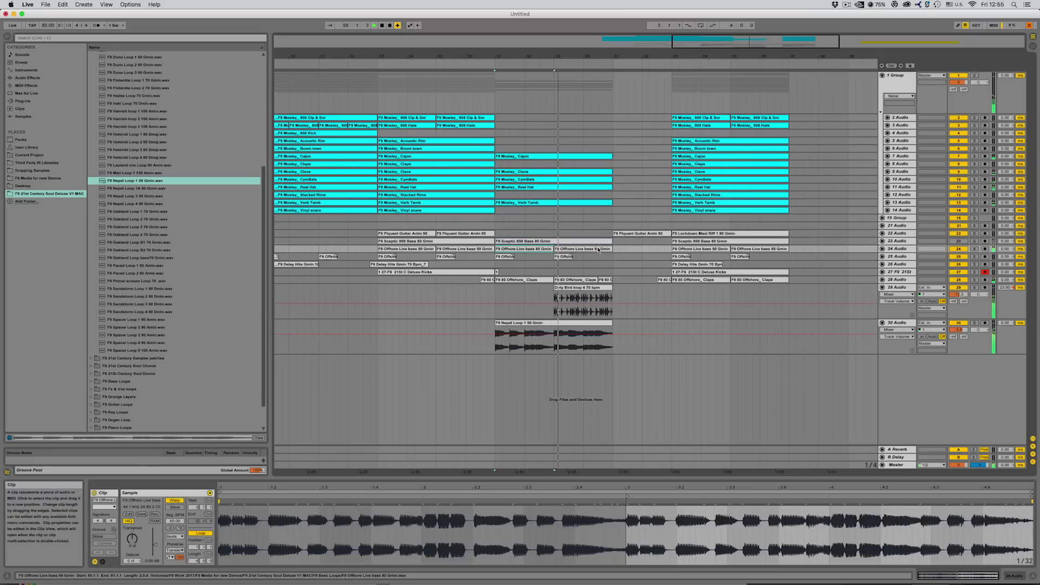
left_click(516, 249)
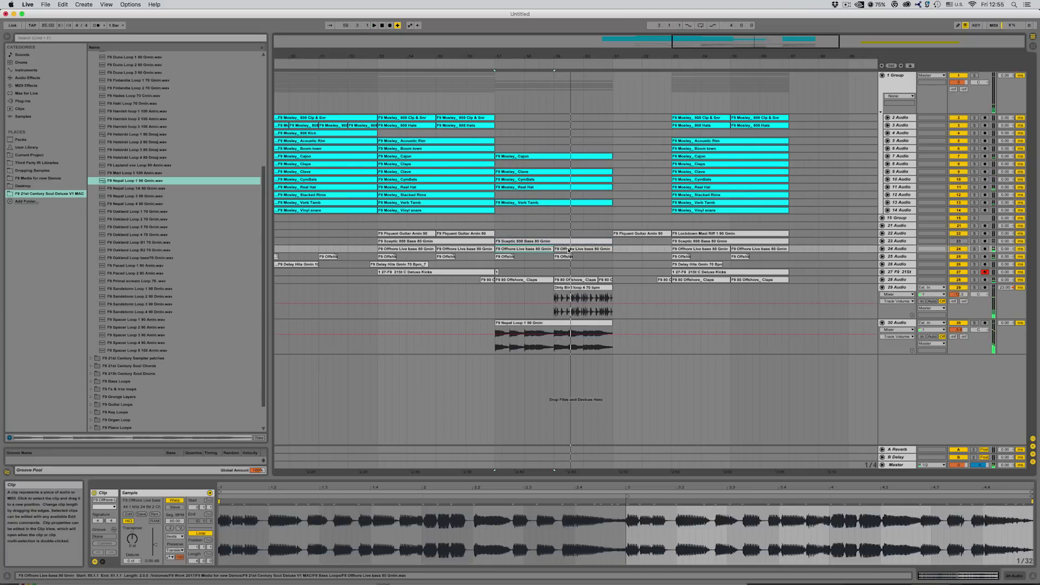
key("Delete")
left_click(476, 308)
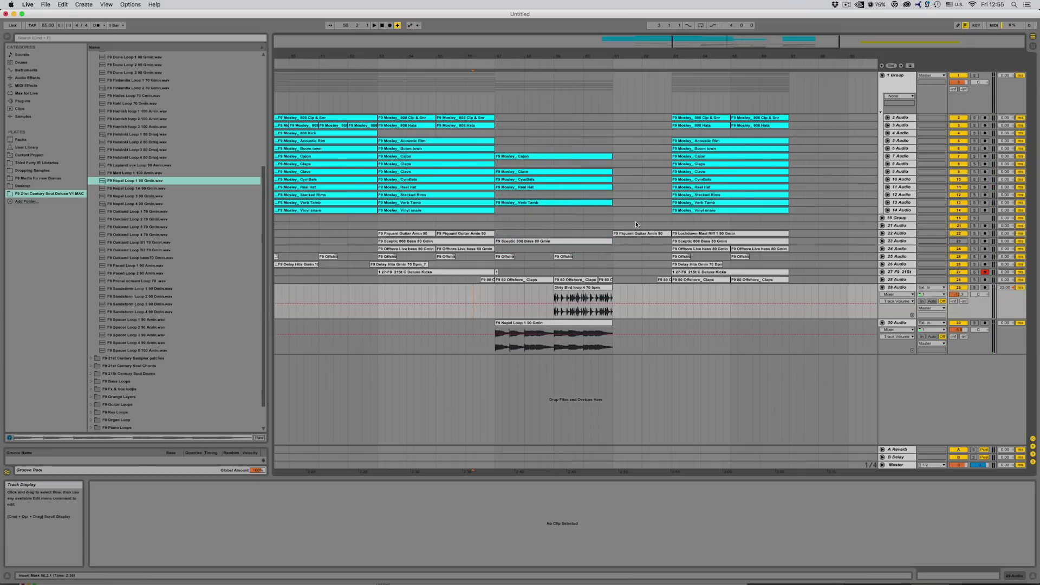
- Copy the opening phrase of the Piquant Guitar clip at bar 61 to bars 57 and 59, and collapse all tracks
left_click(882, 233)
left_click(621, 235)
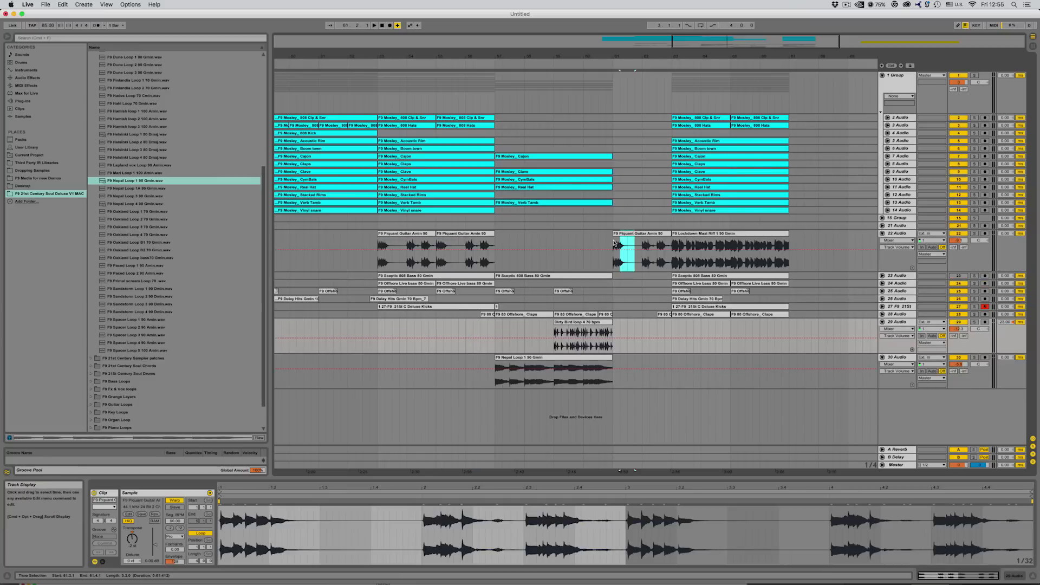
left_click_drag(622, 235, 564, 234)
key("space")
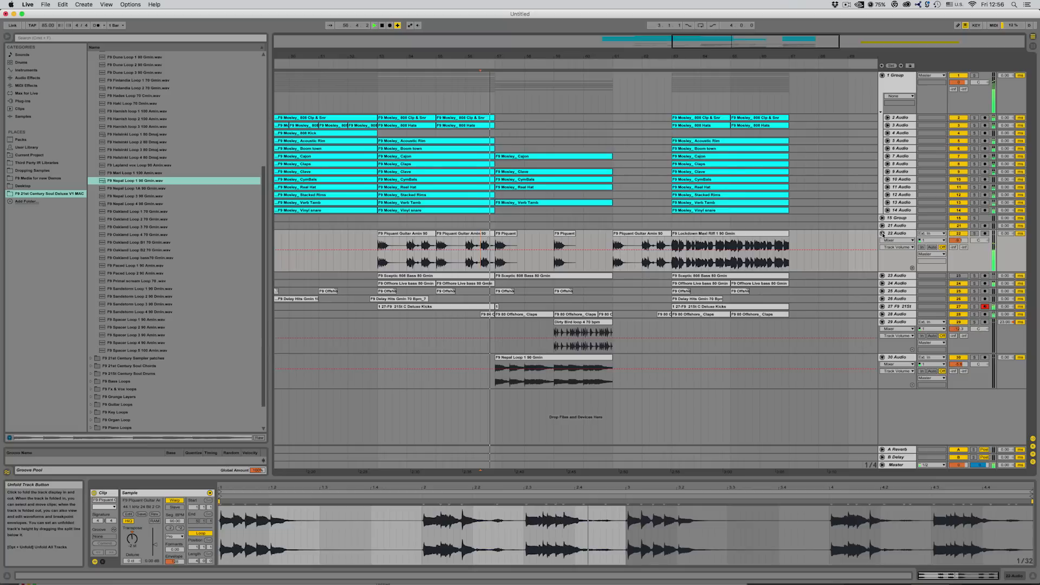
left_click(882, 233, "alt")
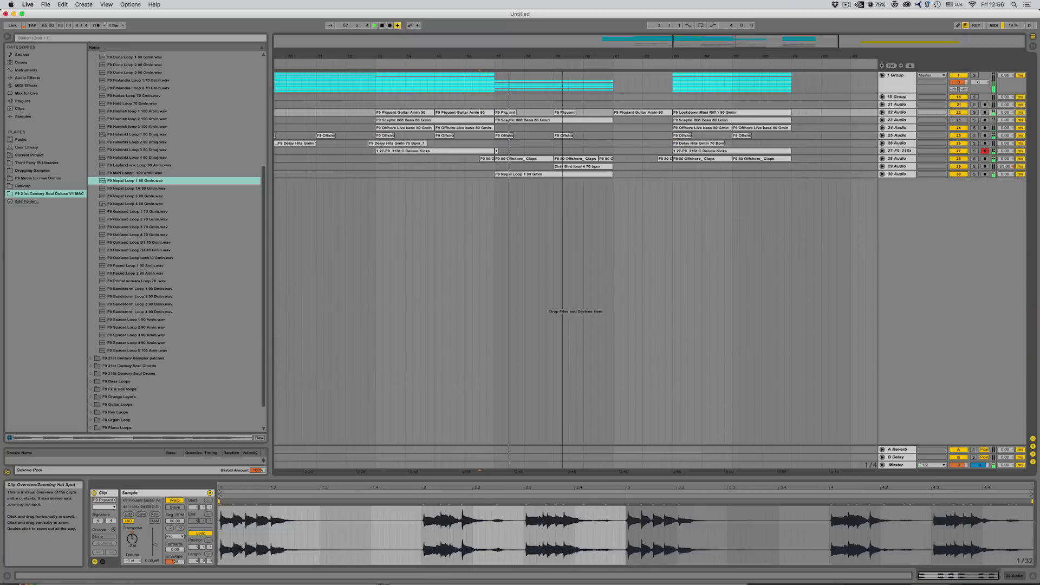
- Duplicate the F9 Nepal Loop 1 90 Gmin clip at bar 61 and delete the part of the copy after bar 63
left_click_drag(753, 38, 753, 42)
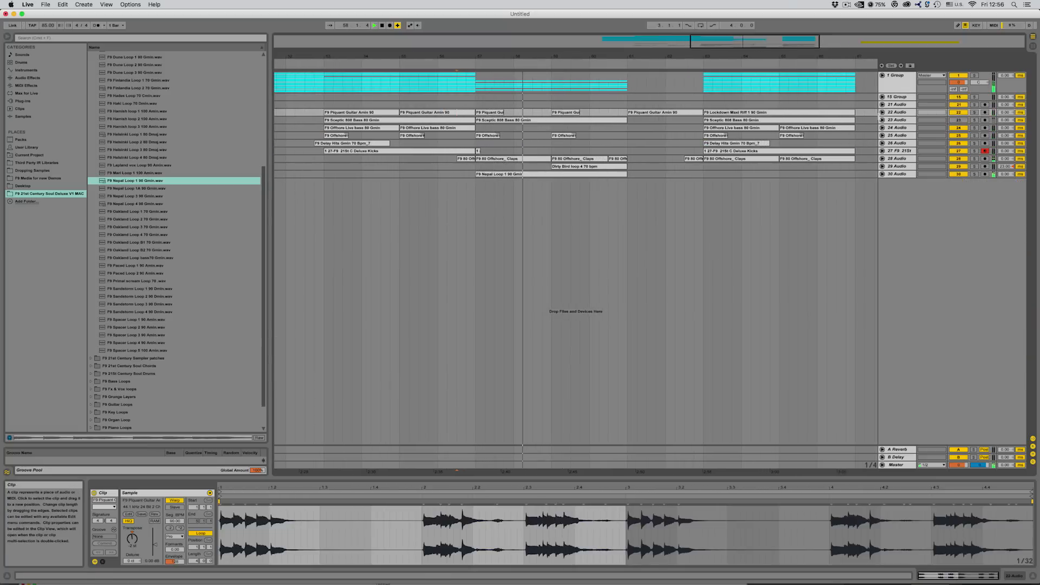
left_click(882, 174)
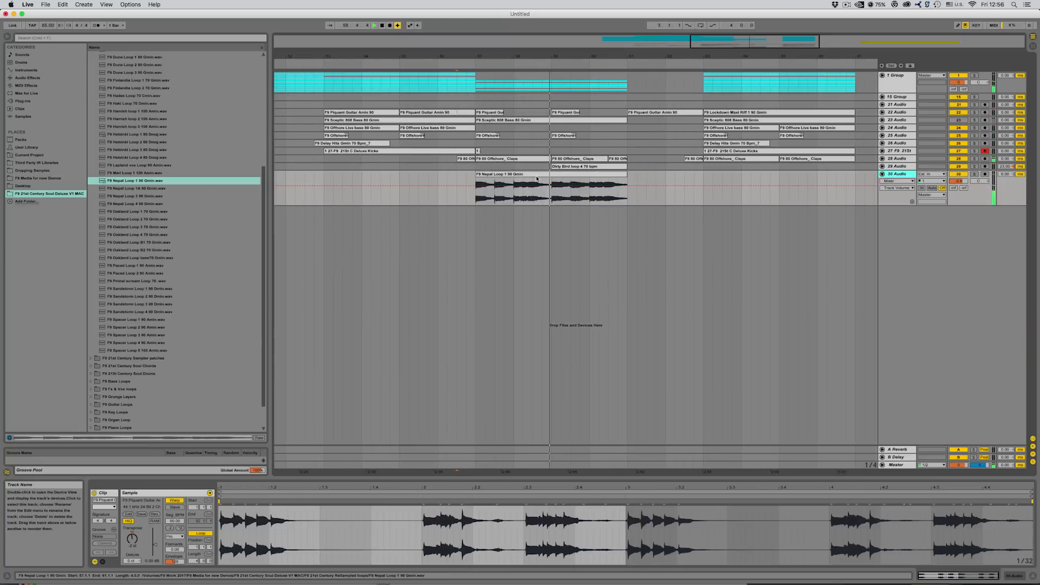
left_click_drag(524, 179, 778, 195)
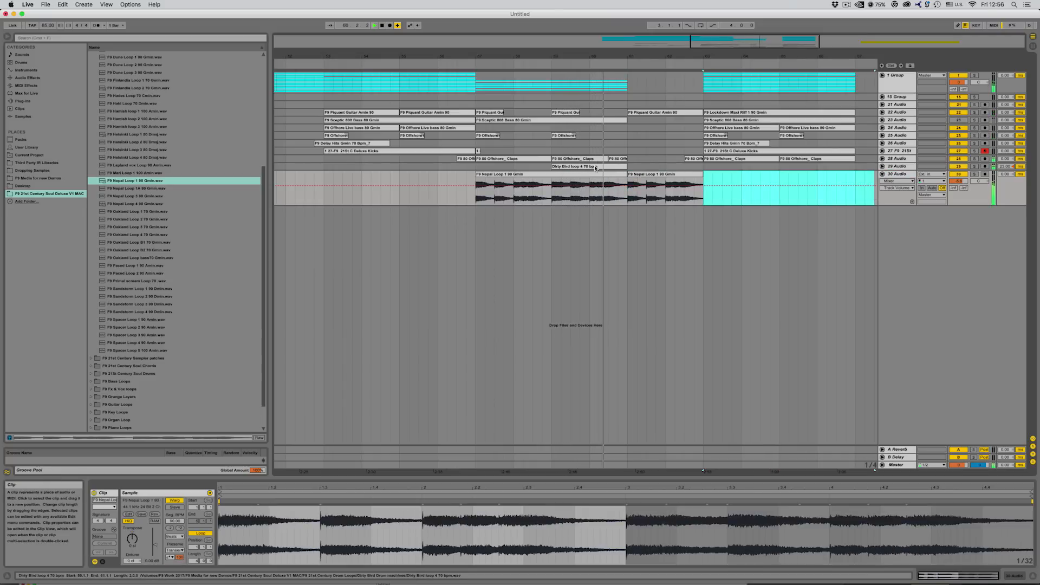
key("Delete")
- Duplicate the Dirty Bird loop 4 clip to bar 61 and cut off its last beat before bar 63
key("super+d")
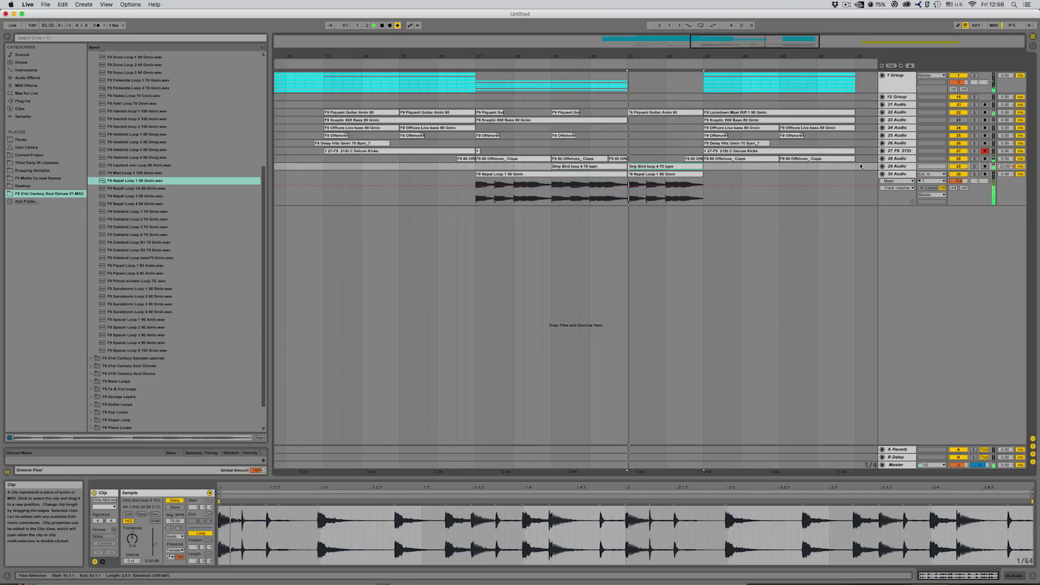
key("plus")
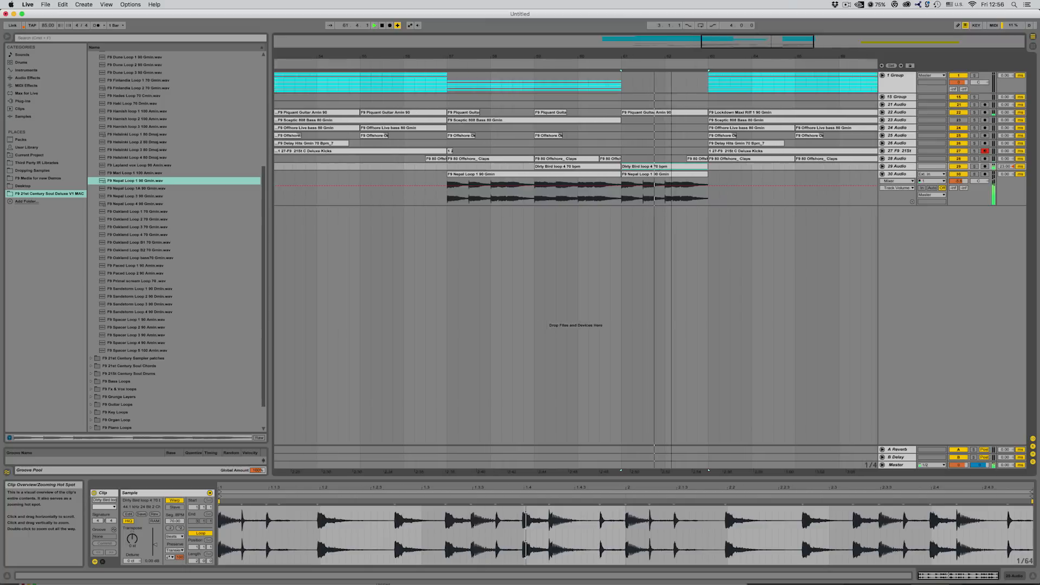
left_click_drag(736, 168, 703, 168)
- Expand the Piquant Guitar track, stop playback, and delete the Lockdown Maxi Riff 1 clip between bars 63 and 67
left_click(882, 112)
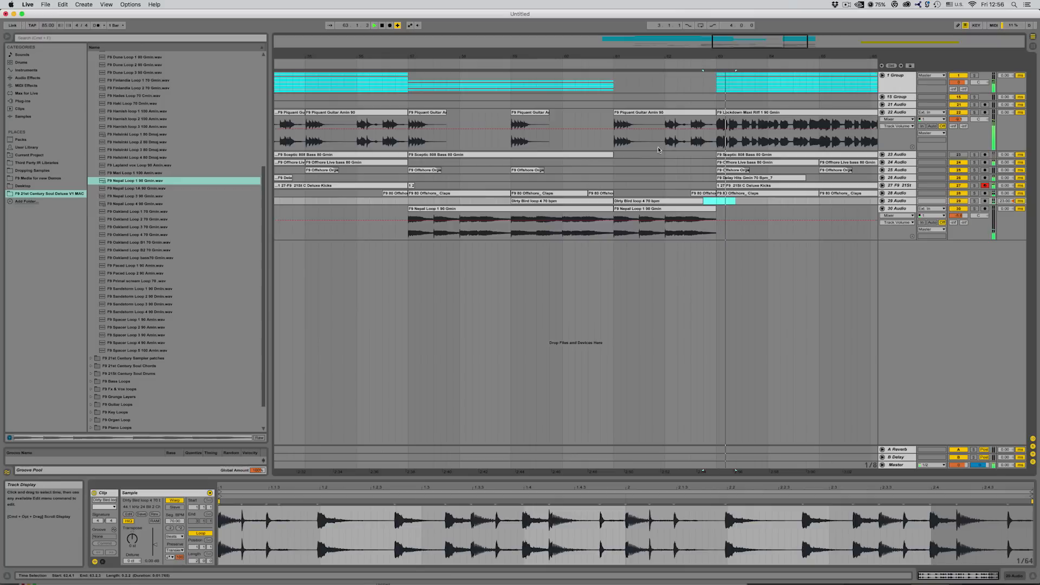
left_click(721, 155)
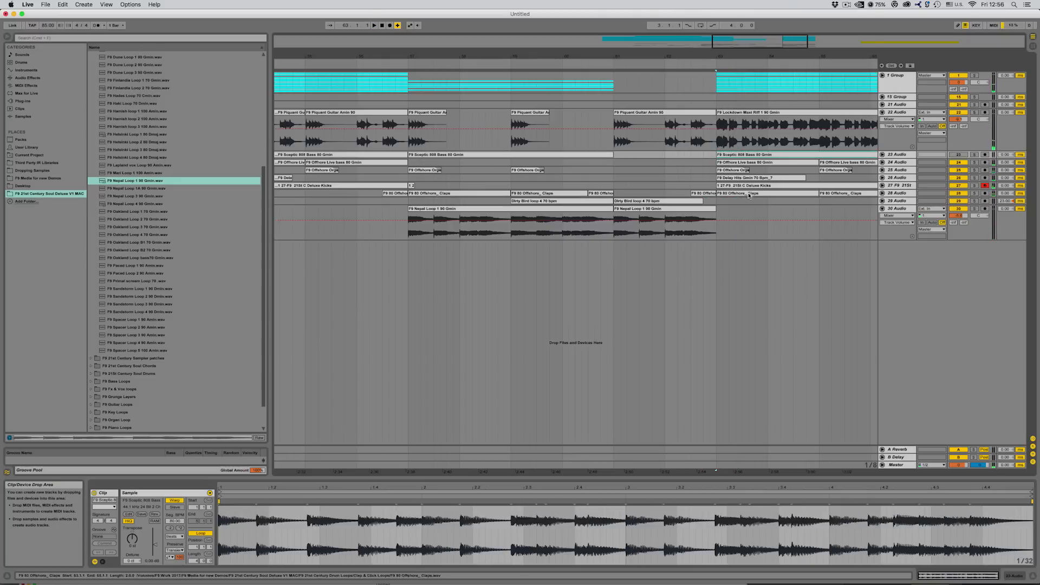
key("space")
scroll(596, 141, "right", 5)
key("Up")
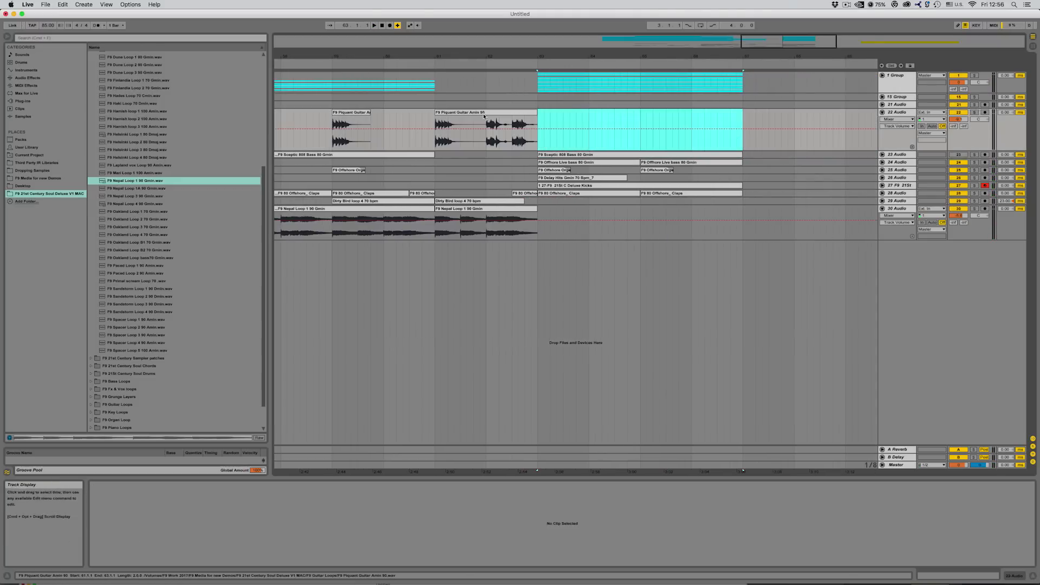
- Trim the Piquant Guitar clip at bar 61 to its opening phrase and fill bars 63 to 67 with F9 Piquant Guitar Amin 90
scroll(479, 120, "right", 2)
left_click(468, 124)
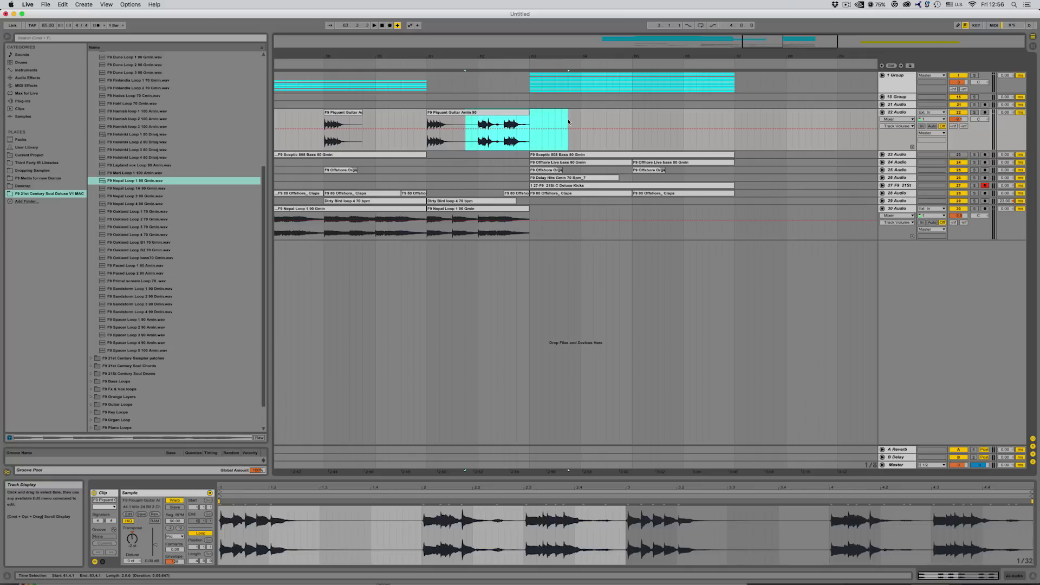
left_click_drag(438, 115, 735, 130)
- Copy the second beat of the Nepal Loop clip at bar 61 to the last beat of bar 62 and reverse the copy
left_click_drag(786, 42, 777, 30)
left_click(480, 121)
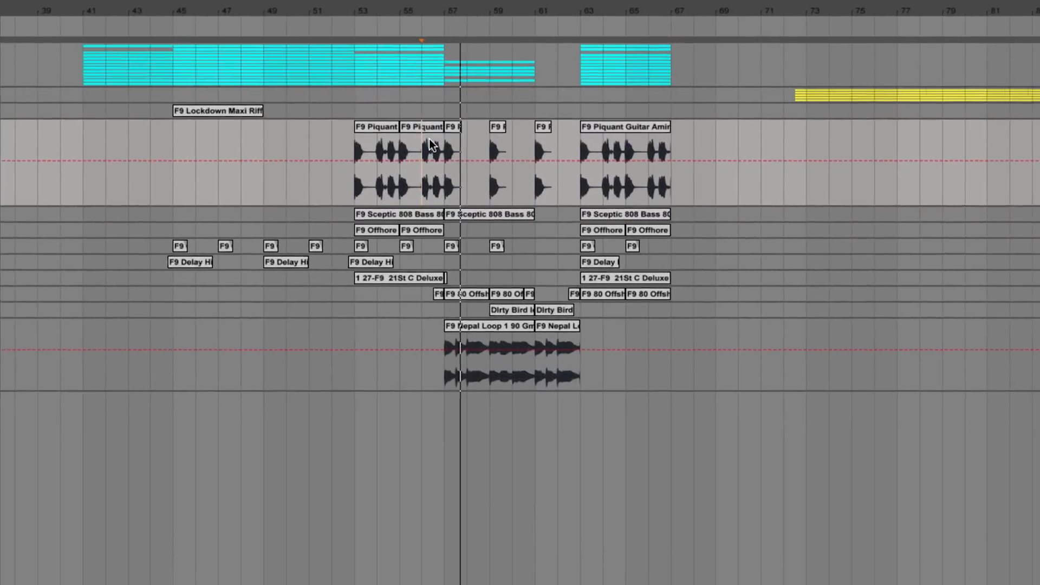
key("plus")
key("plus")
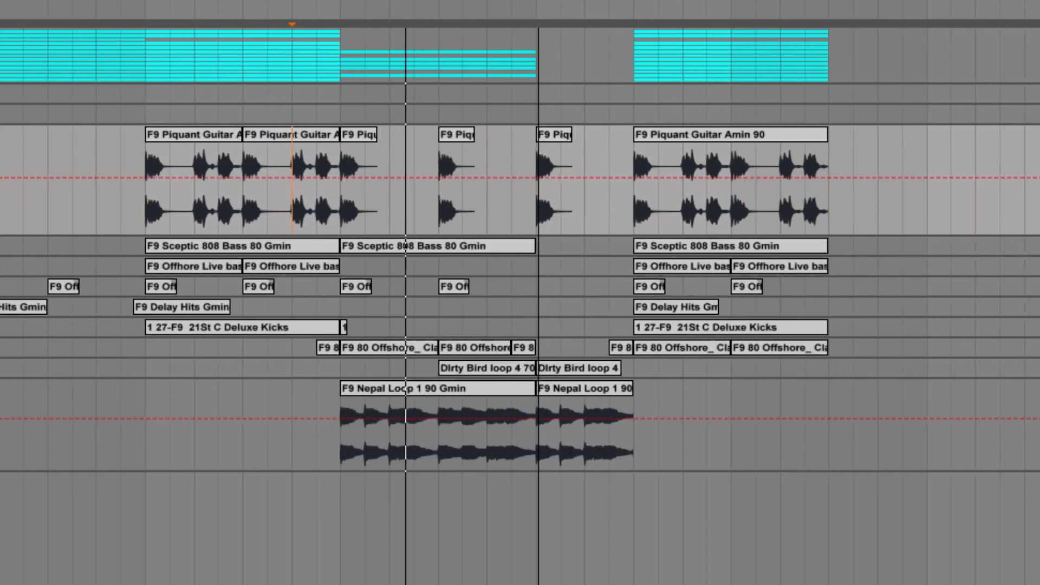
key("plus")
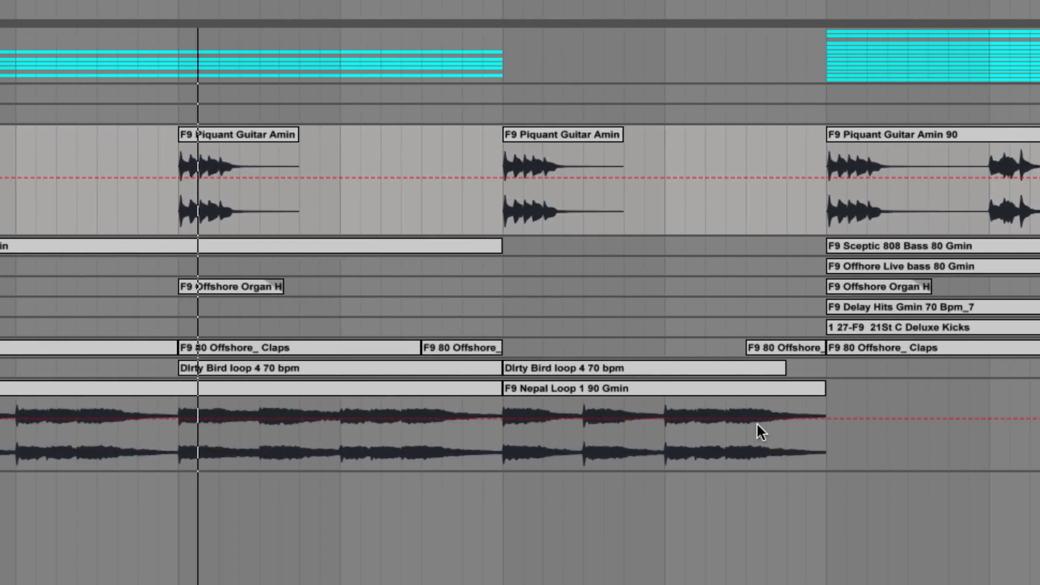
left_click_drag(544, 440, 579, 394)
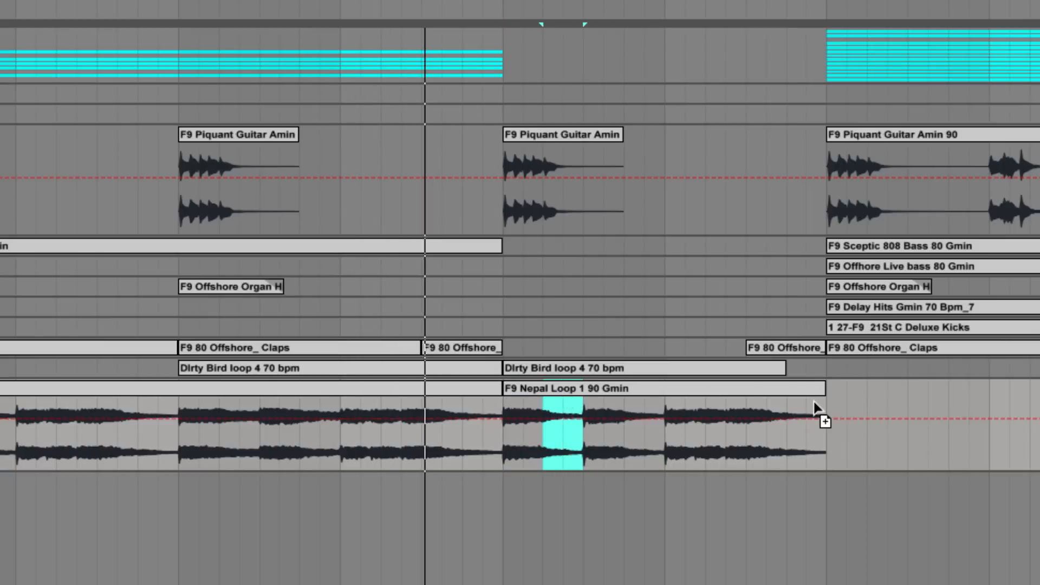
left_click(787, 411)
key("ctrl+v")
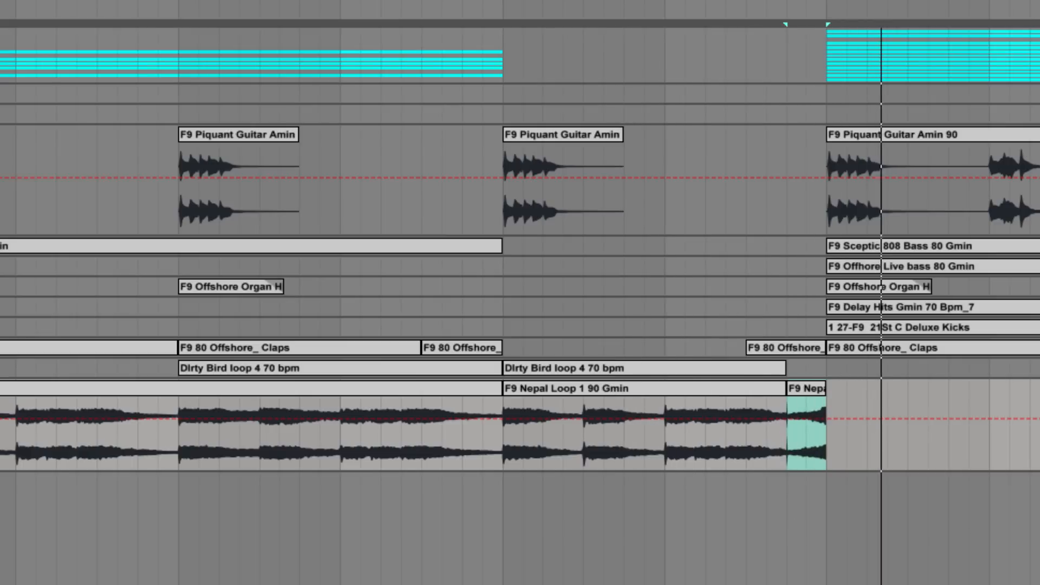
- Start the reversed Nepal Loop slice slightly after the last beat of bar 62 and crossfade it with the preceding clip
scroll(726, 428, "down", 2)
scroll(726, 428, "up", 4)
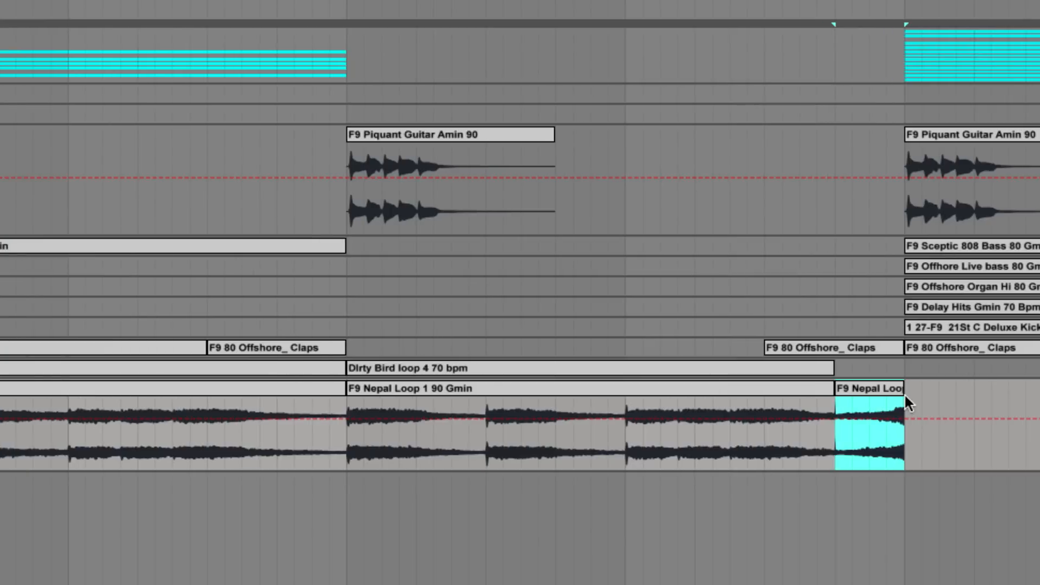
left_click(407, 388)
left_click_drag(417, 404, 482, 401)
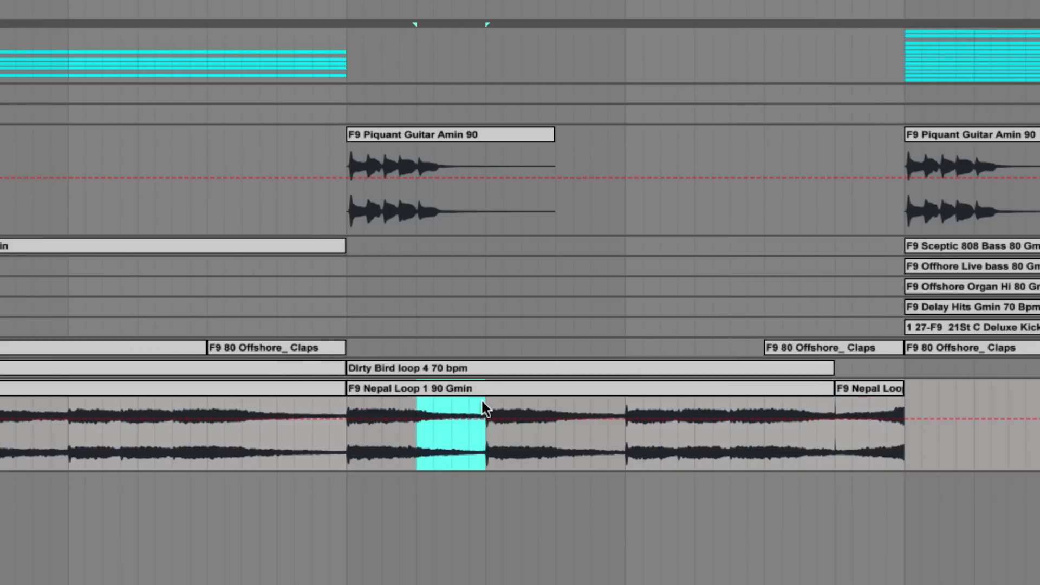
left_click(870, 388)
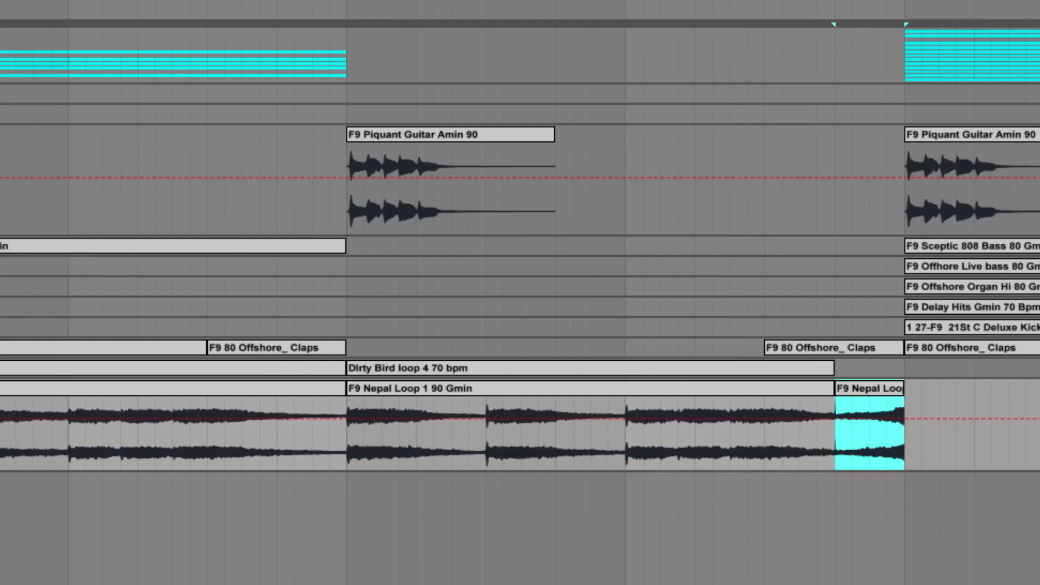
key("a")
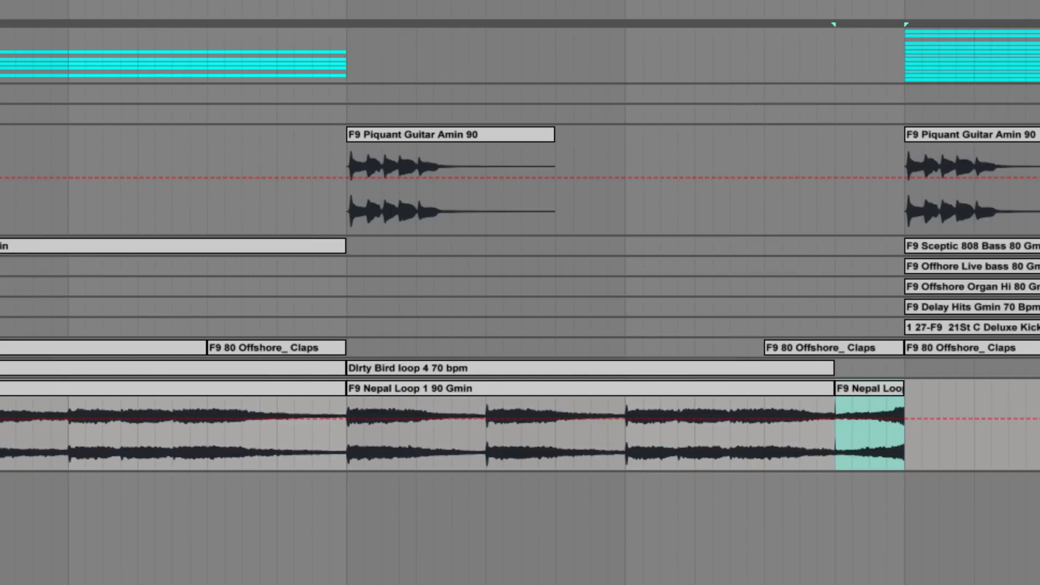
left_click_drag(829, 403, 848, 392)
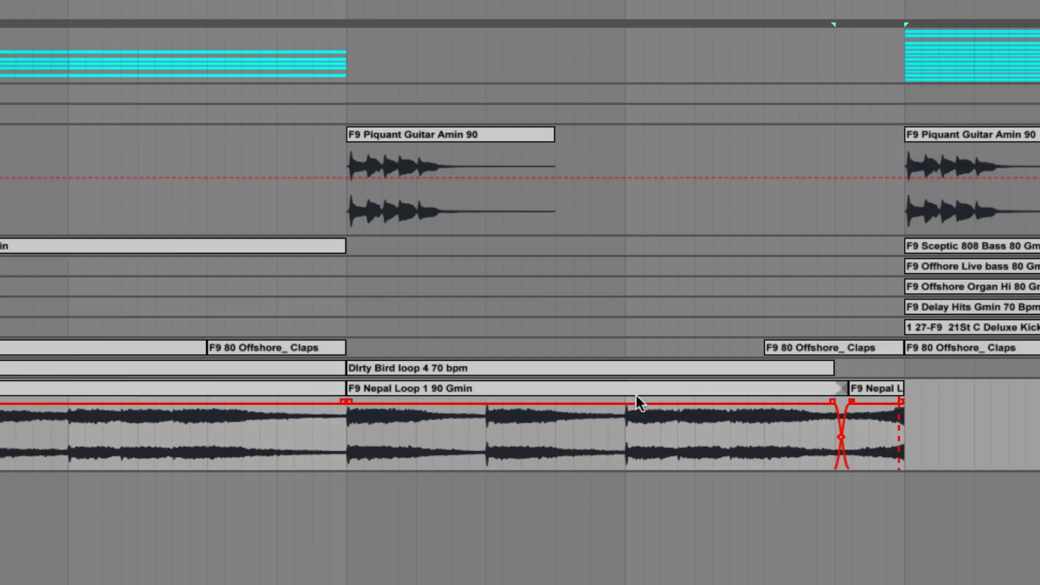
key("minus")
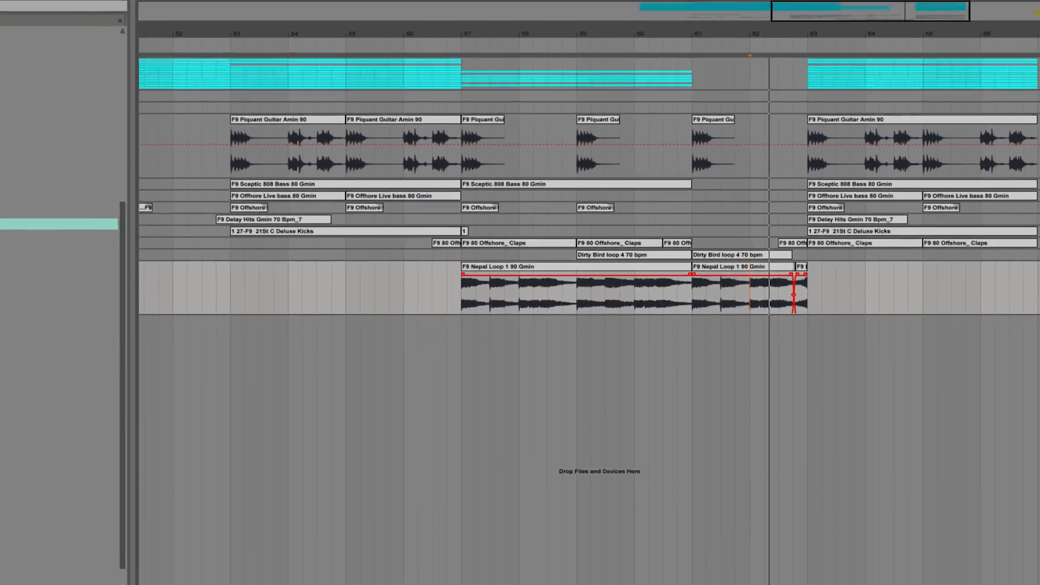
- Insert a new audio track below the collapsed Nepal Loop track and return to the F9 21st Century ReSampled loops folder
left_click(980, 225)
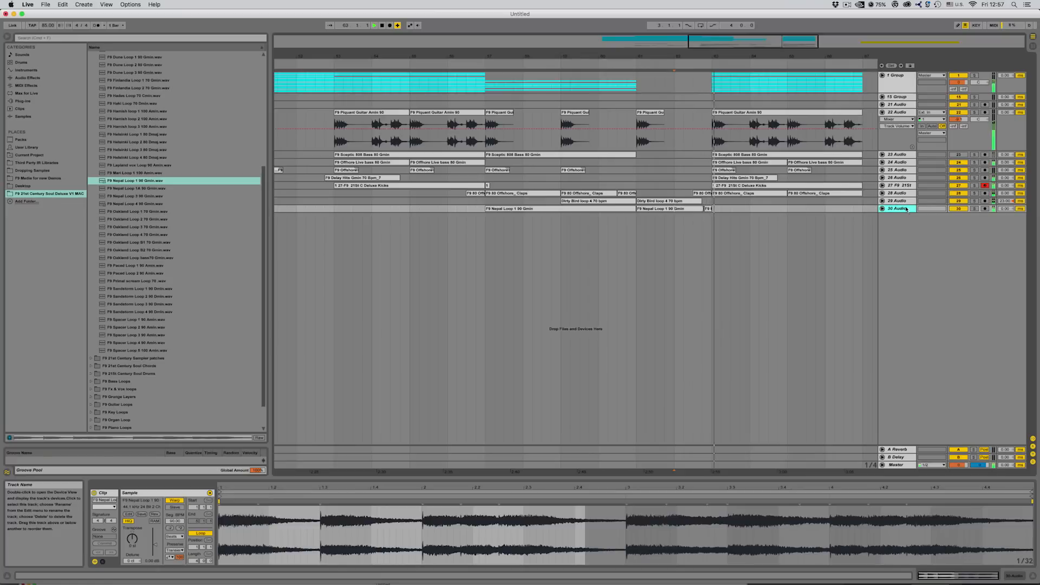
key("super+t")
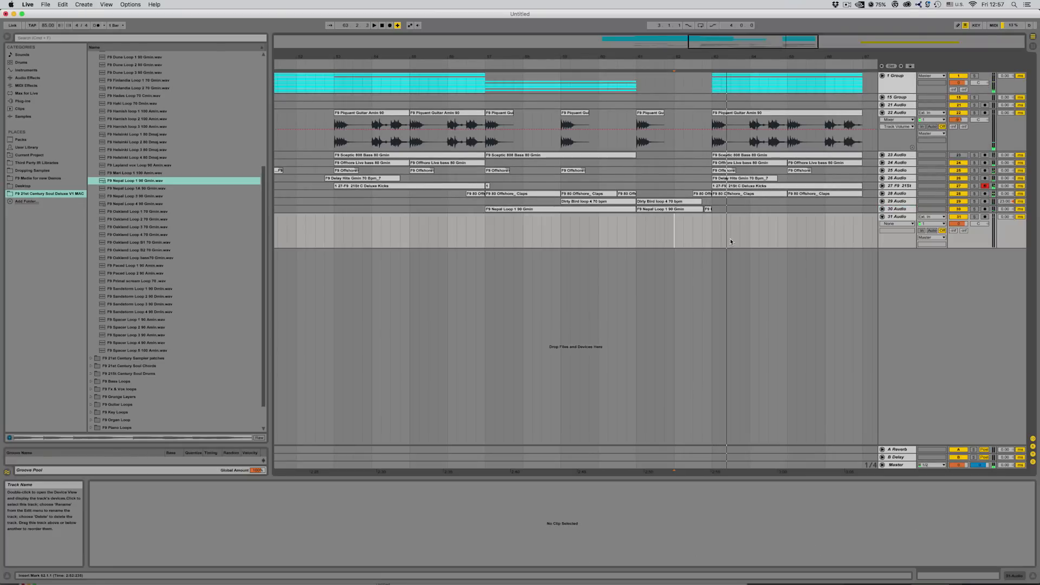
scroll(130, 165, "up", 8)
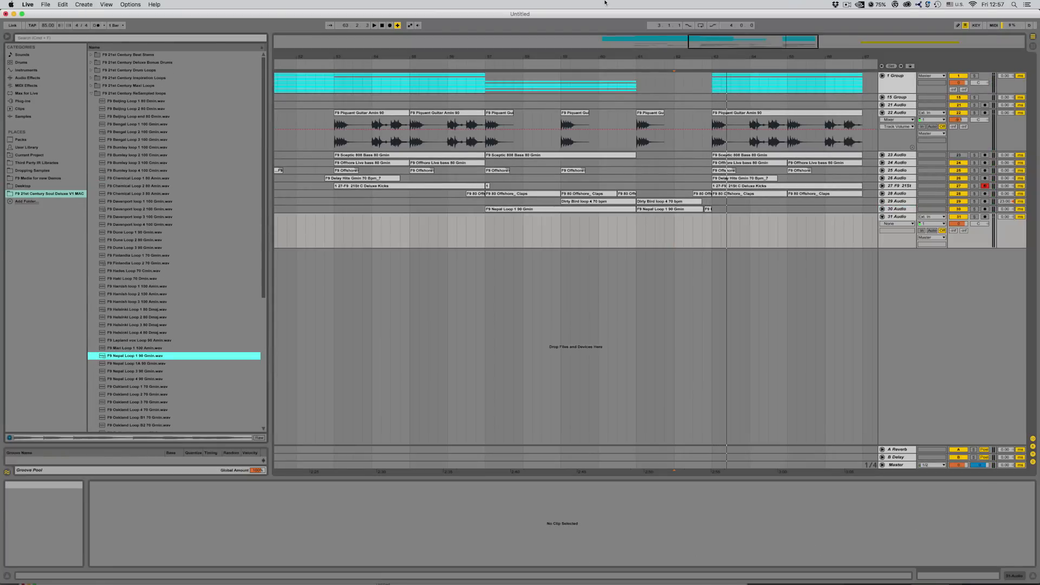
key("Left")
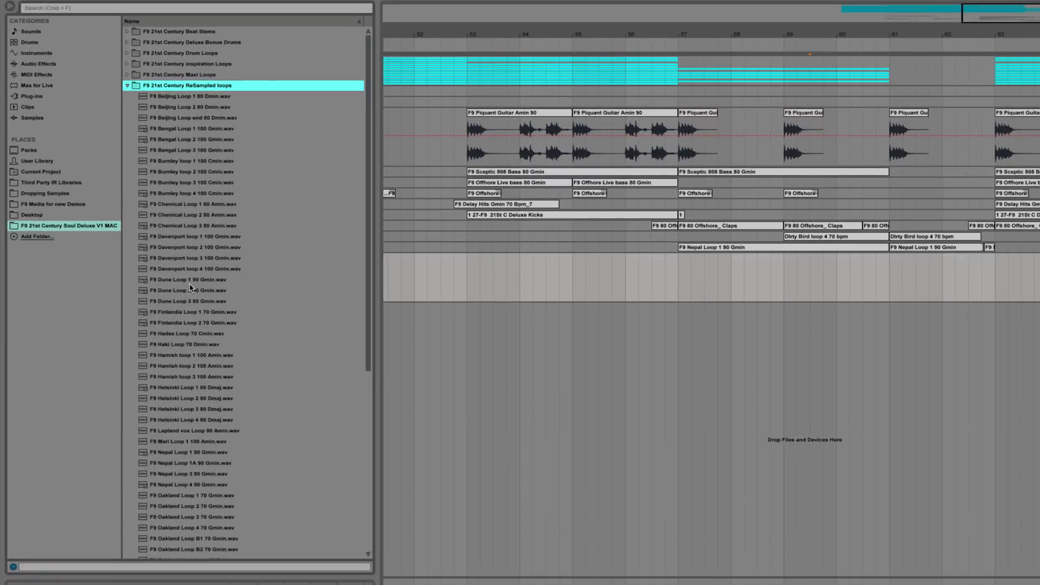
- Audition resampled loops including Dune Loop 1, Haki, Hades, Hamish loop 1, Helsinki Loop 1, Lapland vox and Mari Loop 1
left_click(190, 282)
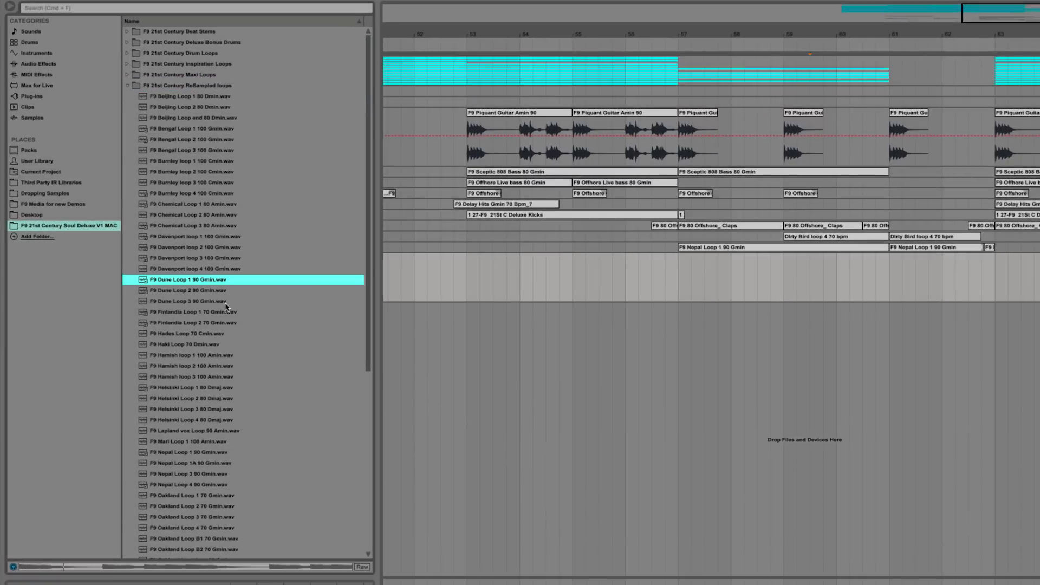
left_click(206, 345)
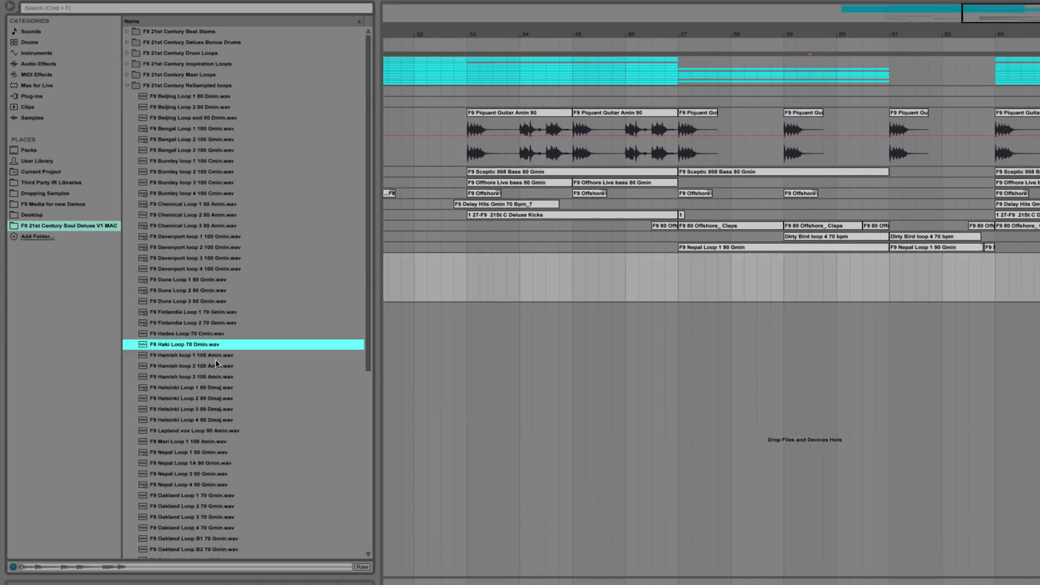
left_click(203, 334)
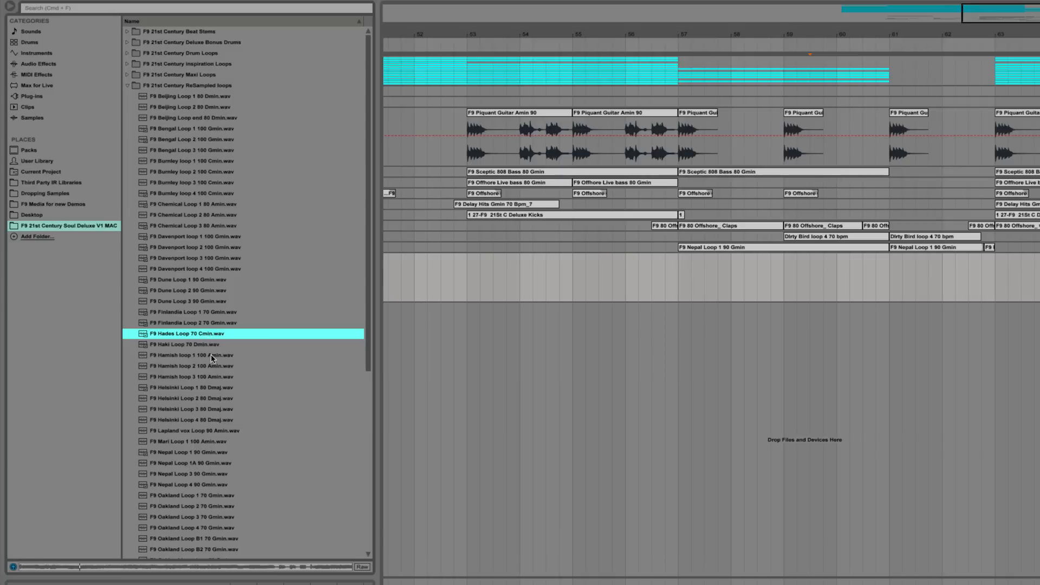
left_click(212, 356)
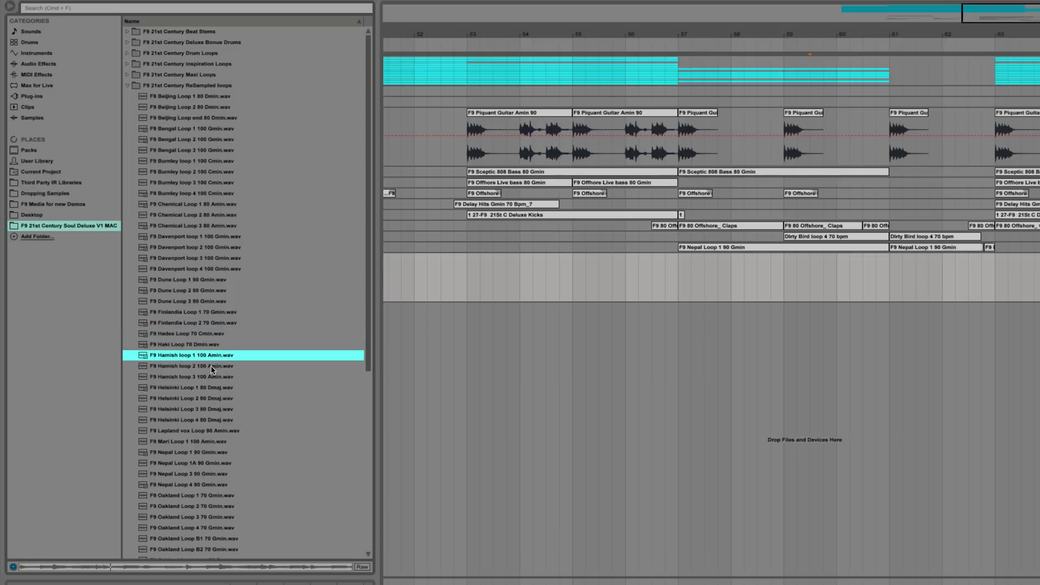
left_click(212, 388)
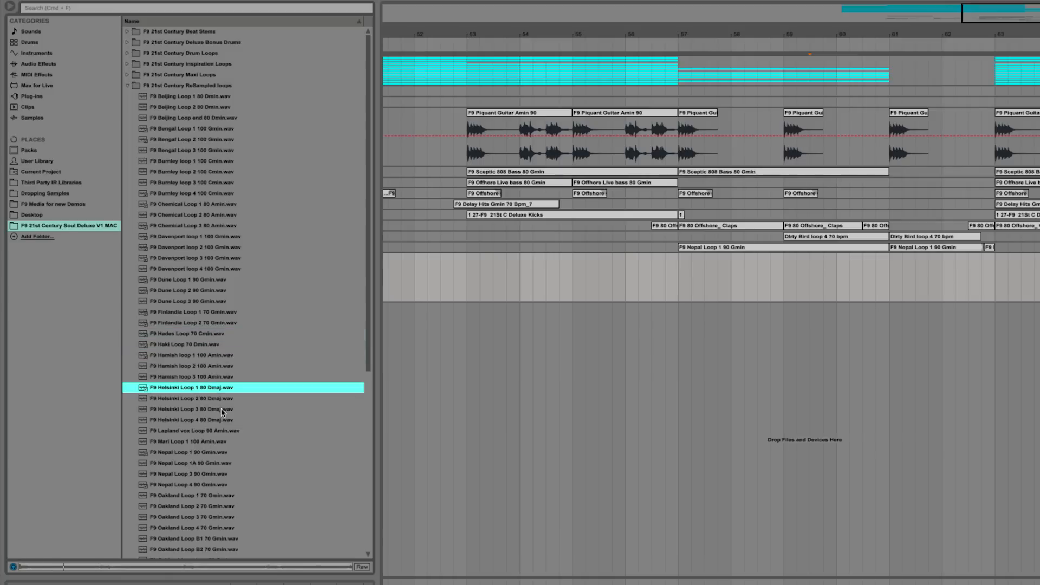
left_click(218, 432)
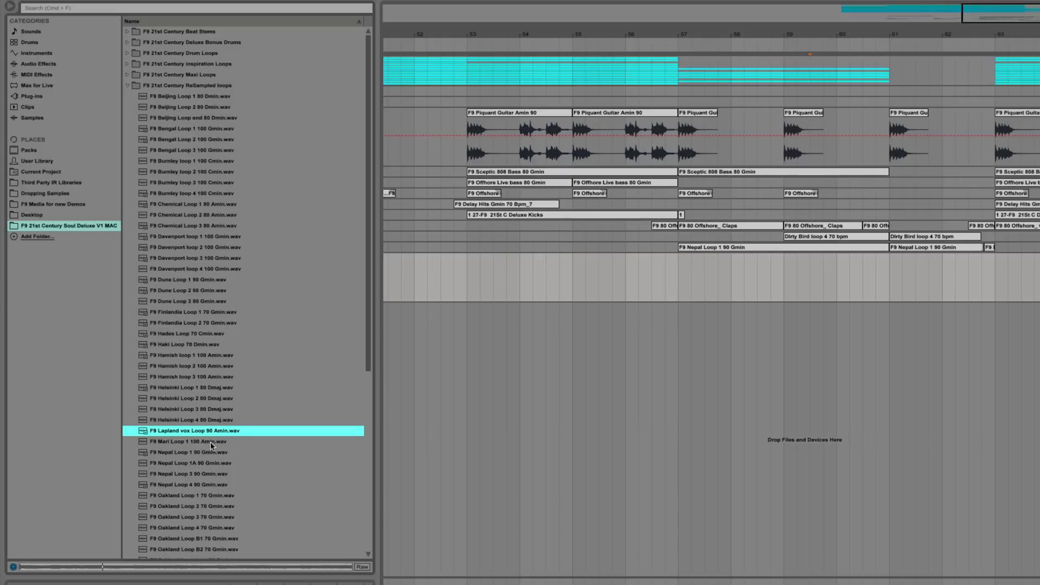
left_click(205, 443)
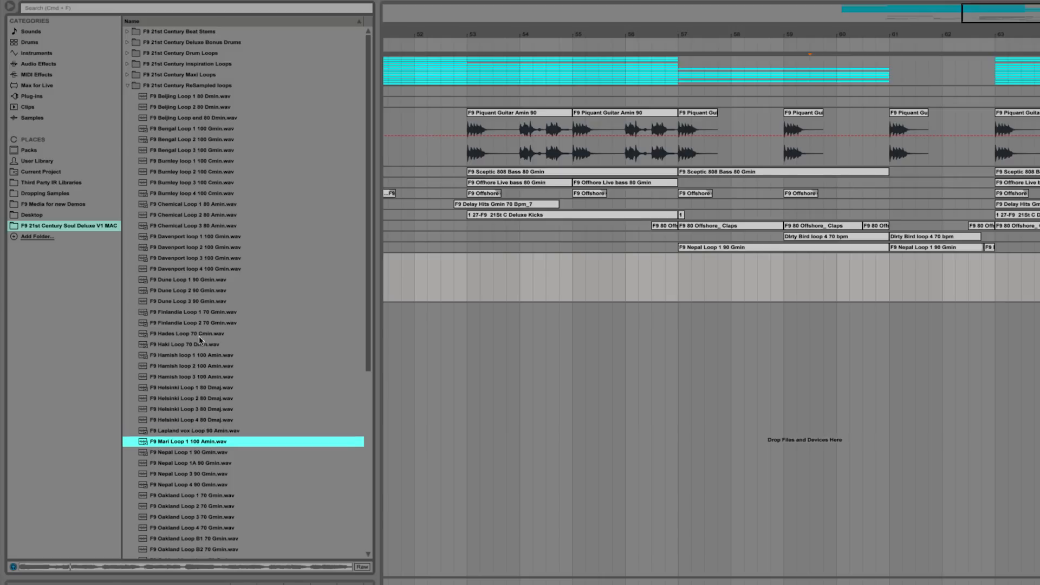
left_click(194, 282)
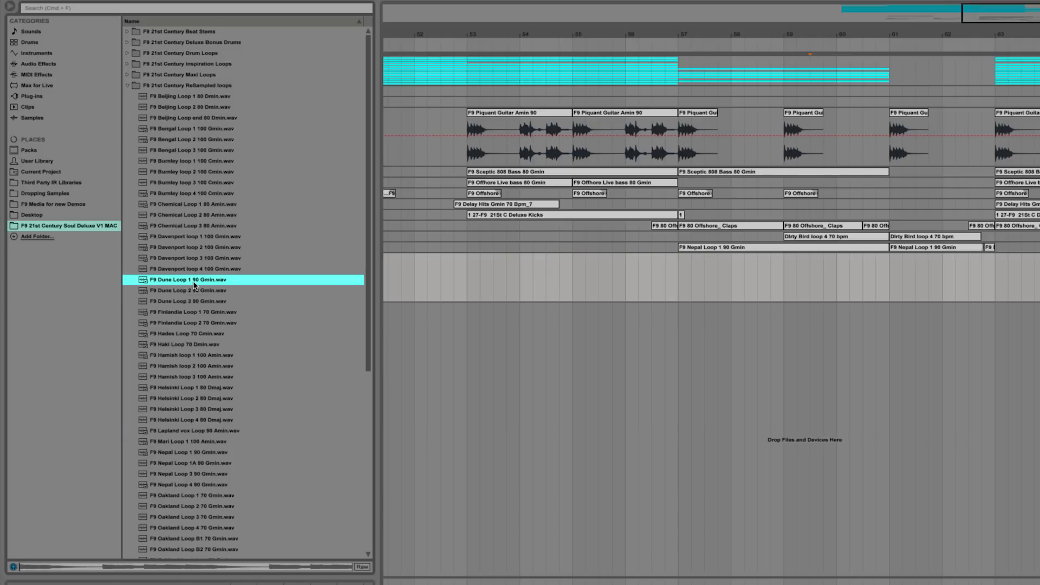
- Audition F9 Finlandia Loop 1 70 Gmin, place it at bar 57 on a new audio track, and open its clip settings
left_click(203, 314)
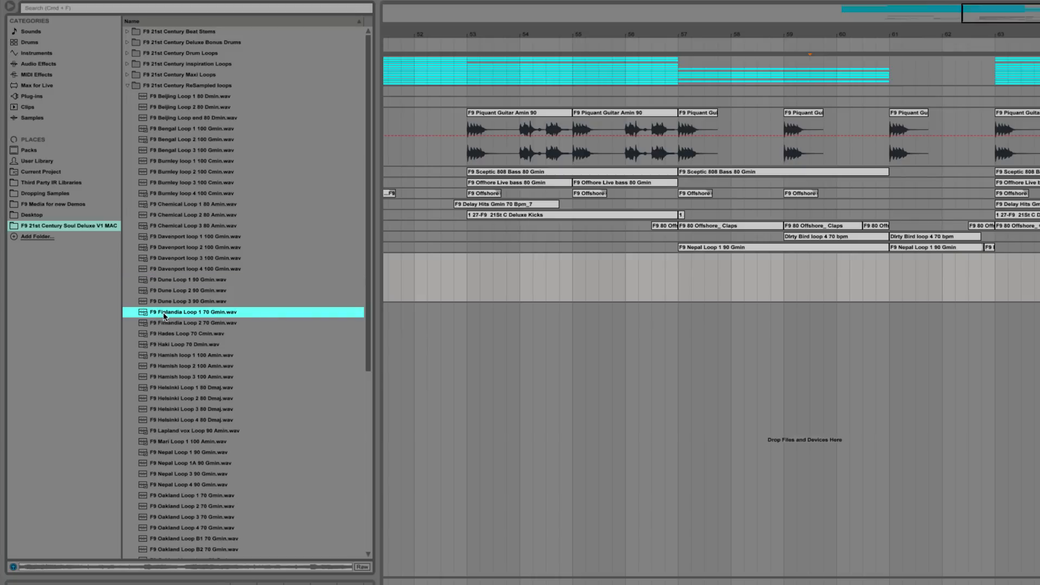
left_click_drag(699, 341, 705, 308)
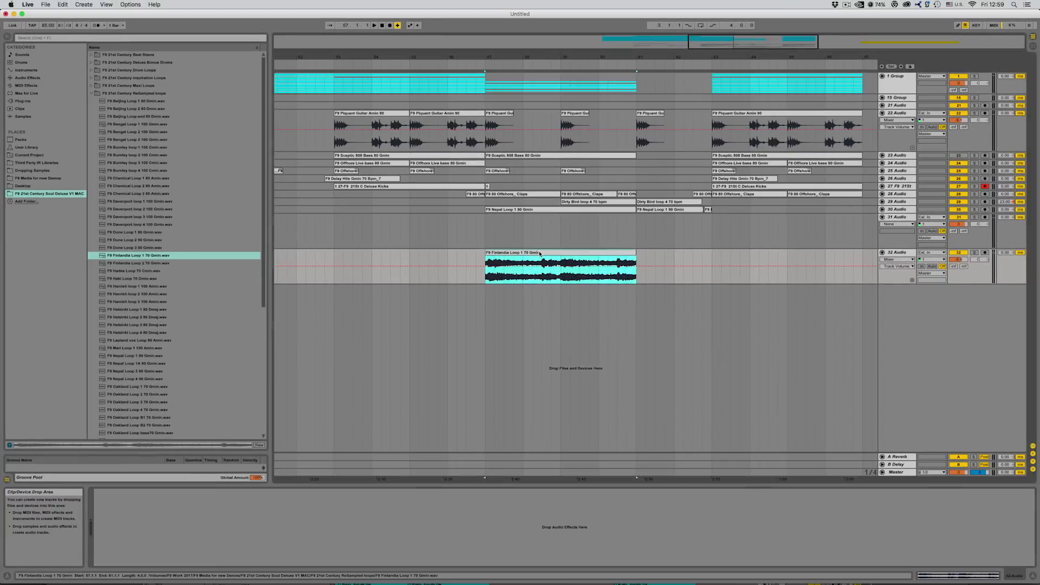
double_click(539, 253)
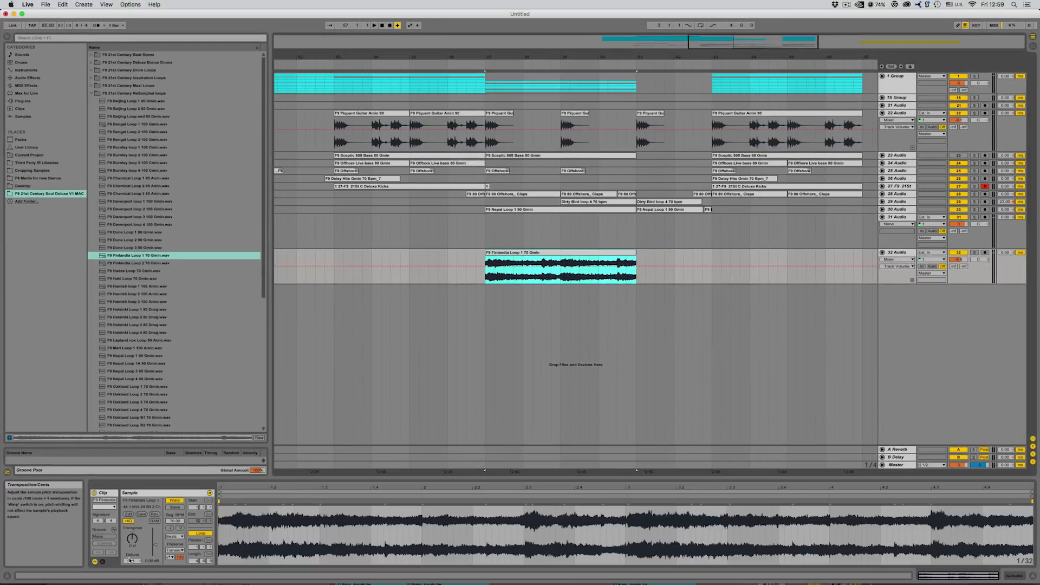
- Lower the clip gain of the Finlandia Loop 1 clip and add an EQ Eight effect to its track
left_click_drag(155, 543, 155, 547)
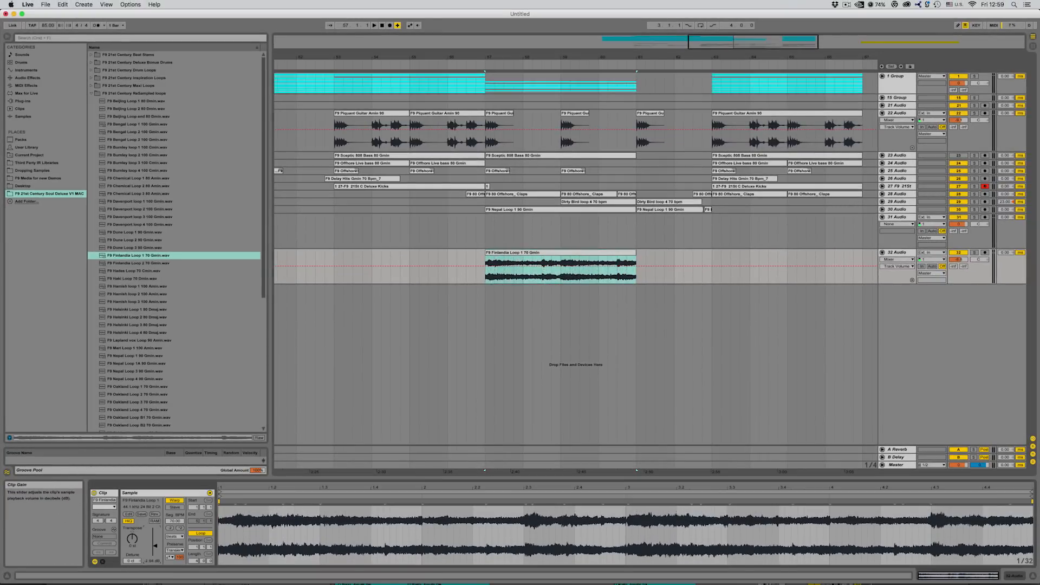
left_click(27, 77)
left_click(111, 132)
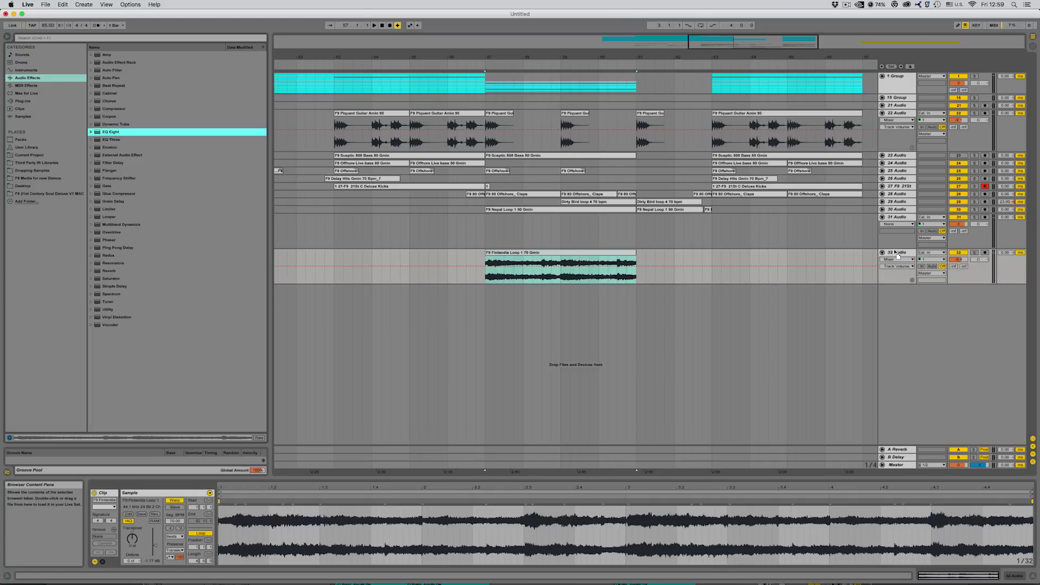
key("Return")
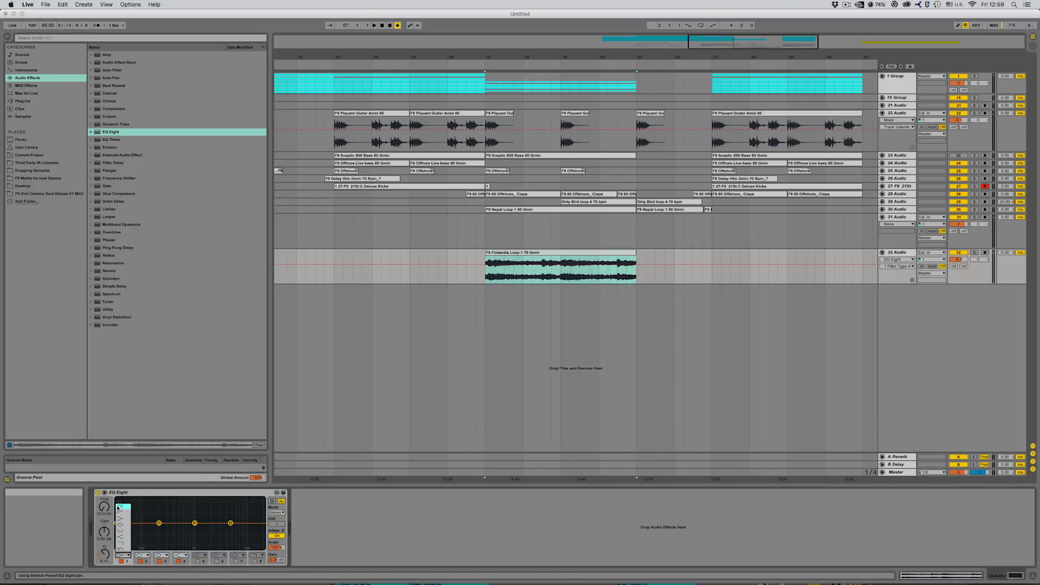
- Make EQ Eight's first band a steep low-cut filter with a raised cutoff frequency on the Finlandia track and play the arrangement
left_click_drag(101, 555, 101, 566)
left_click_drag(103, 508, 104, 491)
left_click_drag(103, 555, 103, 560)
left_click_drag(104, 506, 103, 499)
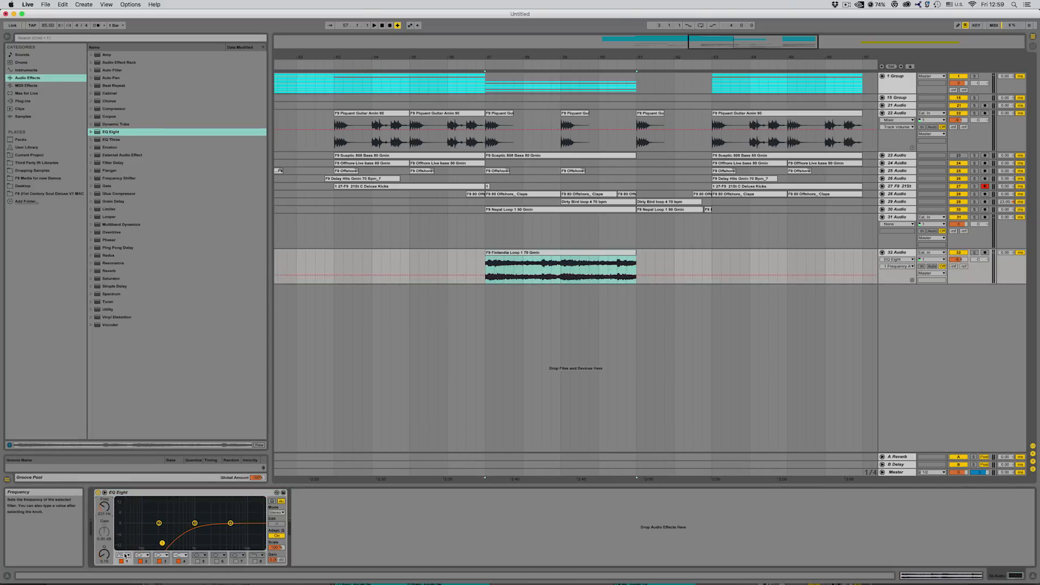
left_click(126, 556)
left_click(123, 510)
key("space")
- Adjust the Finlandia track's volume and split its clip at bar 59
left_click(963, 264)
left_click(565, 264)
key("super+e")
left_click(565, 264)
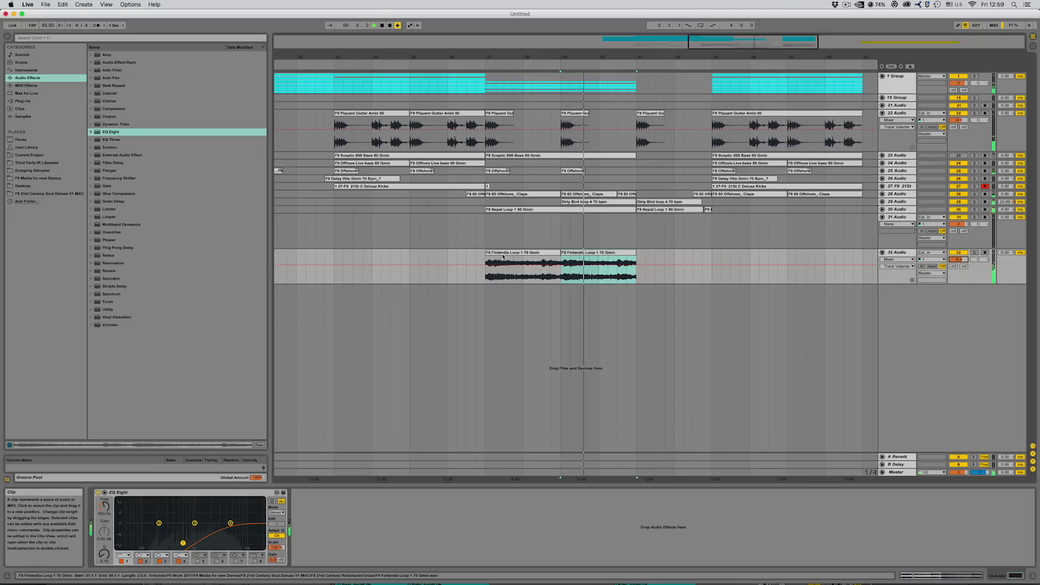
- Duplicate the second half of the Finlandia clip three times so it runs to bar 67, and fine-tune the track's volume
left_click(597, 253)
scroll(661, 253, "left", 3)
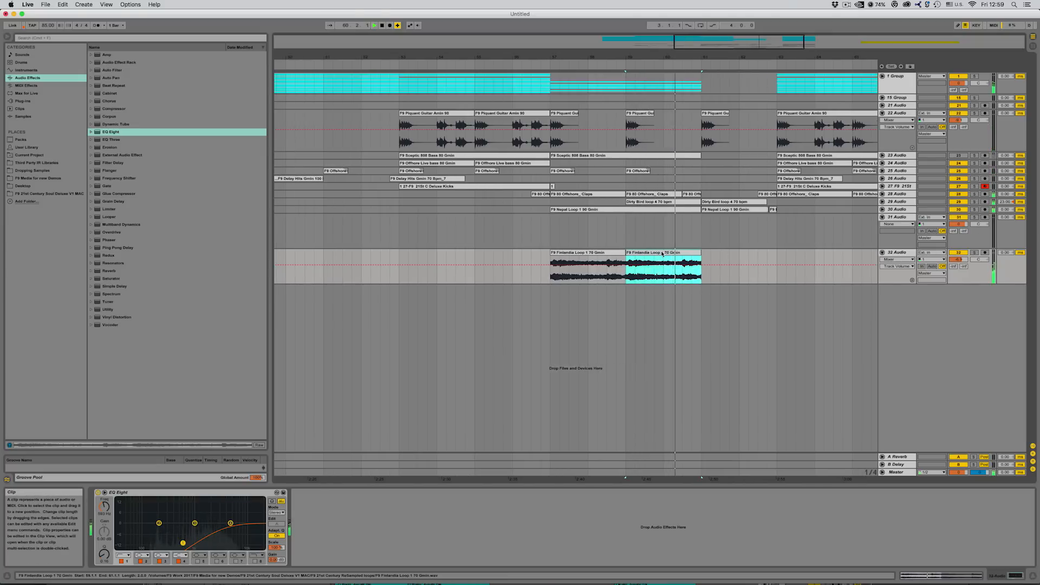
key("super+d")
left_click_drag(963, 262, 963, 262)
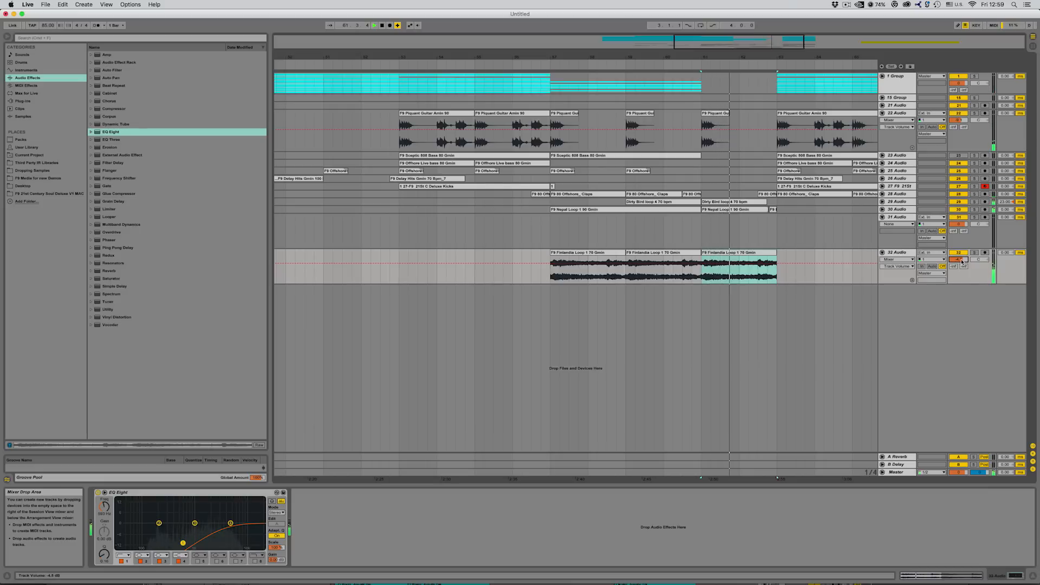
left_click(745, 253)
scroll(679, 254, "right", 3)
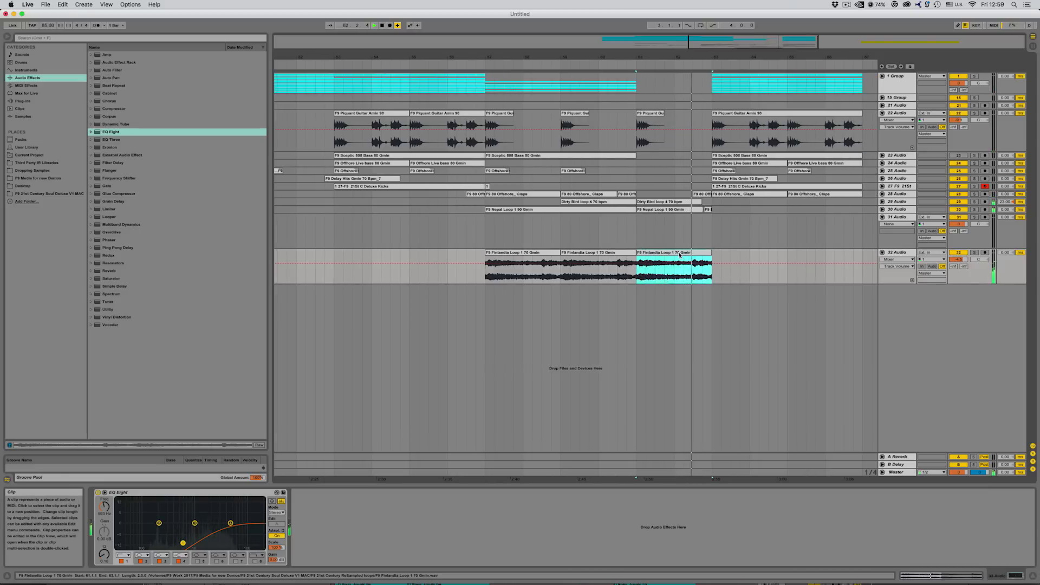
key("super+d")
key("super+d")
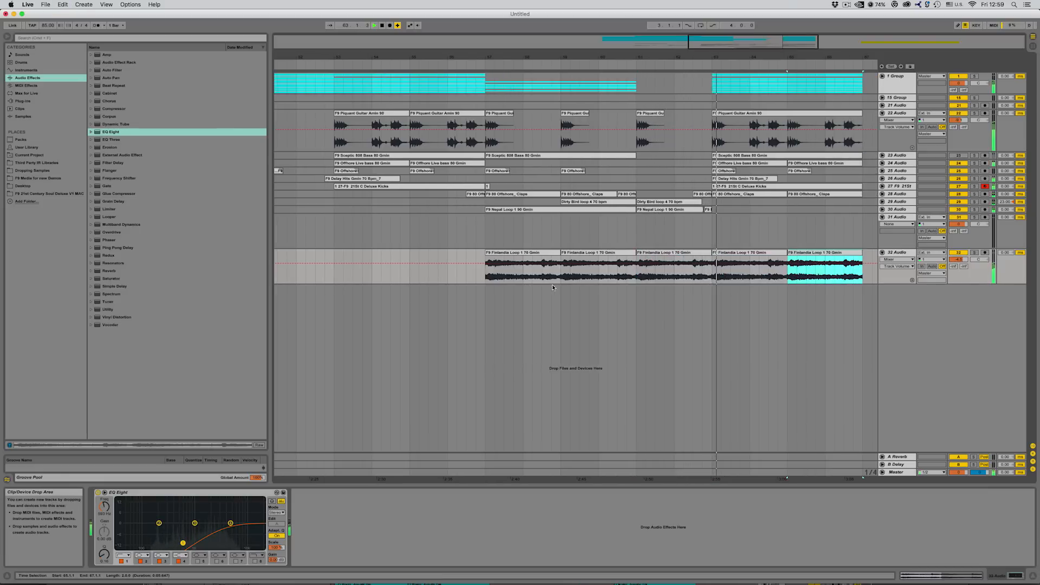
- Solo the Finlandia track to hear the loop alone, then bring back the full mix and listen to the final section
left_click(751, 253)
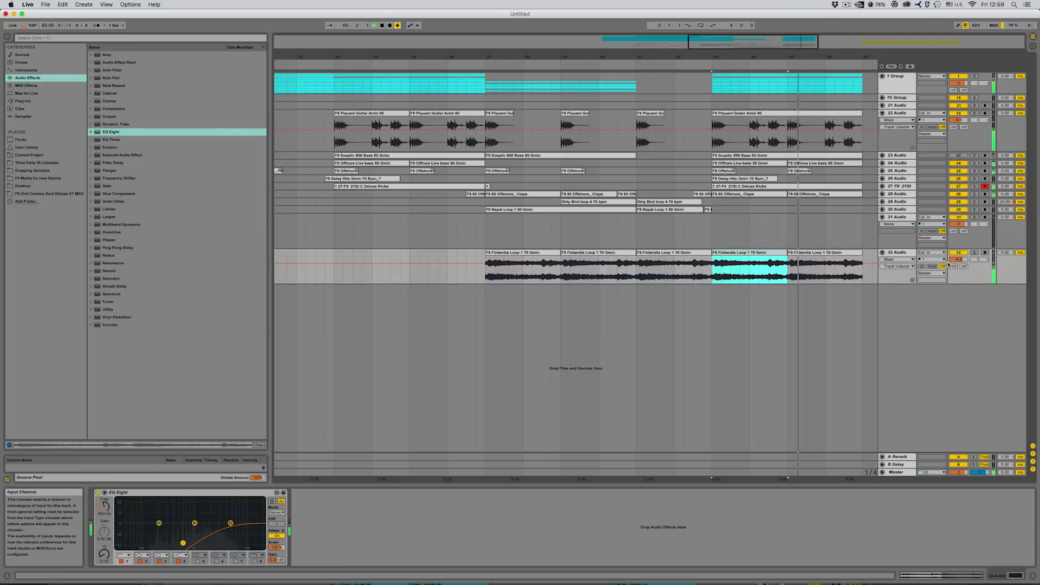
left_click(973, 253)
left_click(738, 254)
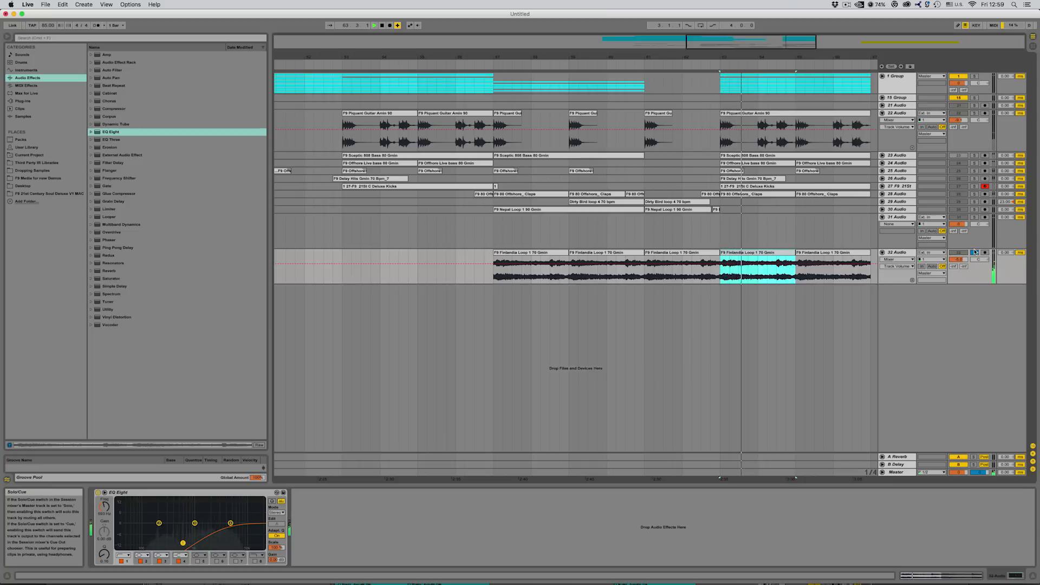
left_click(974, 252)
scroll(869, 250, "left", 3)
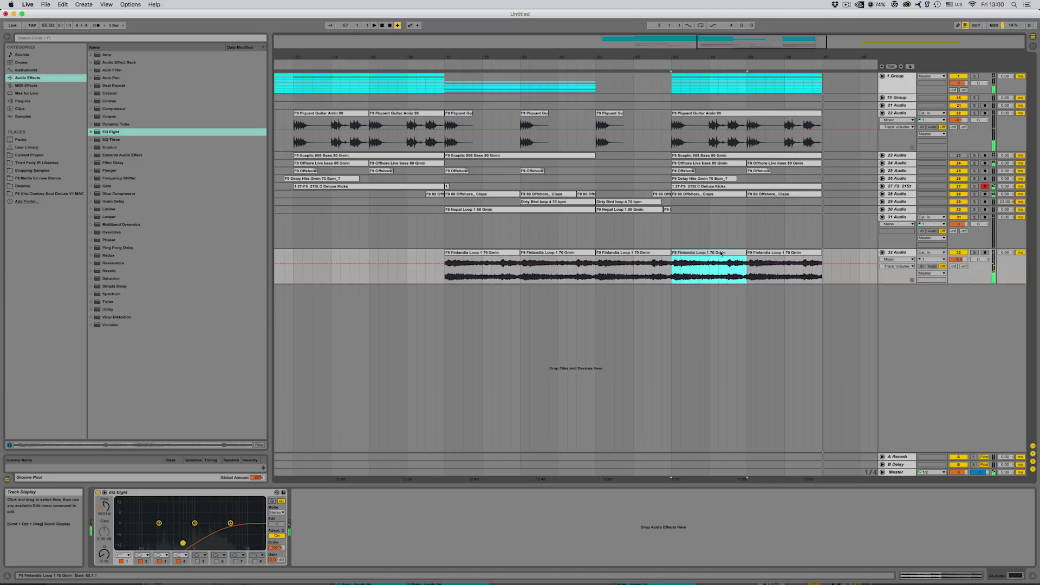
left_click_drag(785, 273, 683, 264)
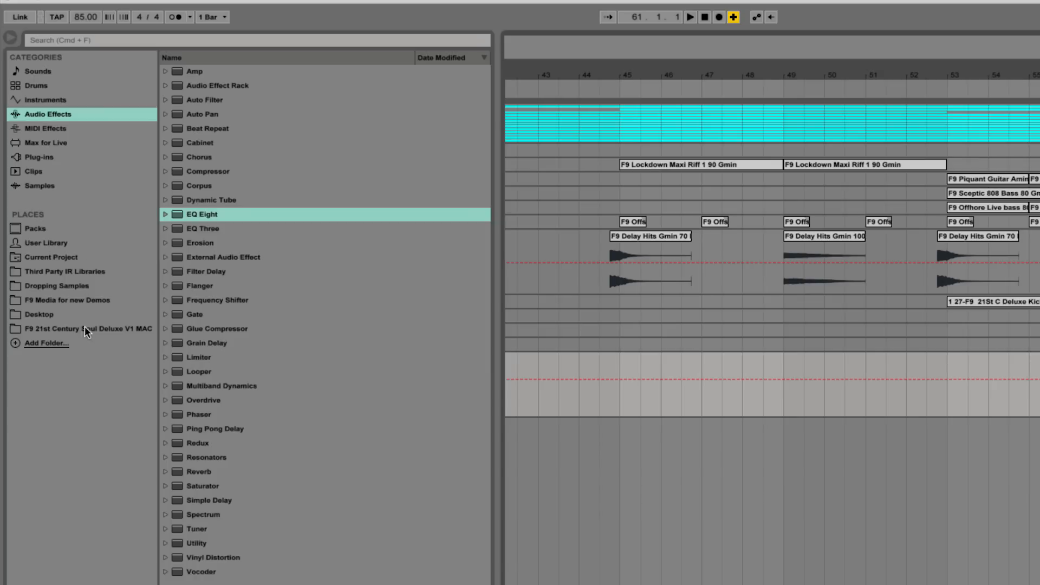
- Browse F9 21st Century Soul Deluxe V1 MAC to the Grunge layers folder within the Ableton 9 Racks sampler patches
left_click(56, 192)
left_click(164, 144)
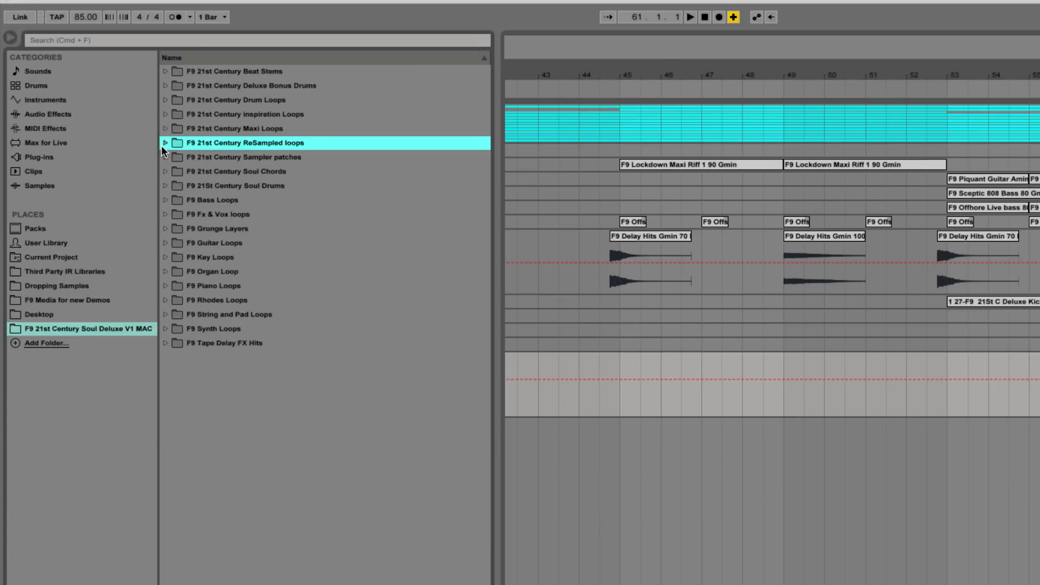
left_click(265, 159)
left_click(165, 156)
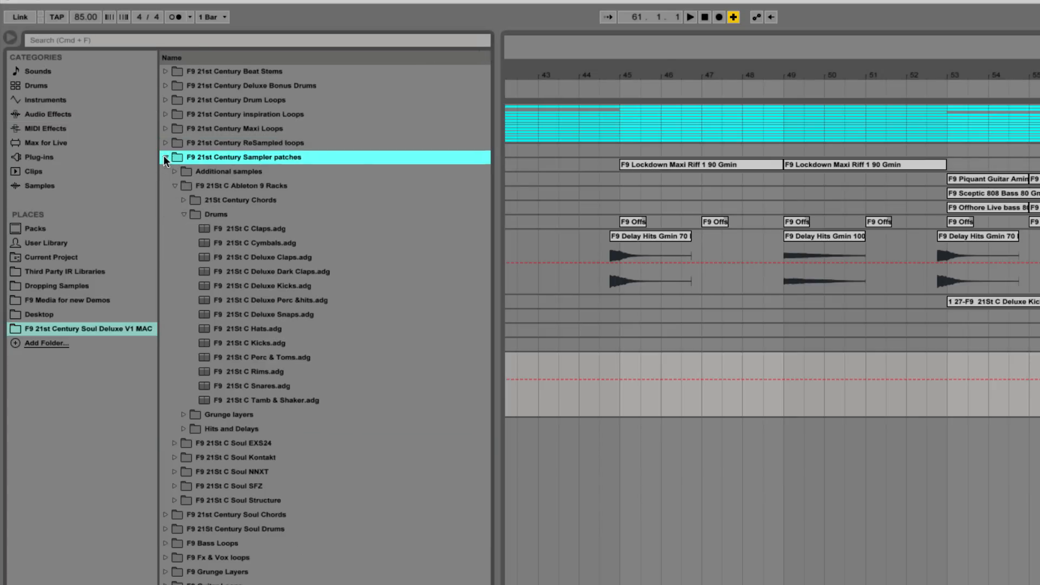
left_click(184, 215)
left_click(184, 228)
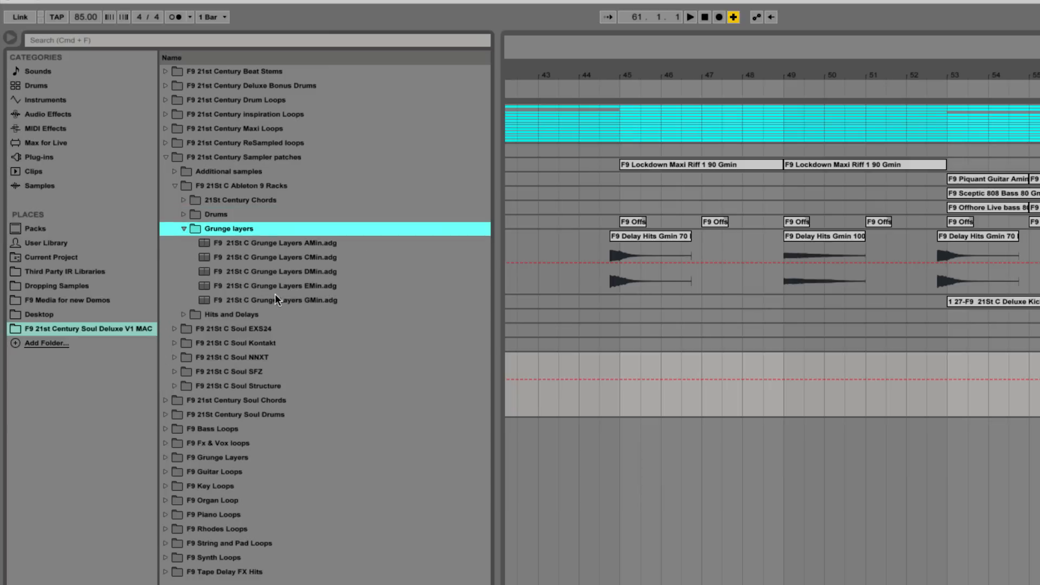
- Load F9 21St C Grunge Layers GMin.adg onto a new track below the Finlandia track and unfold the track
left_click(289, 301)
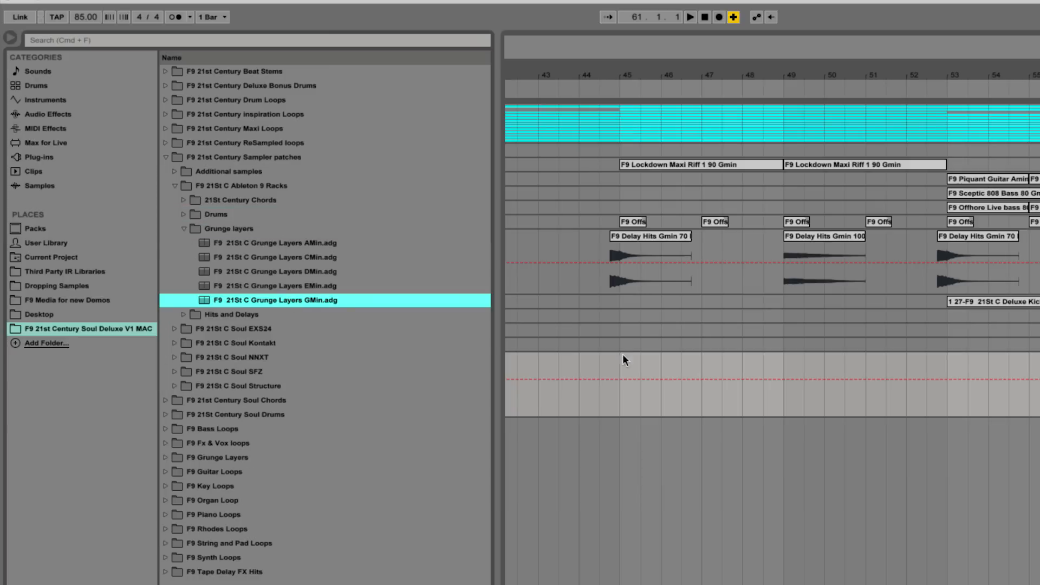
left_click_drag(289, 301, 625, 257)
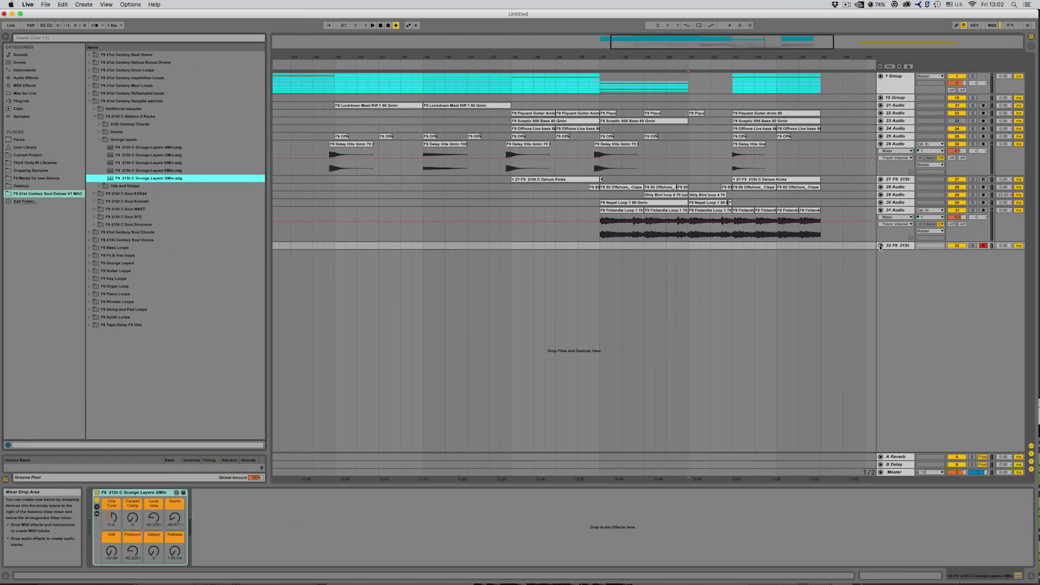
left_click(880, 245)
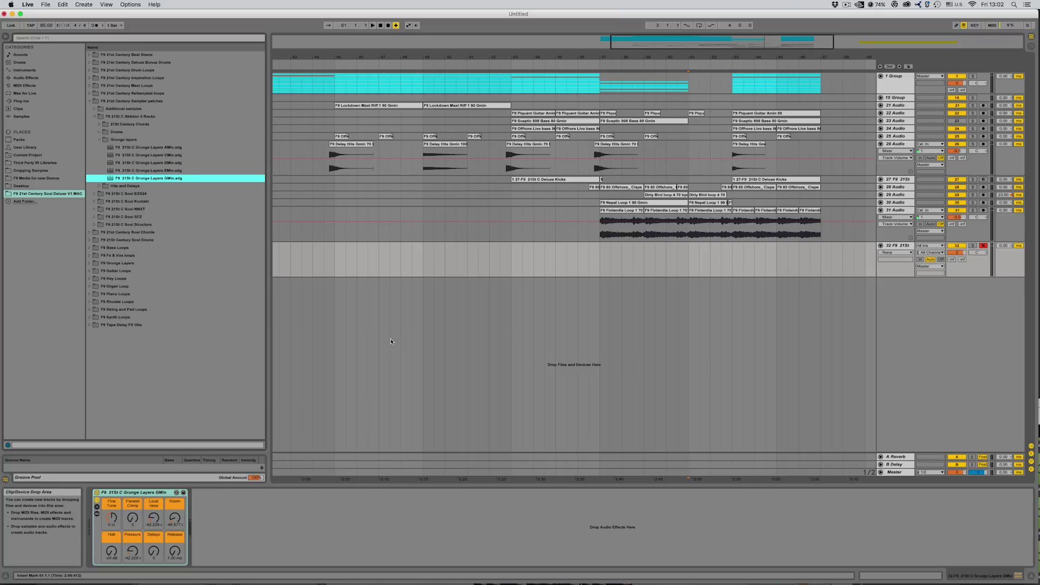
left_click(530, 396)
left_click(915, 250)
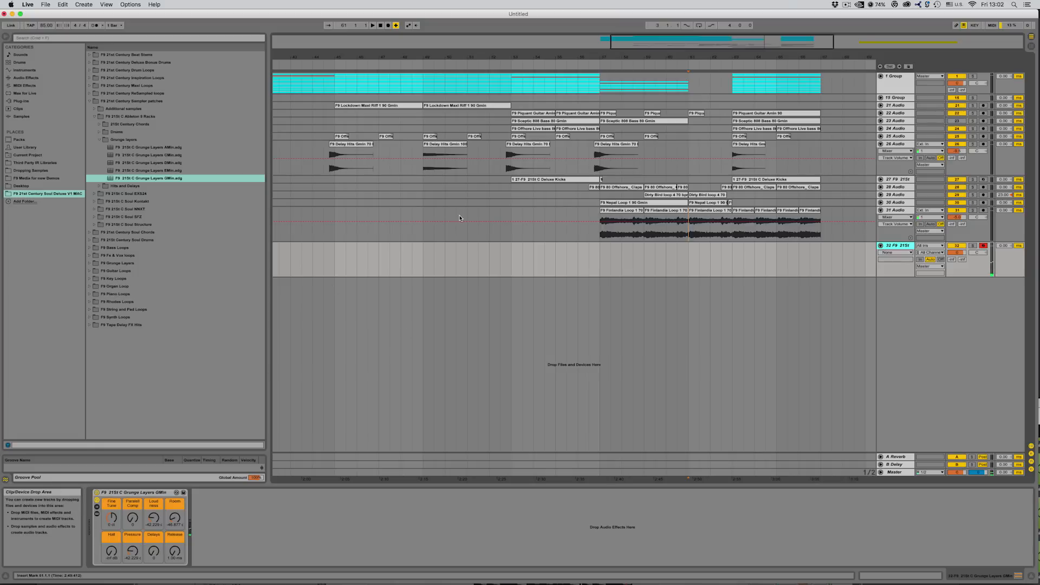
- Start playback just before bar 61 and record a Grunge Layers MIDI part over the breakdown up to about bar 63
scroll(574, 249, "right", 1)
left_click_drag(492, 253, 907, 250)
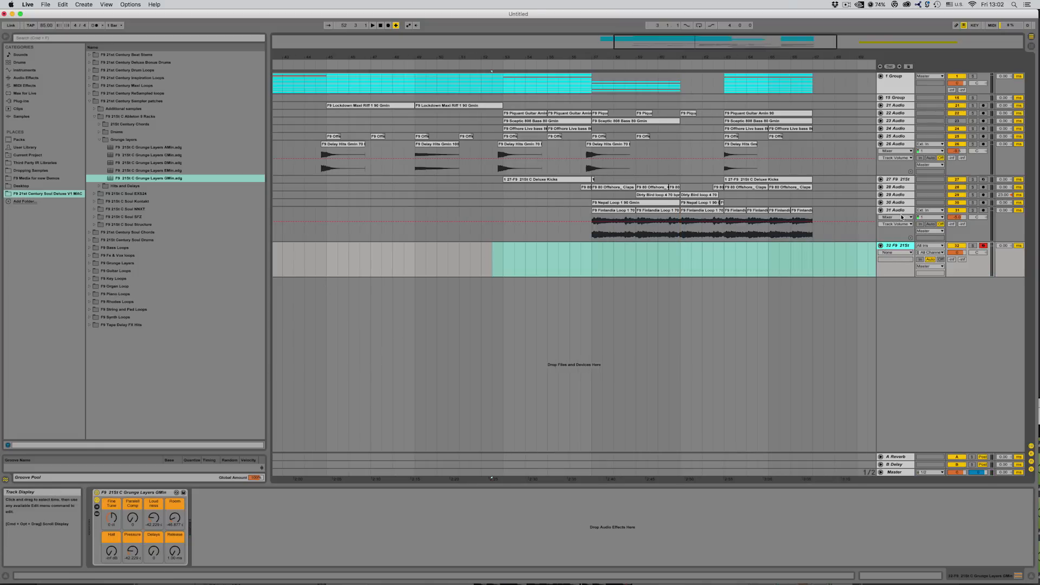
left_click(667, 257)
key("space")
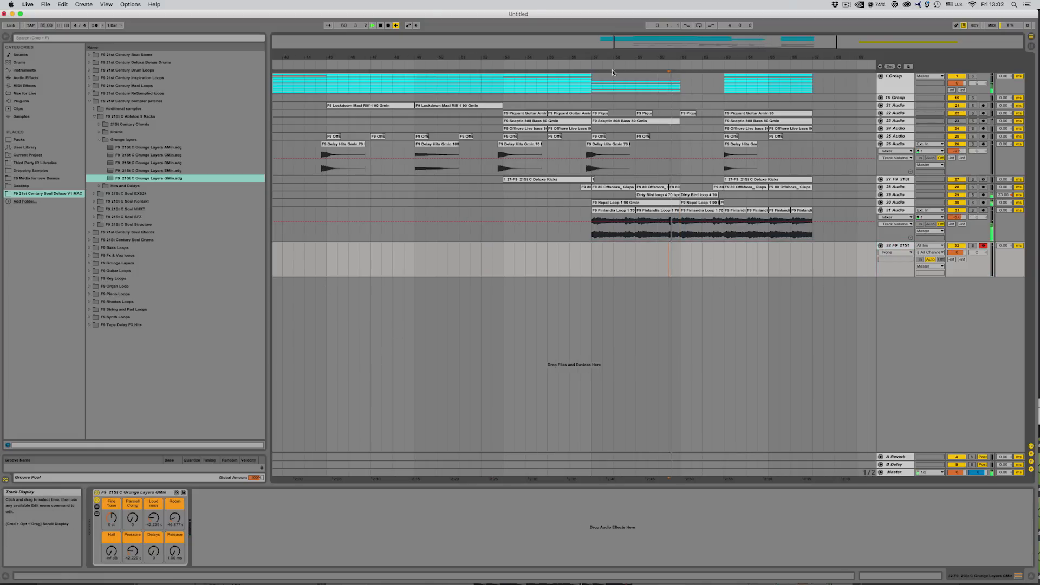
left_click(388, 25)
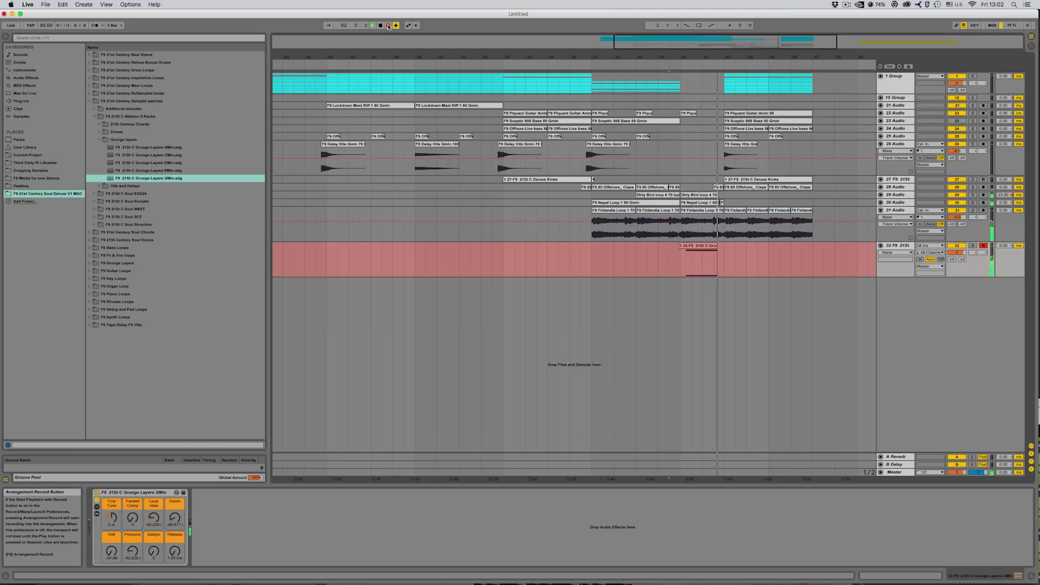
key("space")
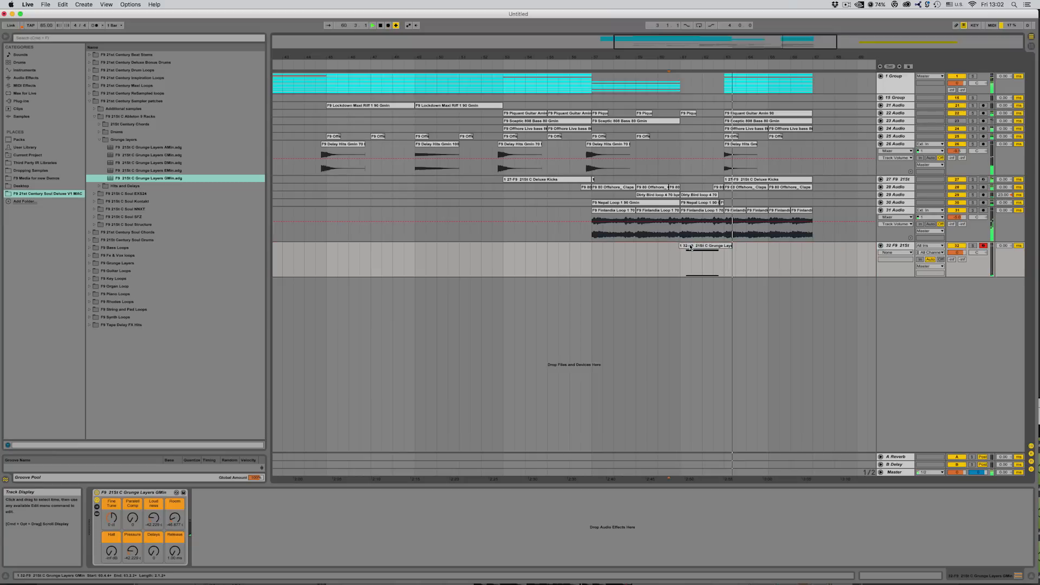
- Open the recorded Grunge Layers clip, make its notes start at bar 61, and adjust the track's volume during playback
double_click(691, 248)
left_click_drag(509, 505, 528, 551)
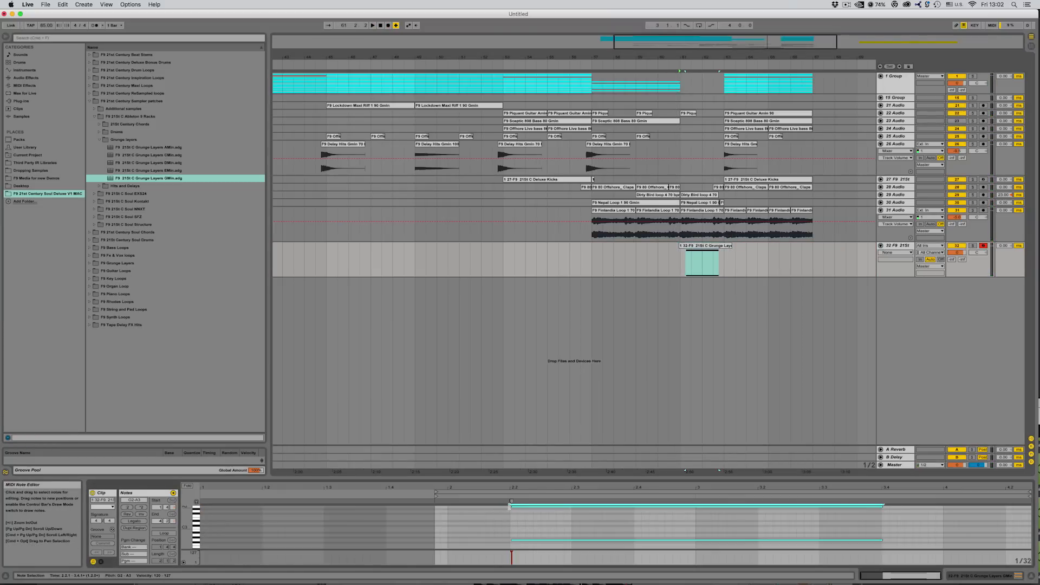
key("space")
left_click_drag(956, 253, 956, 265)
key("space")
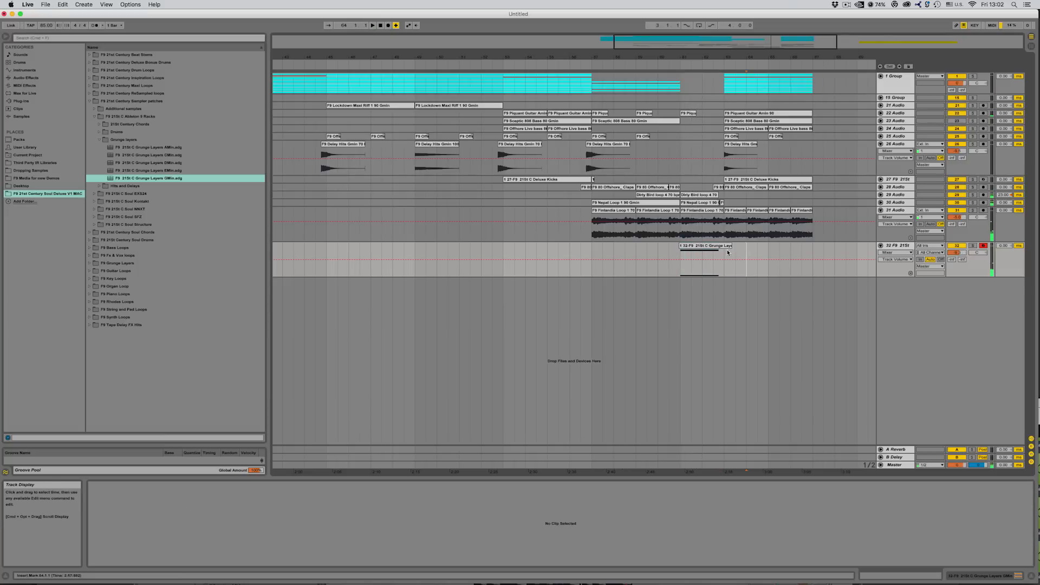
- Trim the end of the Grunge Layers clip to bar 63 and mark out a short range at bar 57 on its track
left_click_drag(725, 260, 746, 260)
left_click_drag(592, 252, 603, 252)
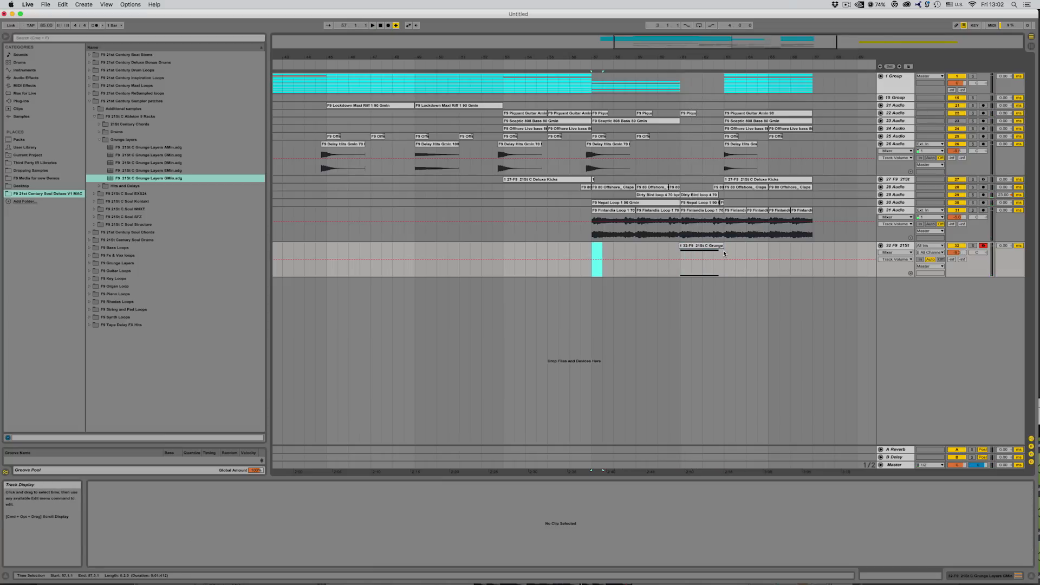
left_click_drag(723, 254, 876, 254)
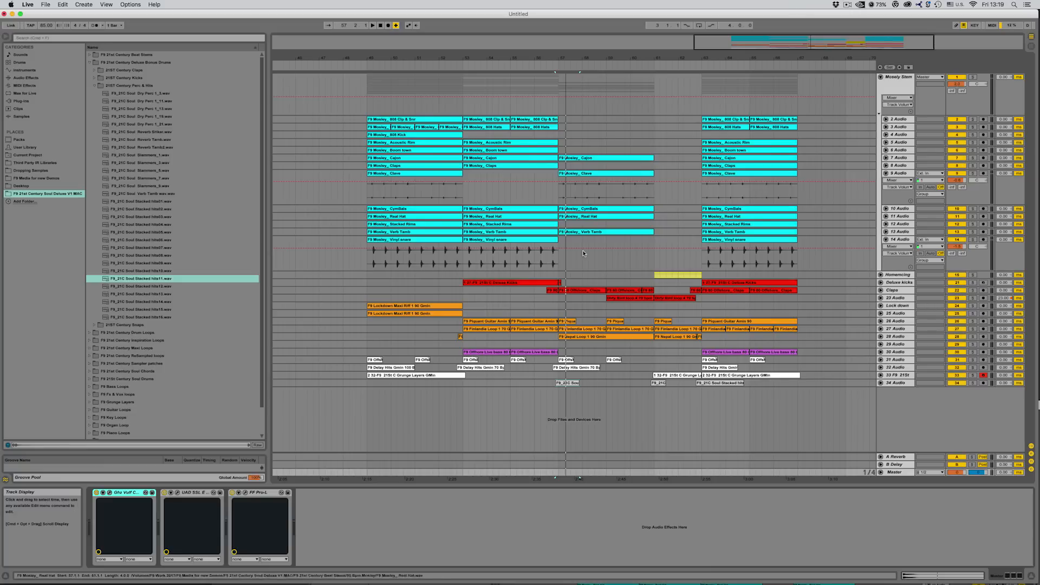
- Play the colour-coded arrangement from bar 49 and highlight bars 49 to 69 across the guitar, loop and bass tracks
left_click(367, 322)
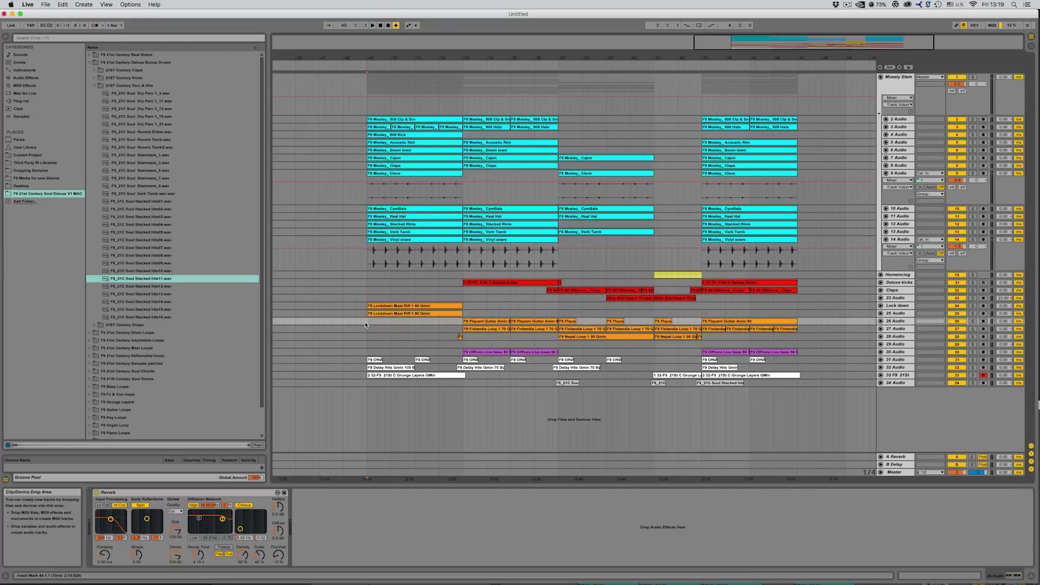
left_click_drag(393, 328, 844, 358)
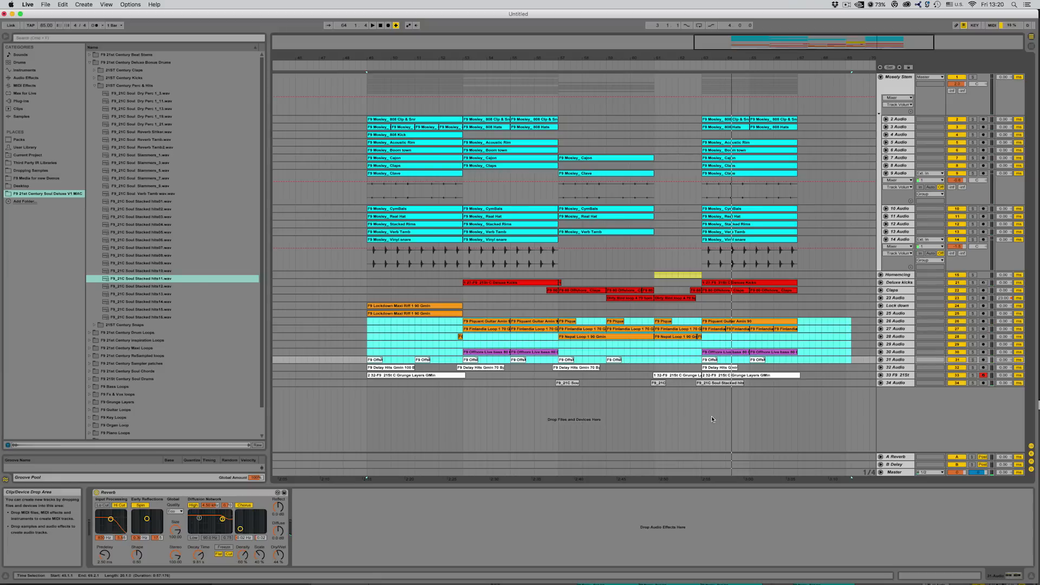
- Go through the tracks one by one from 2 Audio down to 34 Audio, reviewing the effect devices on each
left_click(899, 120)
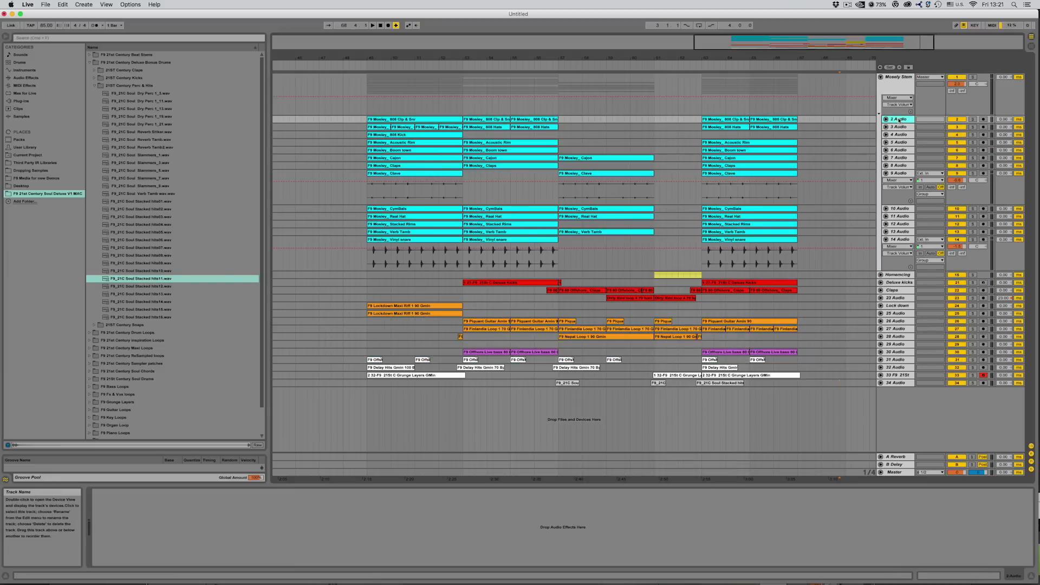
key("Down")
key("Down")
key("Down")
key("Down")
key("Down")
key("Down")
key("Down")
key("Down")
key("Down")
key("Down")
key("Down")
key("Down")
key("Down")
key("Down")
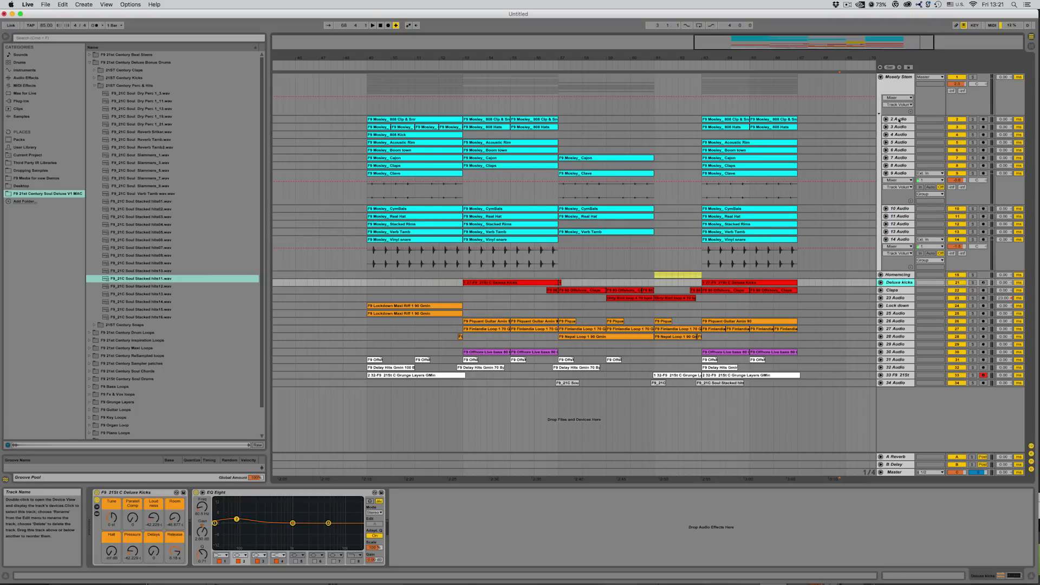
key("Down")
key("Down")
key("Down")
key("Down")
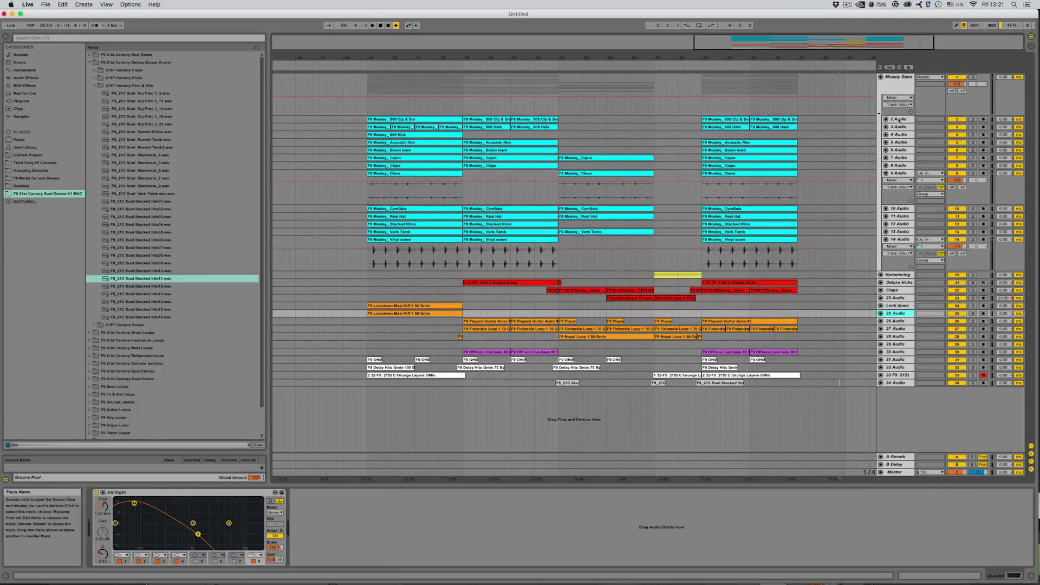
key("Down")
key("Down")
key("Down")
key("Down")
key("Down")
key("Down")
key("Down")
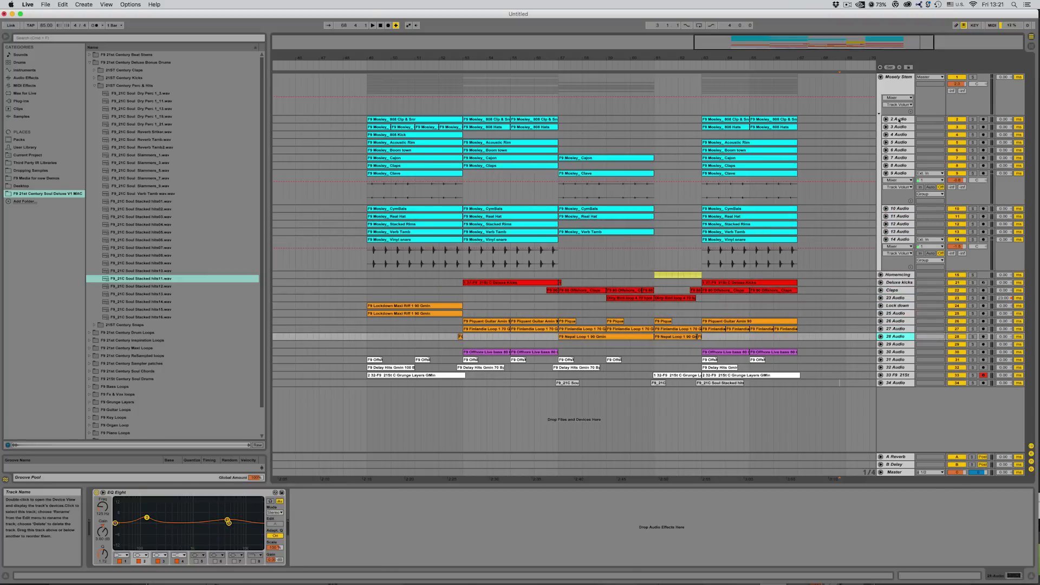
key("Down")
key("Down")
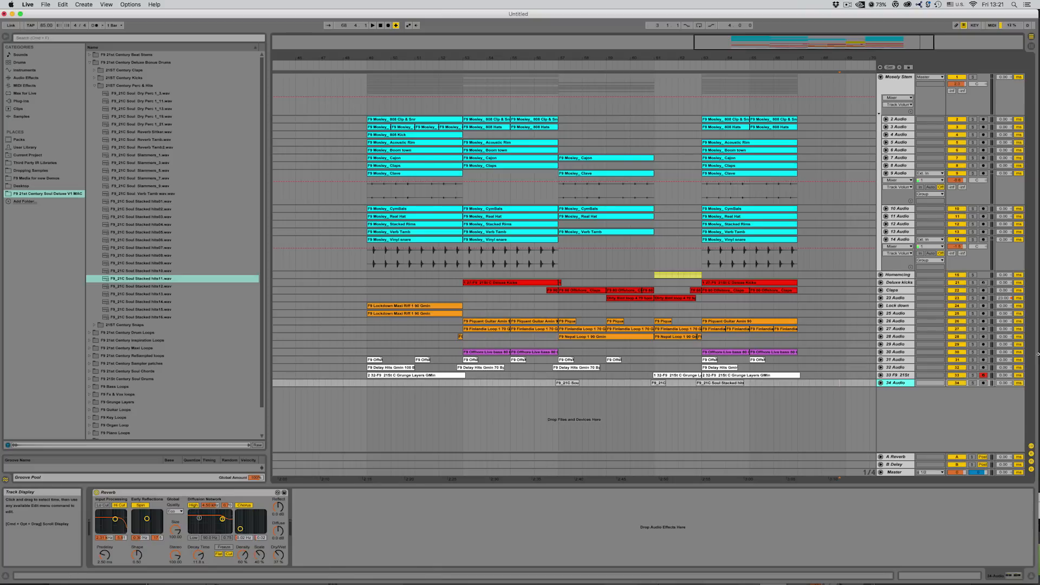
- Examine the Master track's effect chain by viewing the Vulf Compressor and UAD SSL E Channel Strip plug-in windows
left_click(895, 472)
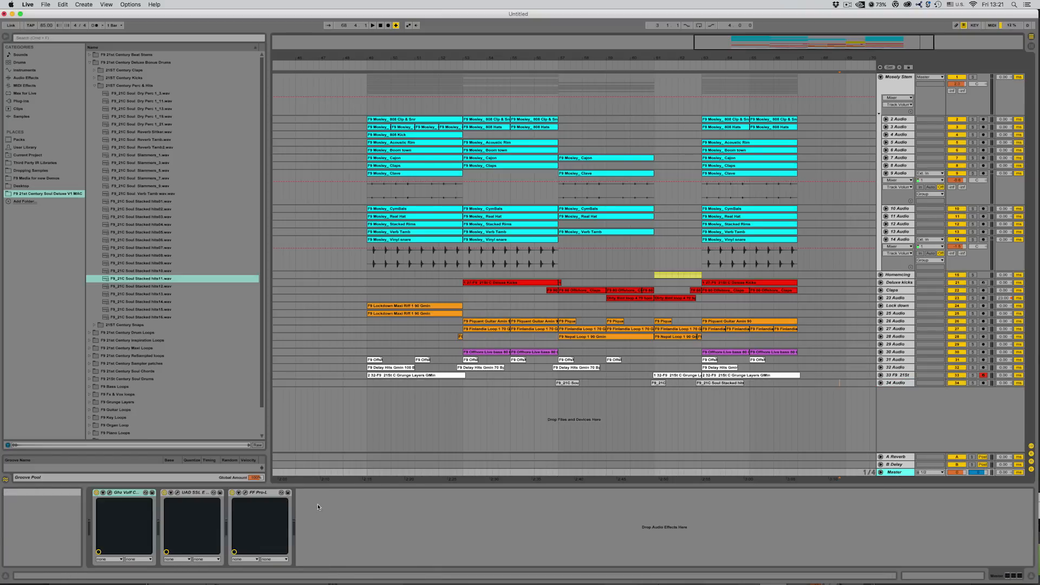
left_click(109, 493)
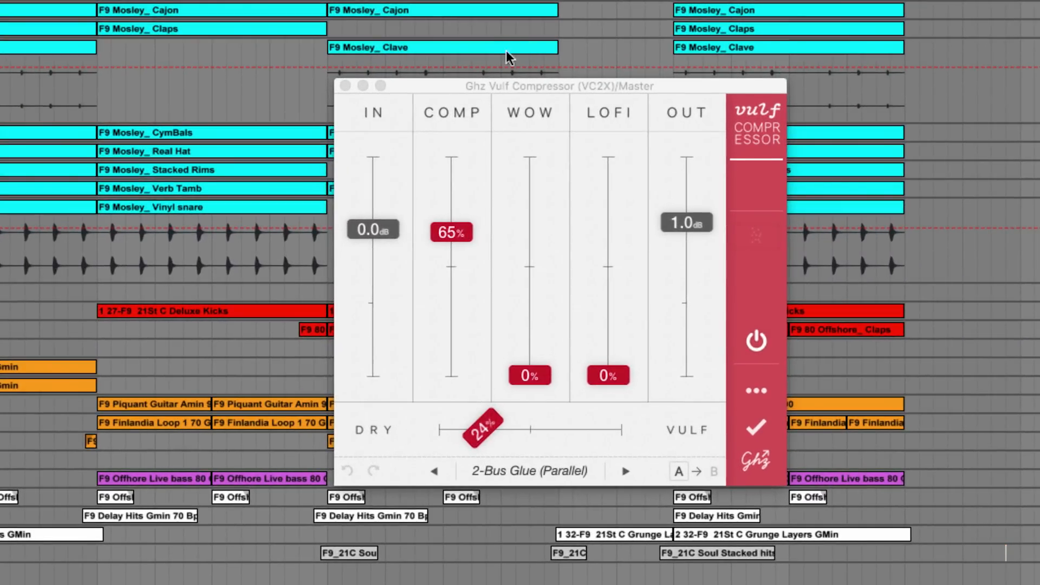
left_click_drag(526, 83, 305, 70)
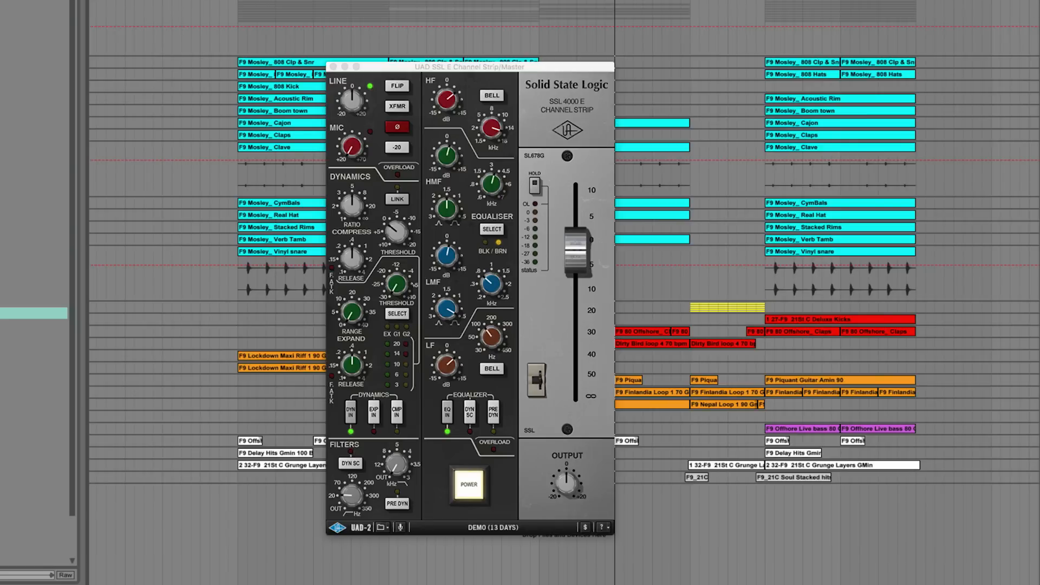
left_click_drag(480, 67, 528, 43)
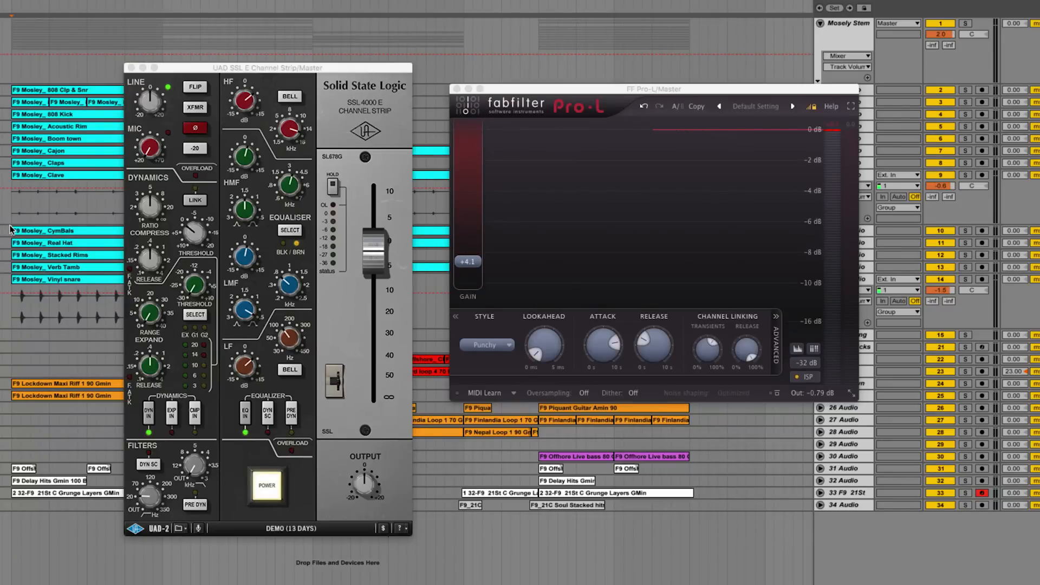
- Play the arrangement with FabFilter Pro-L open on the Master and inspect its limiting and output level
left_click(348, 213)
key("super+alt+p")
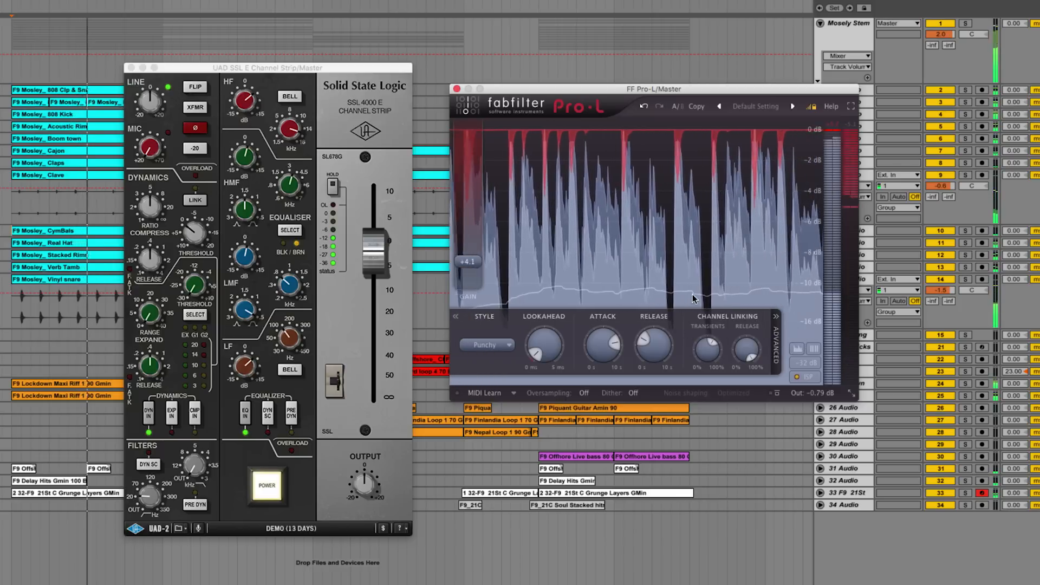
mouse_move(820, 399)
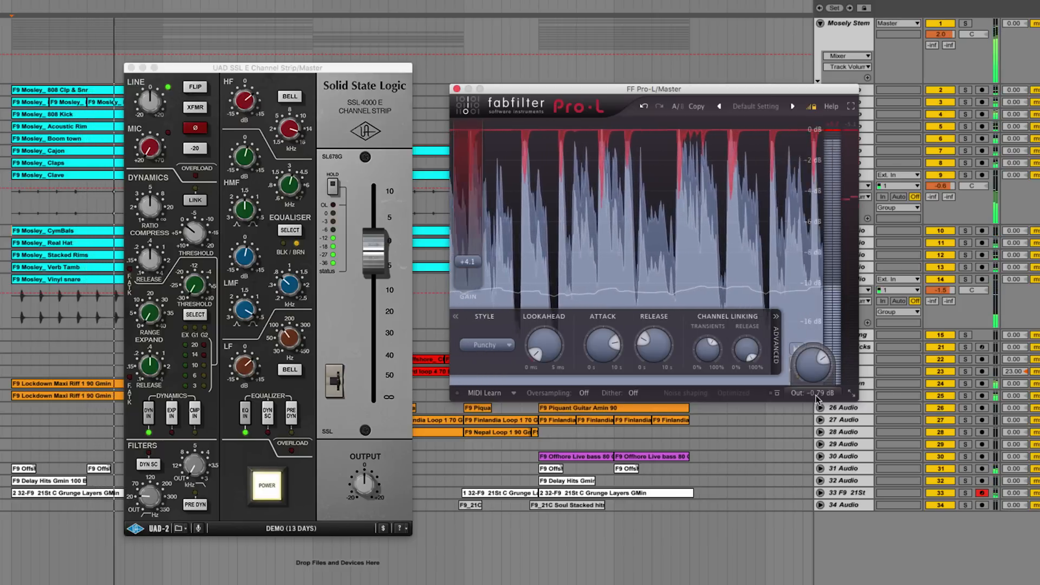